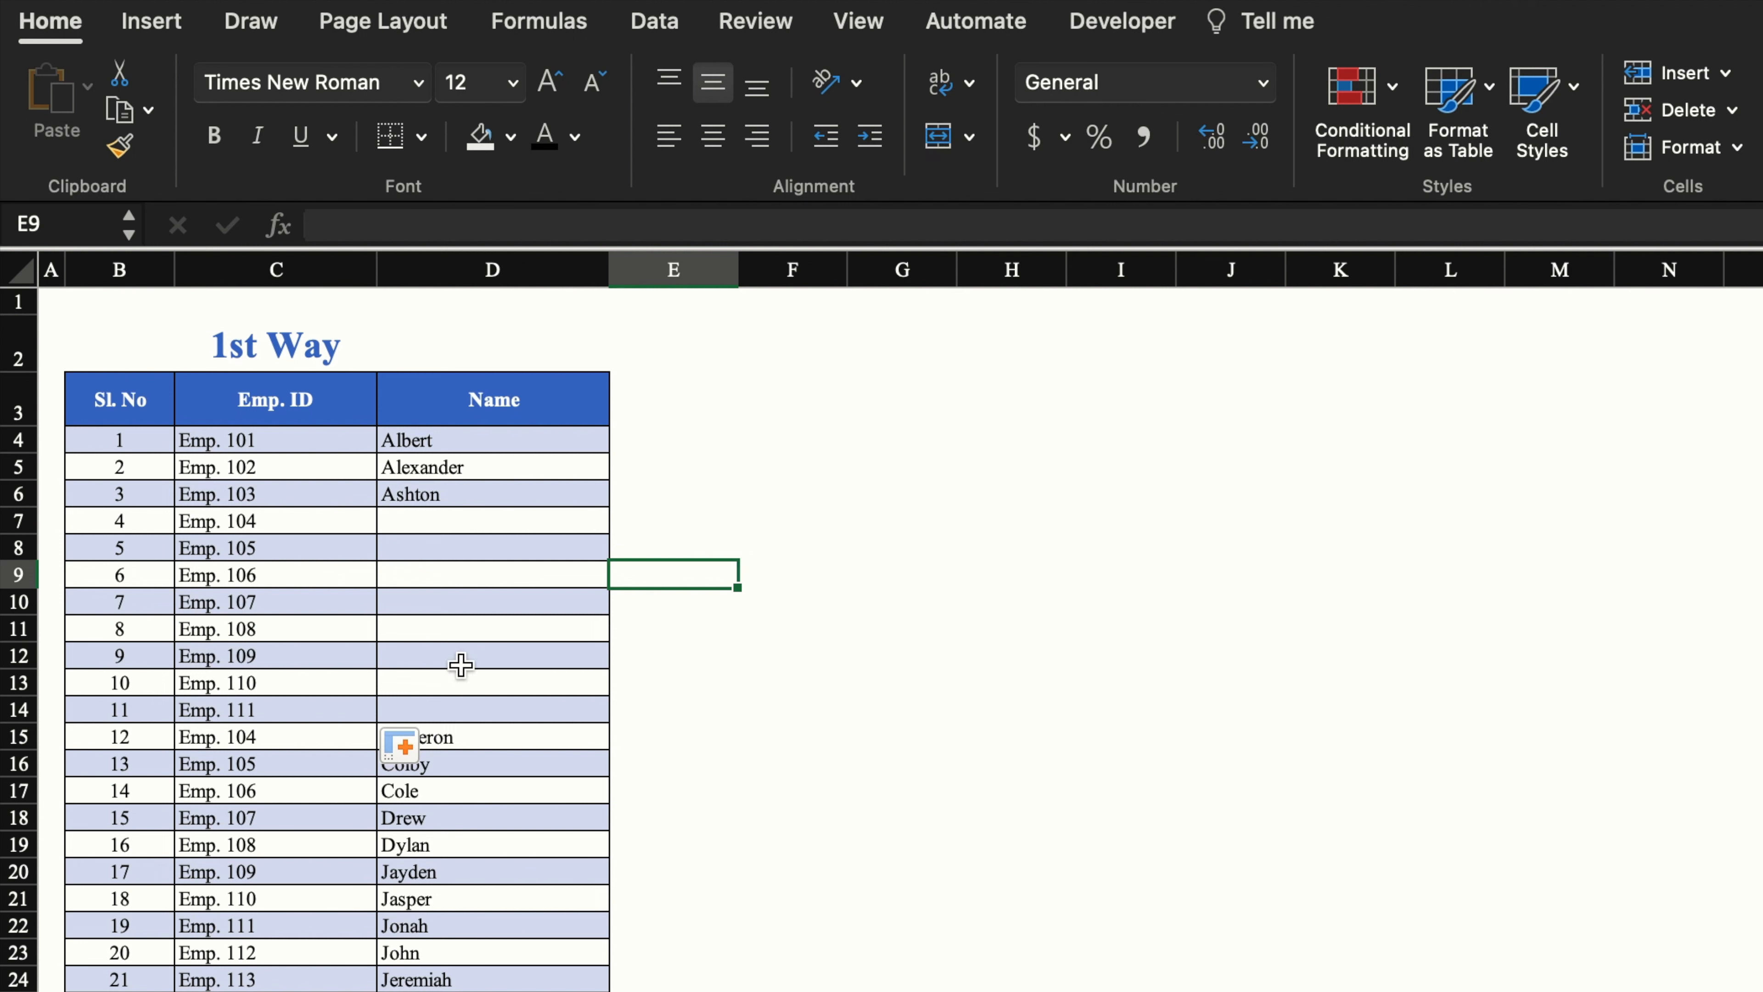
Inspect the serial number formulas in the Sl. No column of the 1st Way table
{"action": "left_click", "coordinate": [140, 450]}
{"action": "left_click", "coordinate": [136, 547]}
{"action": "left_click", "coordinate": [136, 709]}
{"action": "left_click", "coordinate": [136, 898]}
{"action": "left_click", "coordinate": [125, 980]}
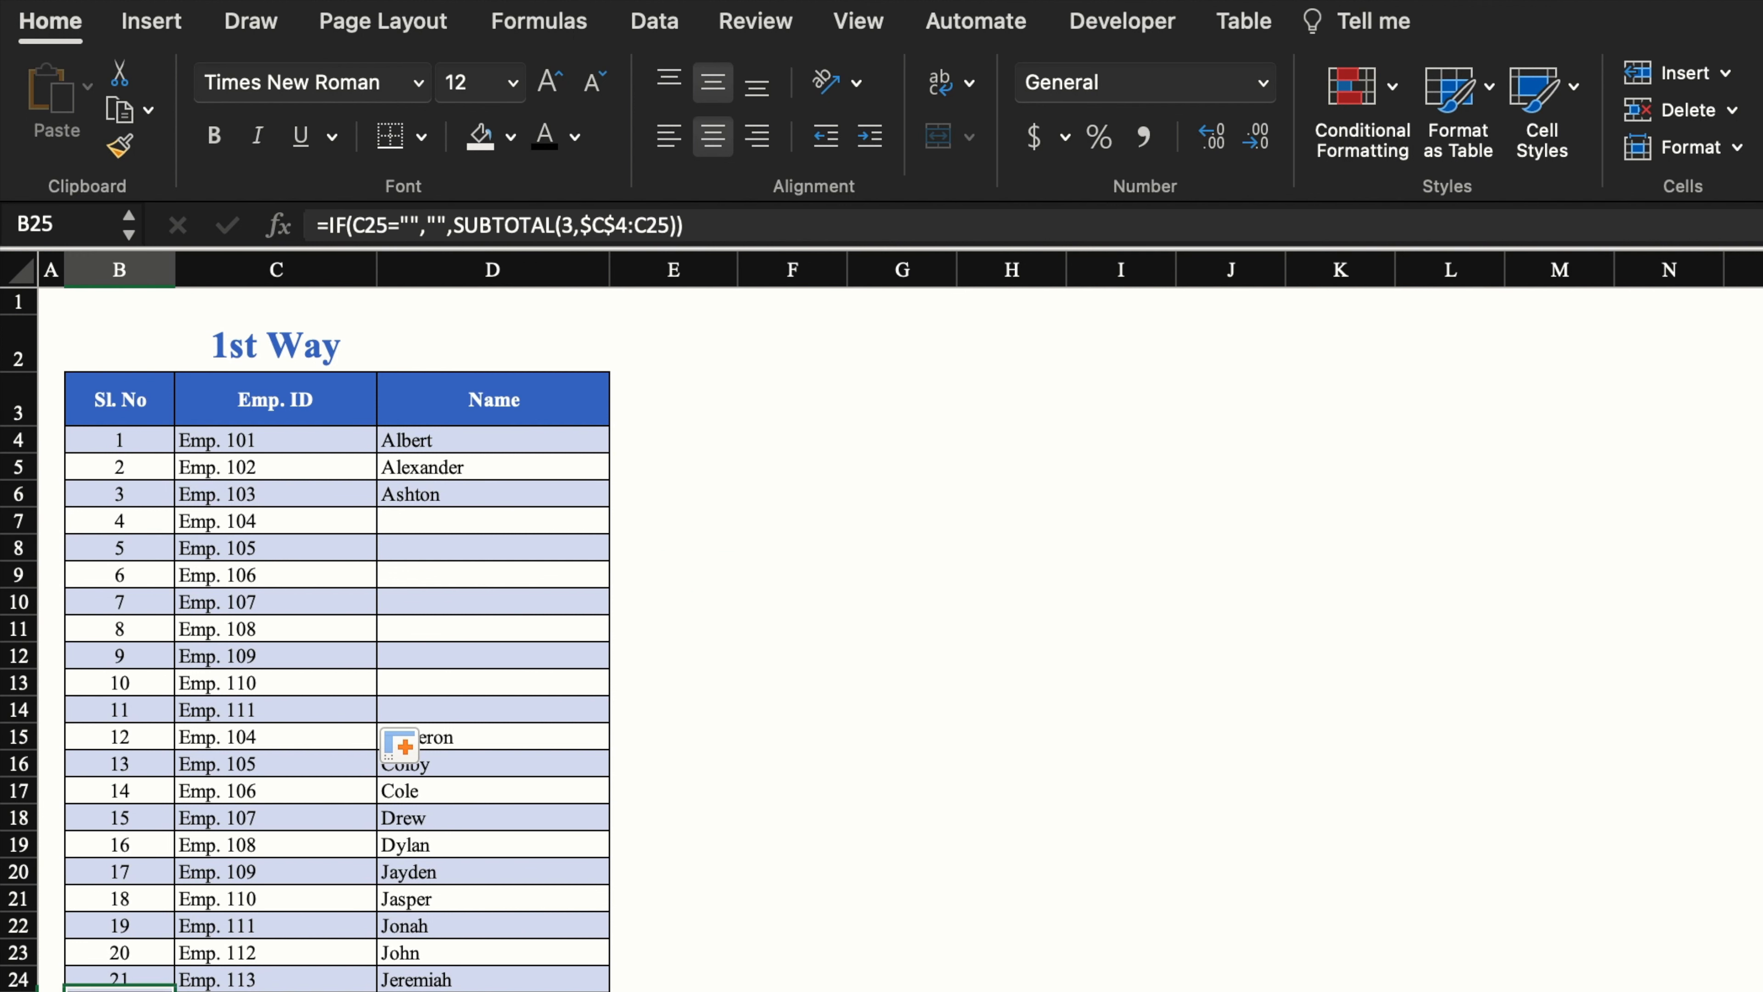
{"action": "left_click", "coordinate": [791, 575]}
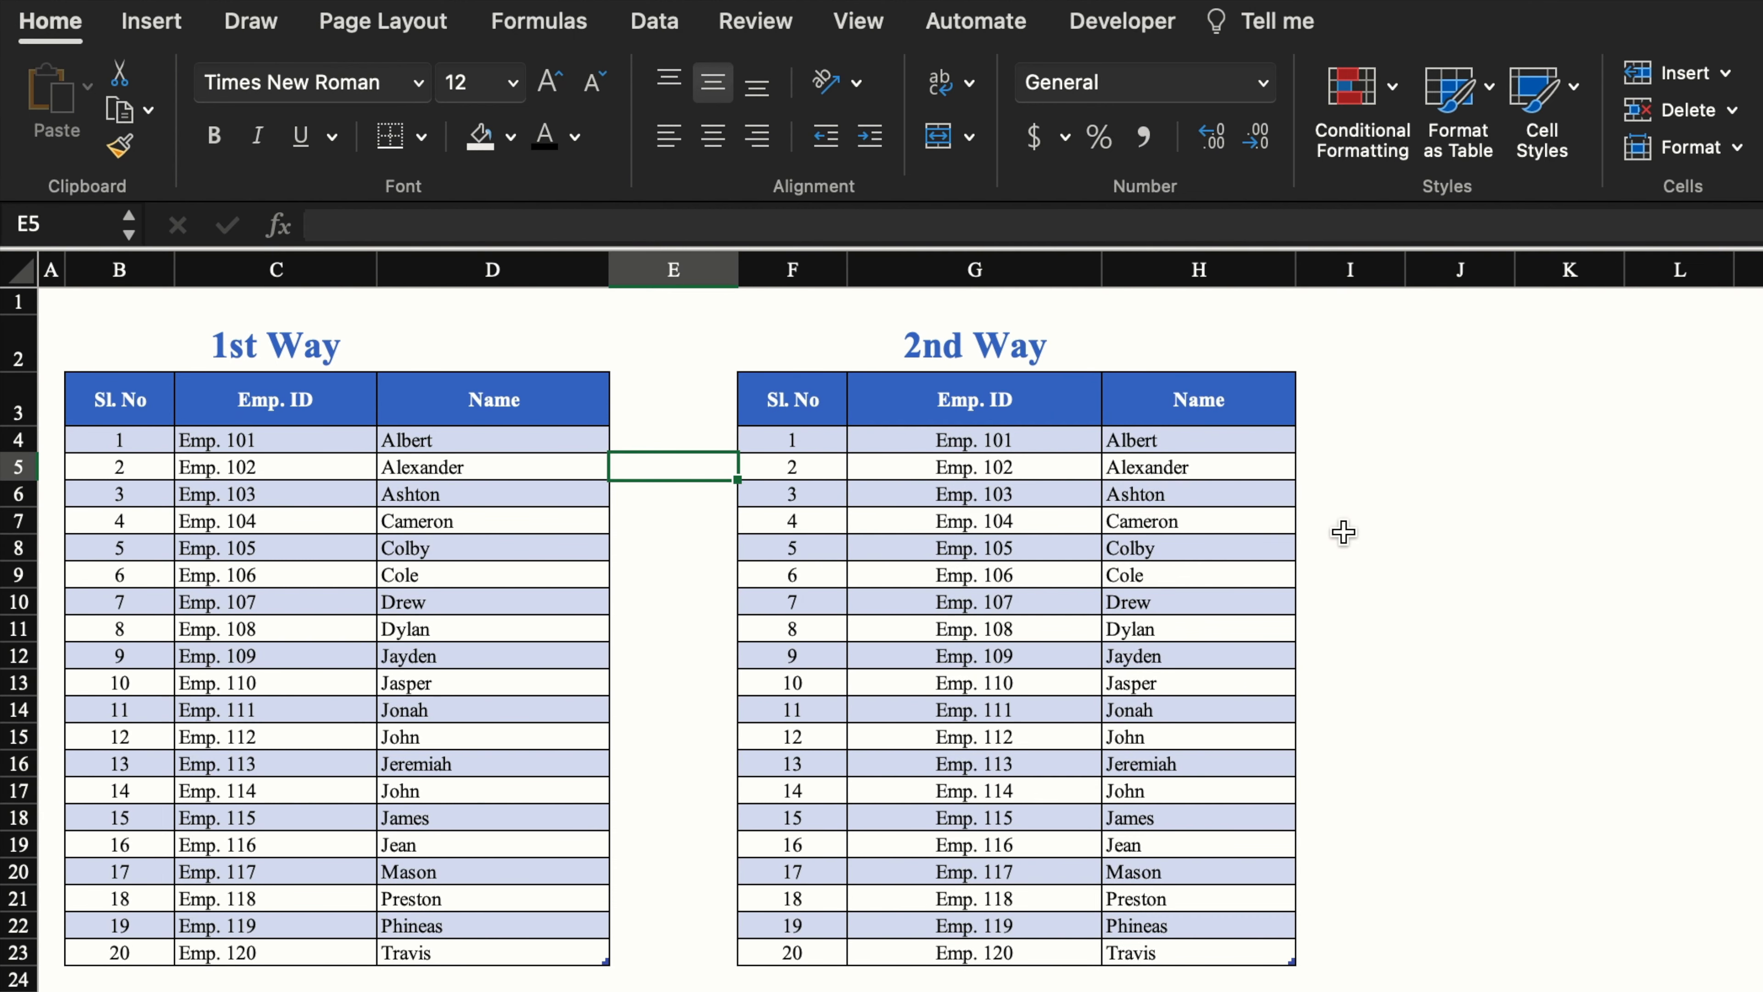
Clear the Emp. IDs in G6:G14 of the 2nd Way table
{"action": "left_click_drag", "start_coordinate": [997, 494], "coordinate": [1012, 706]}
{"action": "key", "text": "Delete"}
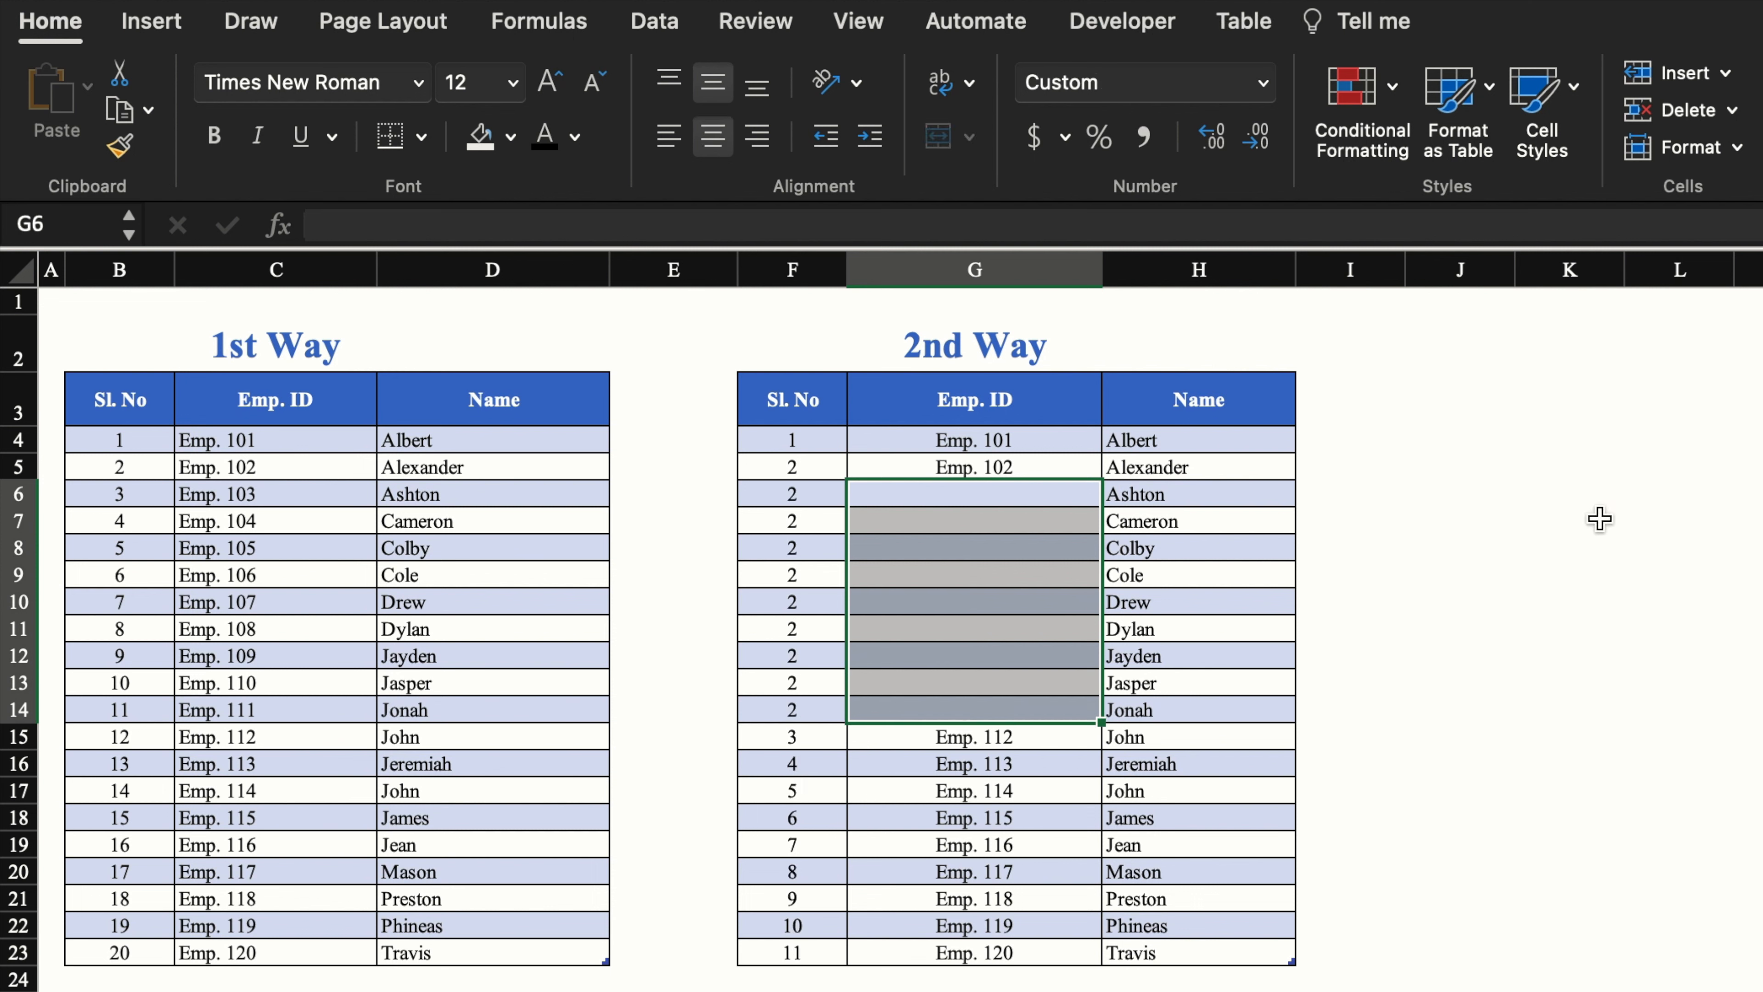
Inspect the 2nd Way table's Sl. No formulas in F4, F5, F7 and F8, and undo the clearing of the Emp. IDs
{"action": "left_click", "coordinate": [813, 437]}
{"action": "left_click", "coordinate": [818, 467]}
{"action": "left_click", "coordinate": [824, 517]}
{"action": "left_click", "coordinate": [822, 550]}
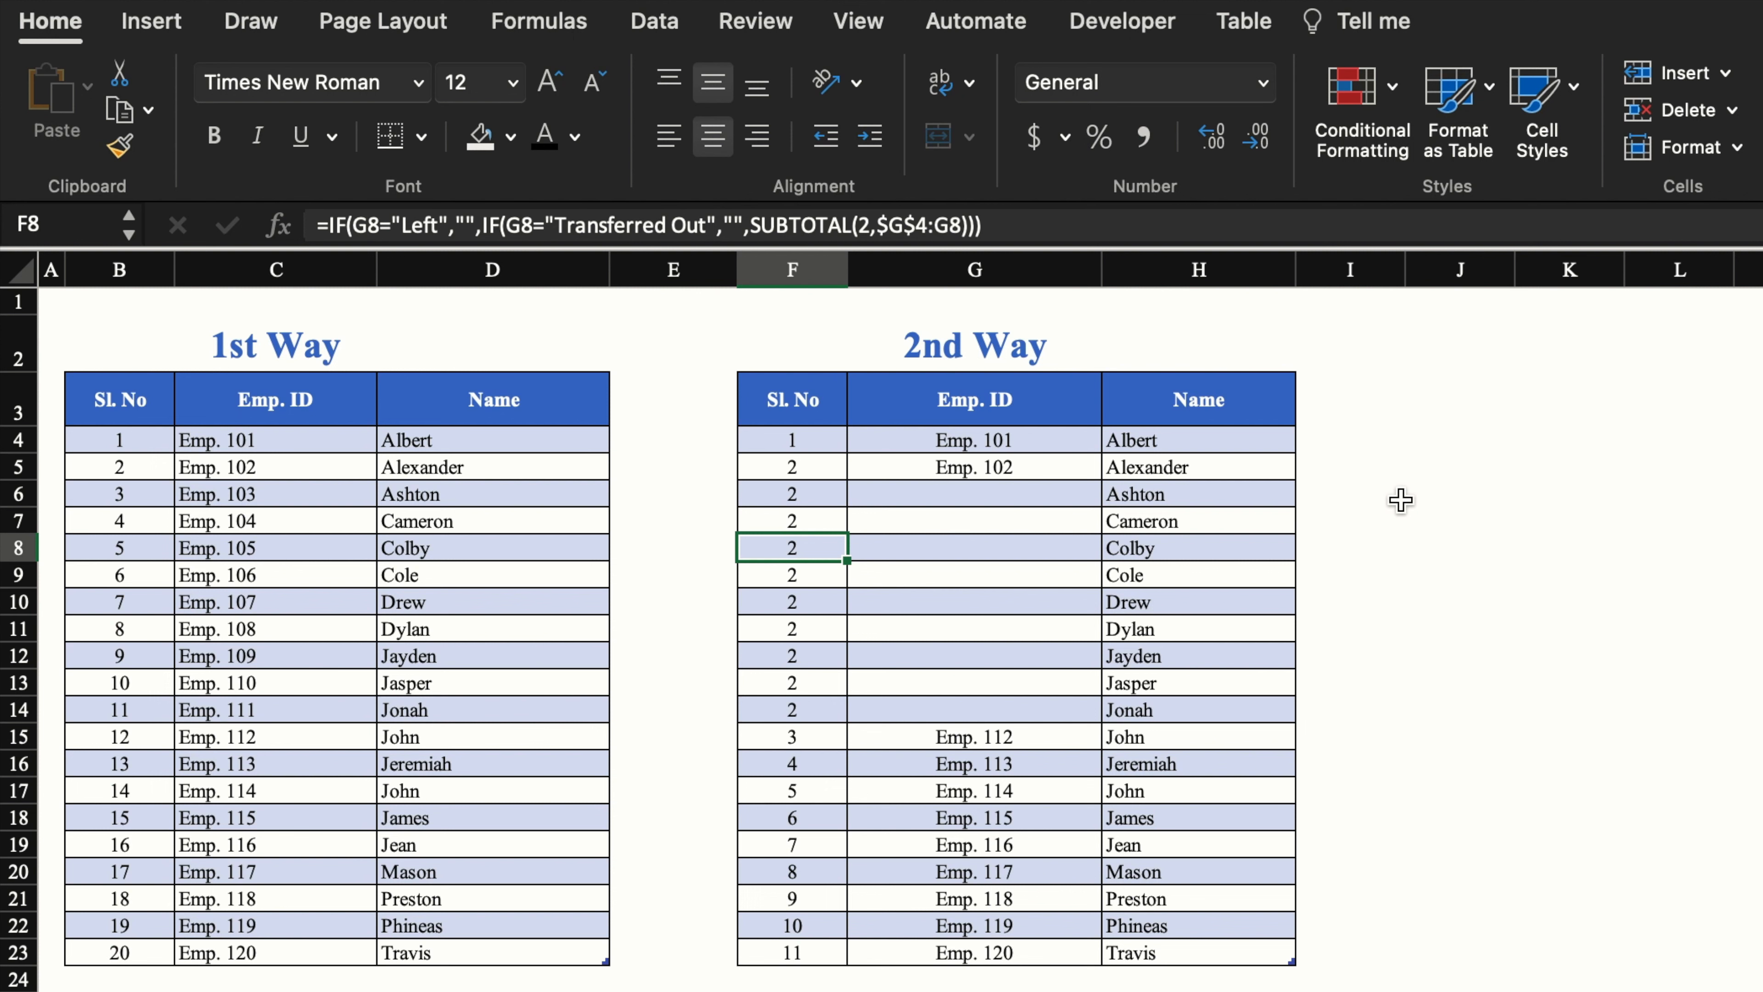
{"action": "left_click", "coordinate": [1412, 552]}
{"action": "key", "text": "super+z"}
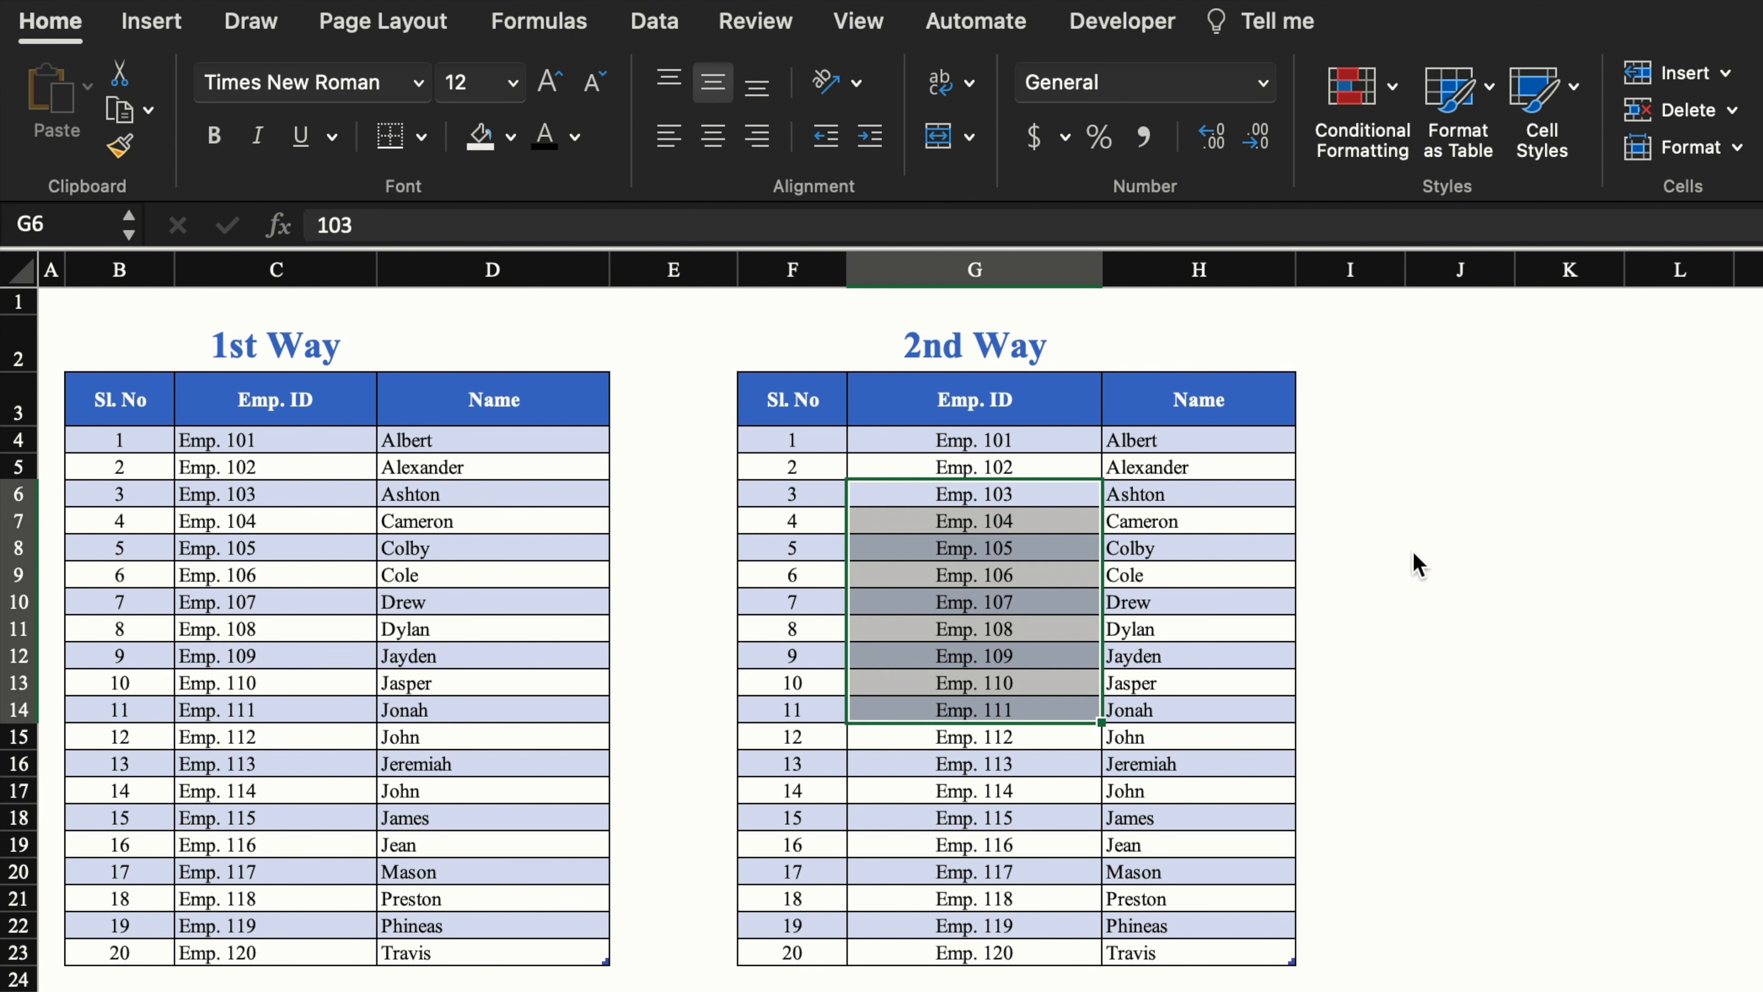
Enter "Left" in Emp. ID cell G6 of the 2nd Way table and fill it down through G16
{"action": "left_click", "coordinate": [995, 496]}
{"action": "type", "text": "Left"}
{"action": "key", "text": "Return"}
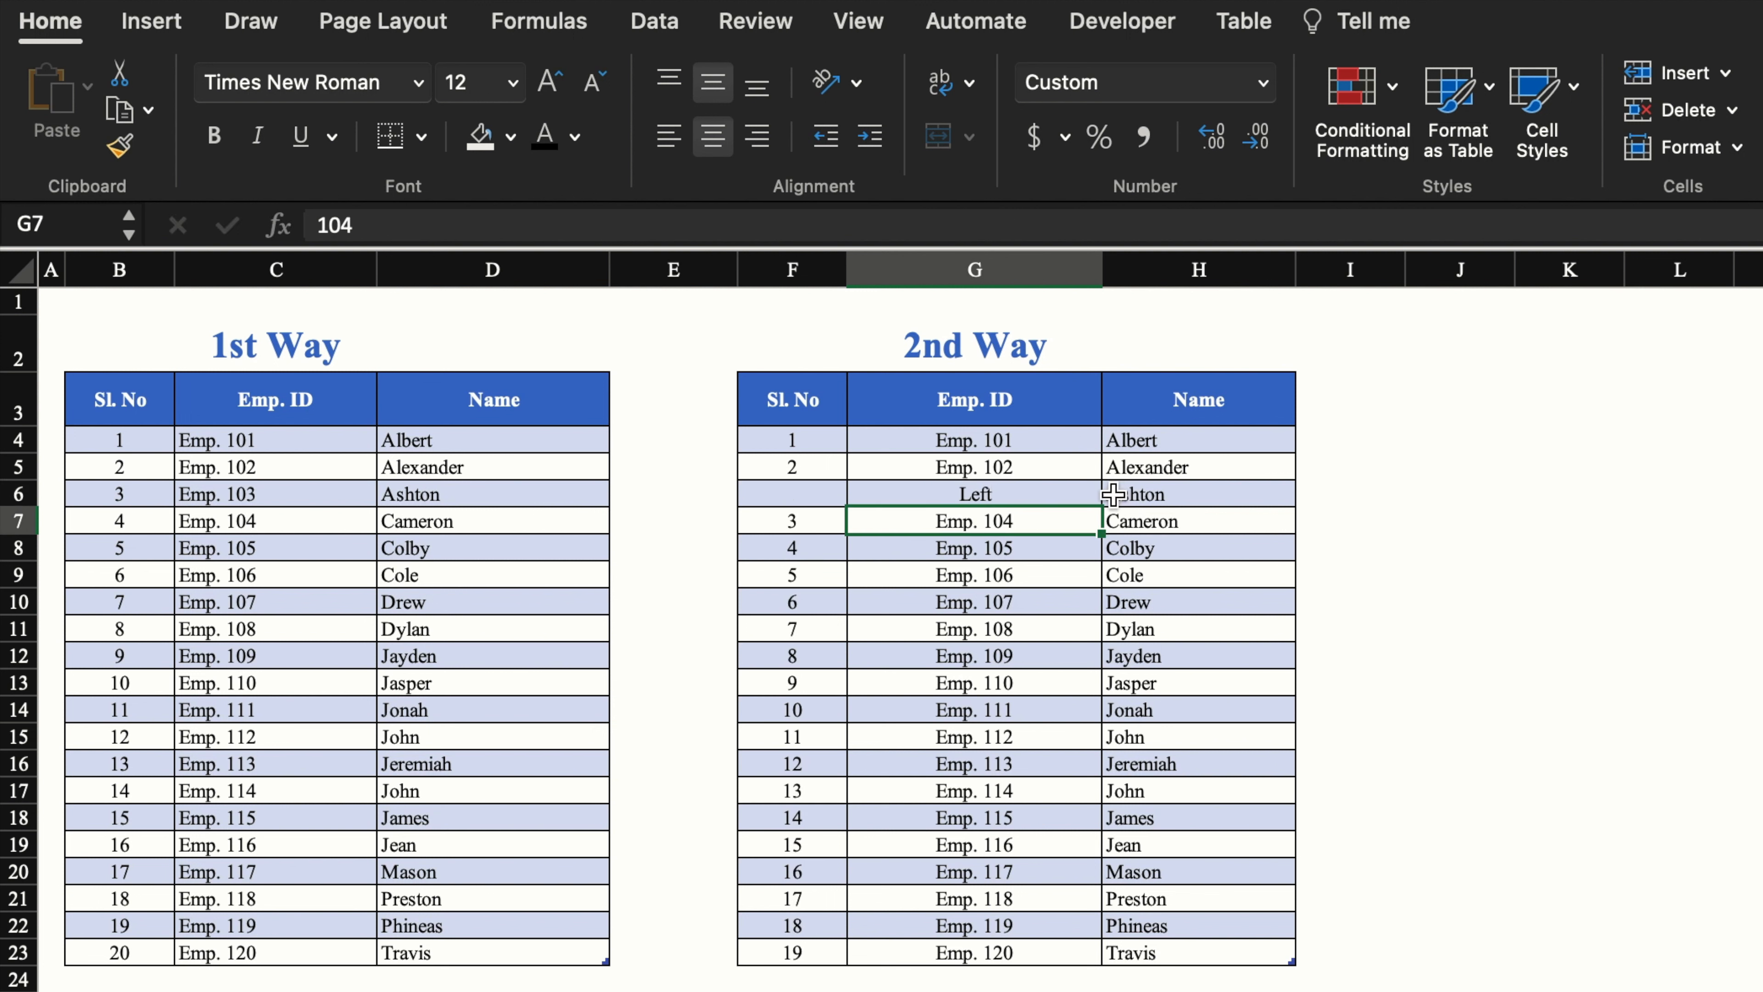
{"action": "left_click", "coordinate": [1021, 495]}
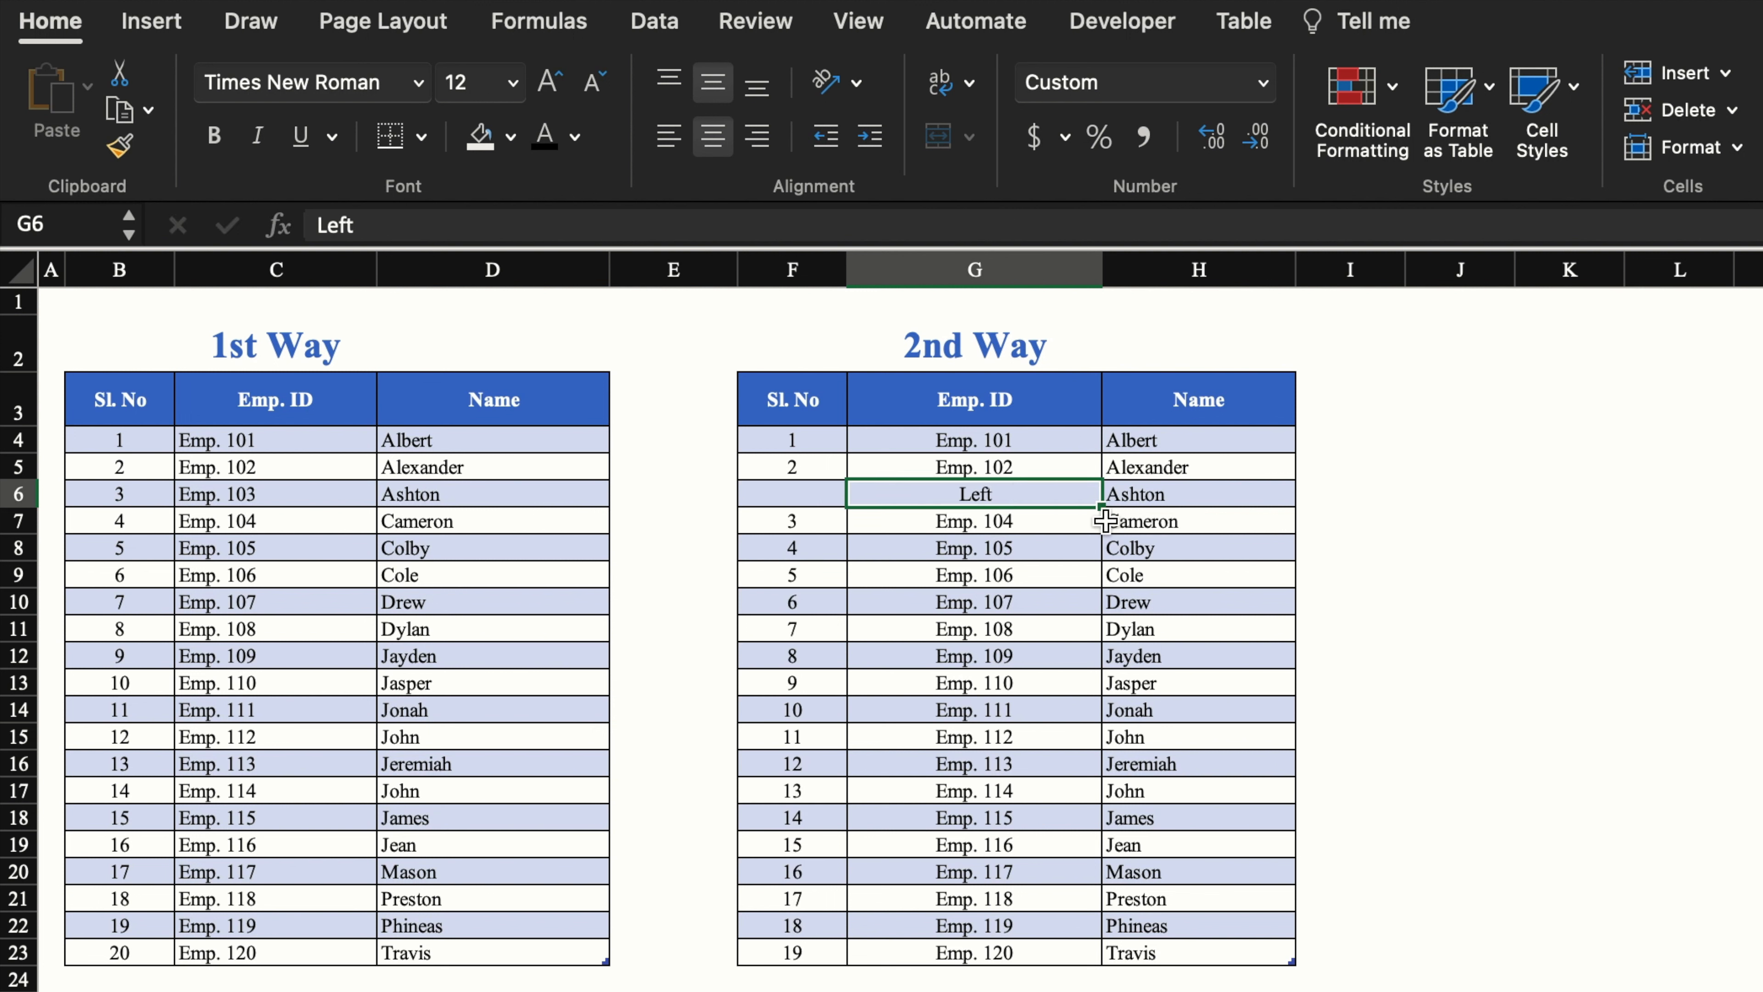
{"action": "left_click_drag", "start_coordinate": [1103, 512], "coordinate": [1102, 771]}
{"action": "left_click", "coordinate": [1582, 678]}
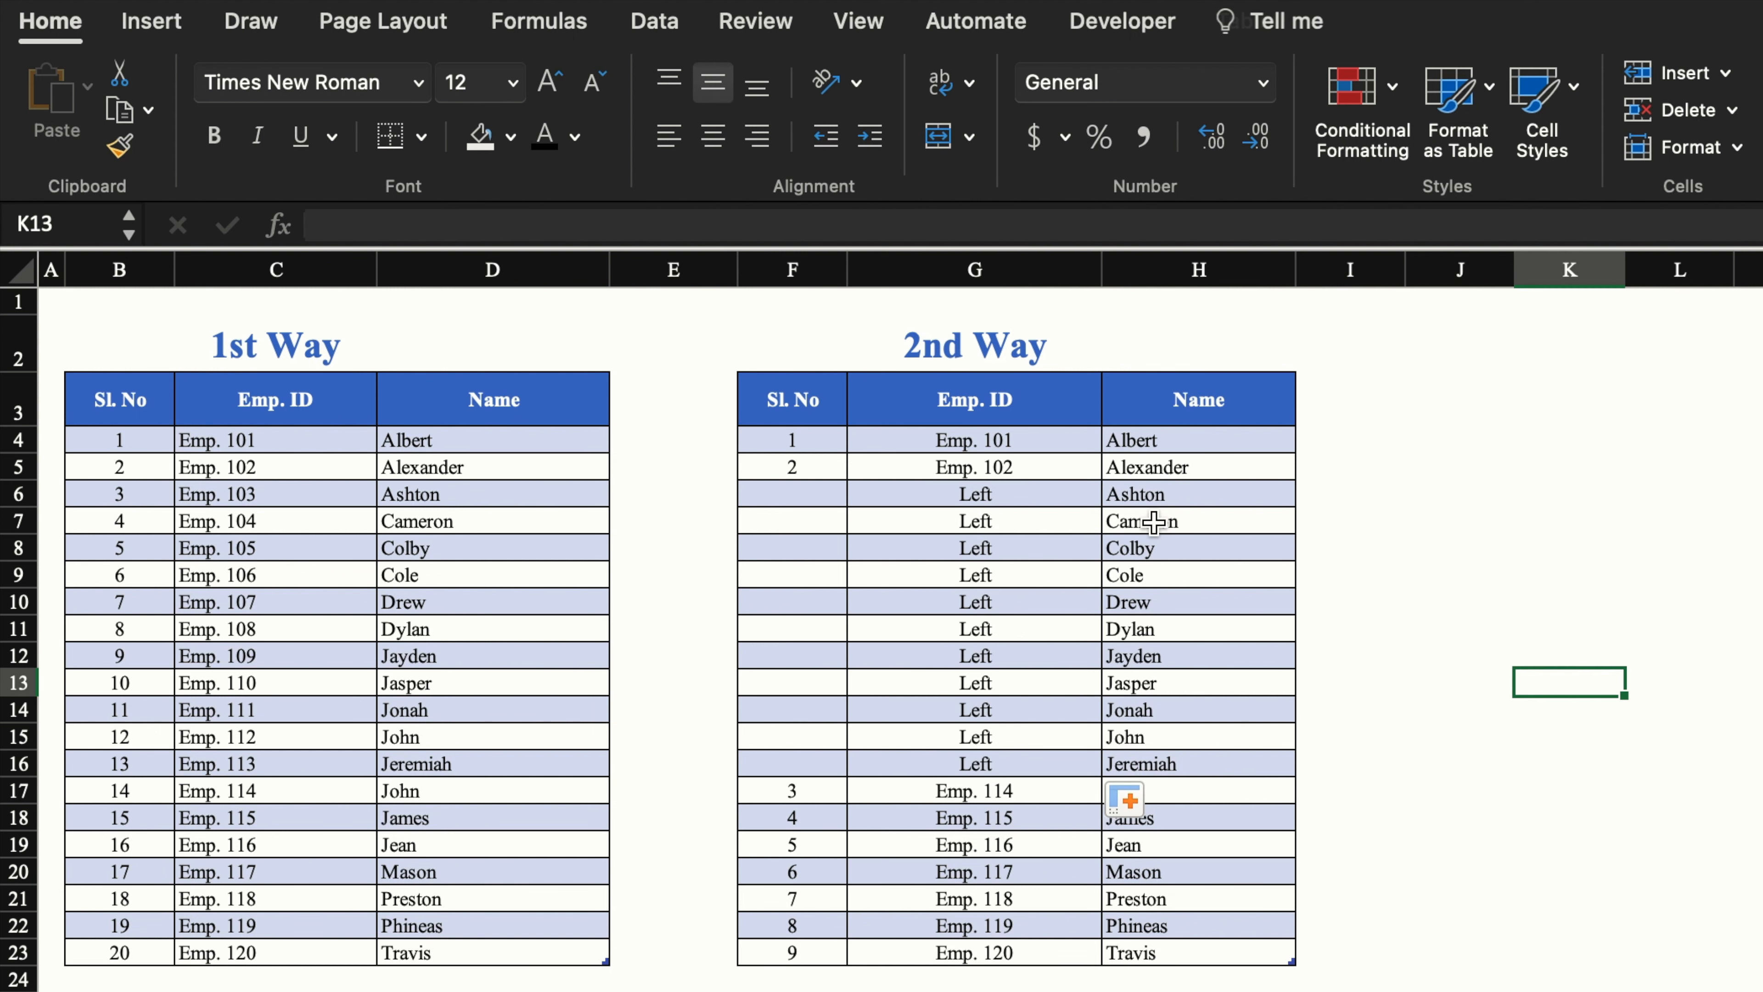
Inspect the Sl. No formulas in F4, F5, F17 and F18, and undo the "Left" fill and entry
{"action": "left_click", "coordinate": [805, 437]}
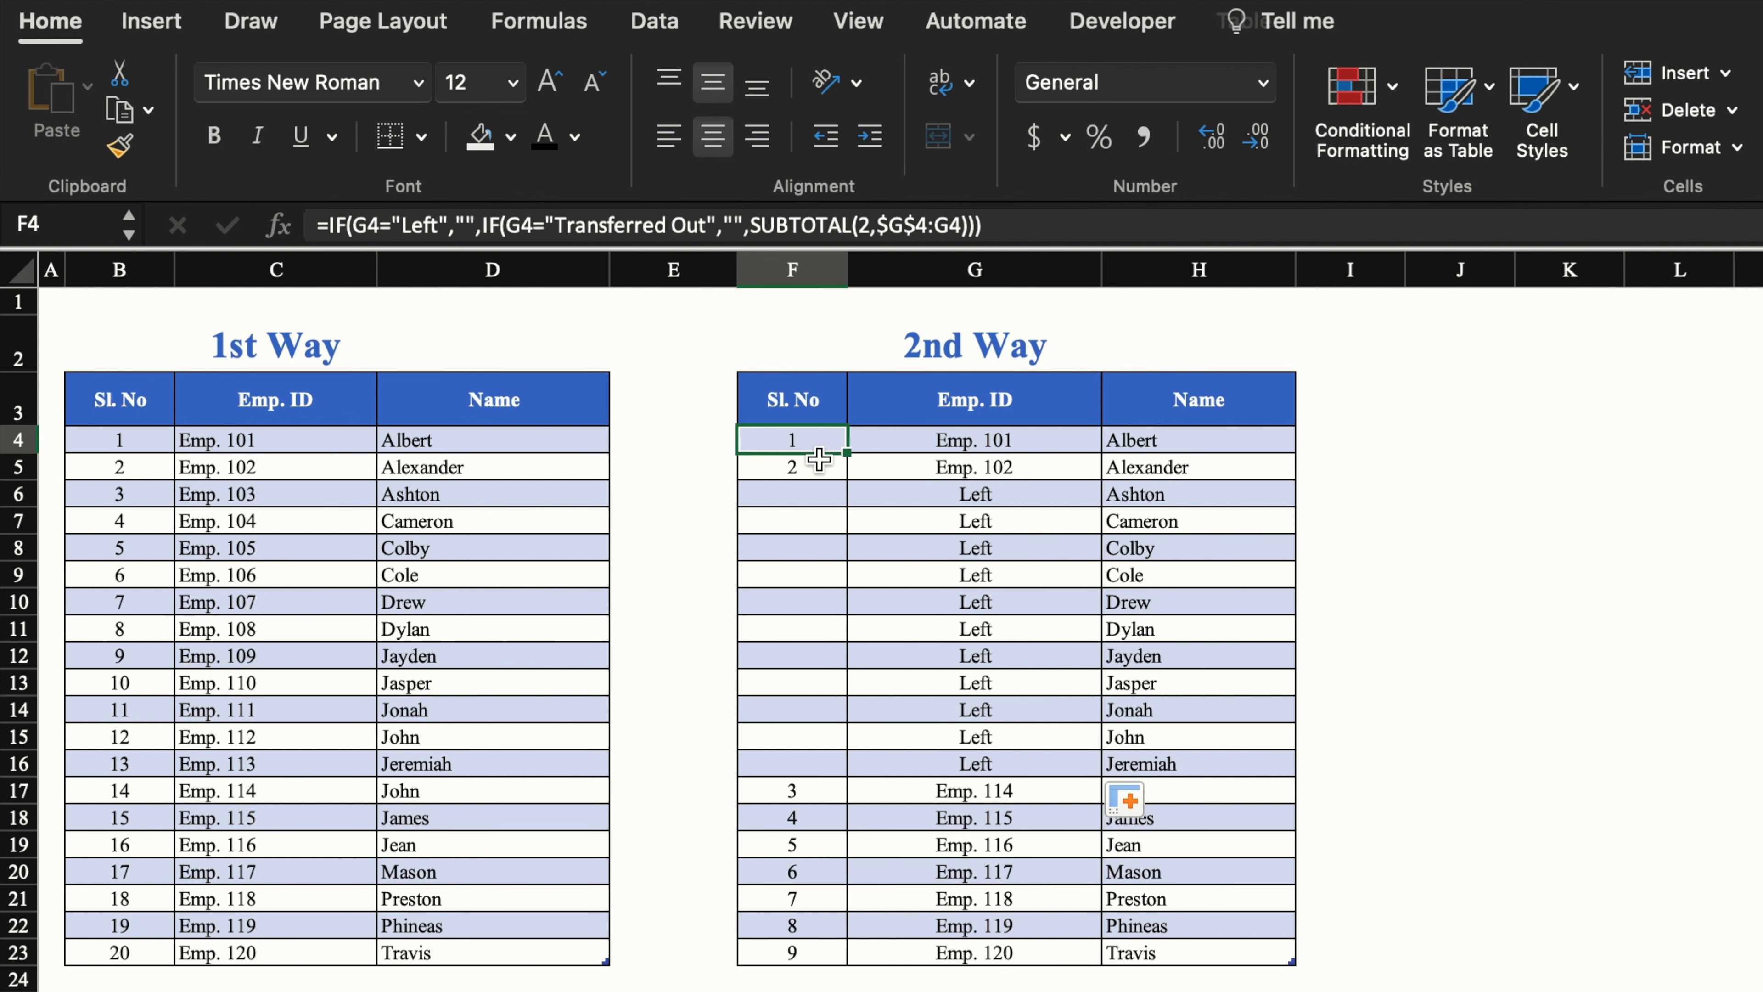
{"action": "left_click", "coordinate": [819, 471]}
{"action": "left_click", "coordinate": [830, 790]}
{"action": "left_click", "coordinate": [832, 818]}
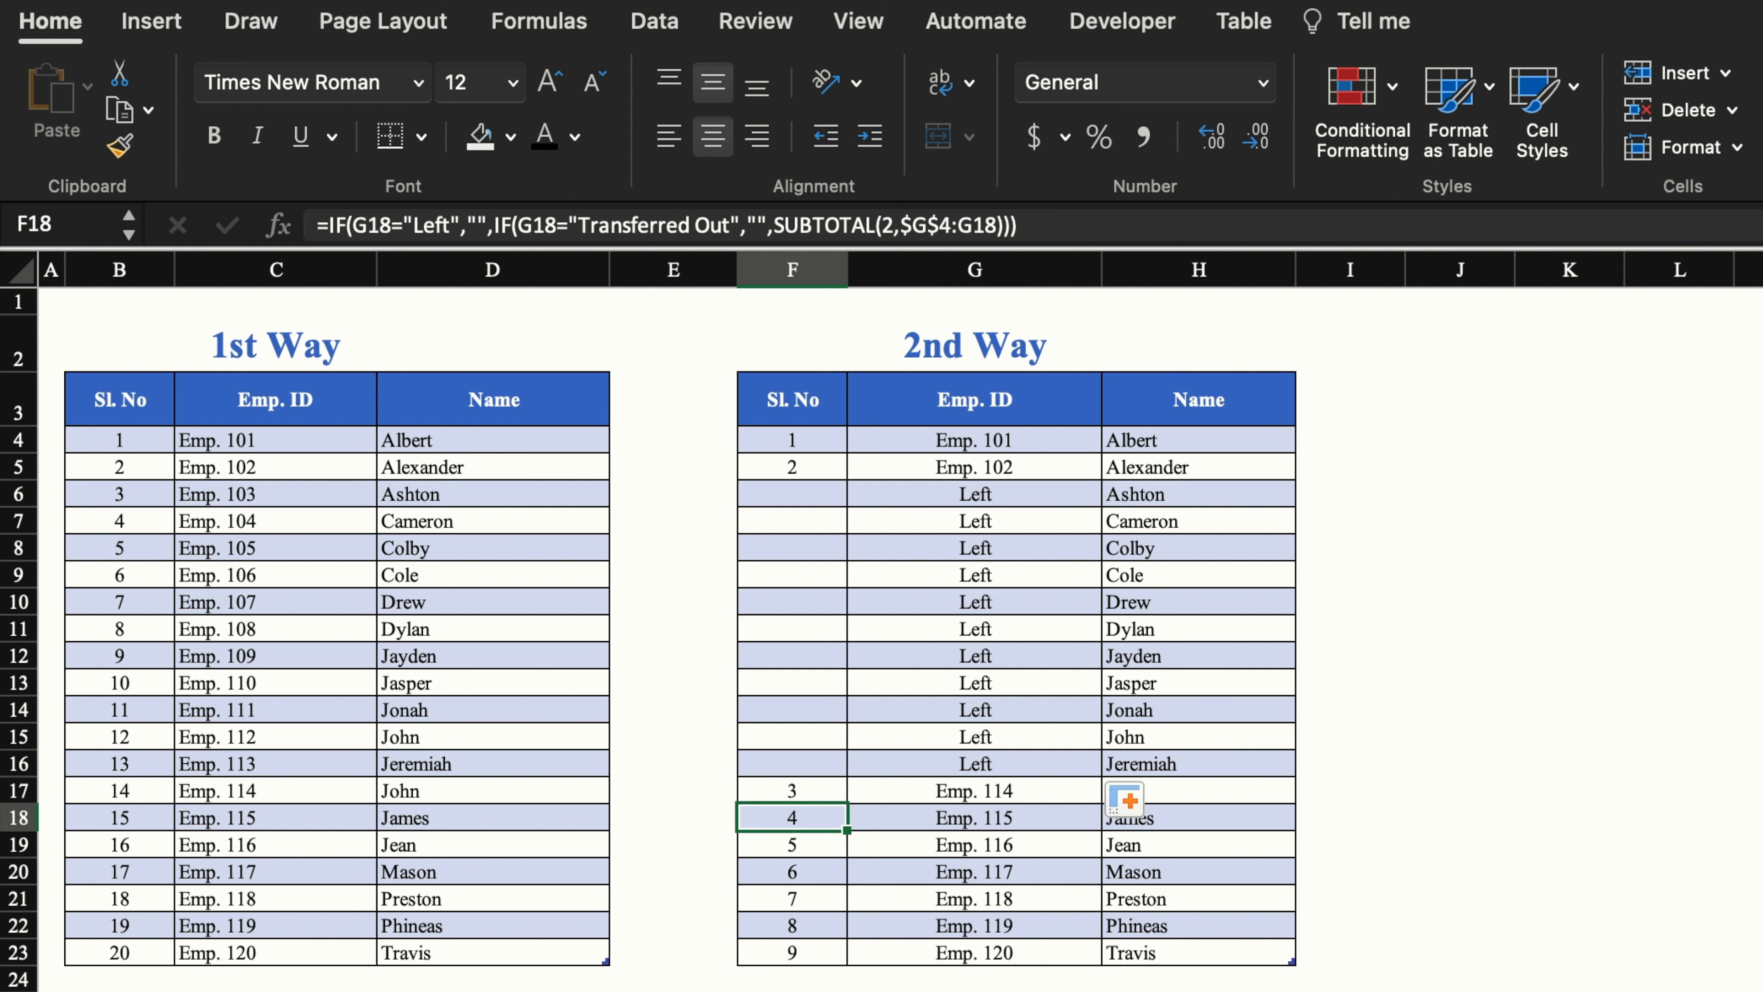
{"action": "key", "text": "super+z"}
{"action": "key", "text": "super+z"}
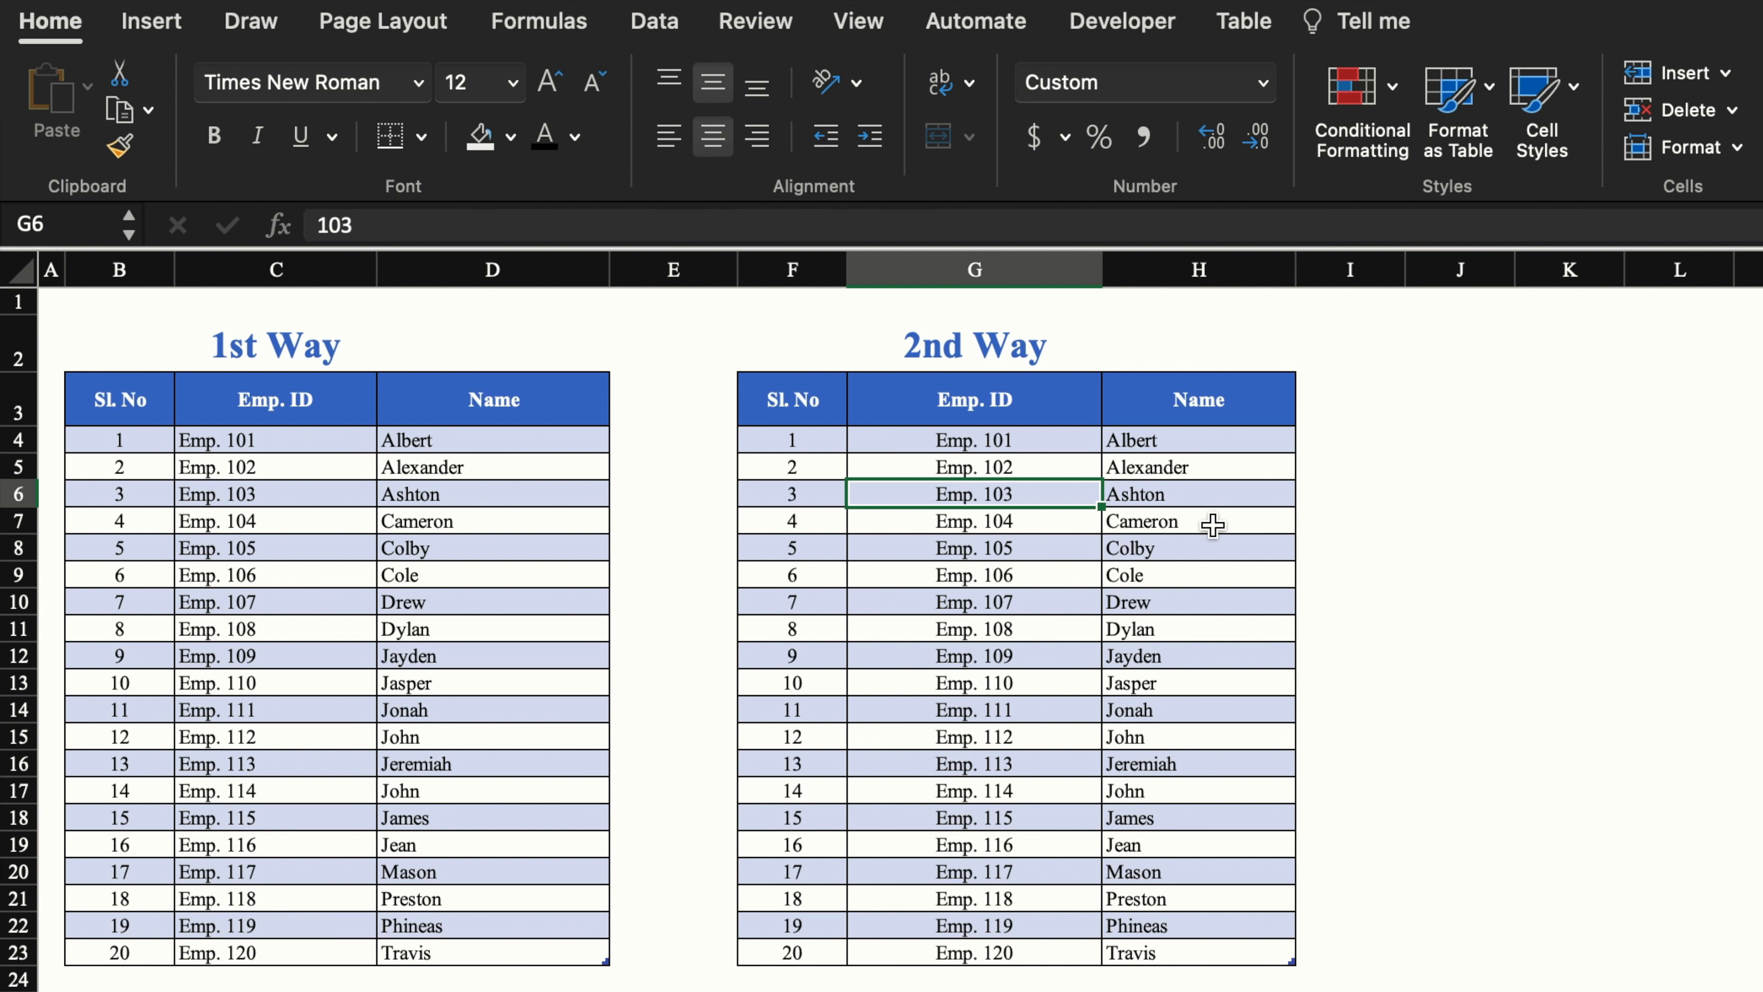
Enter "Transferred Out" in Emp. ID cell G6 and fill it down through G18
{"action": "type", "text": "Transferred Out"}
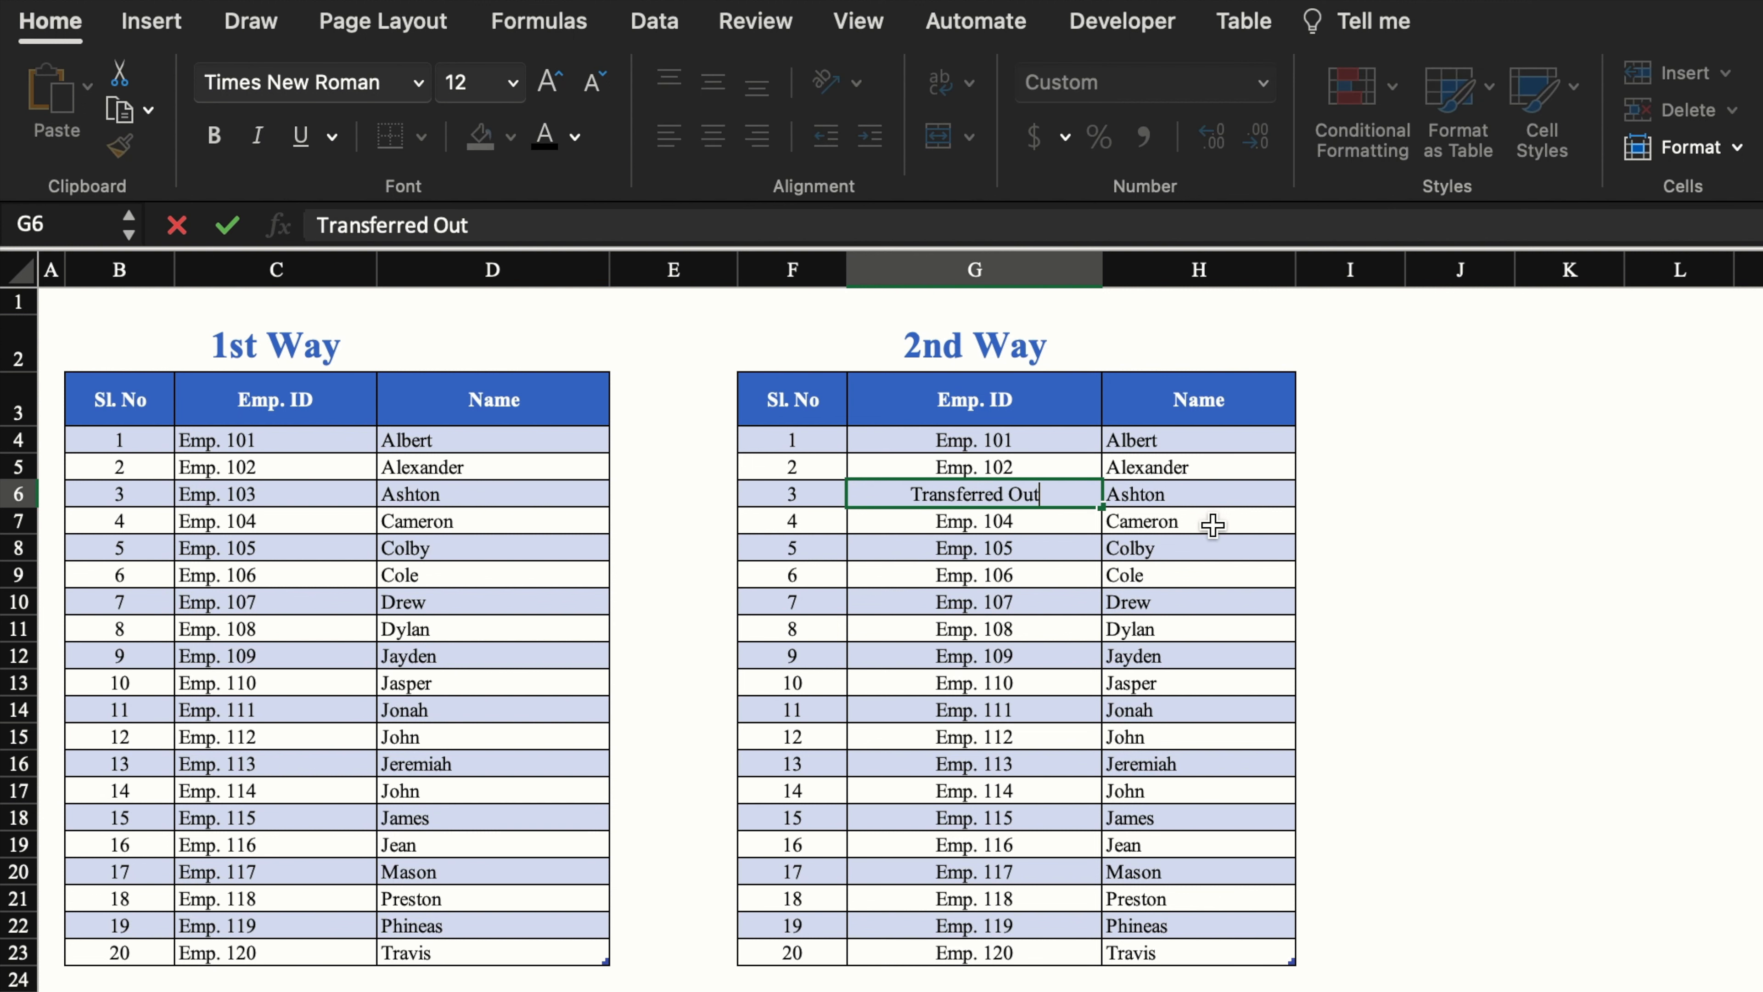
{"action": "key", "text": "Return"}
{"action": "left_click", "coordinate": [1031, 503]}
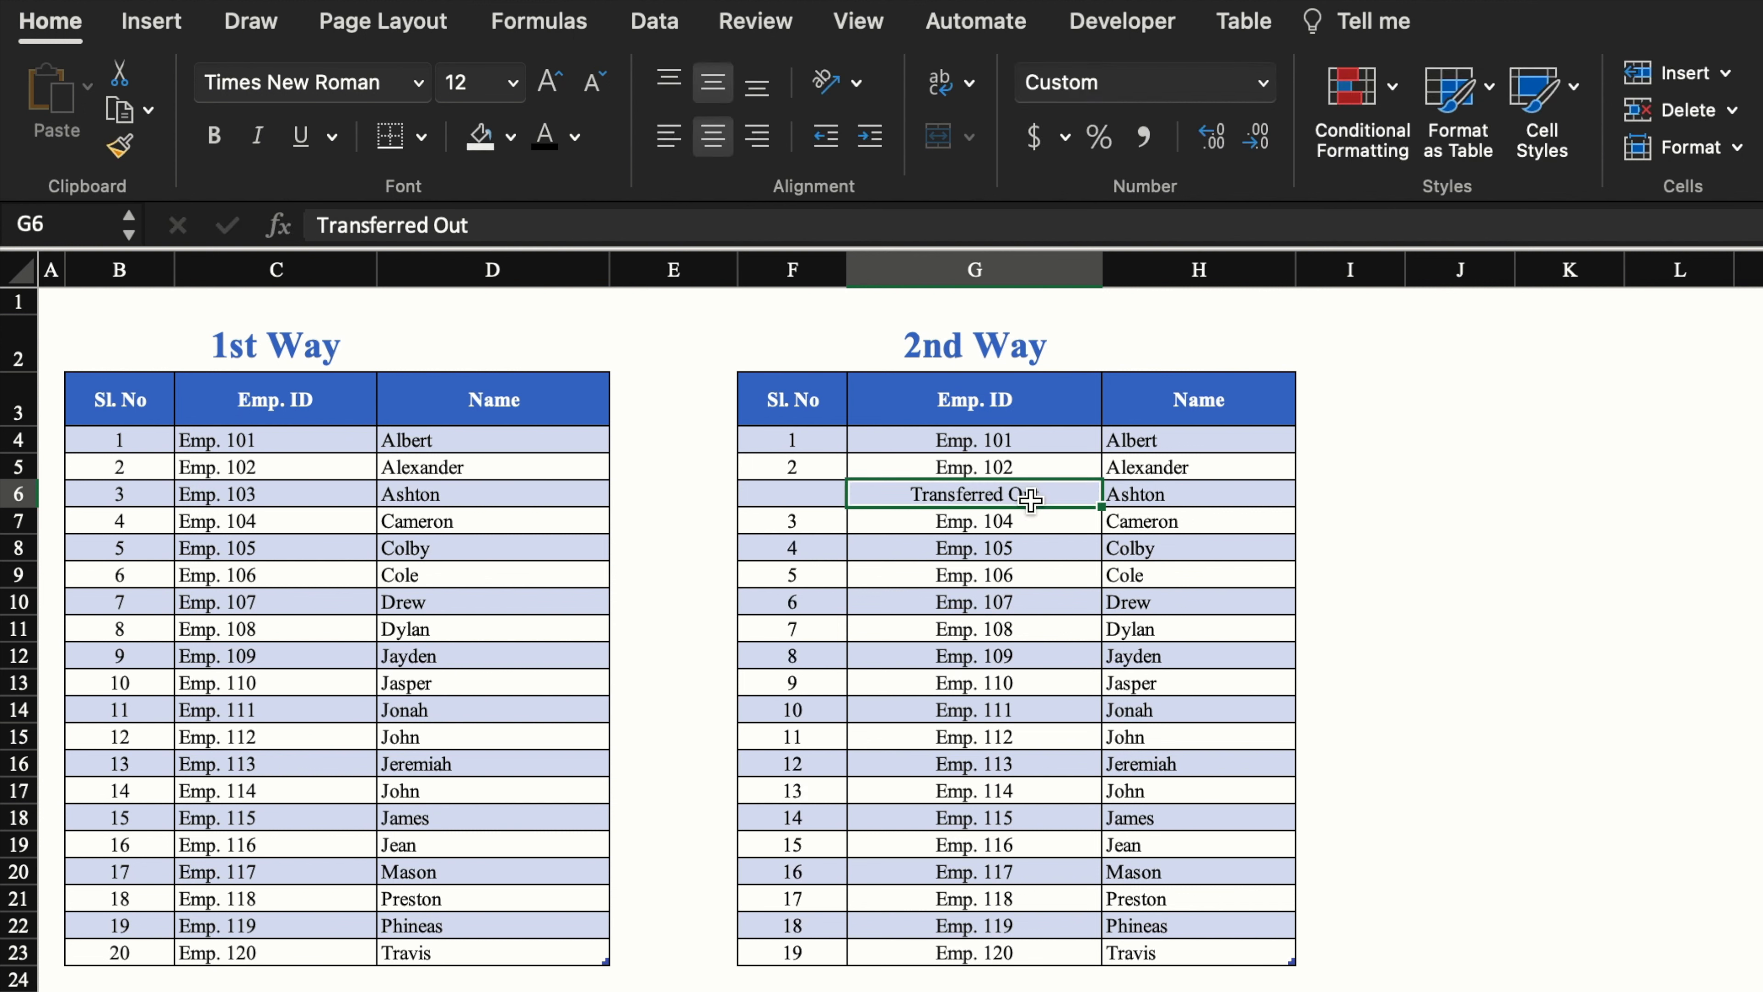
{"action": "left_click_drag", "start_coordinate": [1102, 512], "coordinate": [1102, 822]}
{"action": "left_click", "coordinate": [1679, 682]}
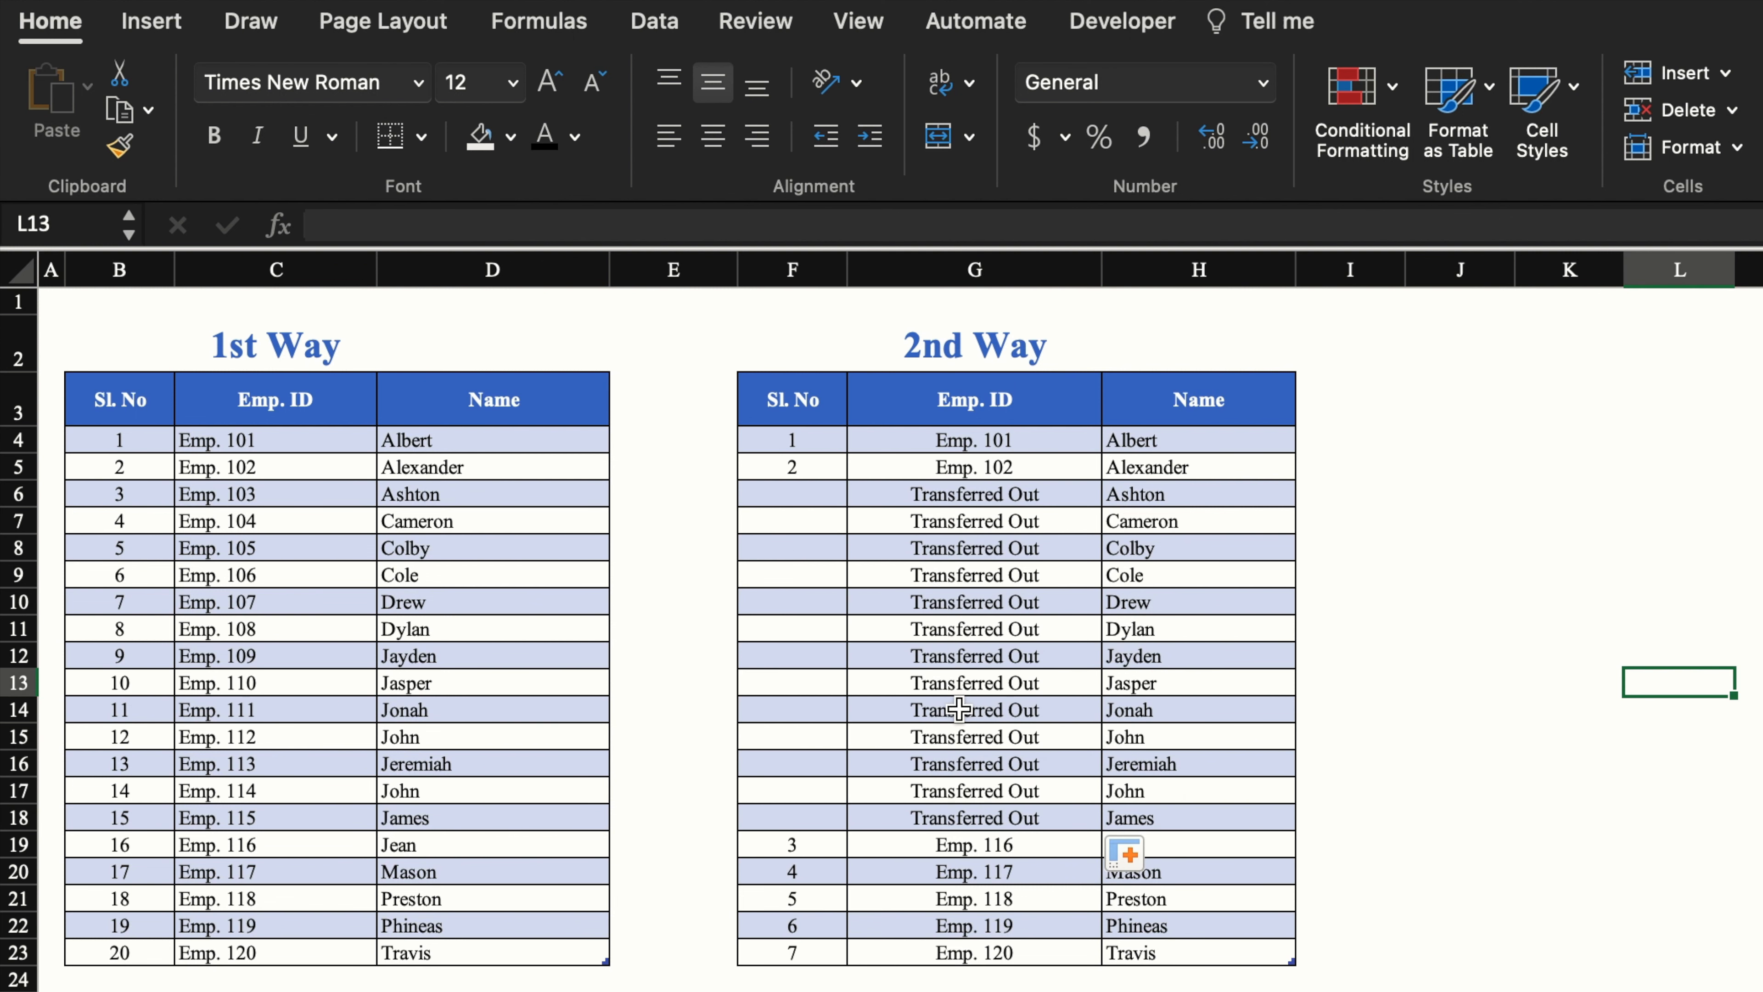
Undo the "Transferred Out" fill and the entry in G6
{"action": "key", "text": "super+z"}
{"action": "key", "text": "super+z"}
{"action": "left_click", "coordinate": [1481, 571]}
Delete columns B to D, which hold the 1st Way table
{"action": "left_click_drag", "start_coordinate": [119, 269], "coordinate": [602, 269]}
{"action": "right_click", "coordinate": [464, 267]}
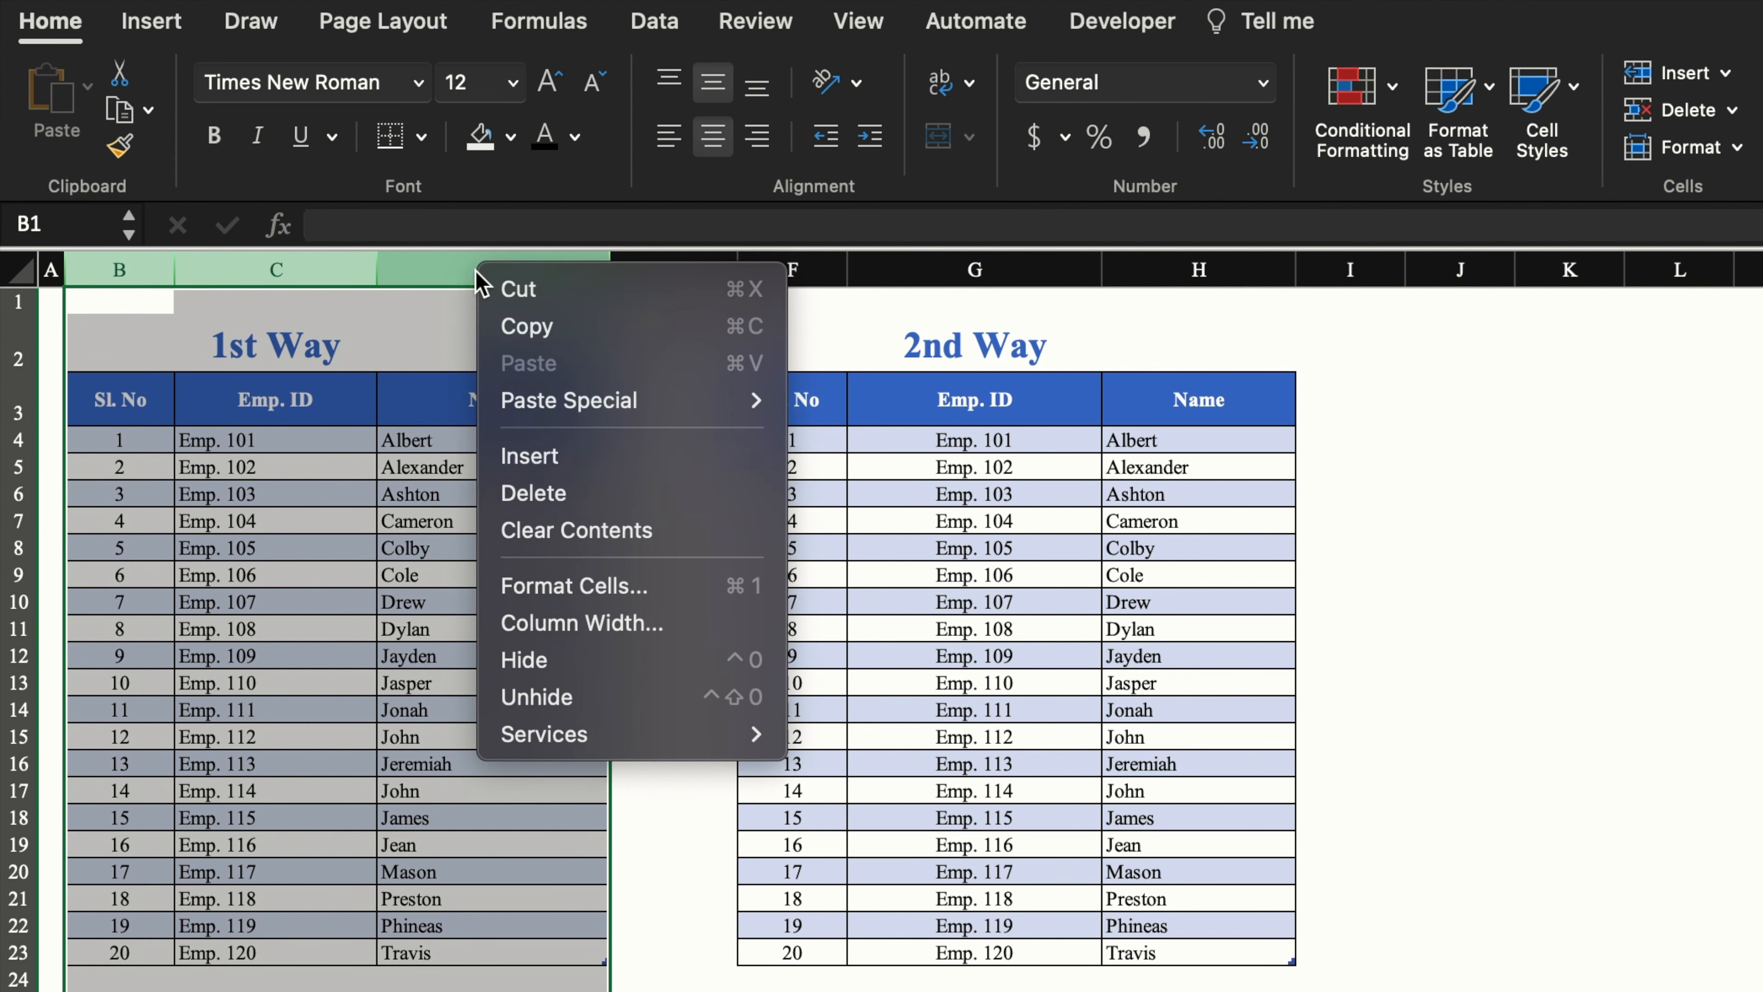
{"action": "left_click", "coordinate": [621, 495]}
{"action": "left_click", "coordinate": [1639, 501]}
Delete sheet rows 6 through 17 from the remaining 2nd Way table
{"action": "left_click_drag", "start_coordinate": [18, 493], "coordinate": [16, 791]}
{"action": "right_click", "coordinate": [17, 691]}
{"action": "left_click", "coordinate": [75, 911]}
{"action": "left_click", "coordinate": [652, 789]}
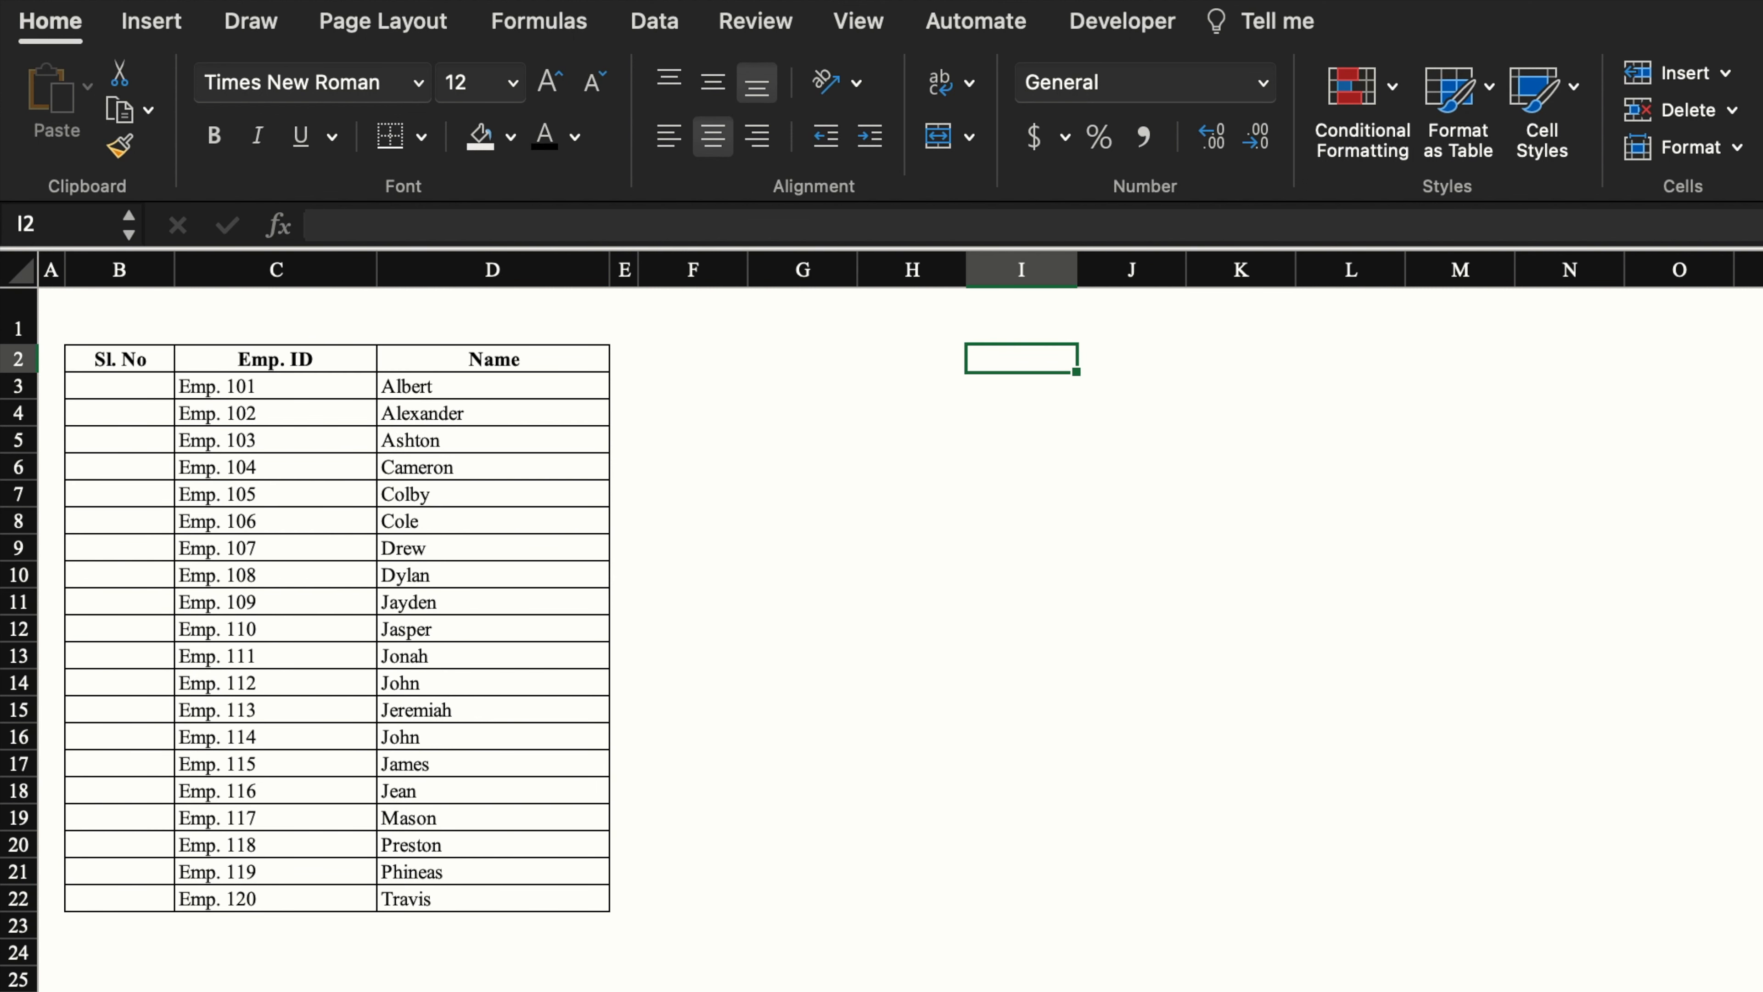
Convert the employee list in B2:D22 into a table with headers
{"action": "left_click", "coordinate": [275, 989]}
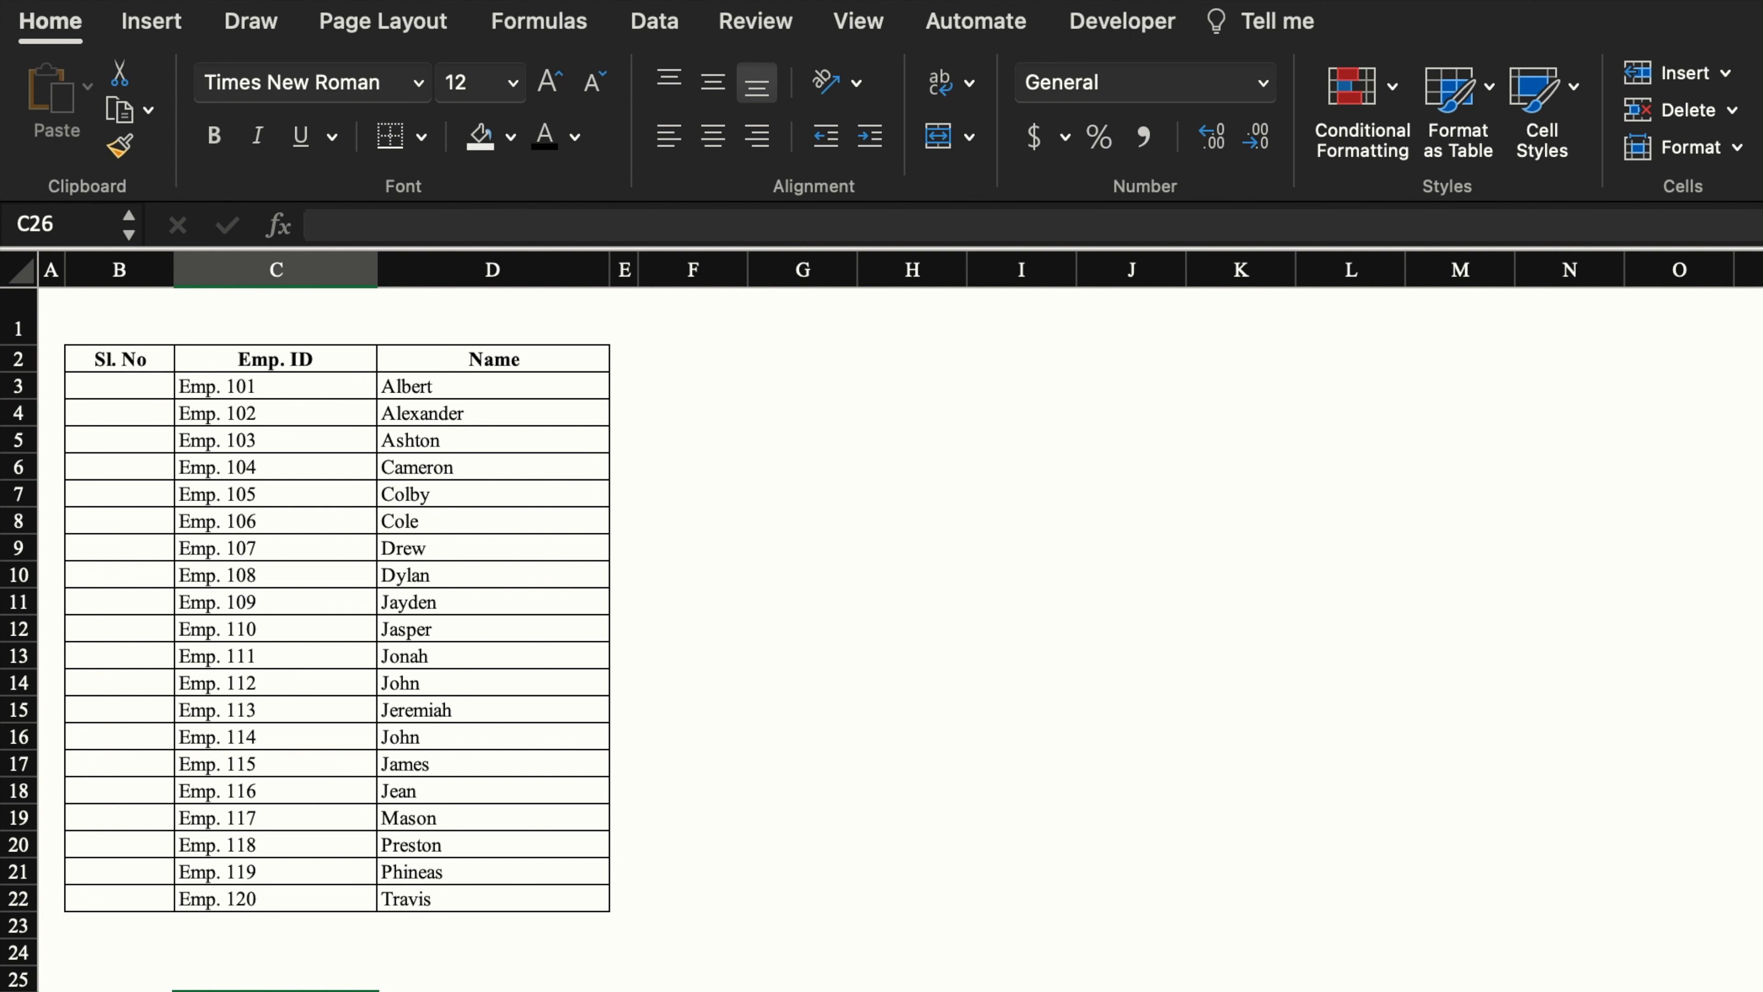
{"action": "left_click_drag", "start_coordinate": [138, 360], "coordinate": [515, 886]}
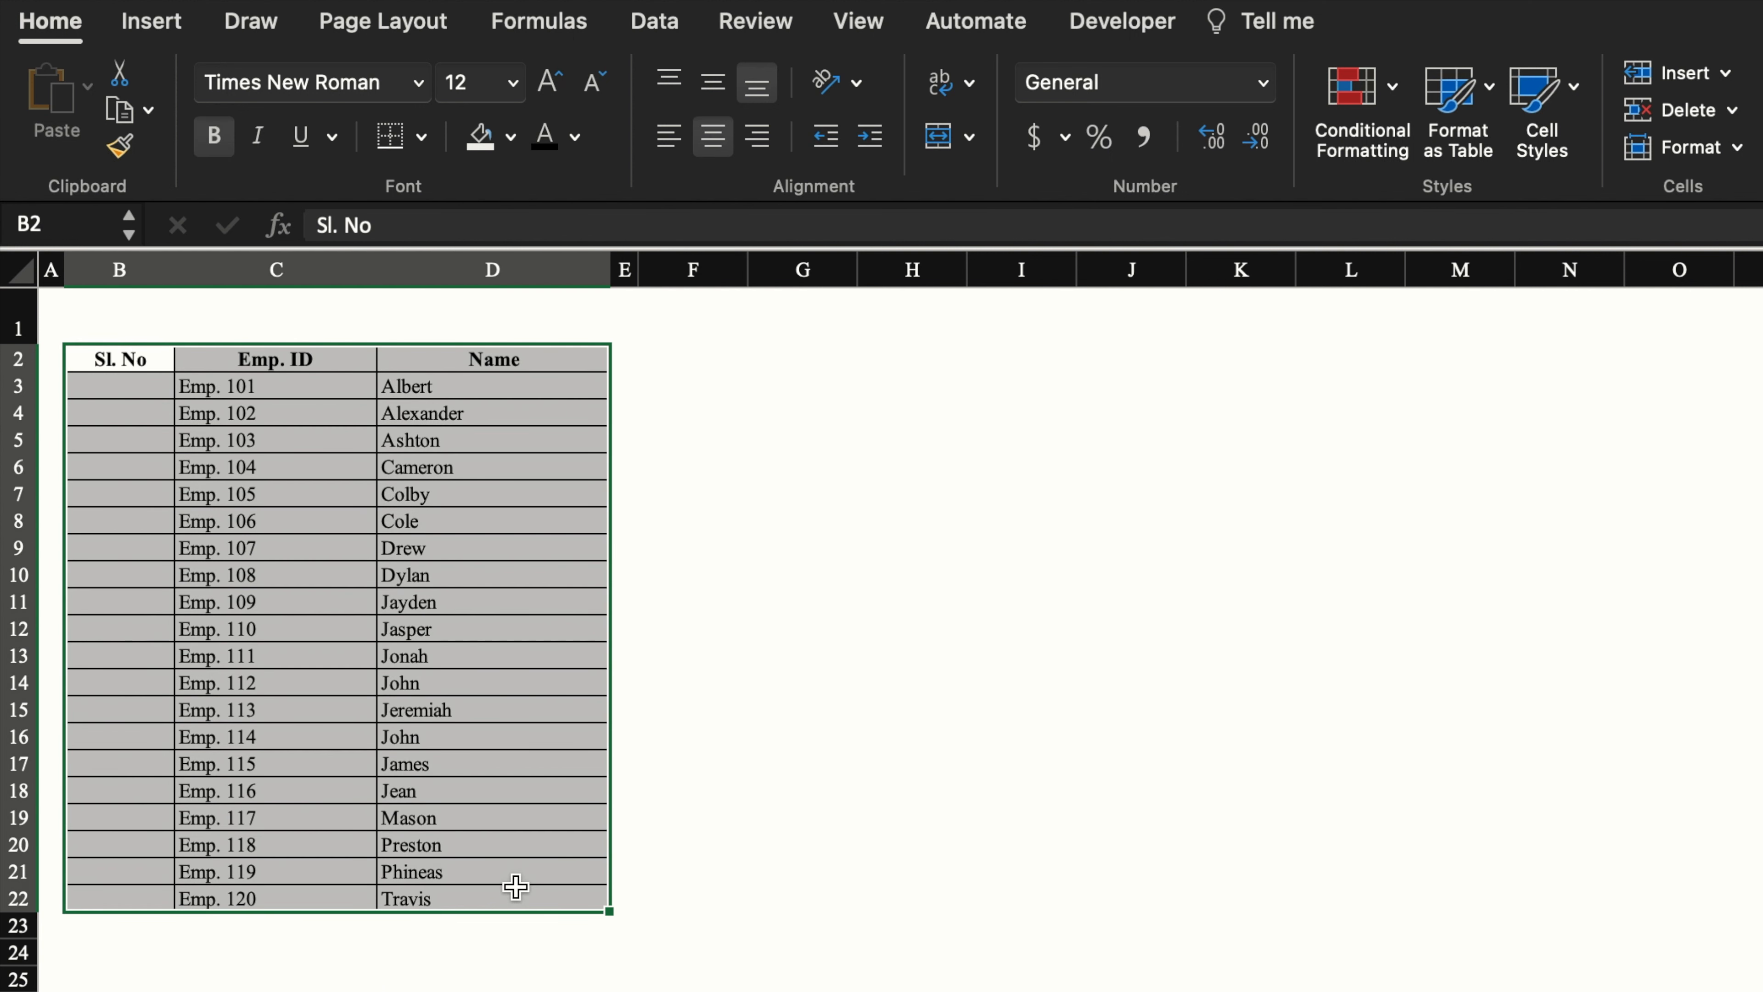
{"action": "key", "text": "ctrl+t"}
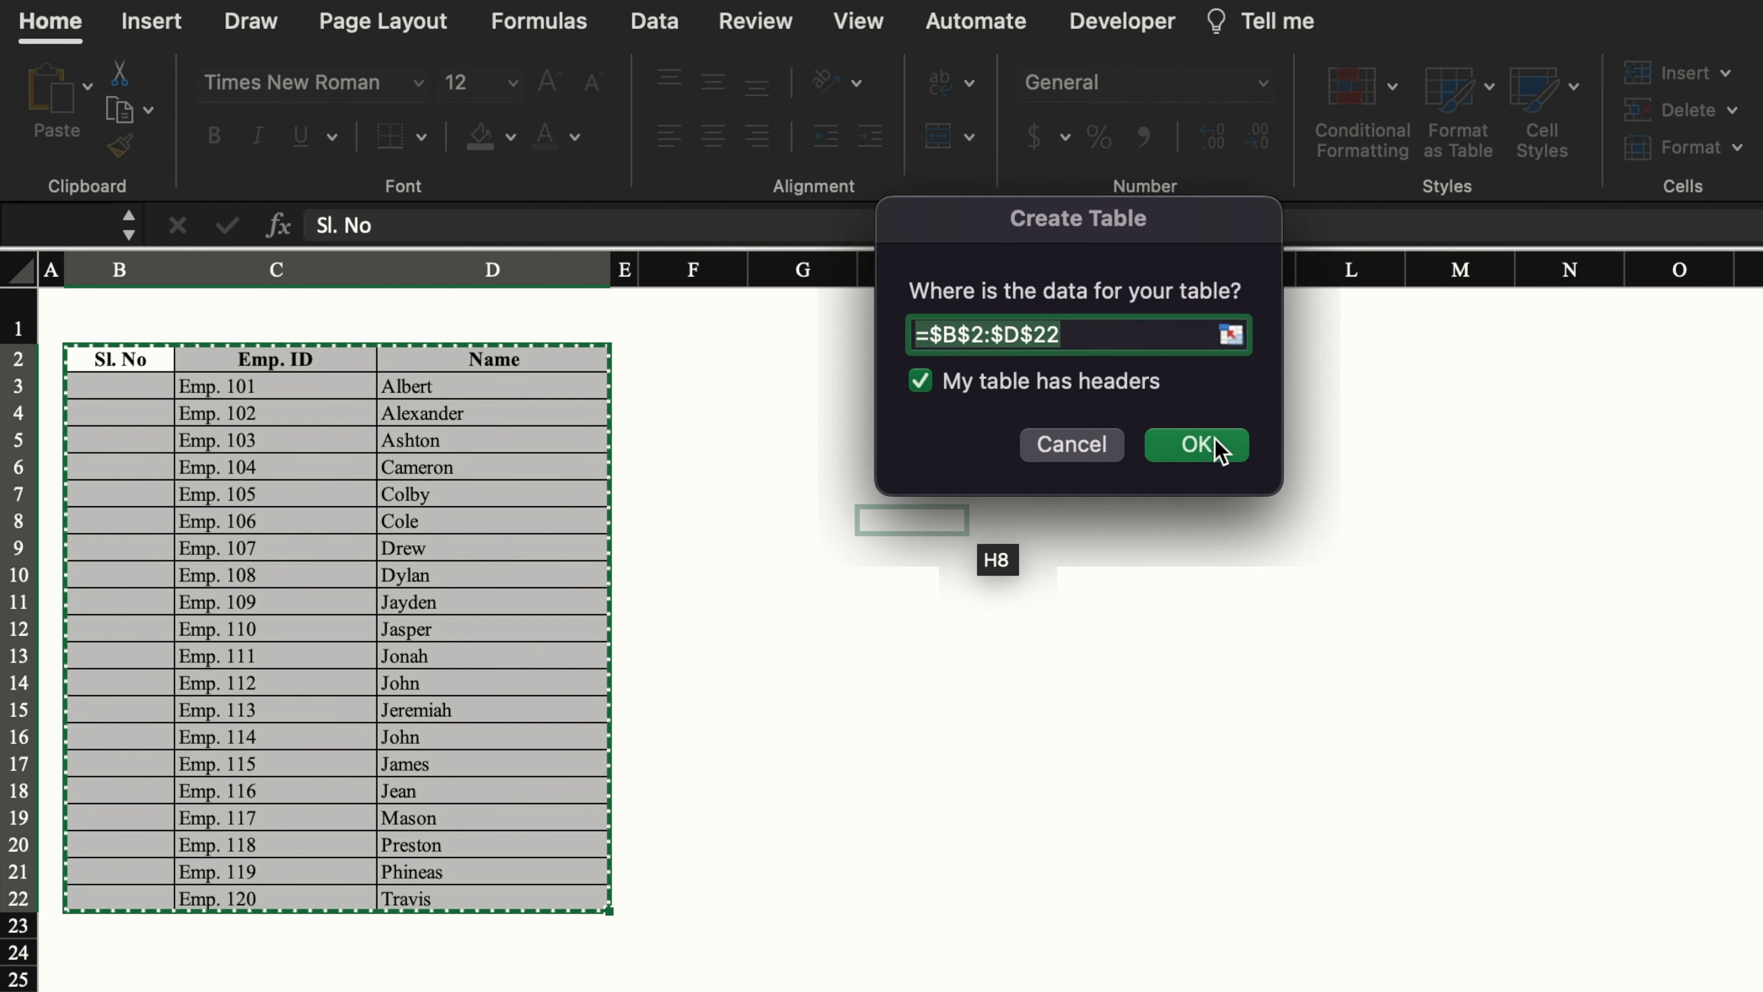
{"action": "left_click", "coordinate": [1197, 444]}
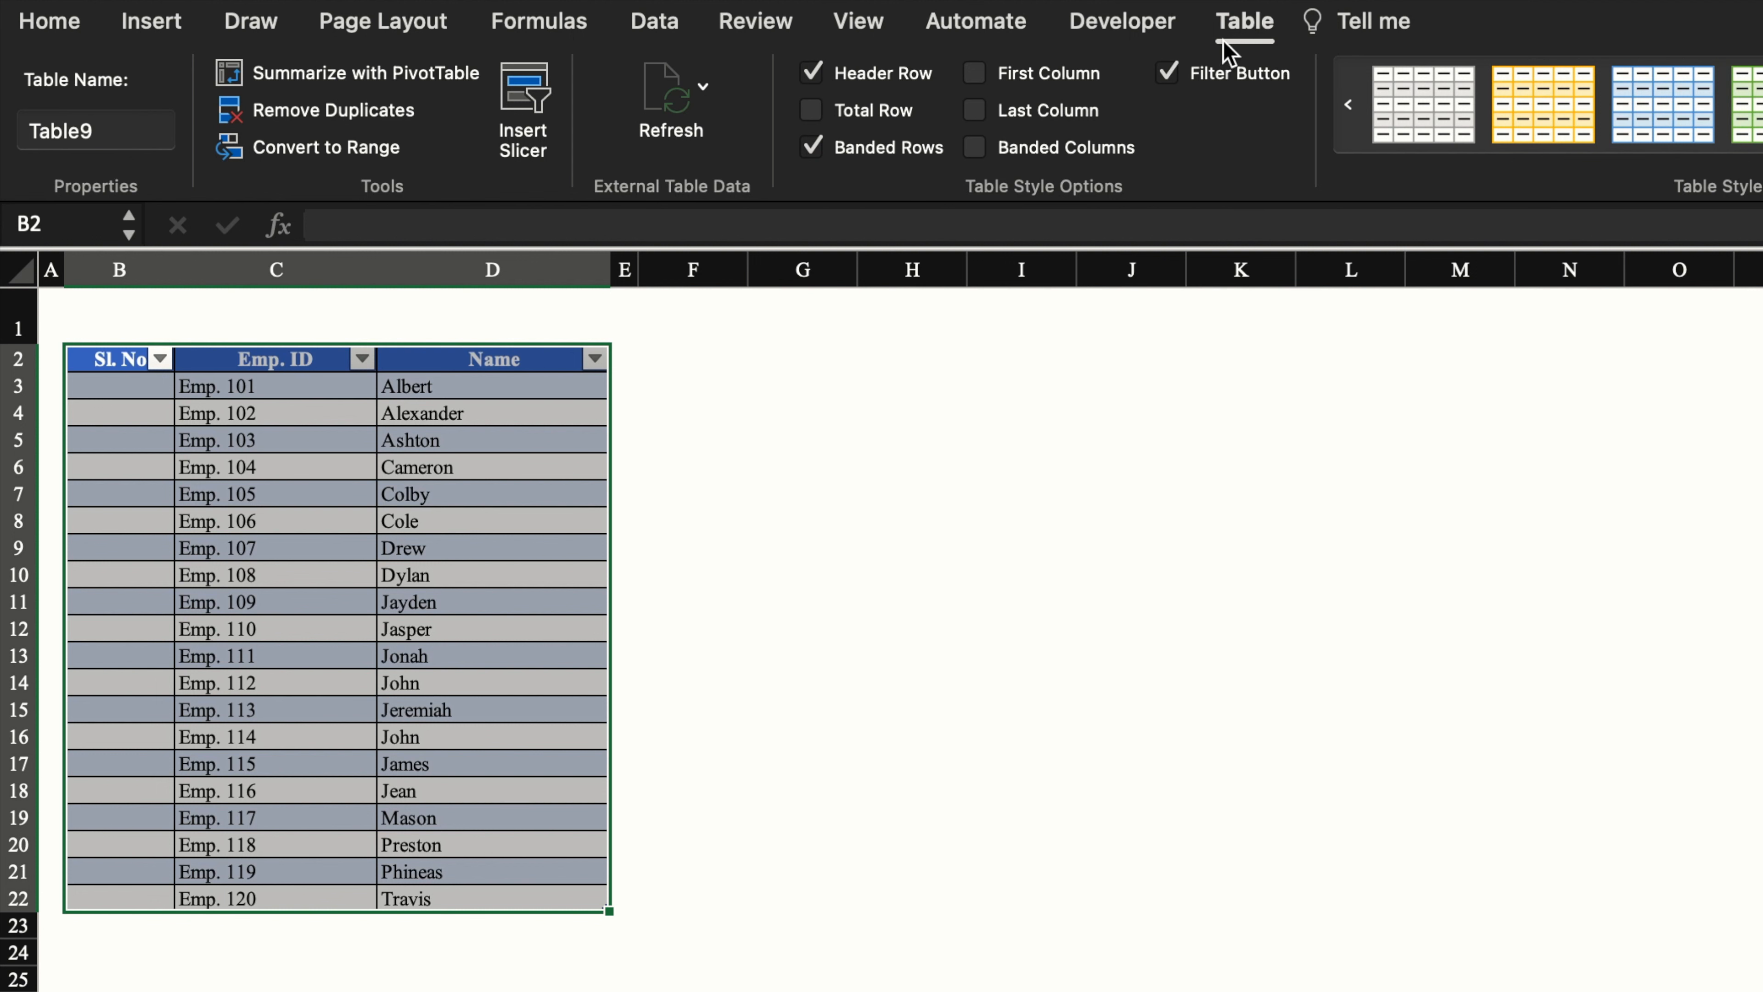
Turn off the table's filter buttons and widen the Sl. No column to make room for a formula
{"action": "left_click", "coordinate": [1167, 72]}
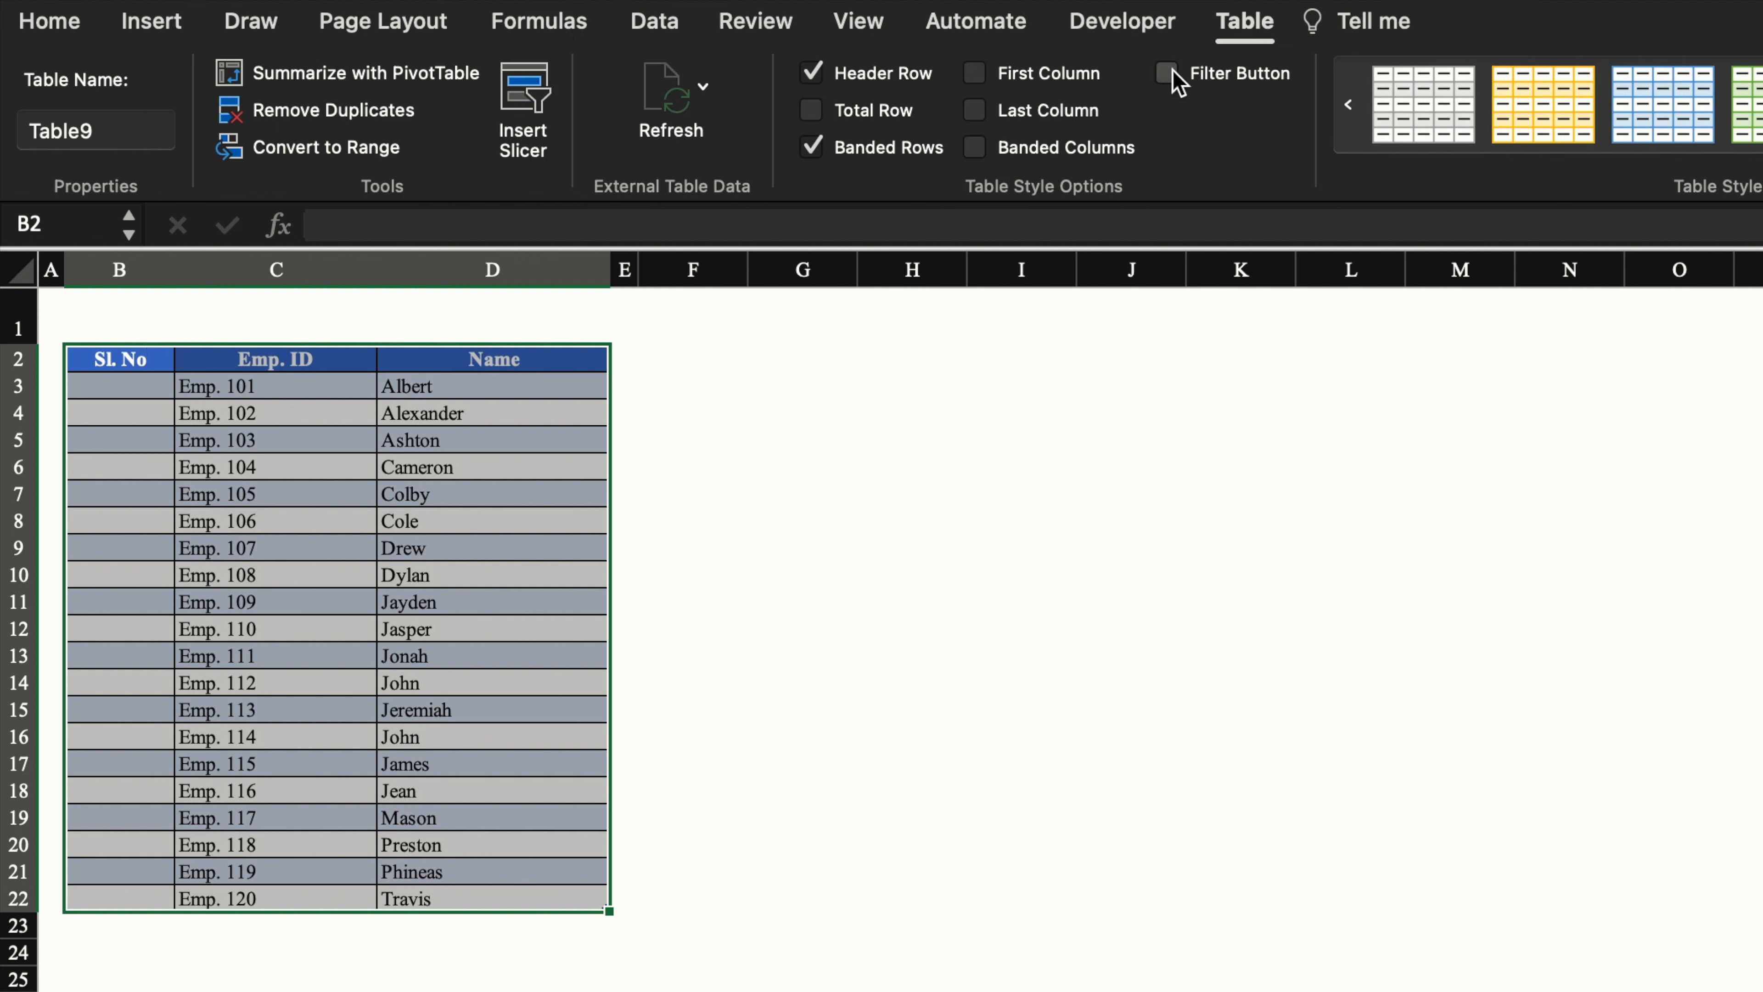
{"action": "left_click", "coordinate": [911, 519]}
{"action": "left_click_drag", "start_coordinate": [169, 264], "coordinate": [503, 326]}
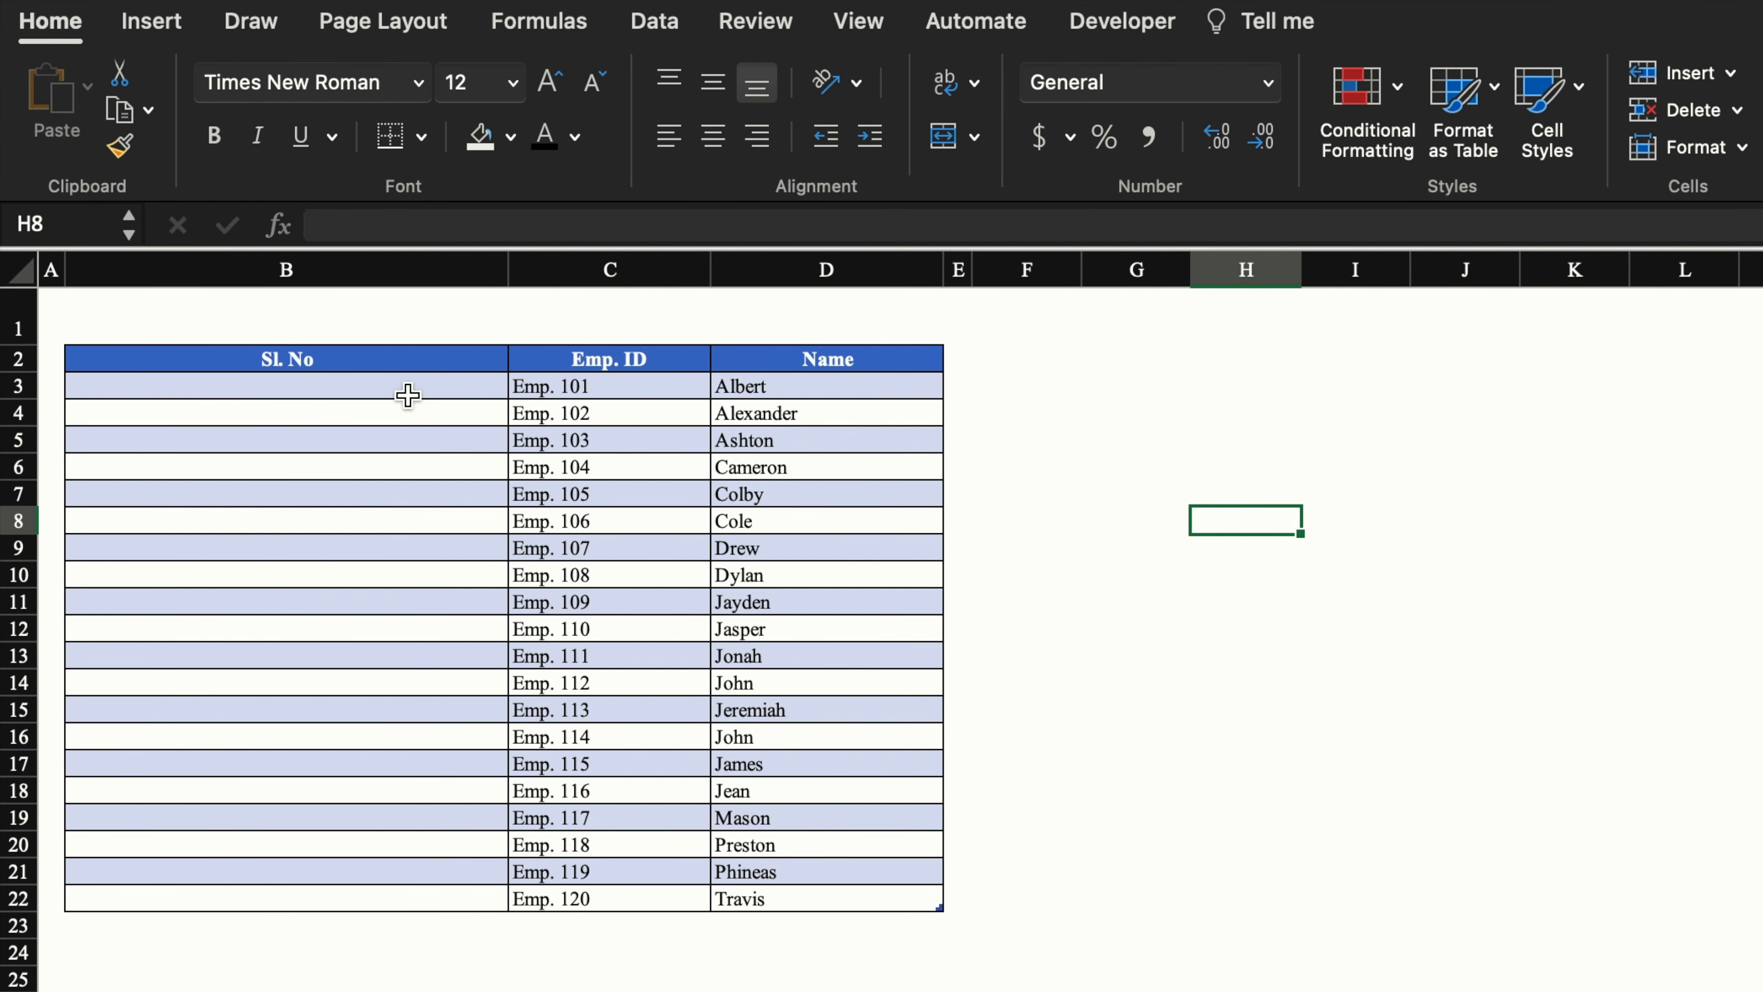
Begin a SUBTOTAL formula in B3, the first Sl. No cell, with function number 3 (COUNTA)
{"action": "left_click", "coordinate": [408, 393]}
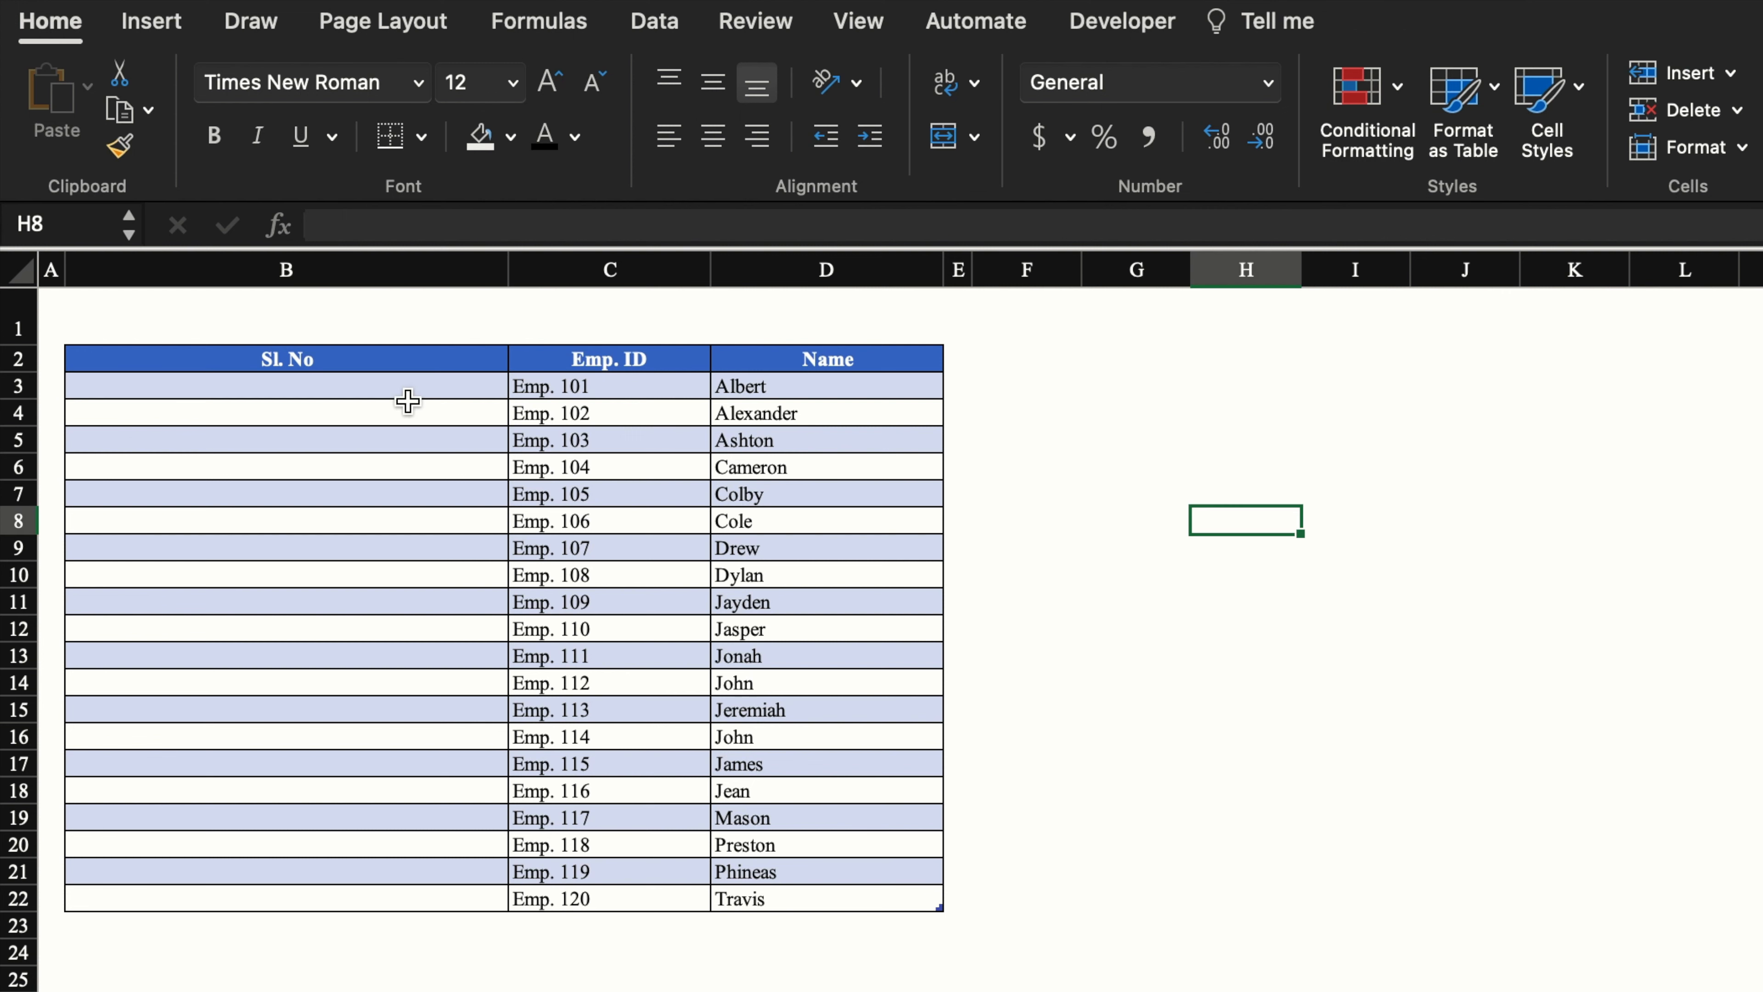
{"action": "left_click", "coordinate": [405, 387]}
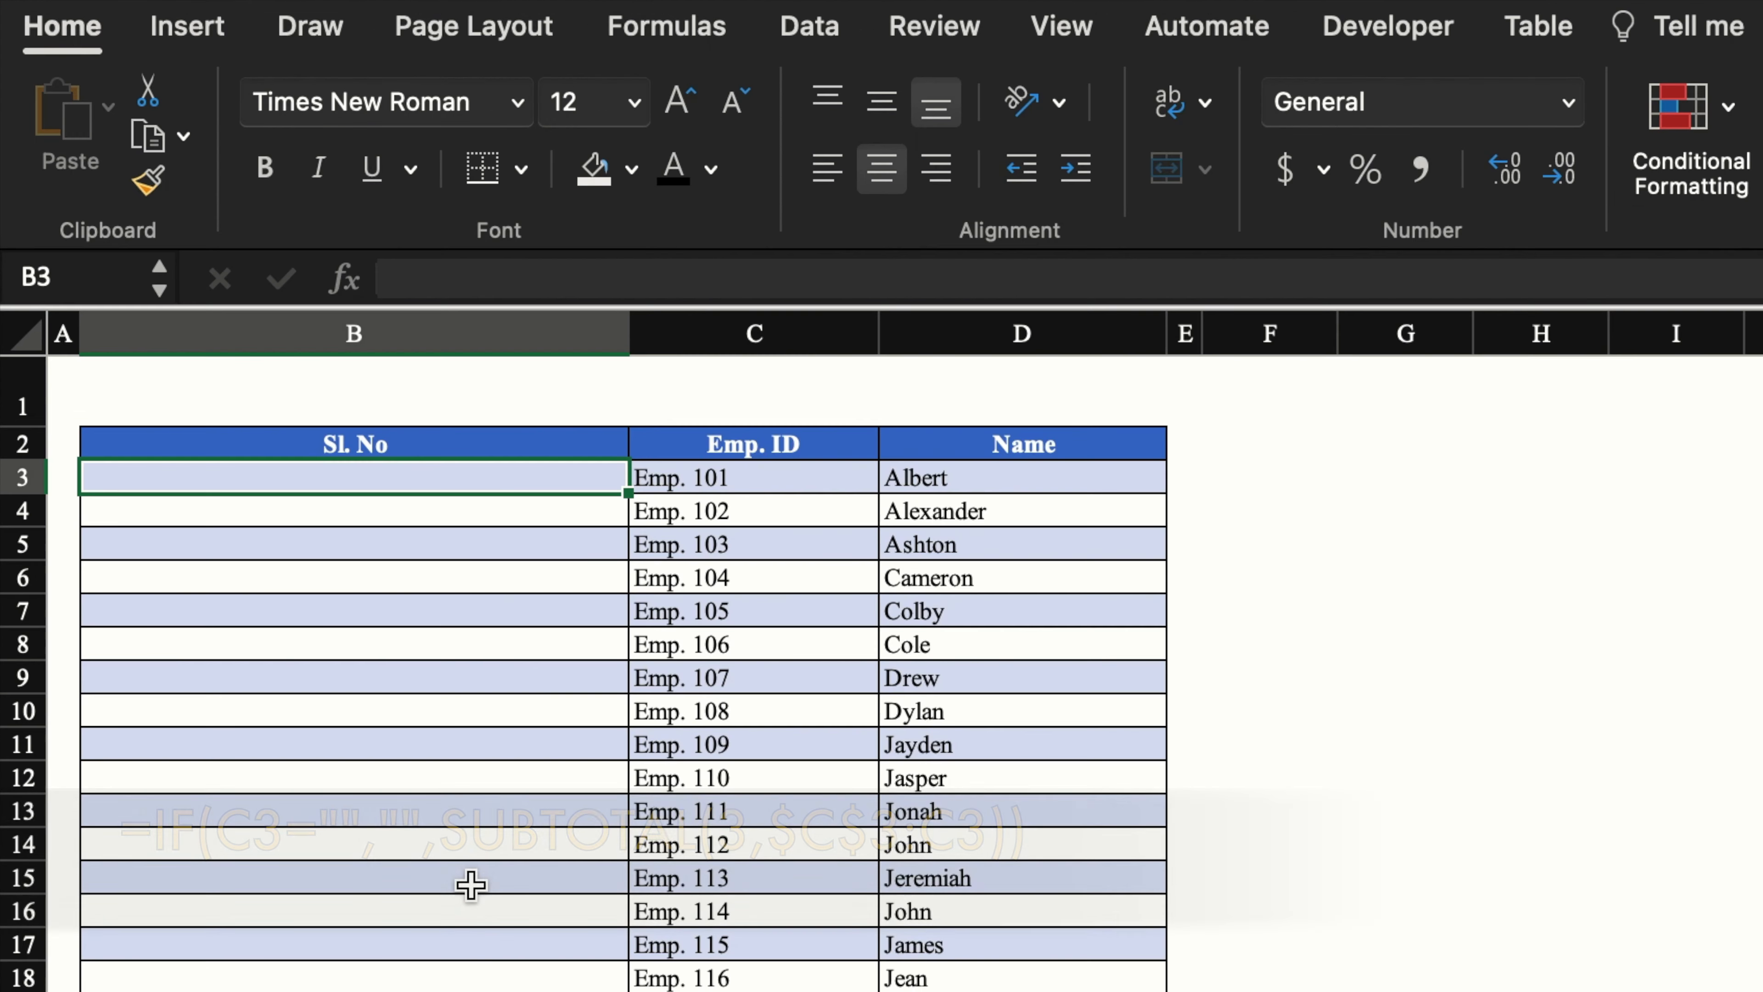
{"action": "type", "text": "="}
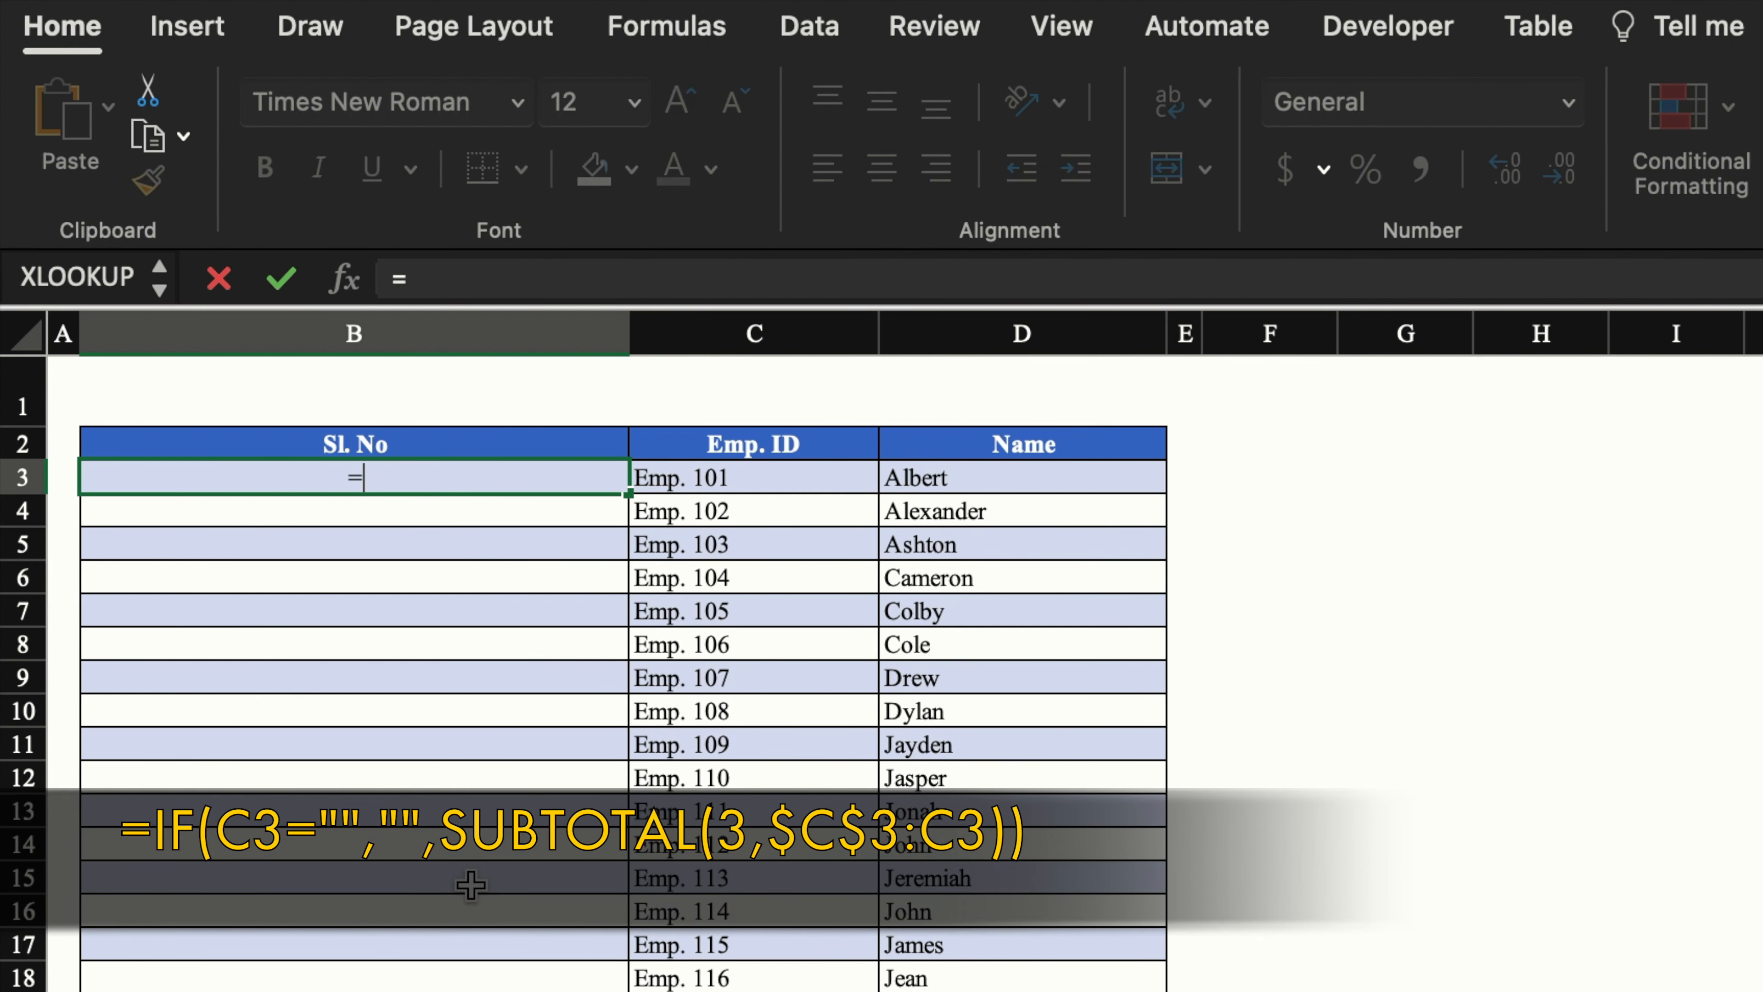
{"action": "type", "text": "Sub"}
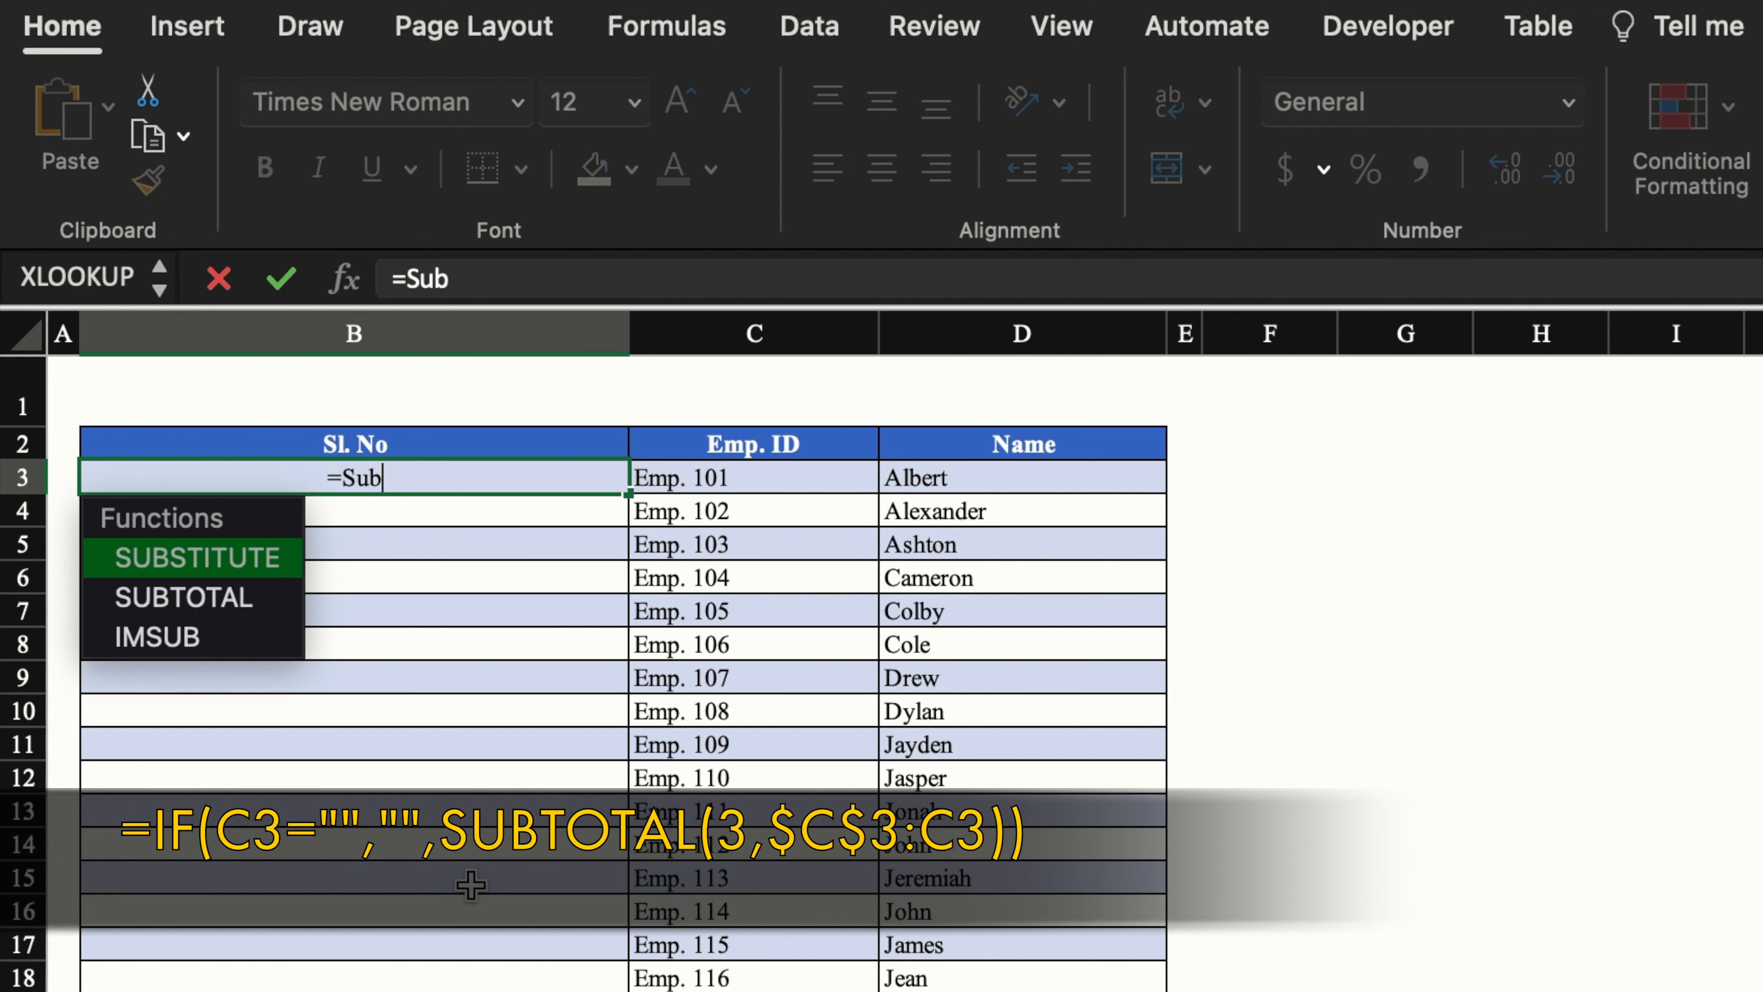
{"action": "double_click", "coordinate": [233, 599]}
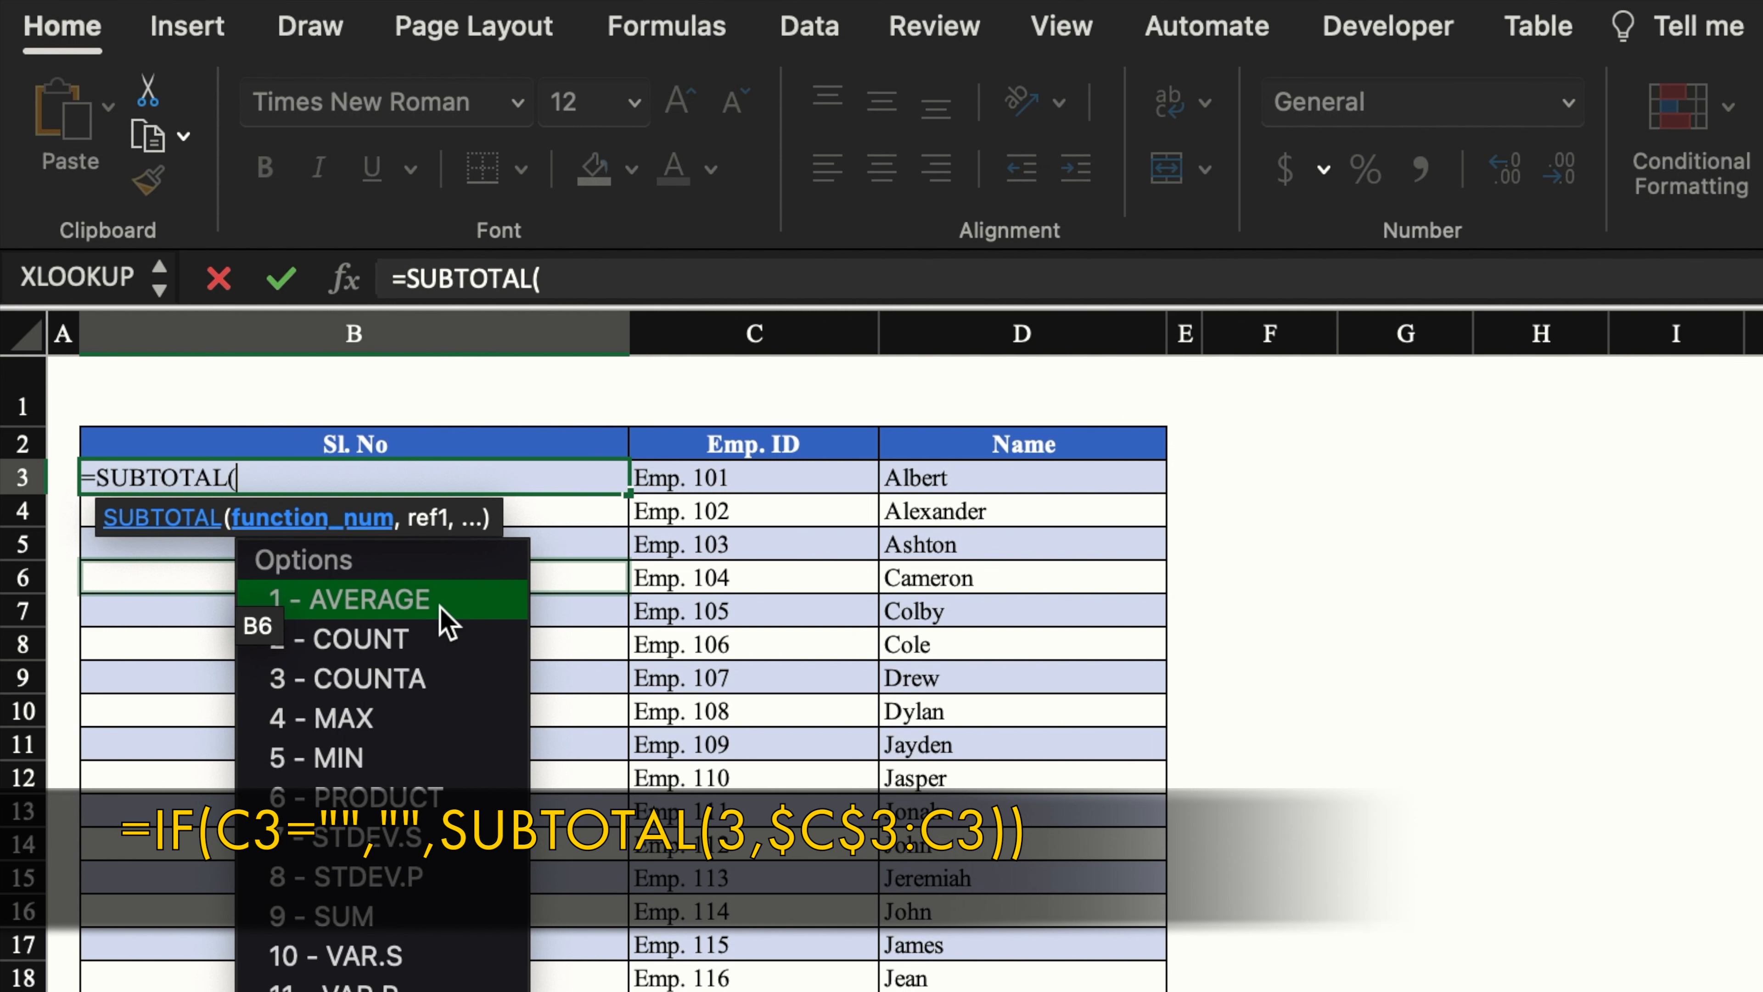
{"action": "double_click", "coordinate": [447, 684]}
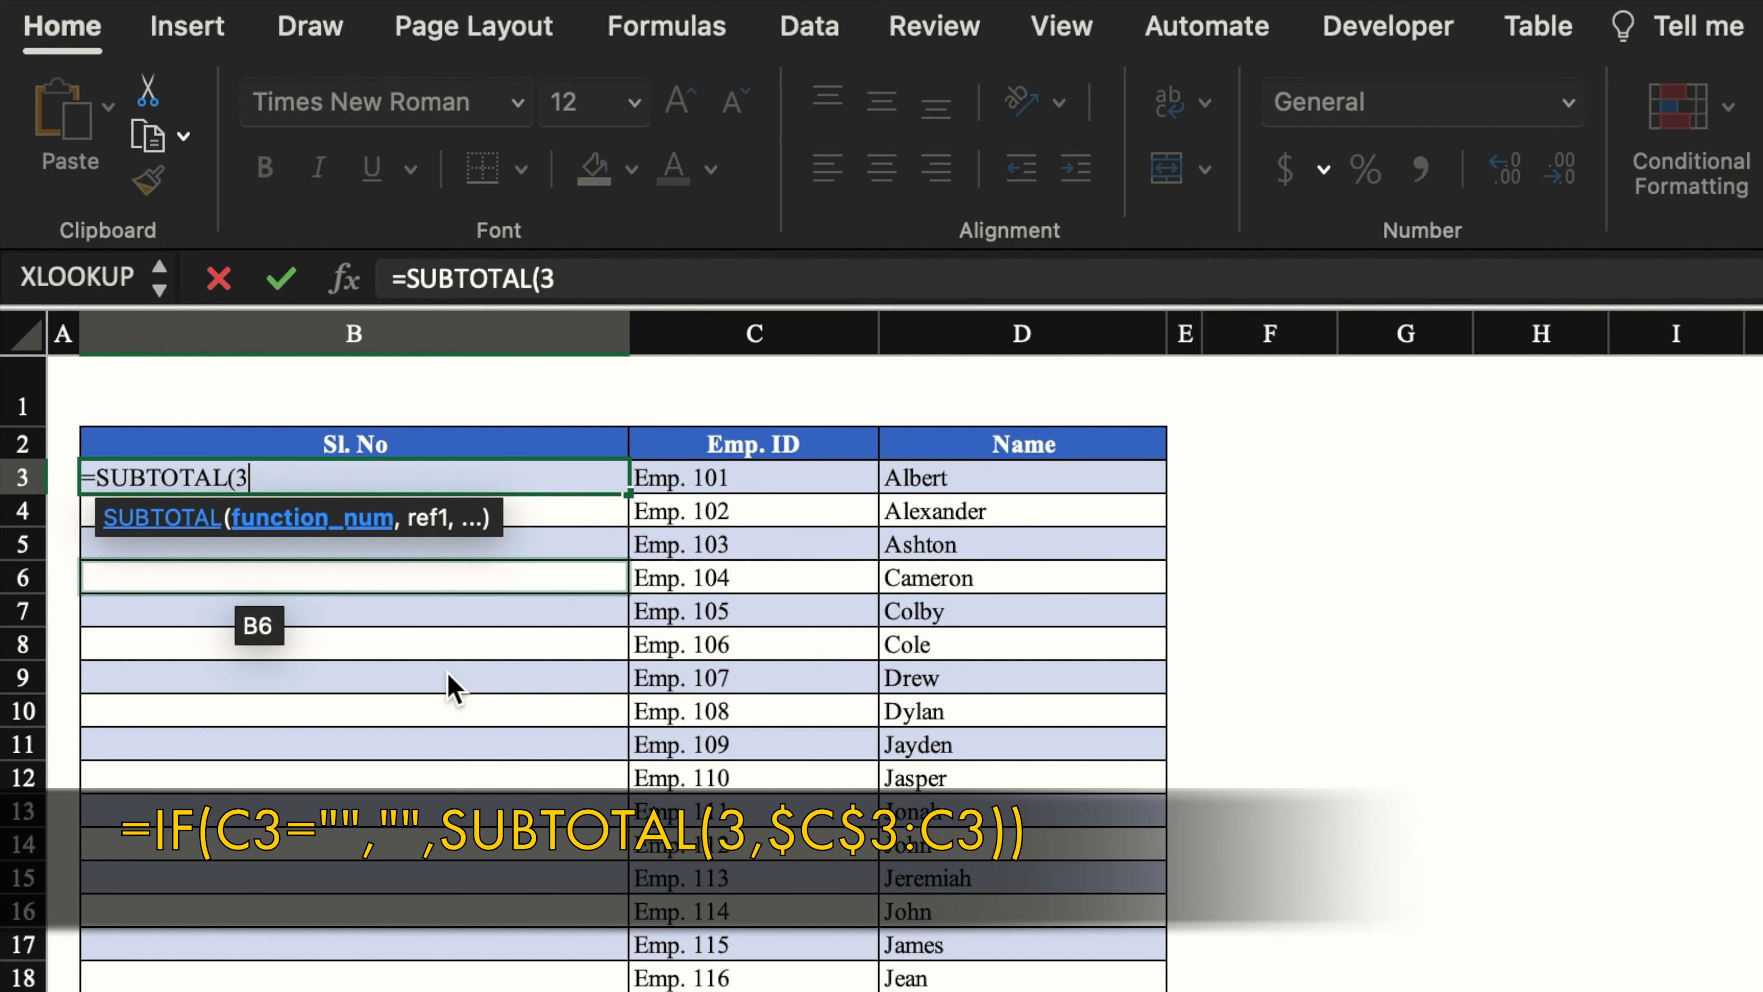
{"action": "type", "text": ","}
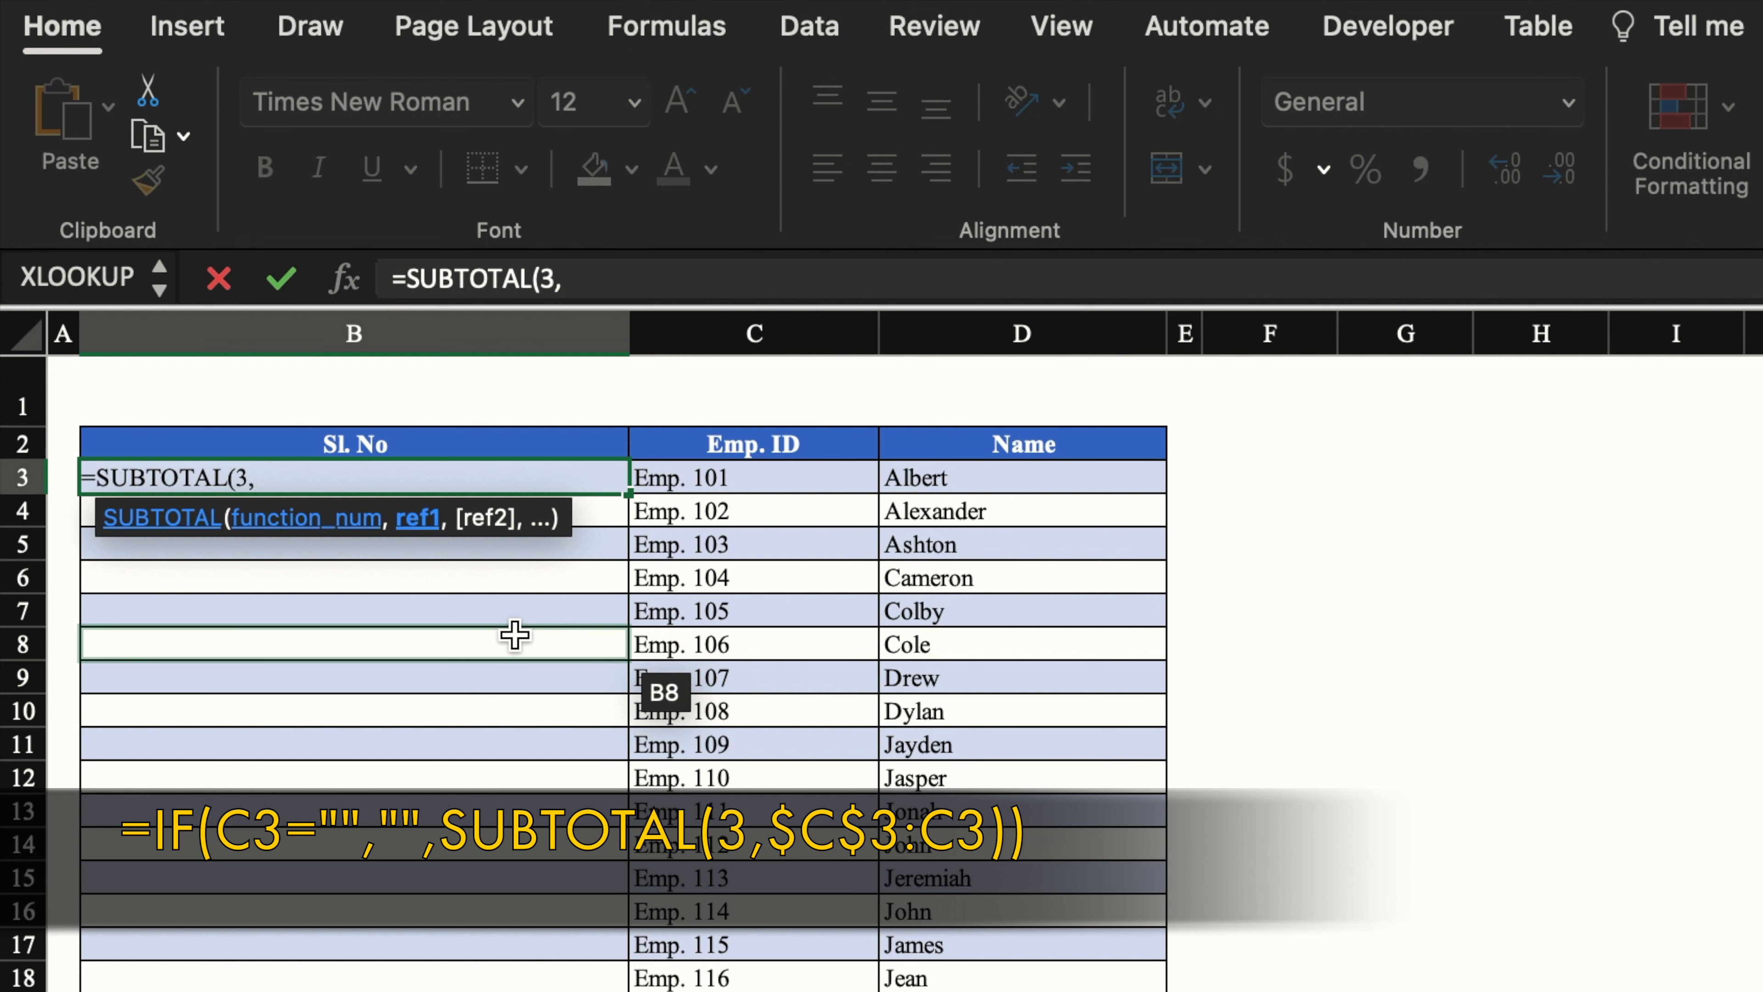
Complete the B3 formula with the expanding reference $C$3:C3 so it reads =SUBTOTAL(3,$C$3:C3), and select B3
{"action": "left_click", "coordinate": [765, 490]}
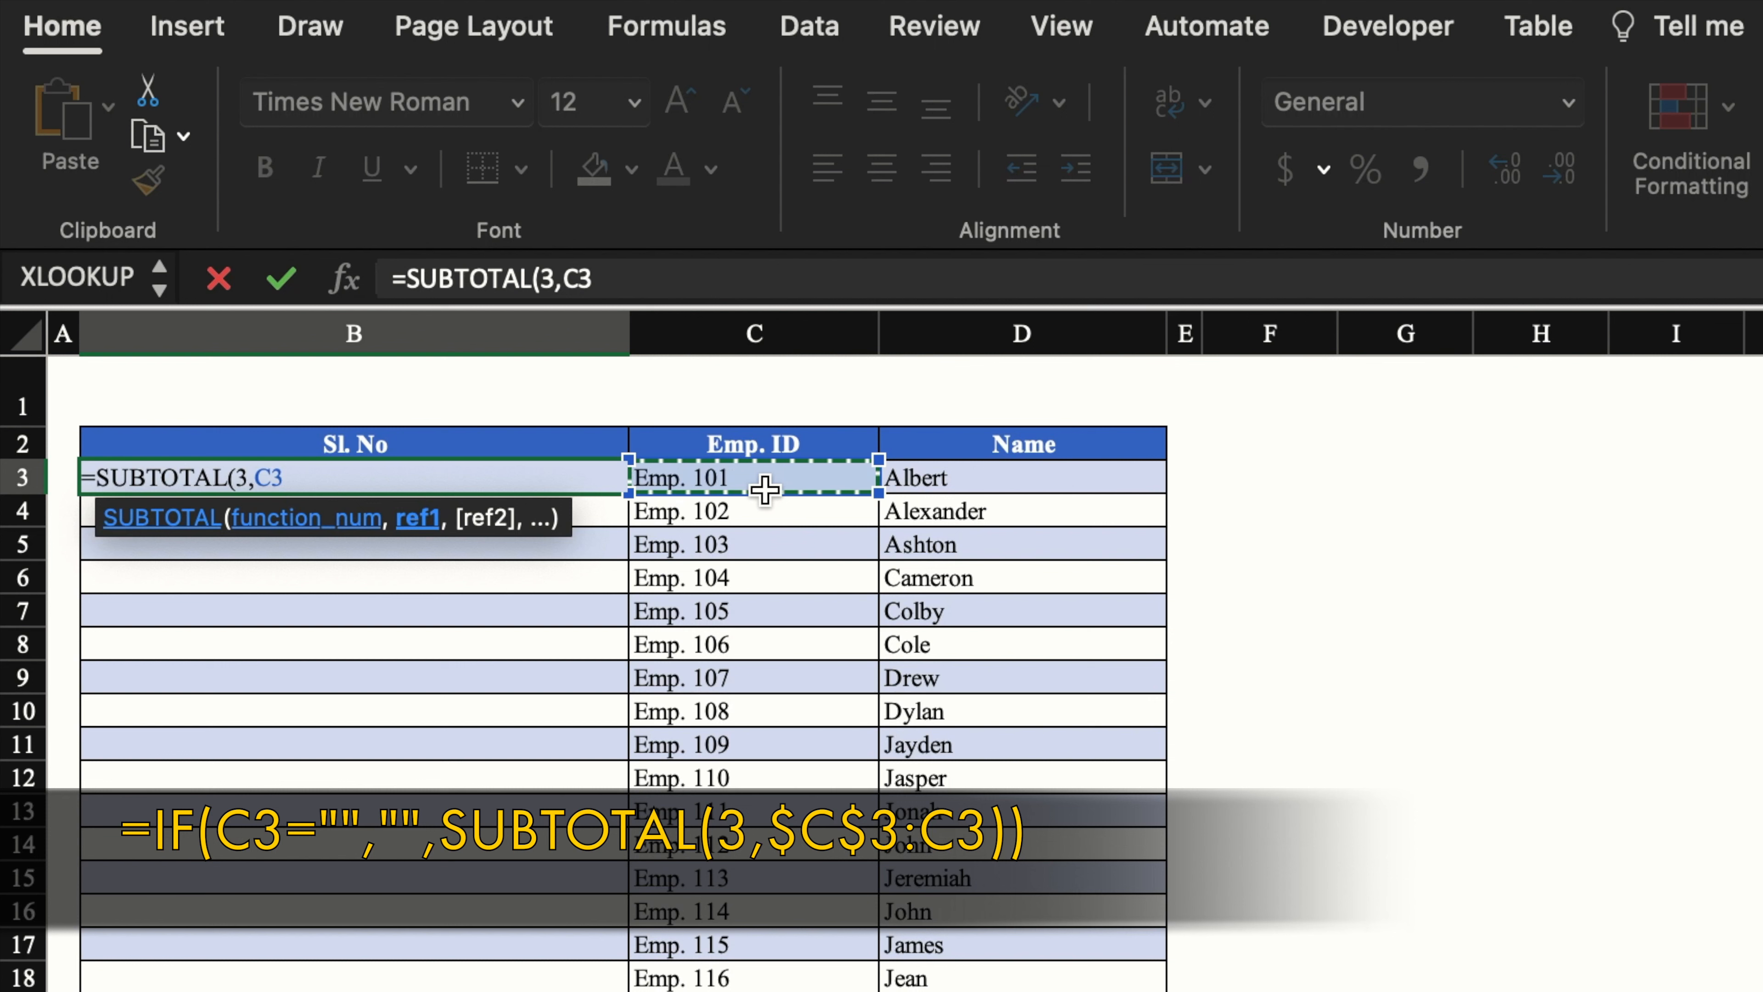
{"action": "key", "text": "F4"}
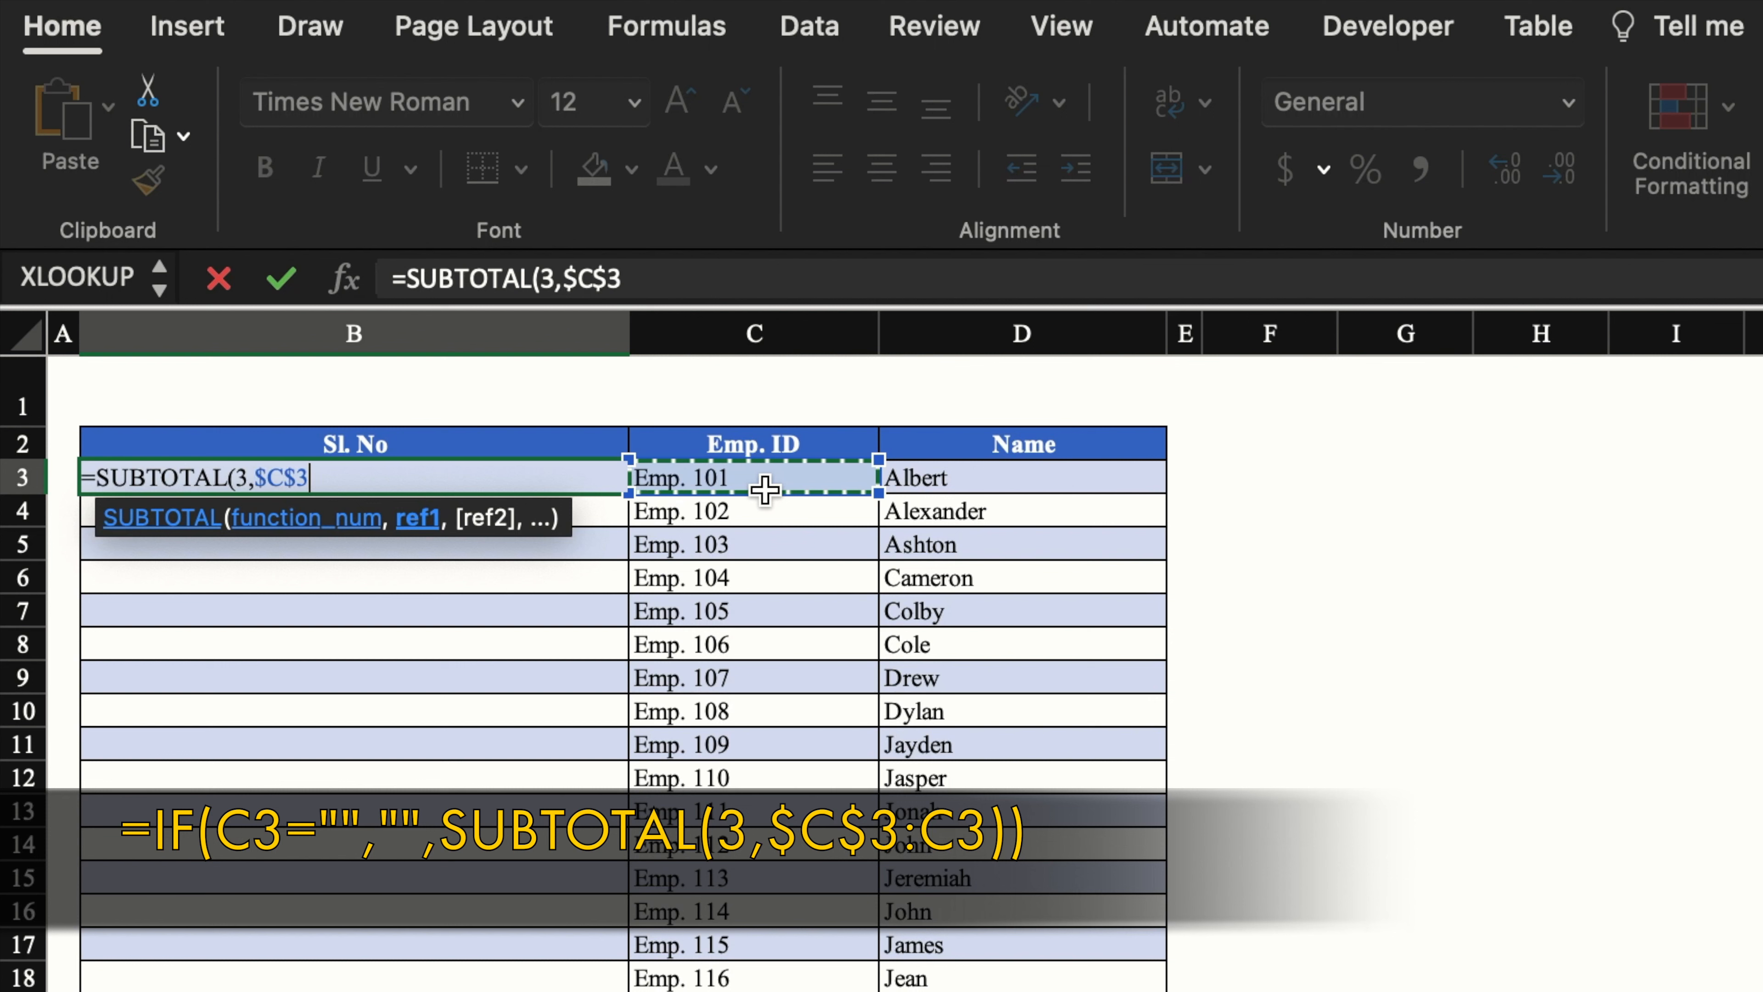
{"action": "type", "text": ":"}
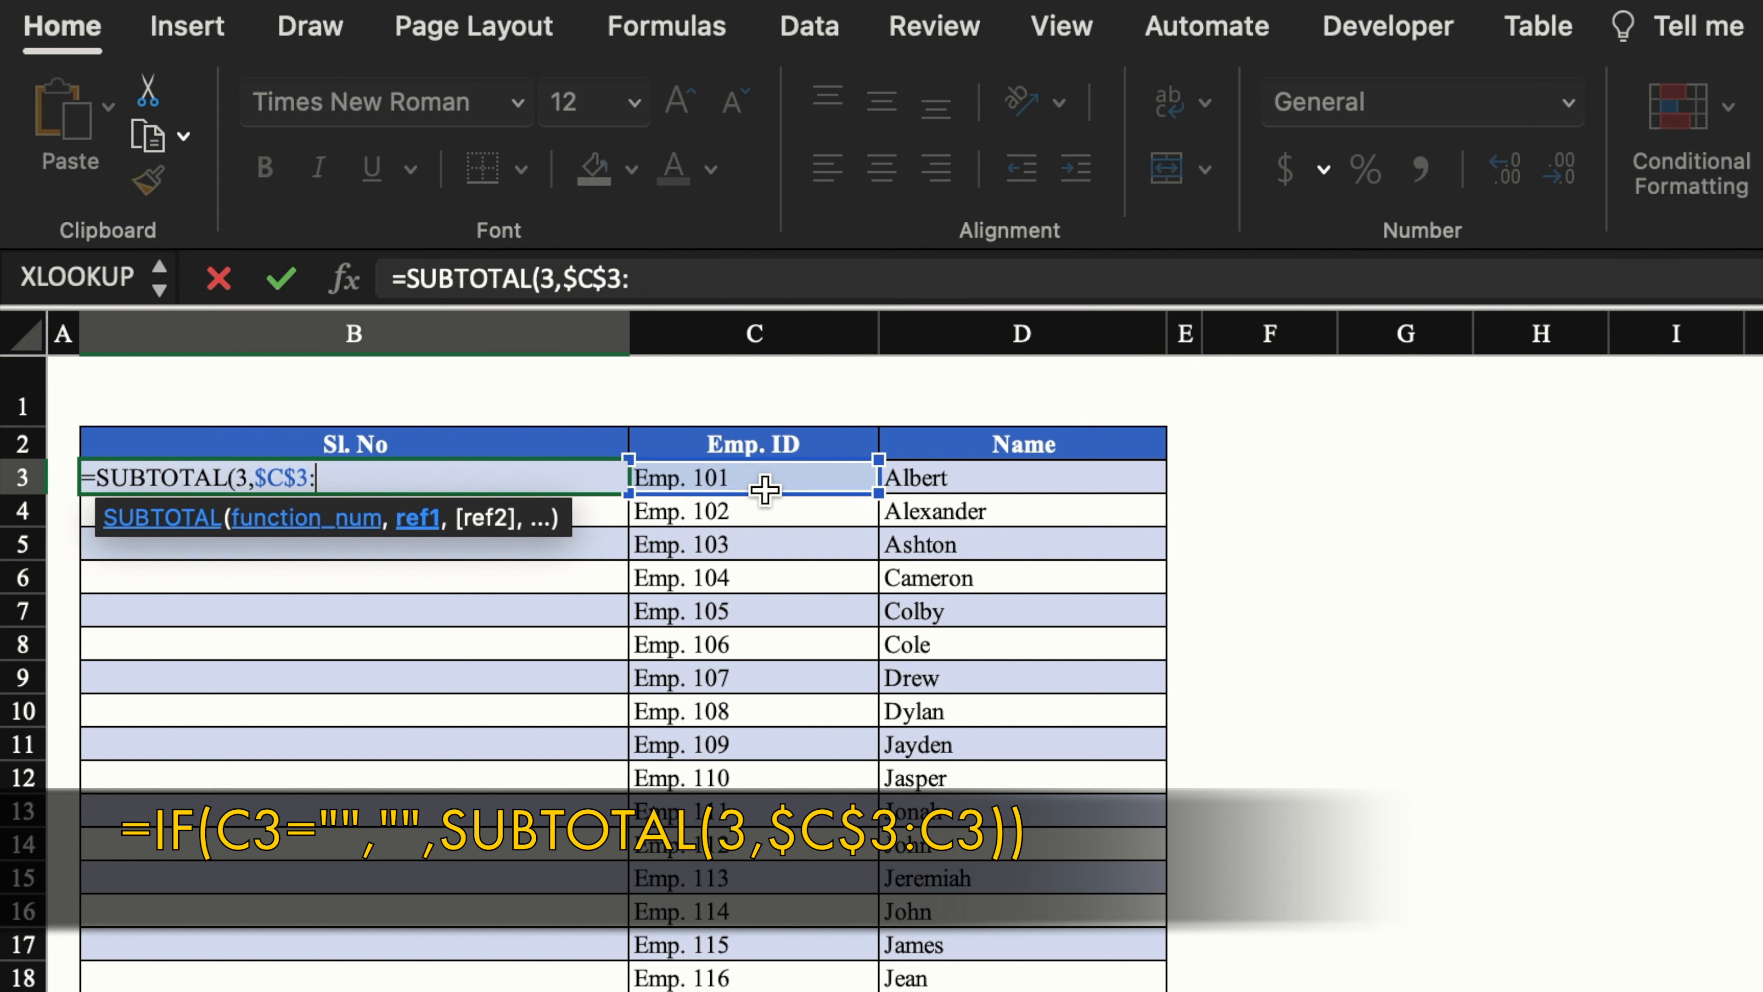
{"action": "left_click", "coordinate": [766, 482]}
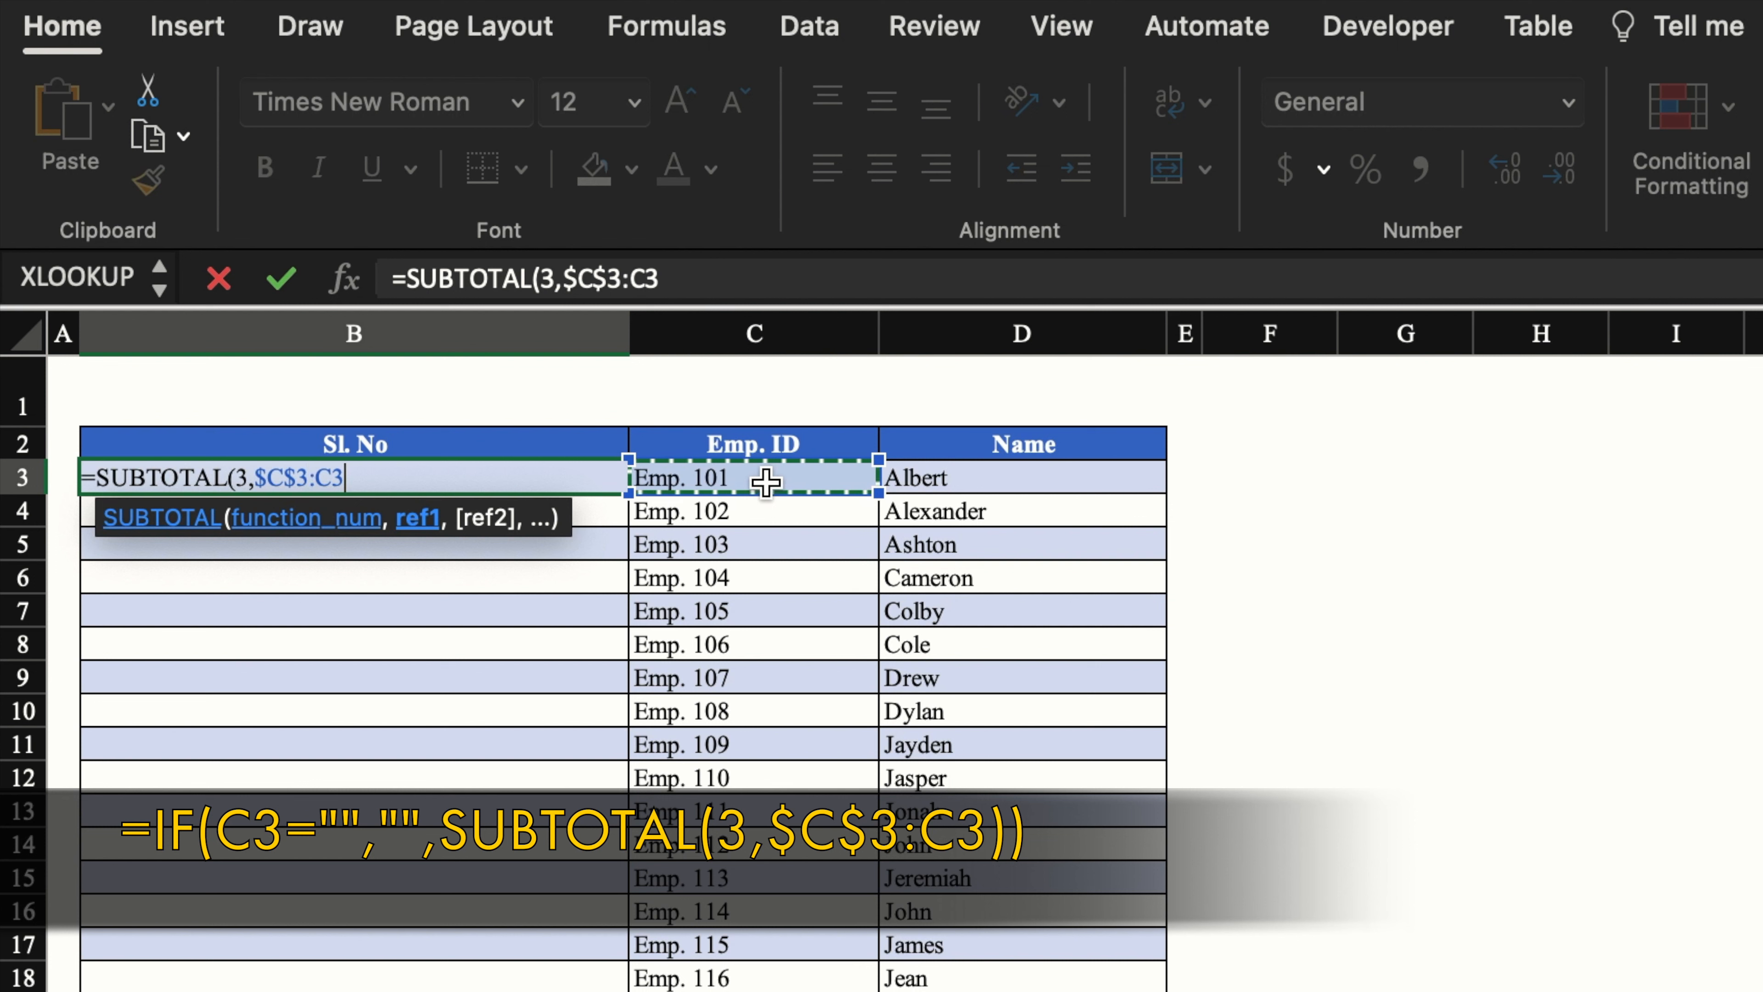
{"action": "type", "text": ")"}
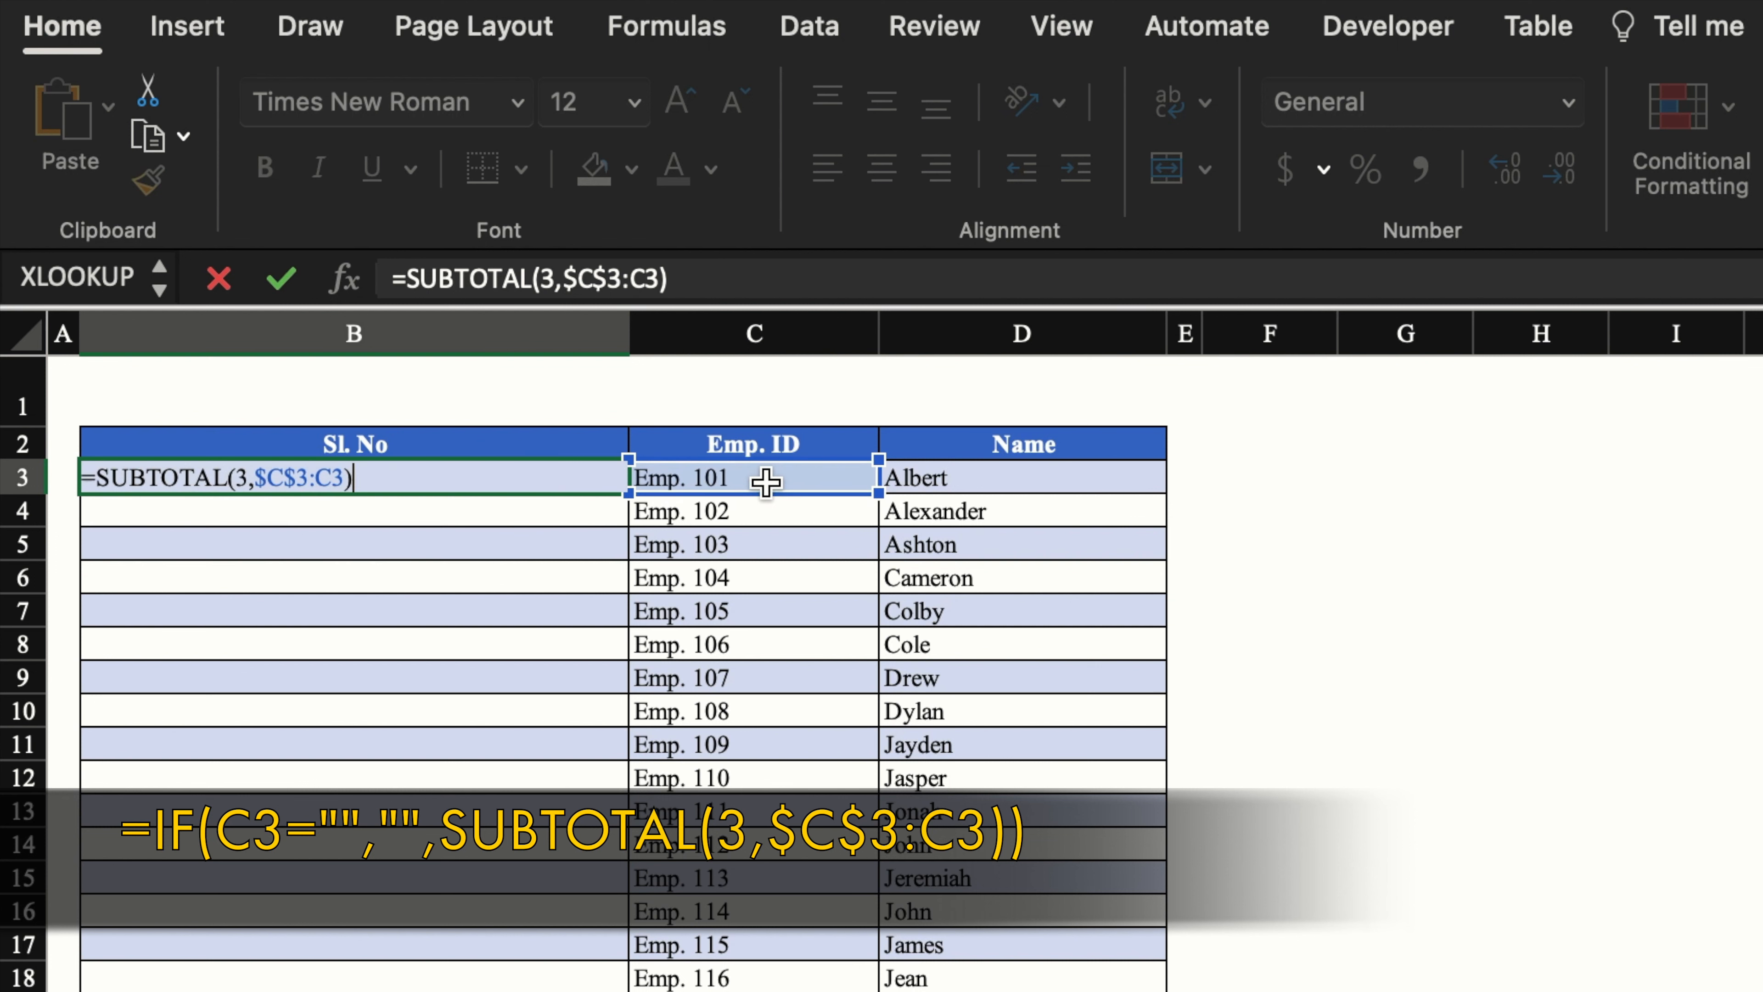
{"action": "key", "text": "Return"}
{"action": "left_click", "coordinate": [616, 485]}
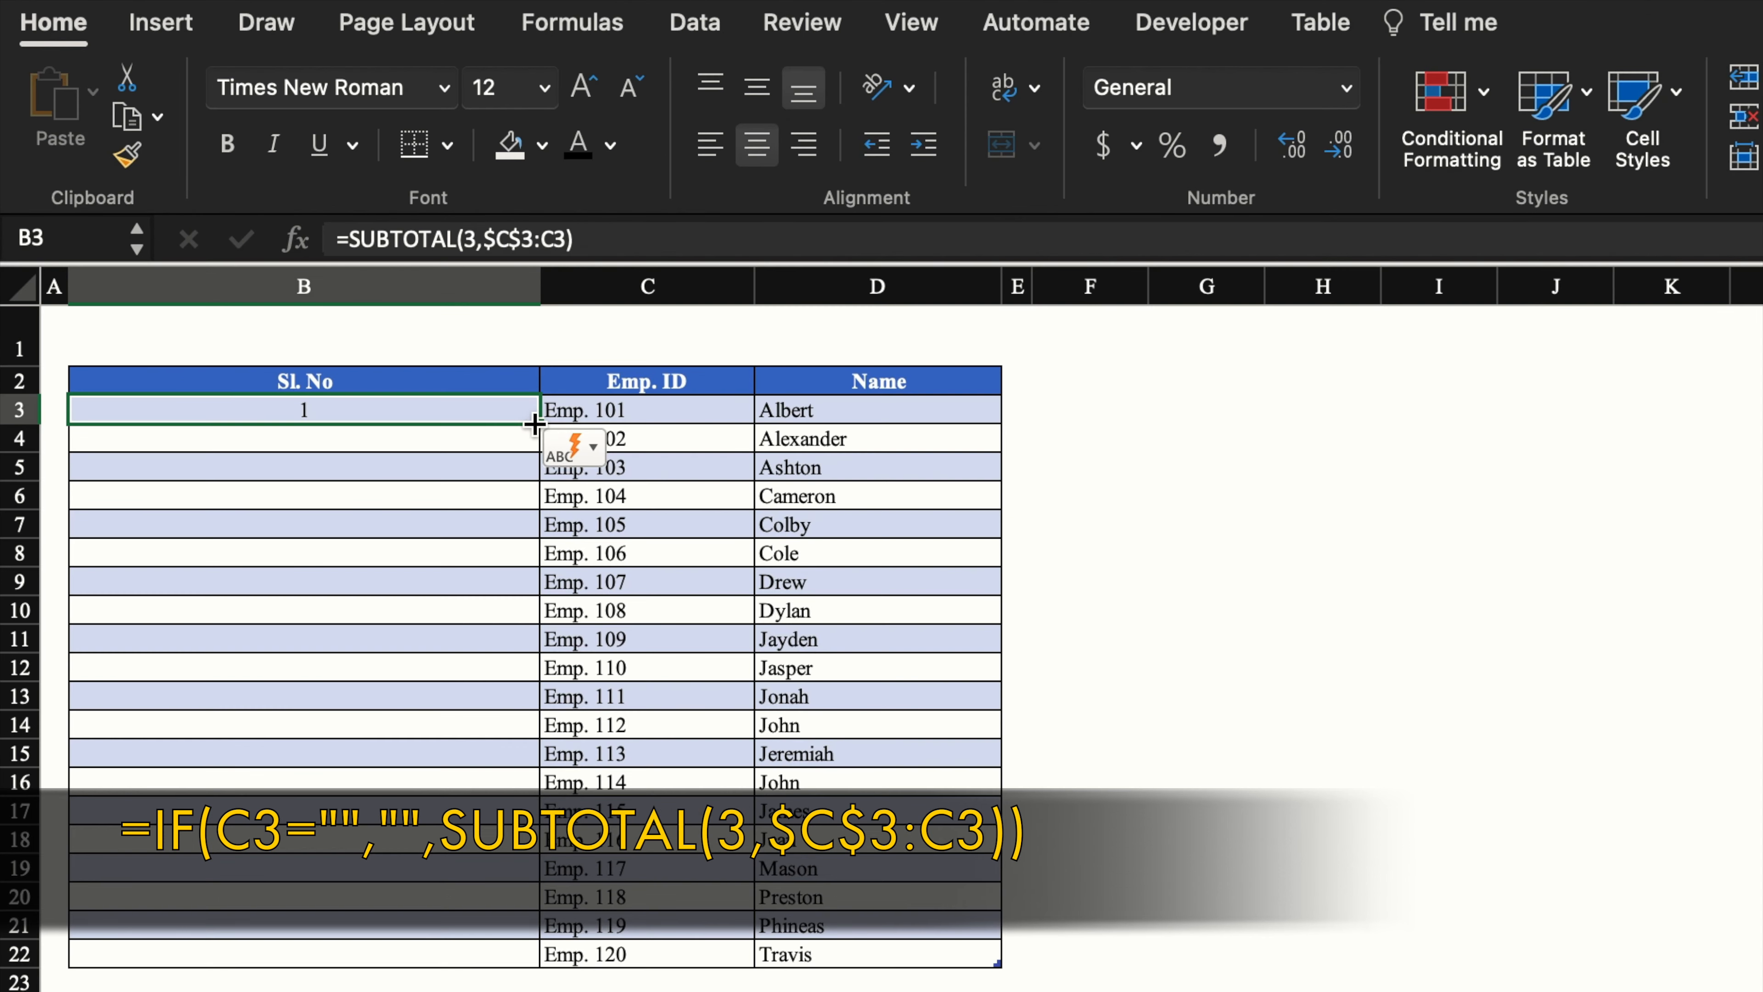
Fill the B3 formula down to B22, and test it by clearing the Emp. IDs in C4:C11 and undoing the deletion
{"action": "left_click_drag", "start_coordinate": [534, 424], "coordinate": [489, 962]}
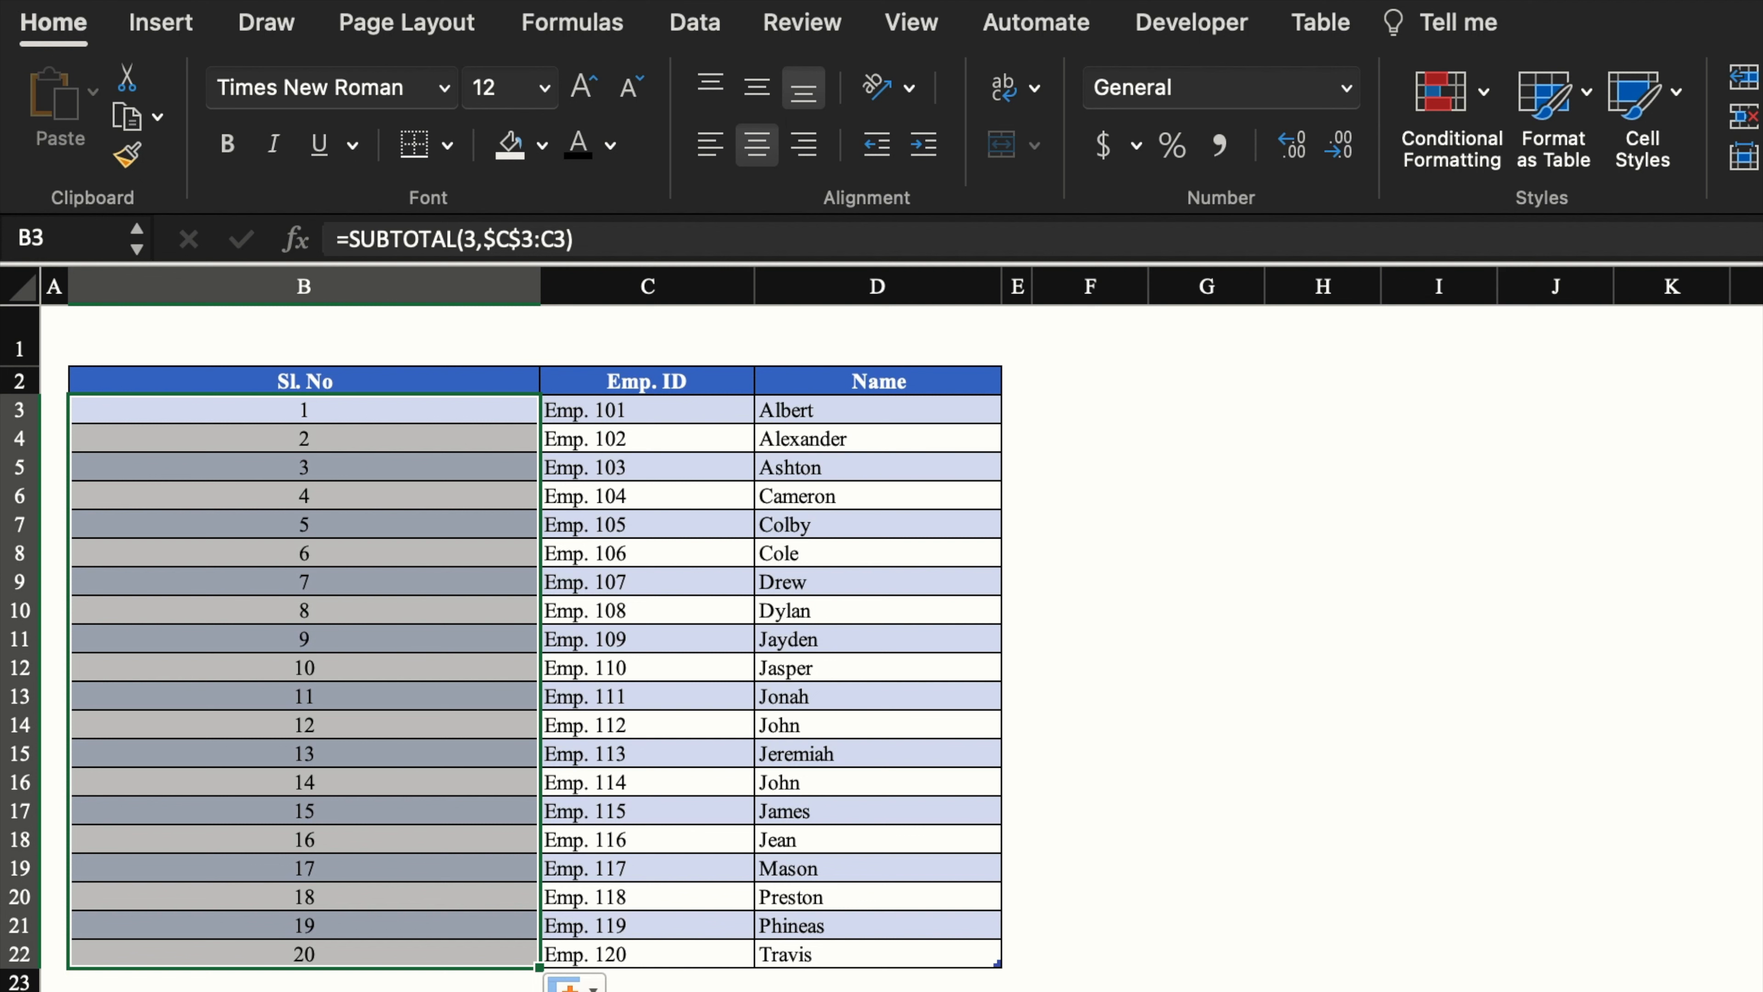
{"action": "left_click_drag", "start_coordinate": [644, 440], "coordinate": [652, 631]}
{"action": "key", "text": "Delete"}
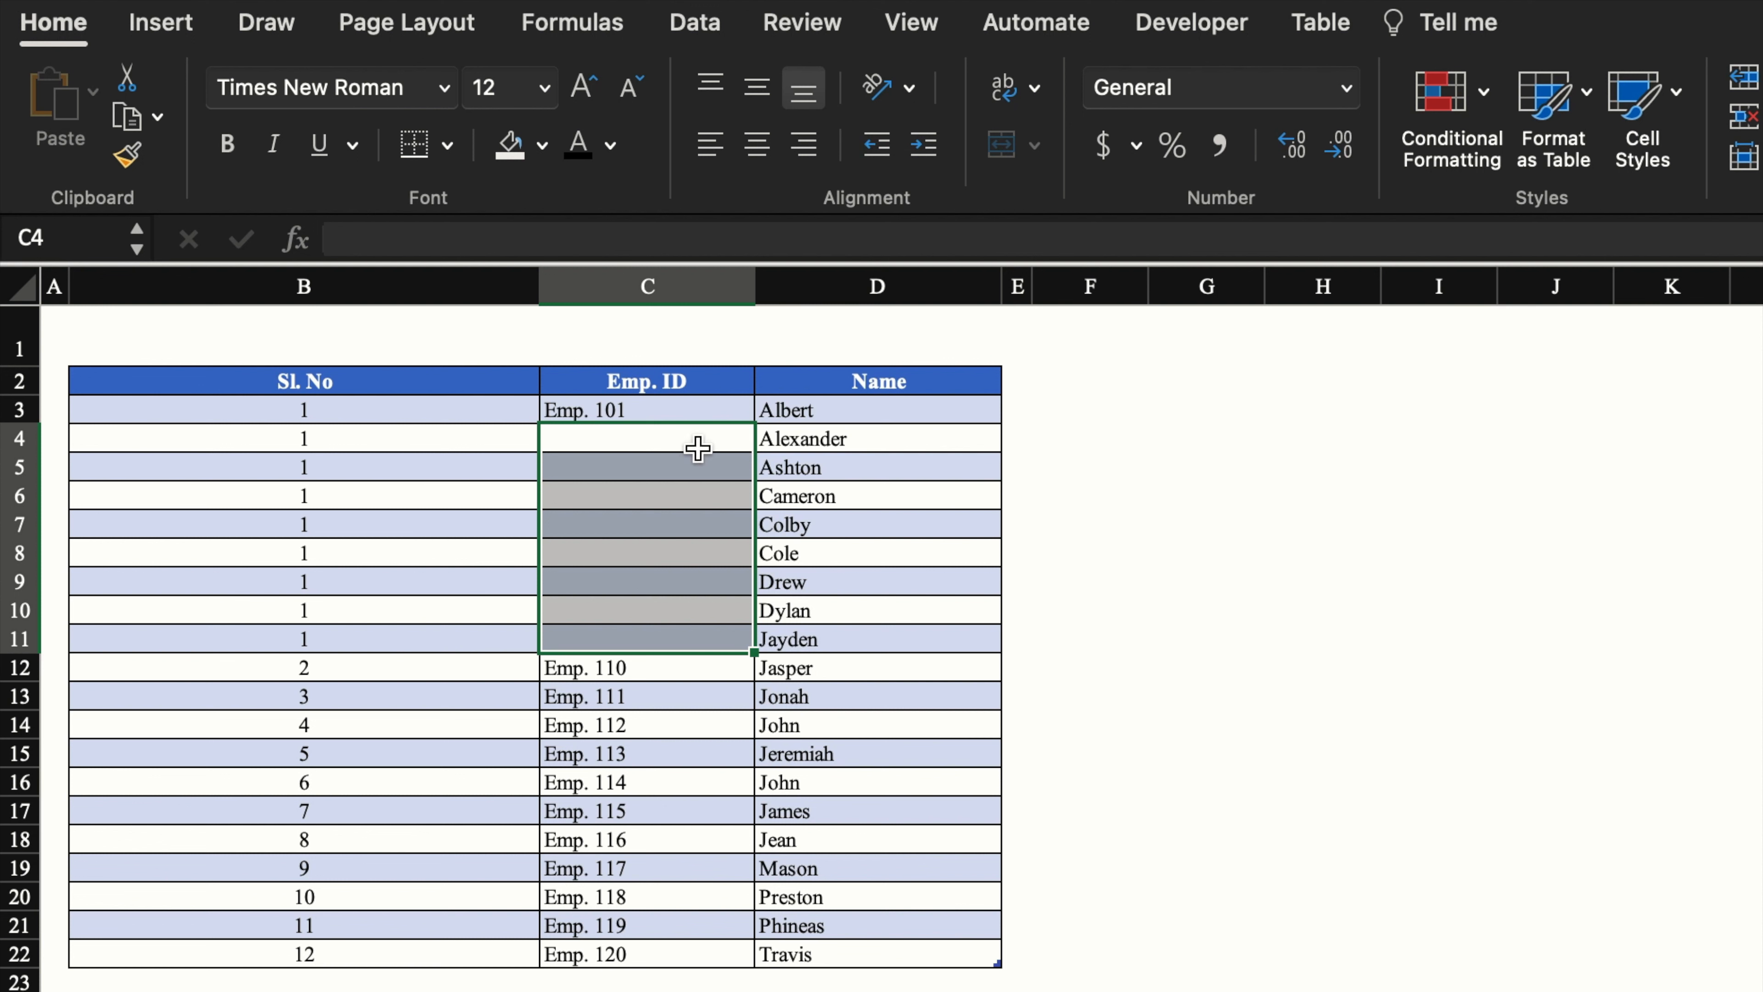
{"action": "key", "text": "super+z"}
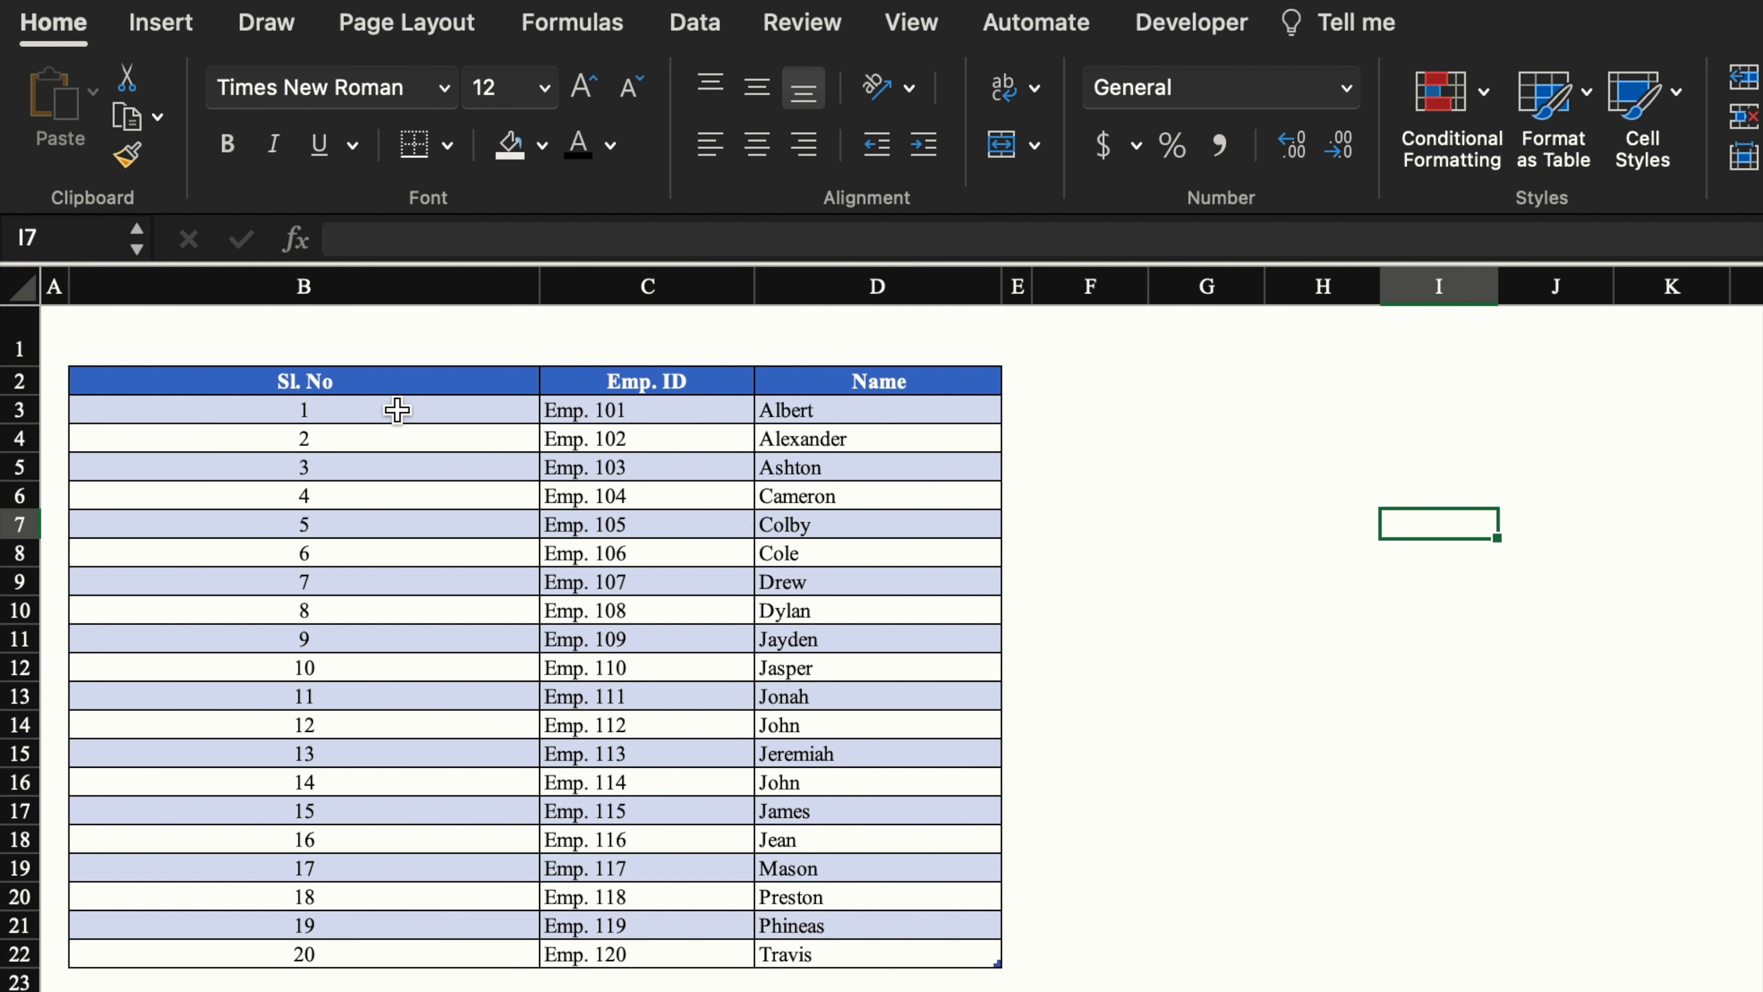
Wrap the B3 formula in an IF that returns blank for an empty Emp. ID, making it =IF(C3="","",SUBTOTAL(3,$C$3:C3))
{"action": "left_click", "coordinate": [396, 410]}
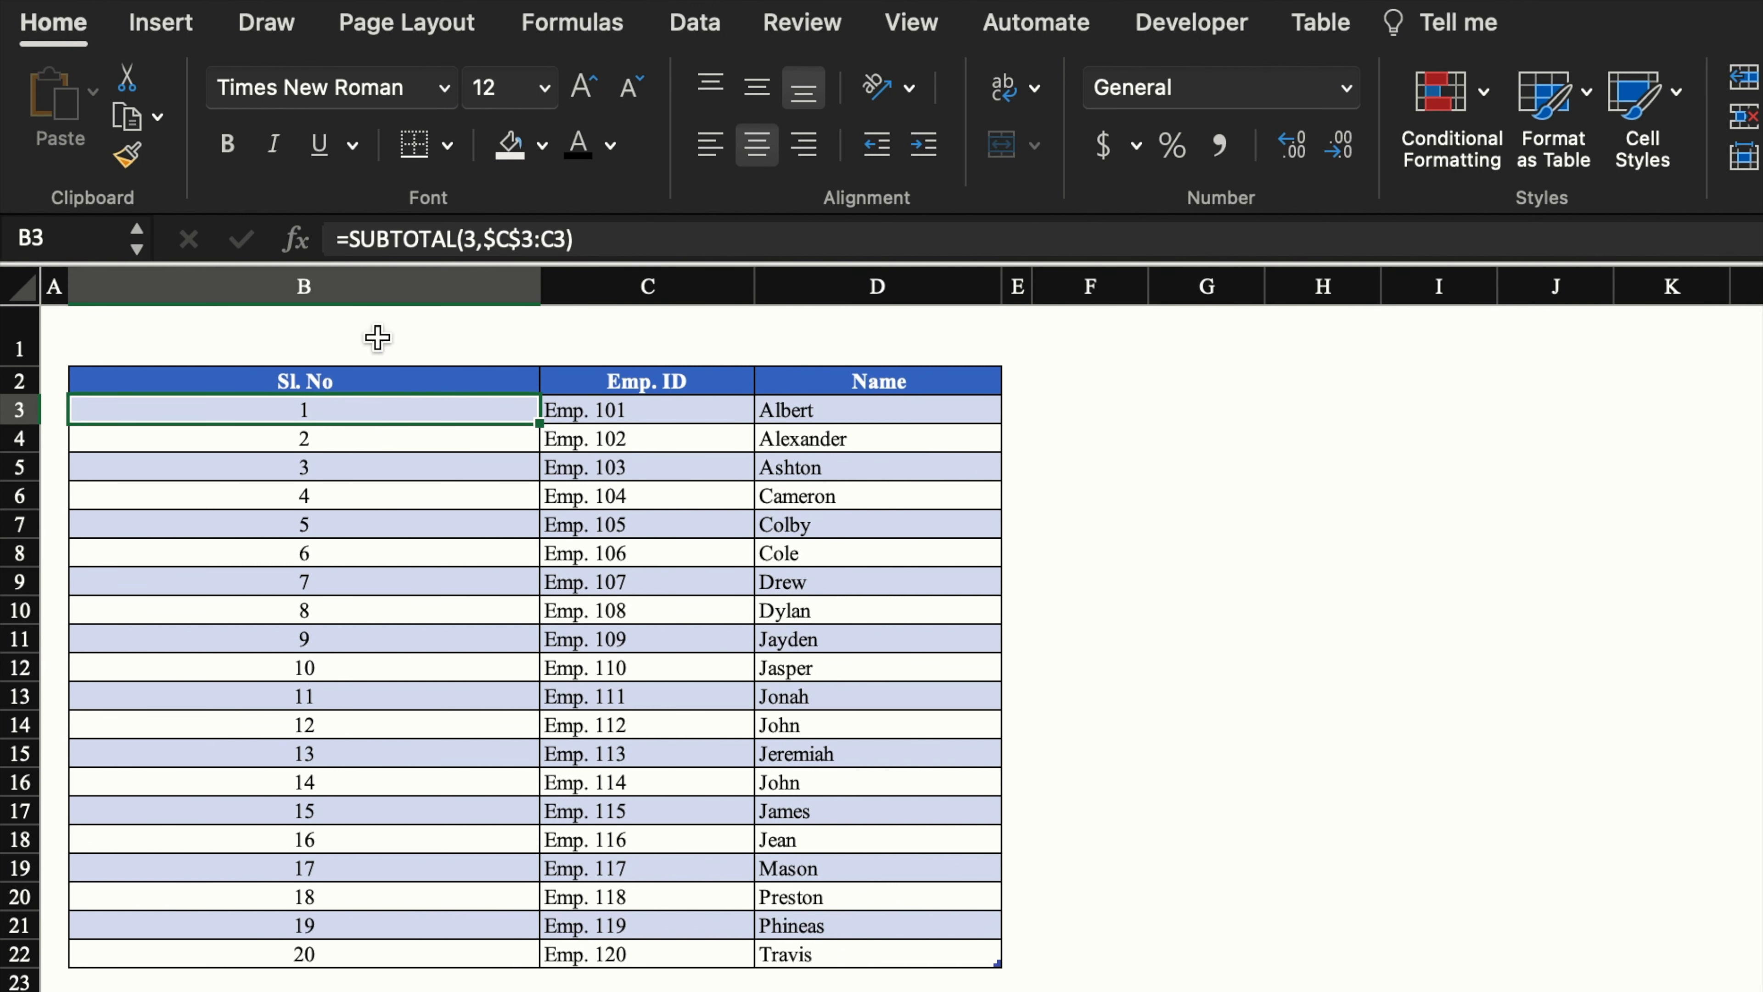
{"action": "left_click", "coordinate": [352, 239]}
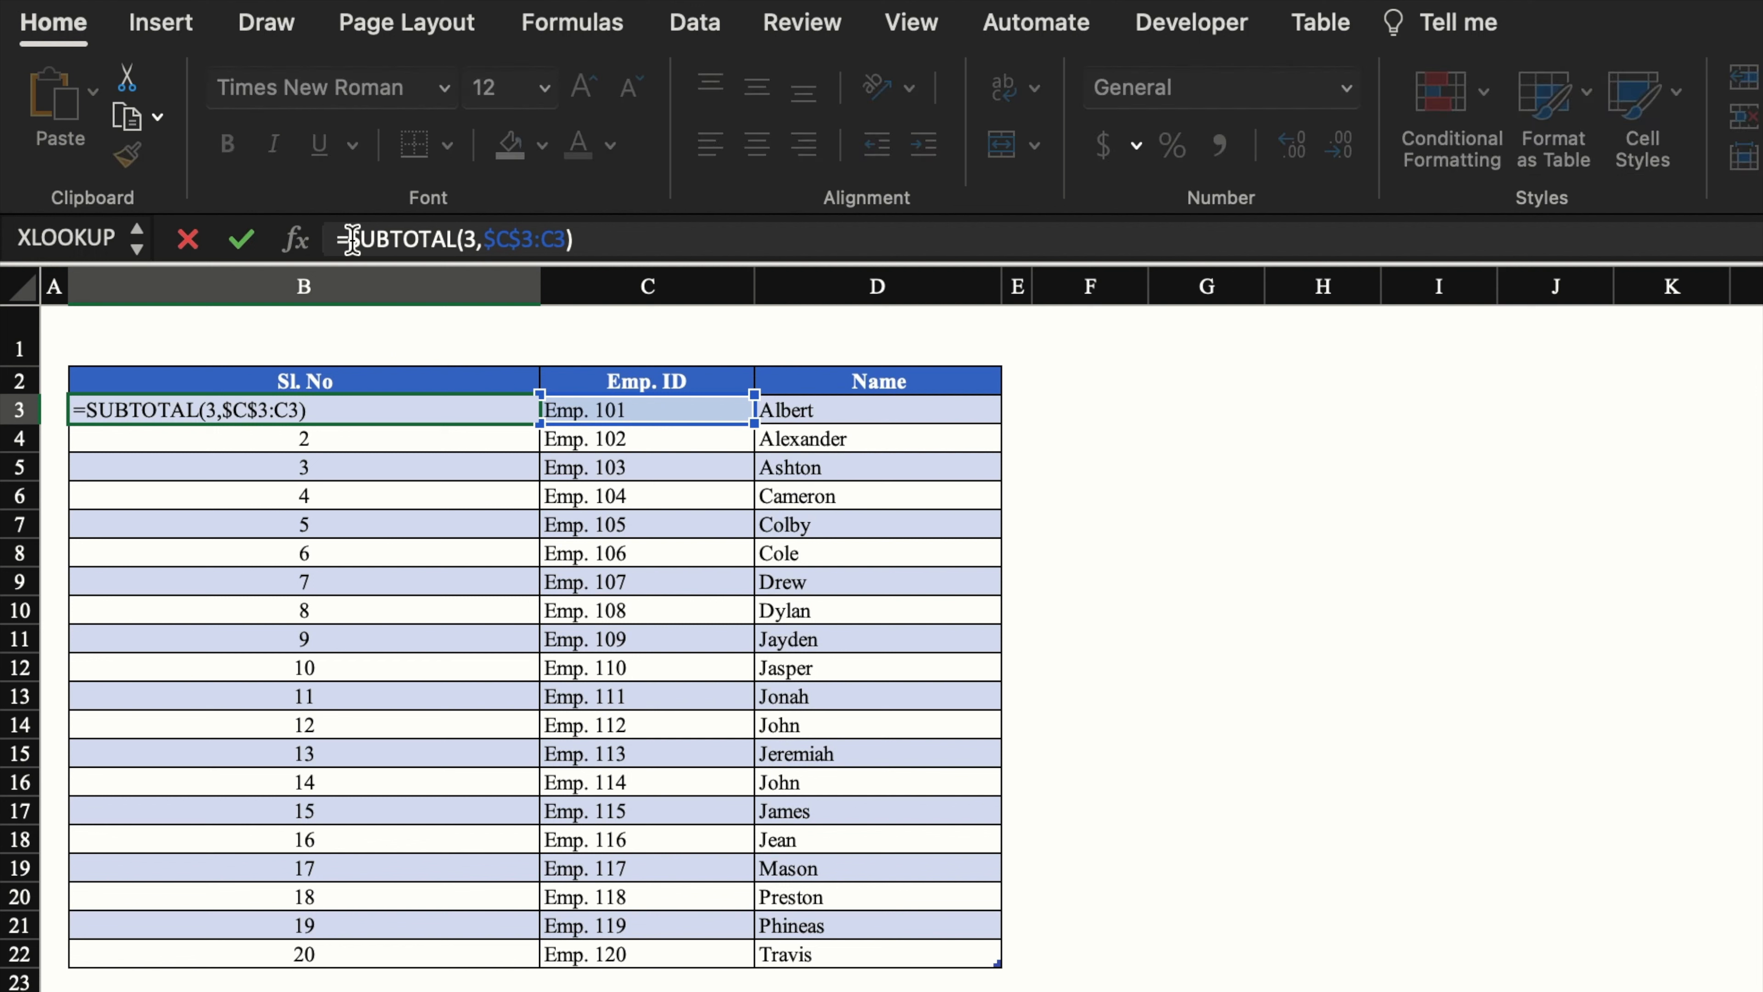
{"action": "type", "text": "if"}
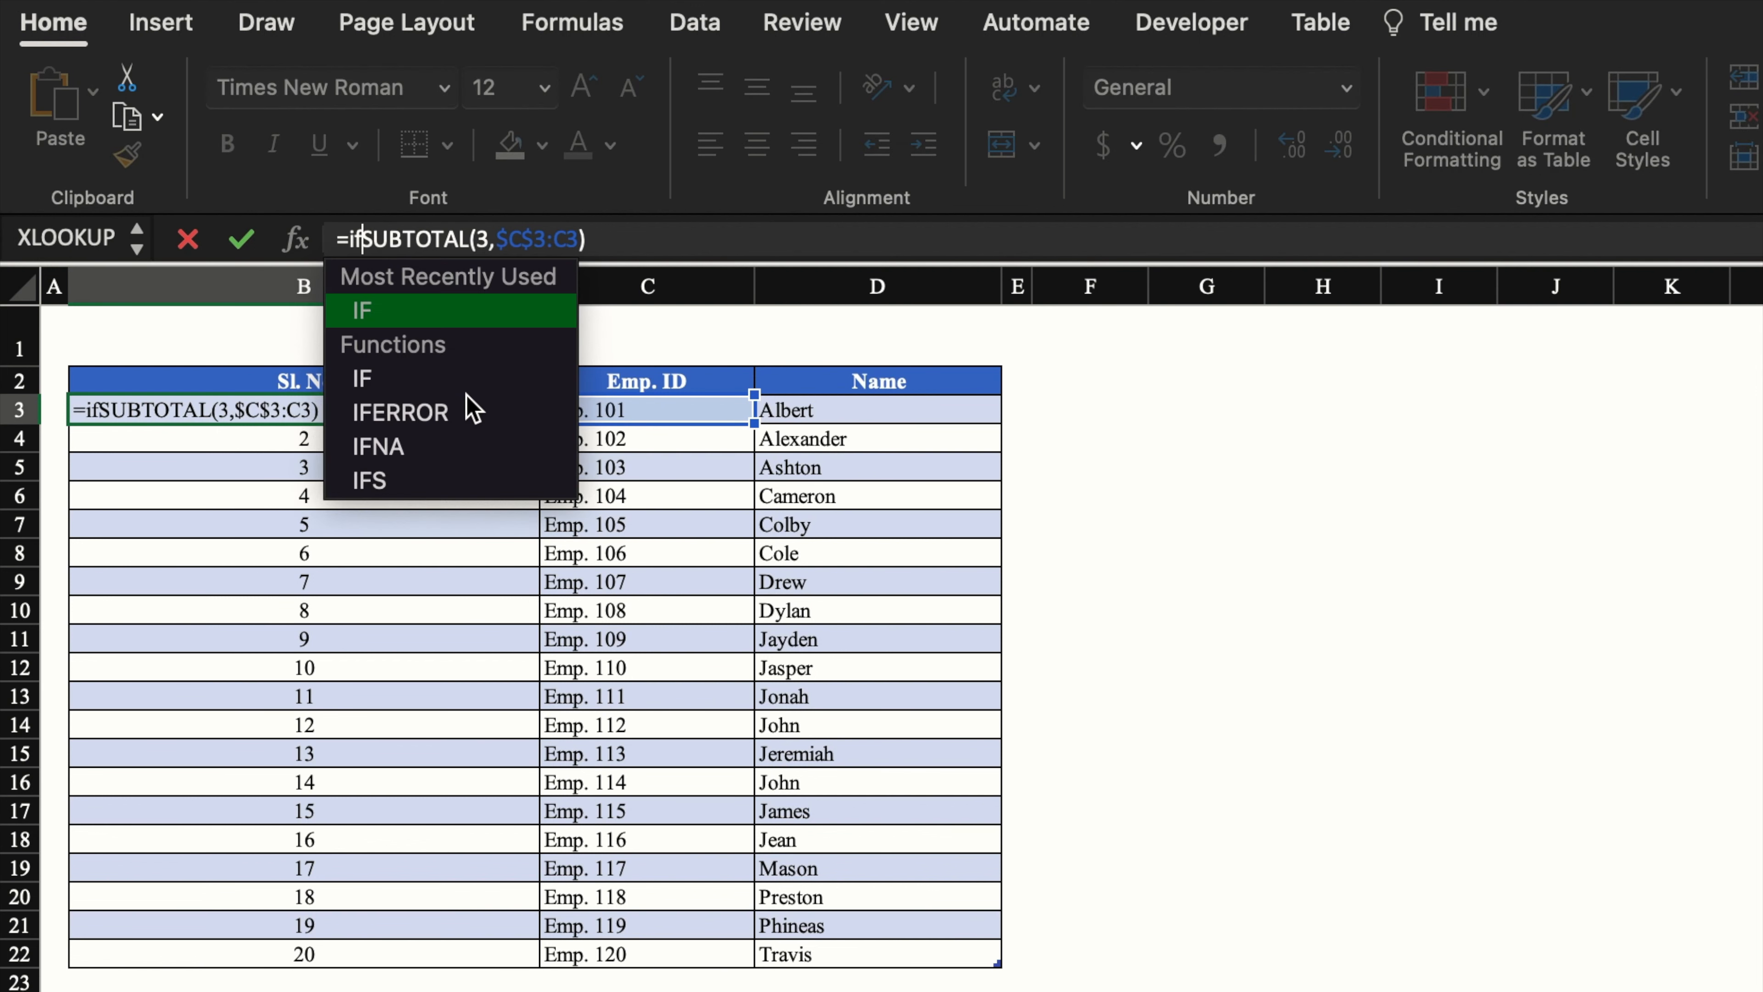
{"action": "type", "text": "("}
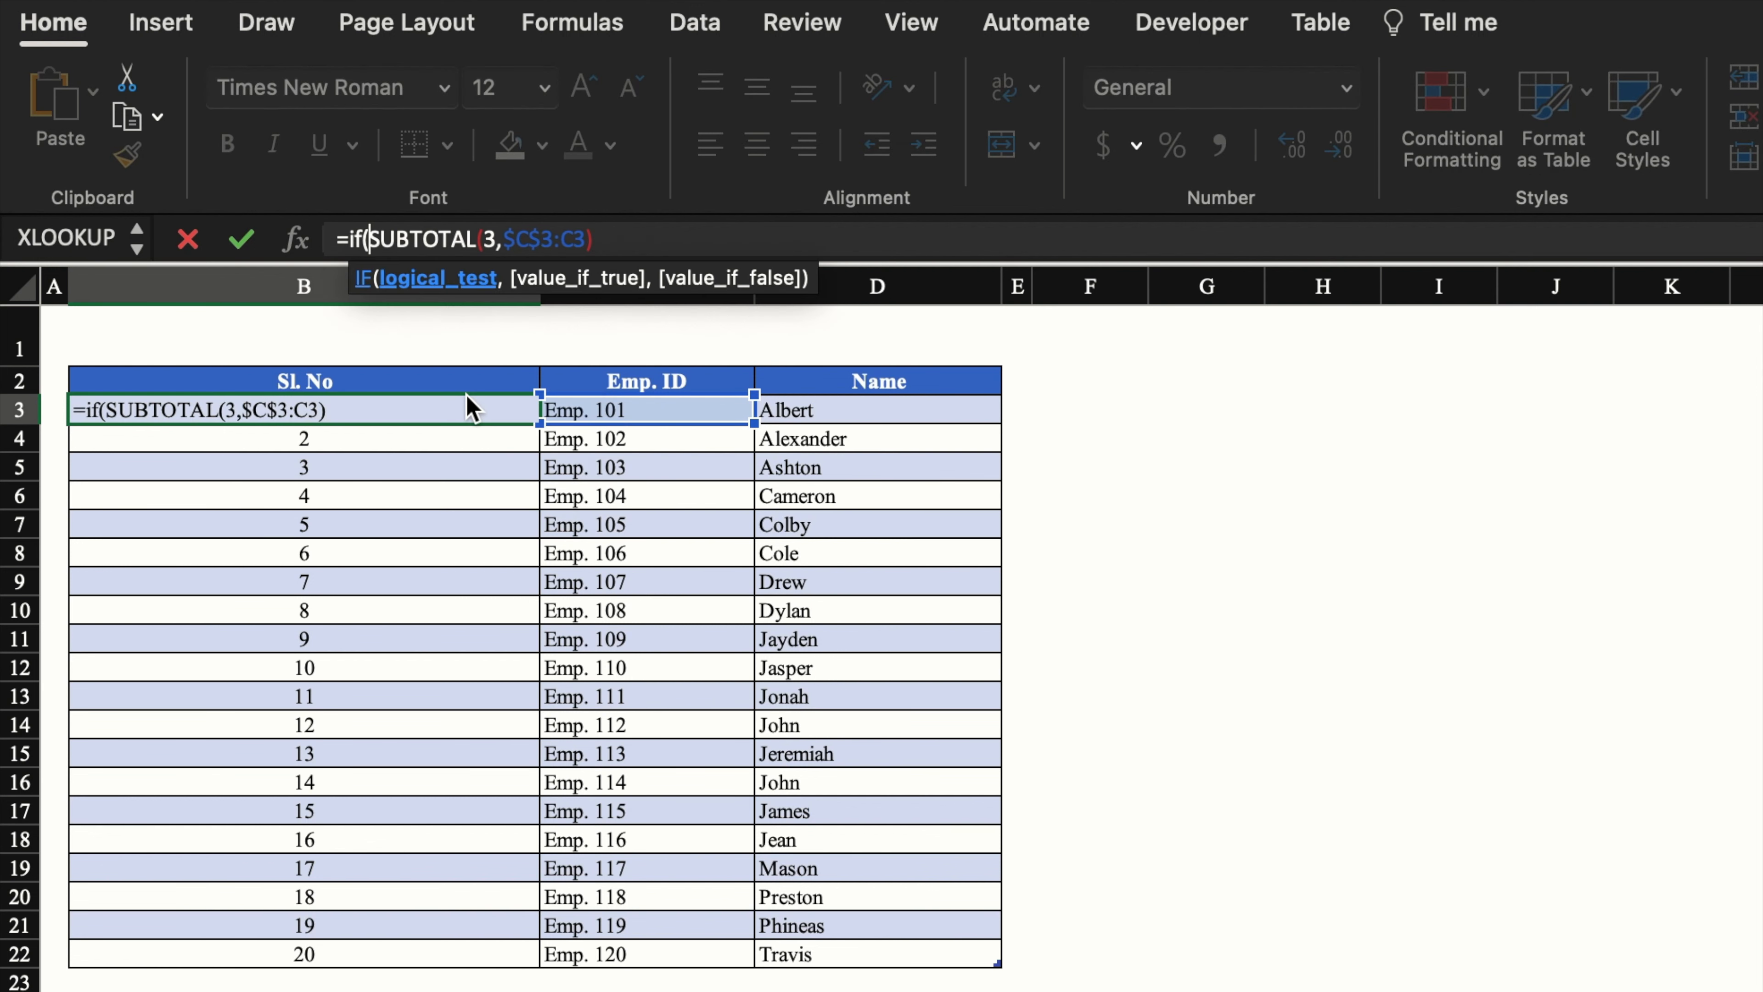
{"action": "left_click", "coordinate": [653, 409]}
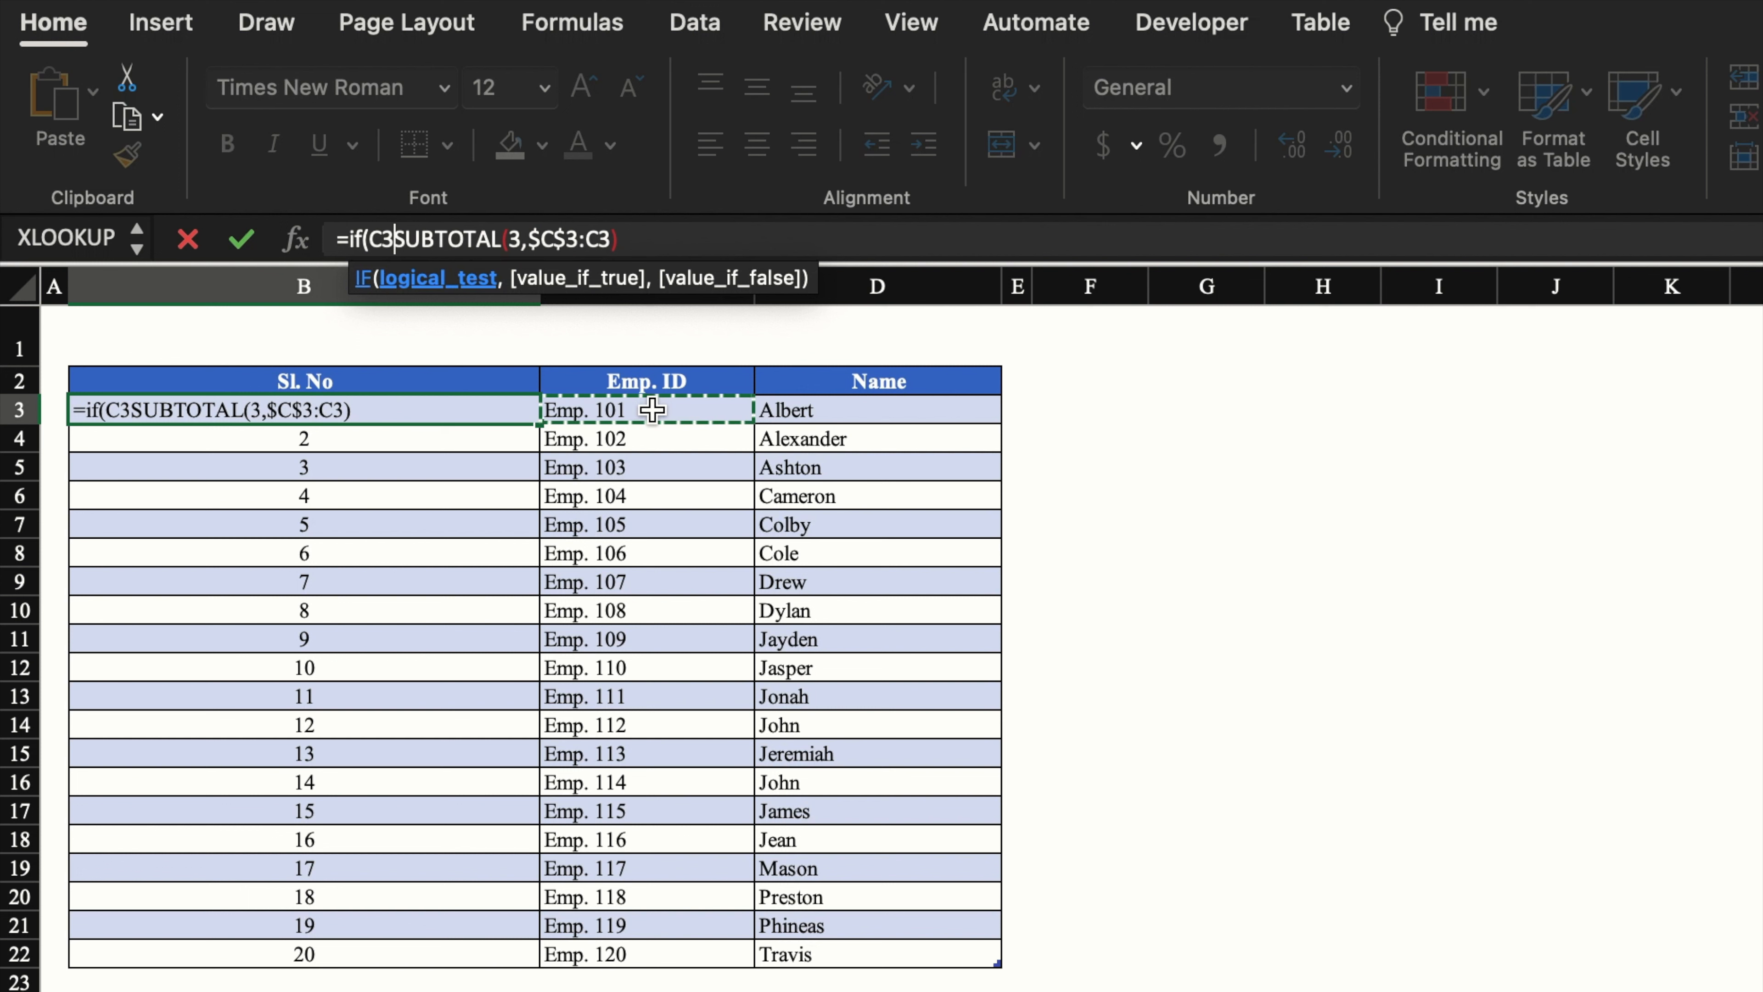
{"action": "type", "text": "="}
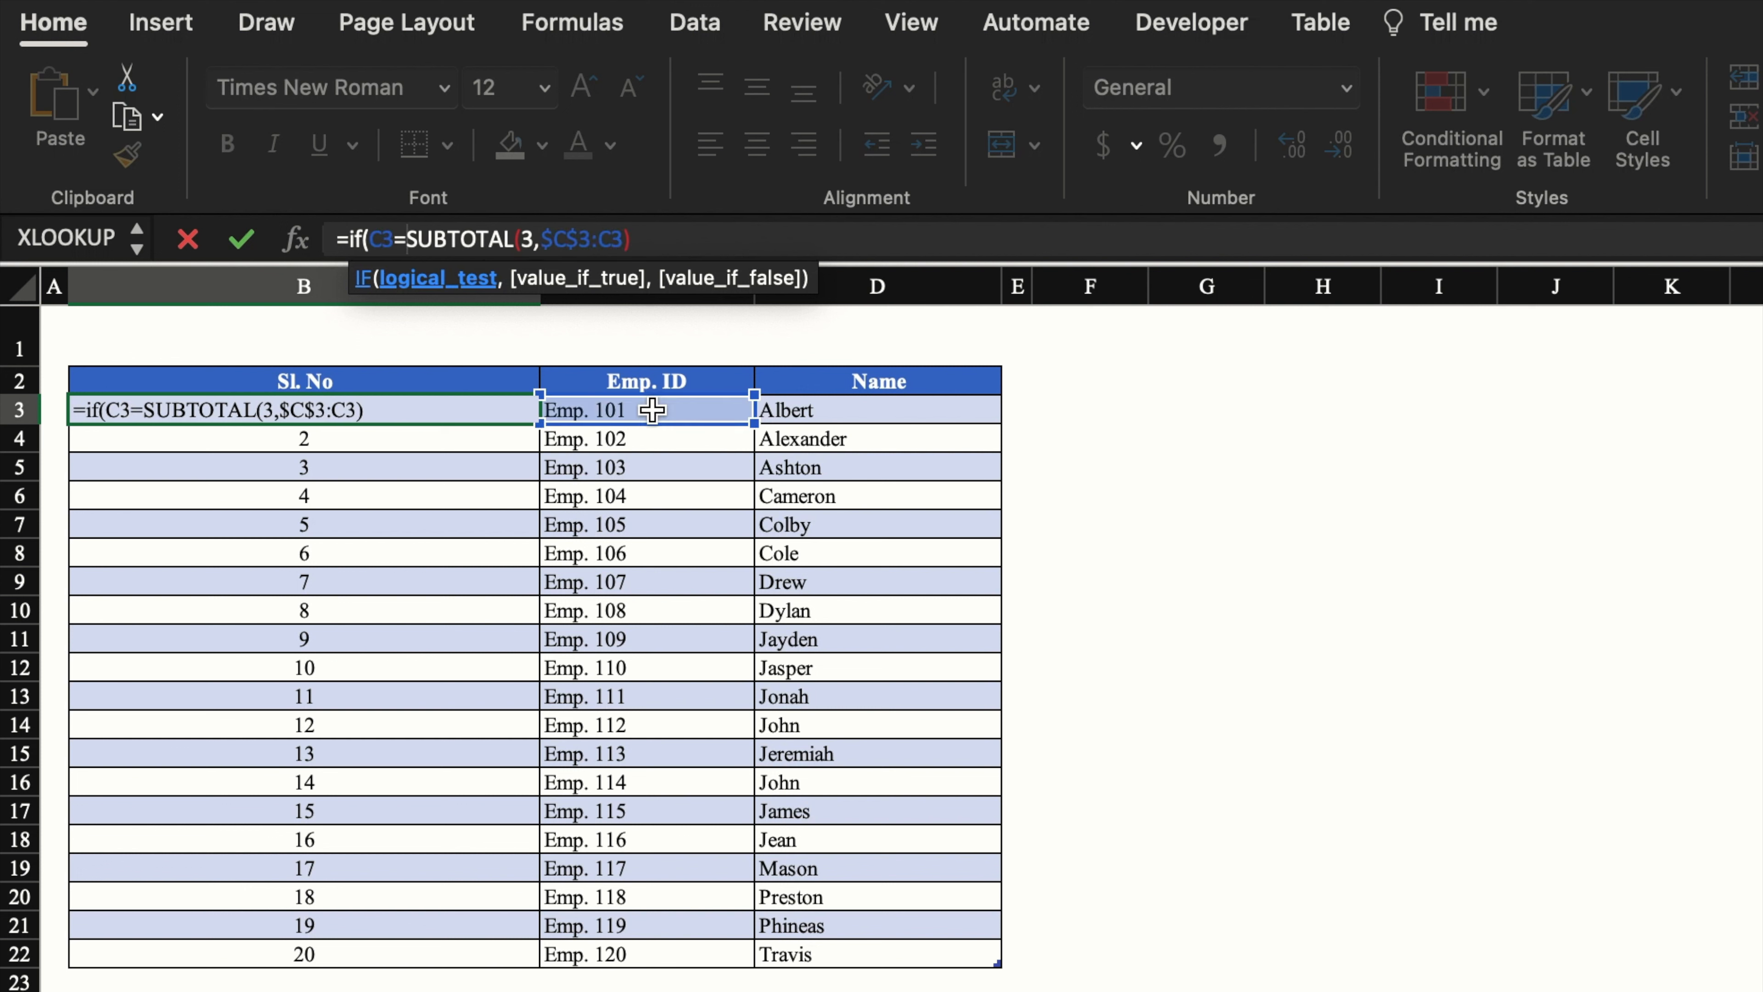
{"action": "type", "text": "\"\""}
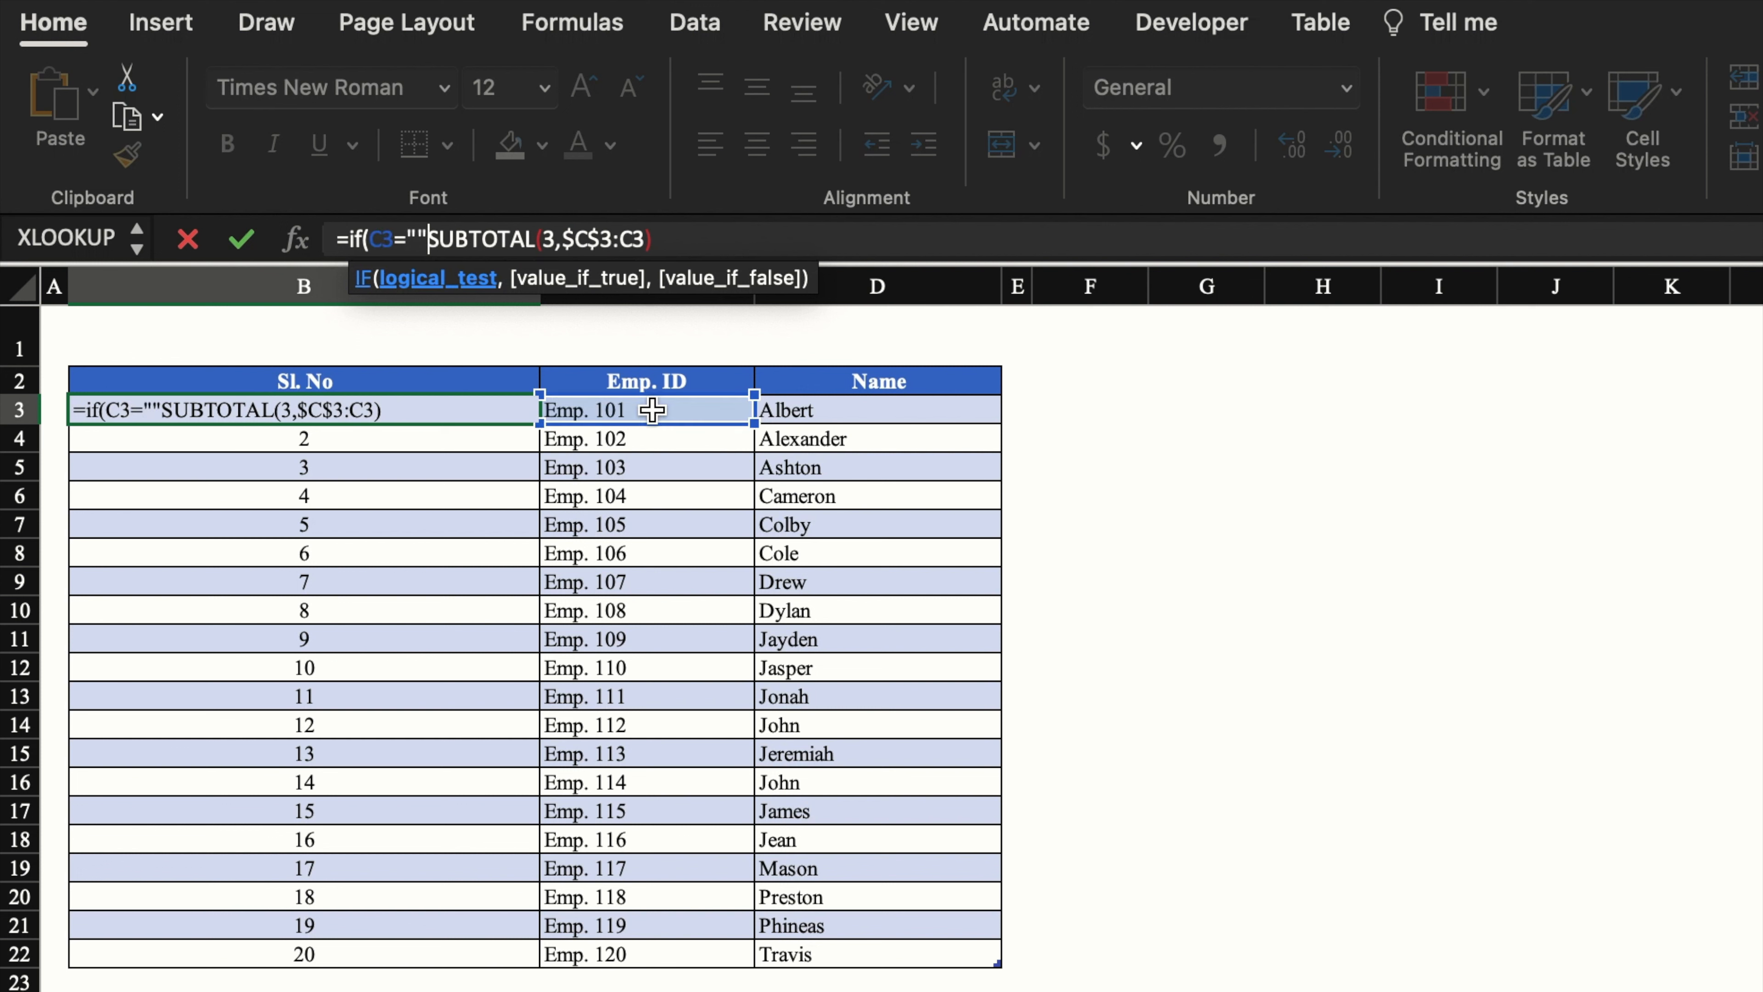
{"action": "type", "text": ","}
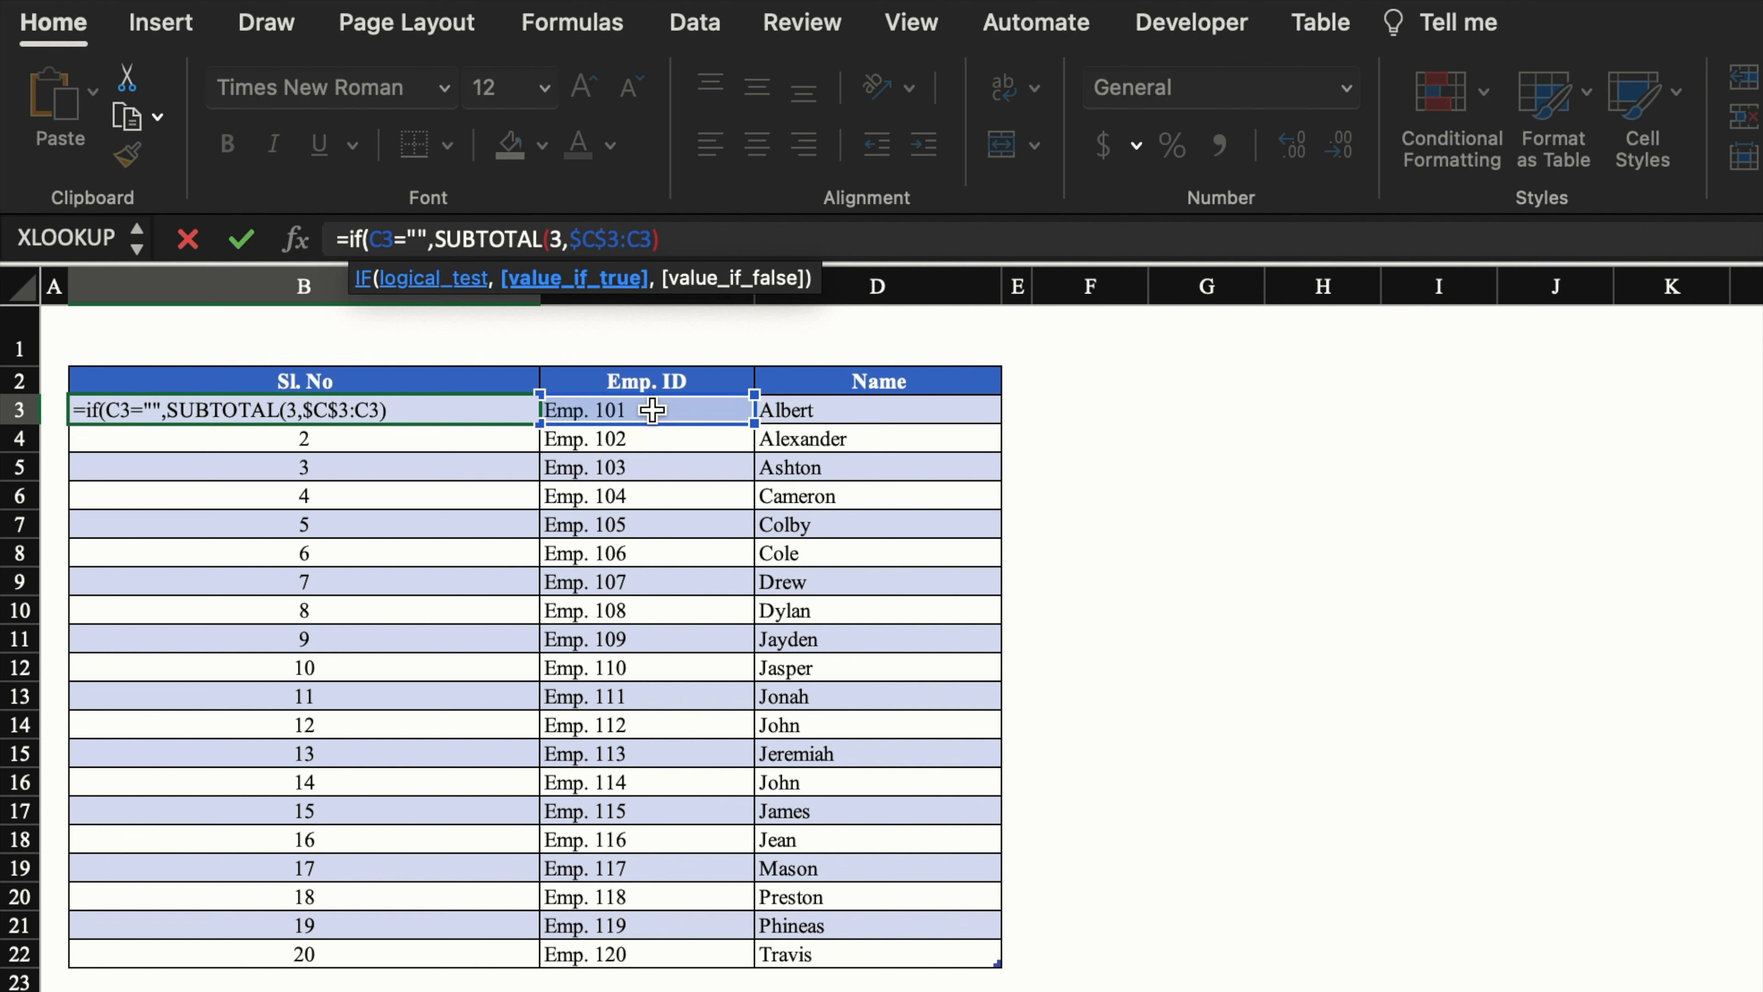
{"action": "type", "text": "\"\","}
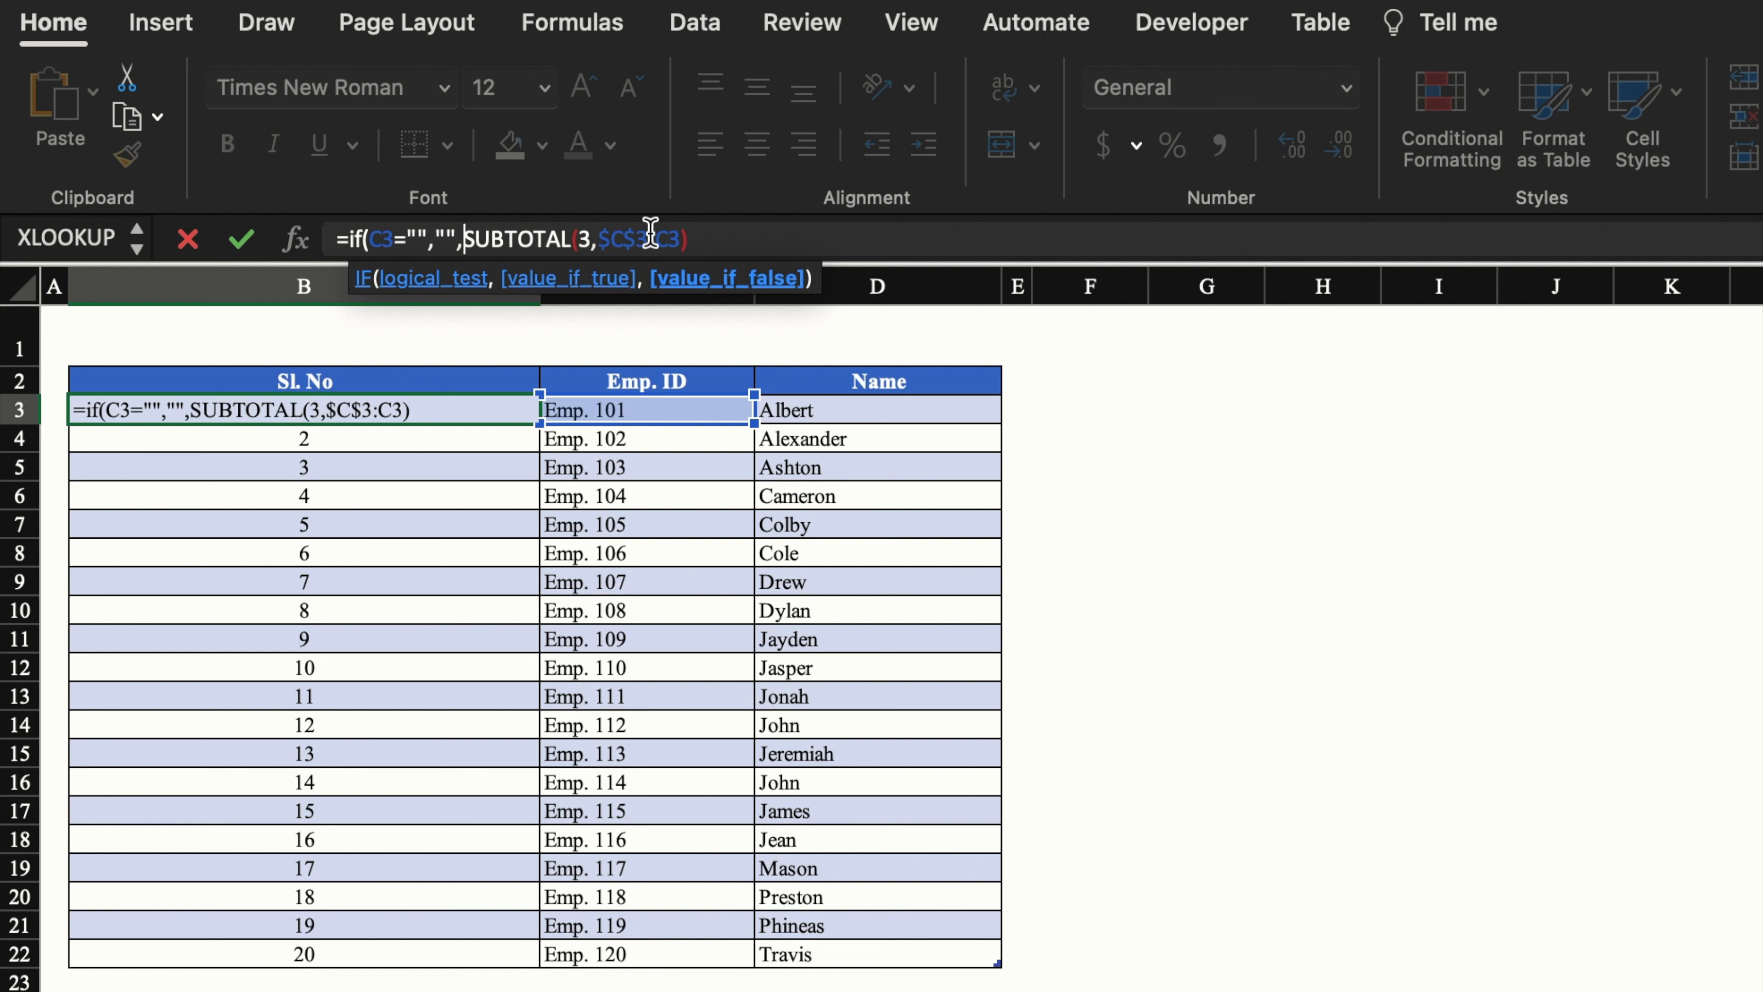
{"action": "type", "text": ")"}
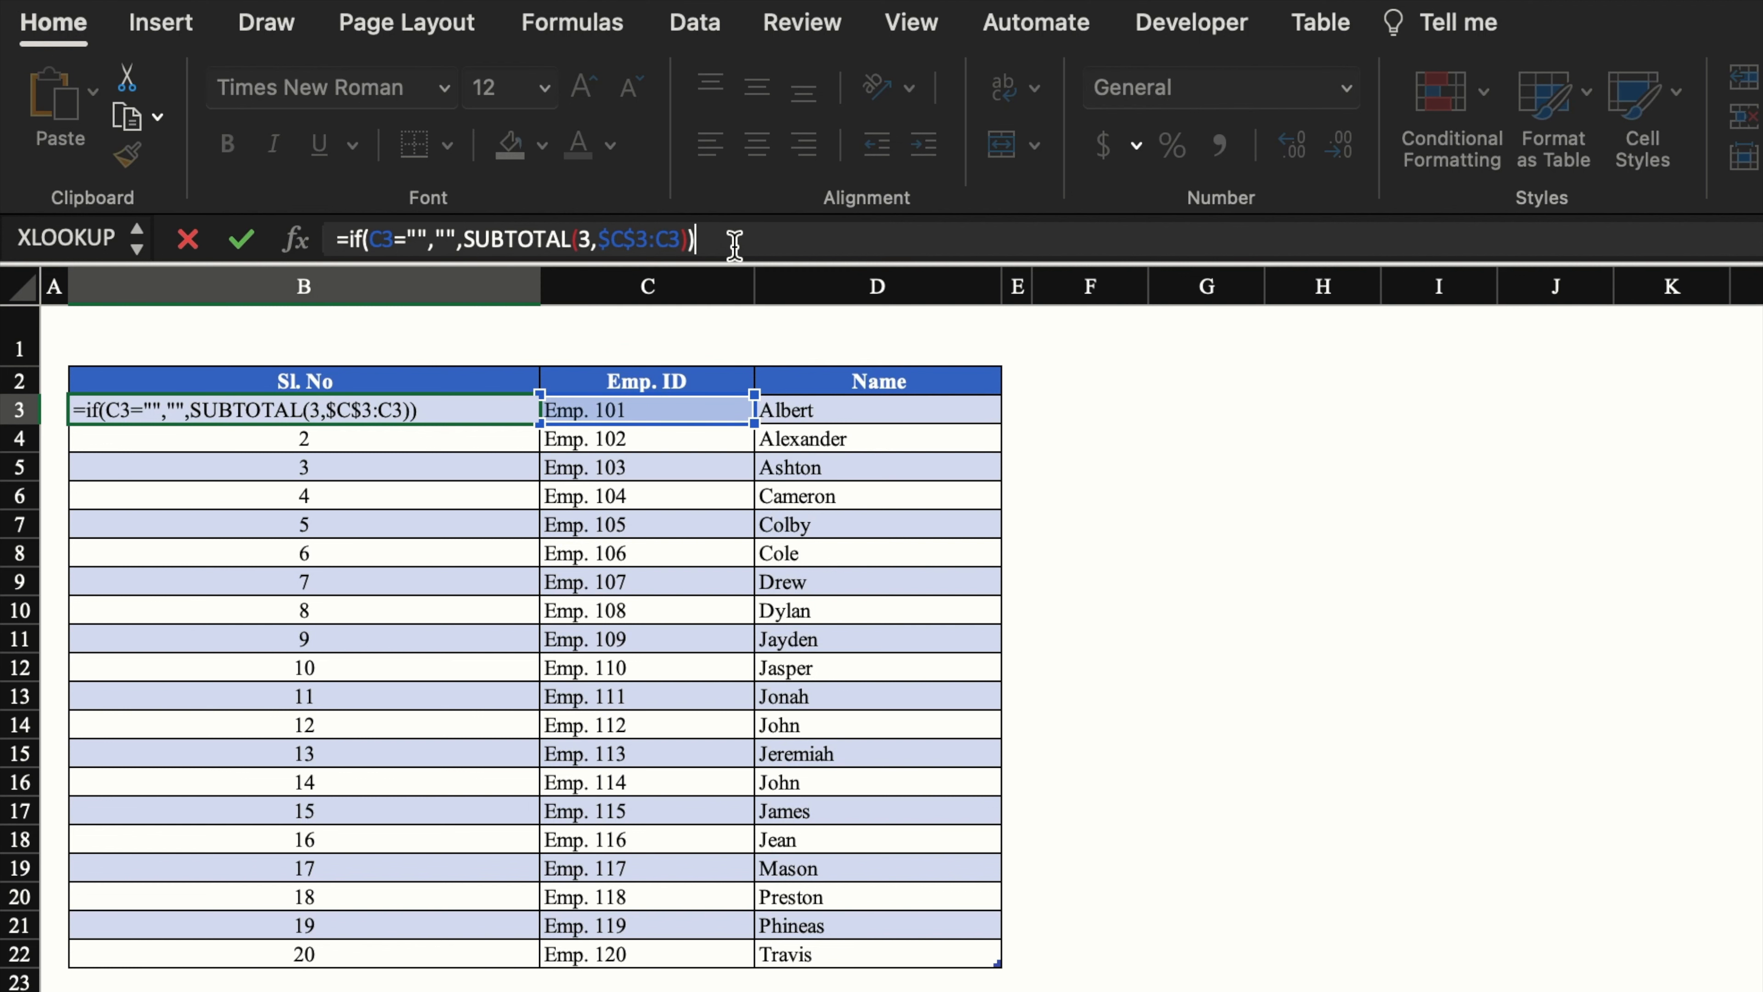
{"action": "key", "text": "Return"}
{"action": "key", "text": "Up"}
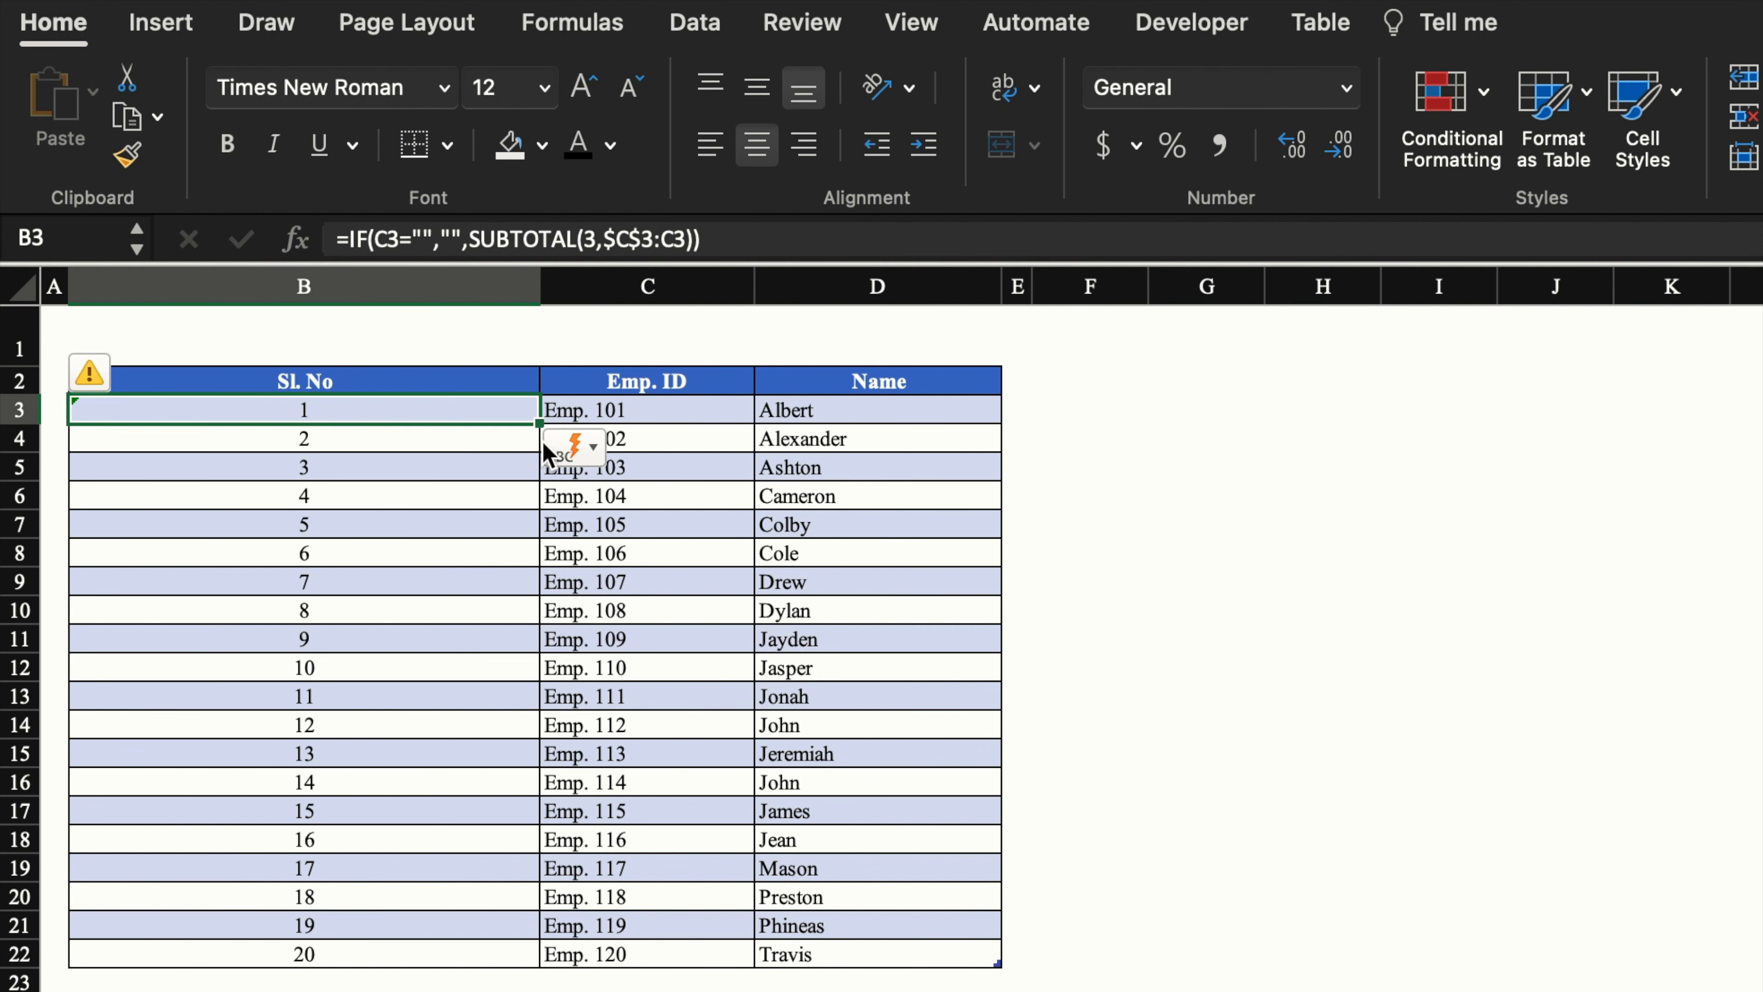
Fill the updated B3 formula down the Sl. No column to B22
{"action": "left_click_drag", "start_coordinate": [537, 428], "coordinate": [537, 969]}
{"action": "left_click", "coordinate": [645, 495]}
{"action": "left_click", "coordinate": [1200, 516]}
Test the numbering by clearing the Emp. IDs in C6:C14, and undo the deletion
{"action": "left_click_drag", "start_coordinate": [704, 496], "coordinate": [706, 736]}
{"action": "key", "text": "Delete"}
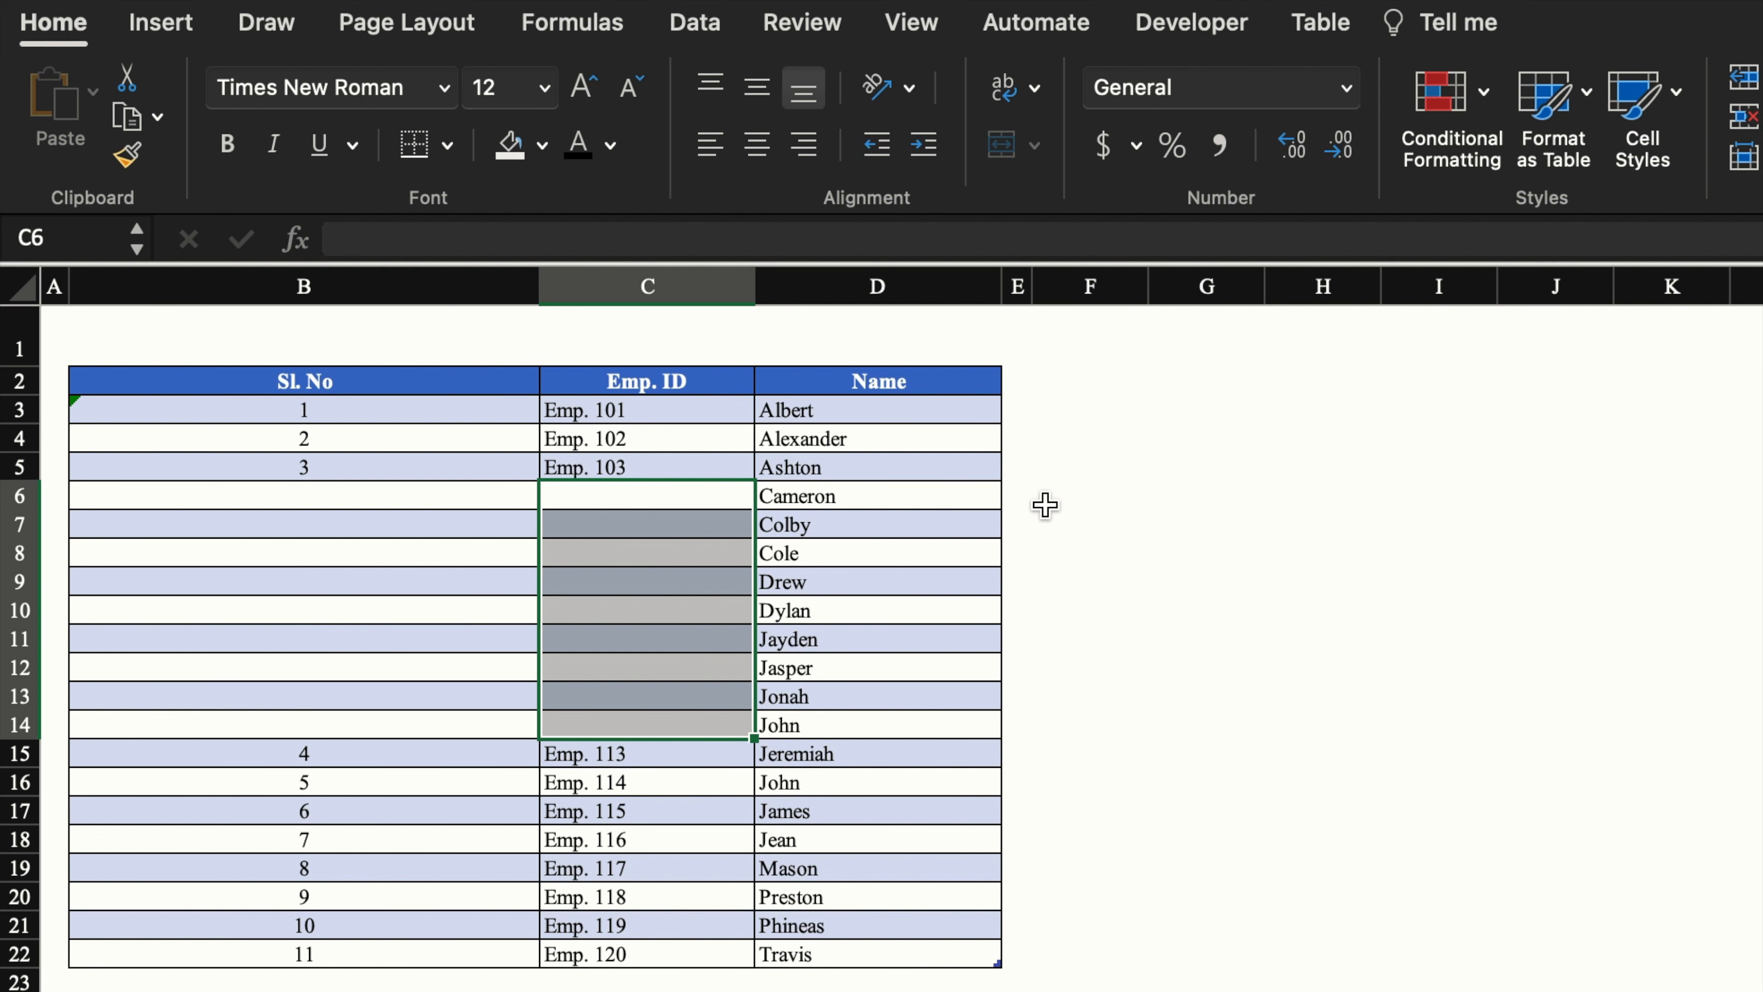
{"action": "key", "text": "super+z"}
{"action": "left_click", "coordinate": [1091, 518]}
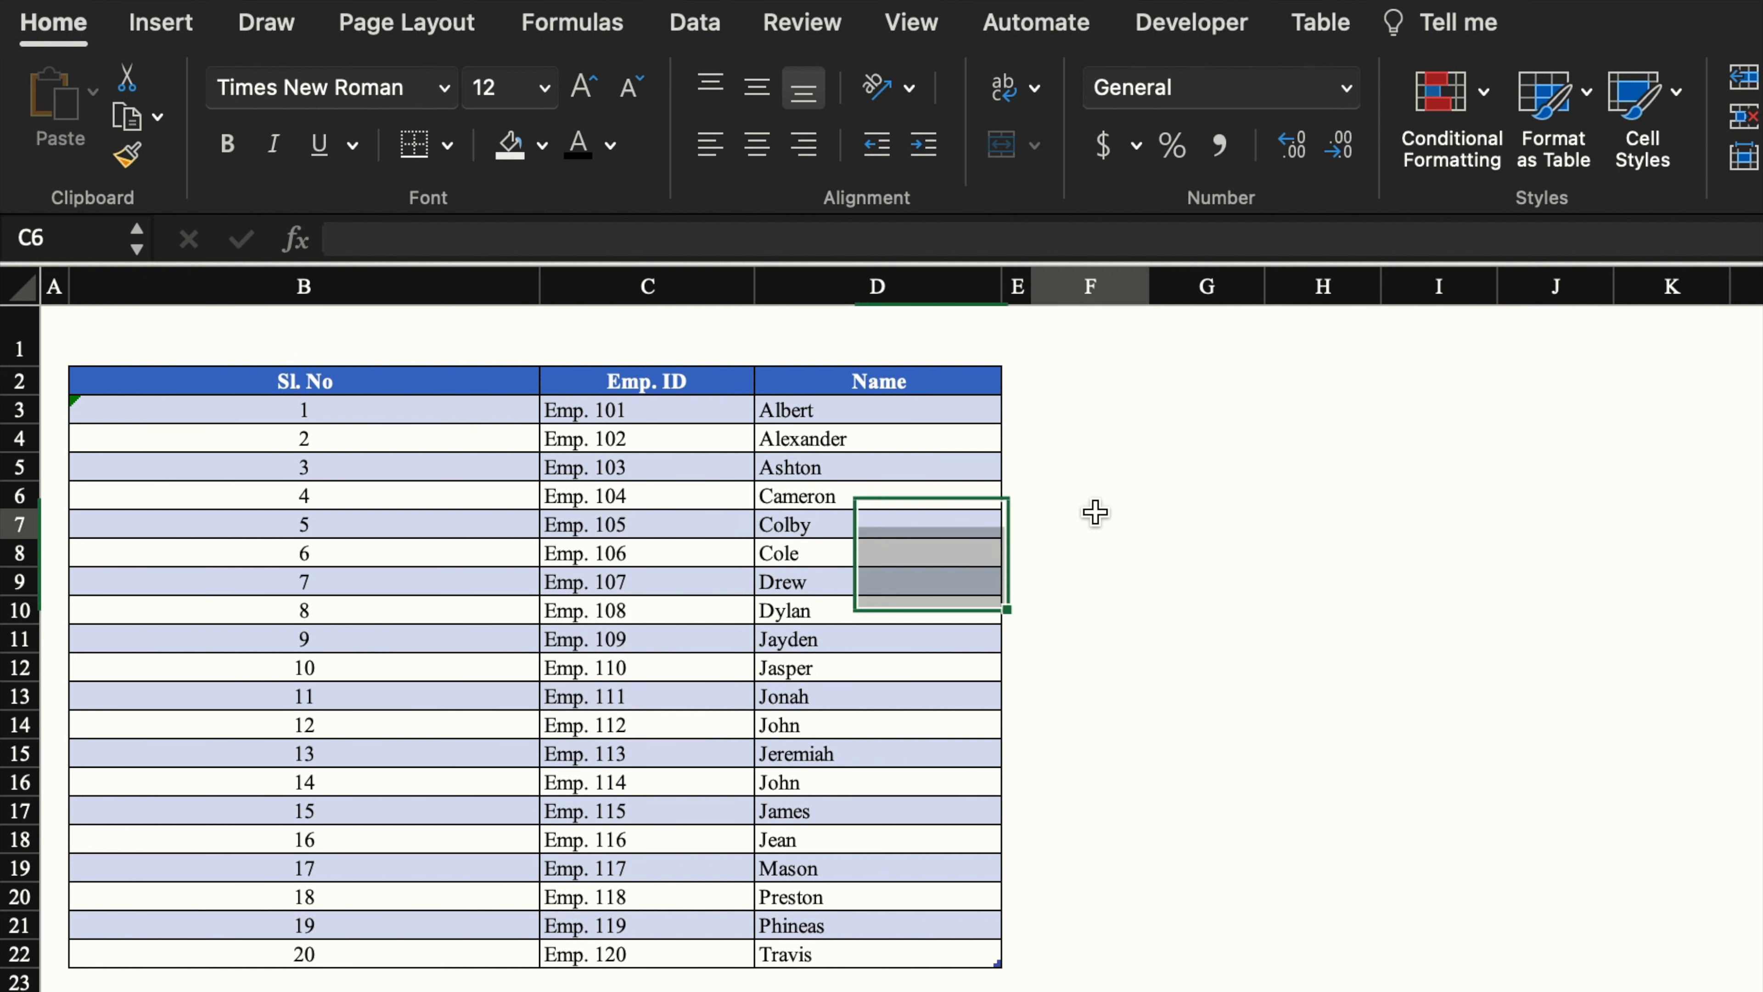
Narrow the Sl. No column and delete sheet rows 6 to 14 to test the renumbering
{"action": "left_click_drag", "start_coordinate": [539, 284], "coordinate": [186, 309]}
{"action": "left_click", "coordinate": [19, 501]}
{"action": "left_click_drag", "start_coordinate": [19, 502], "coordinate": [17, 722]}
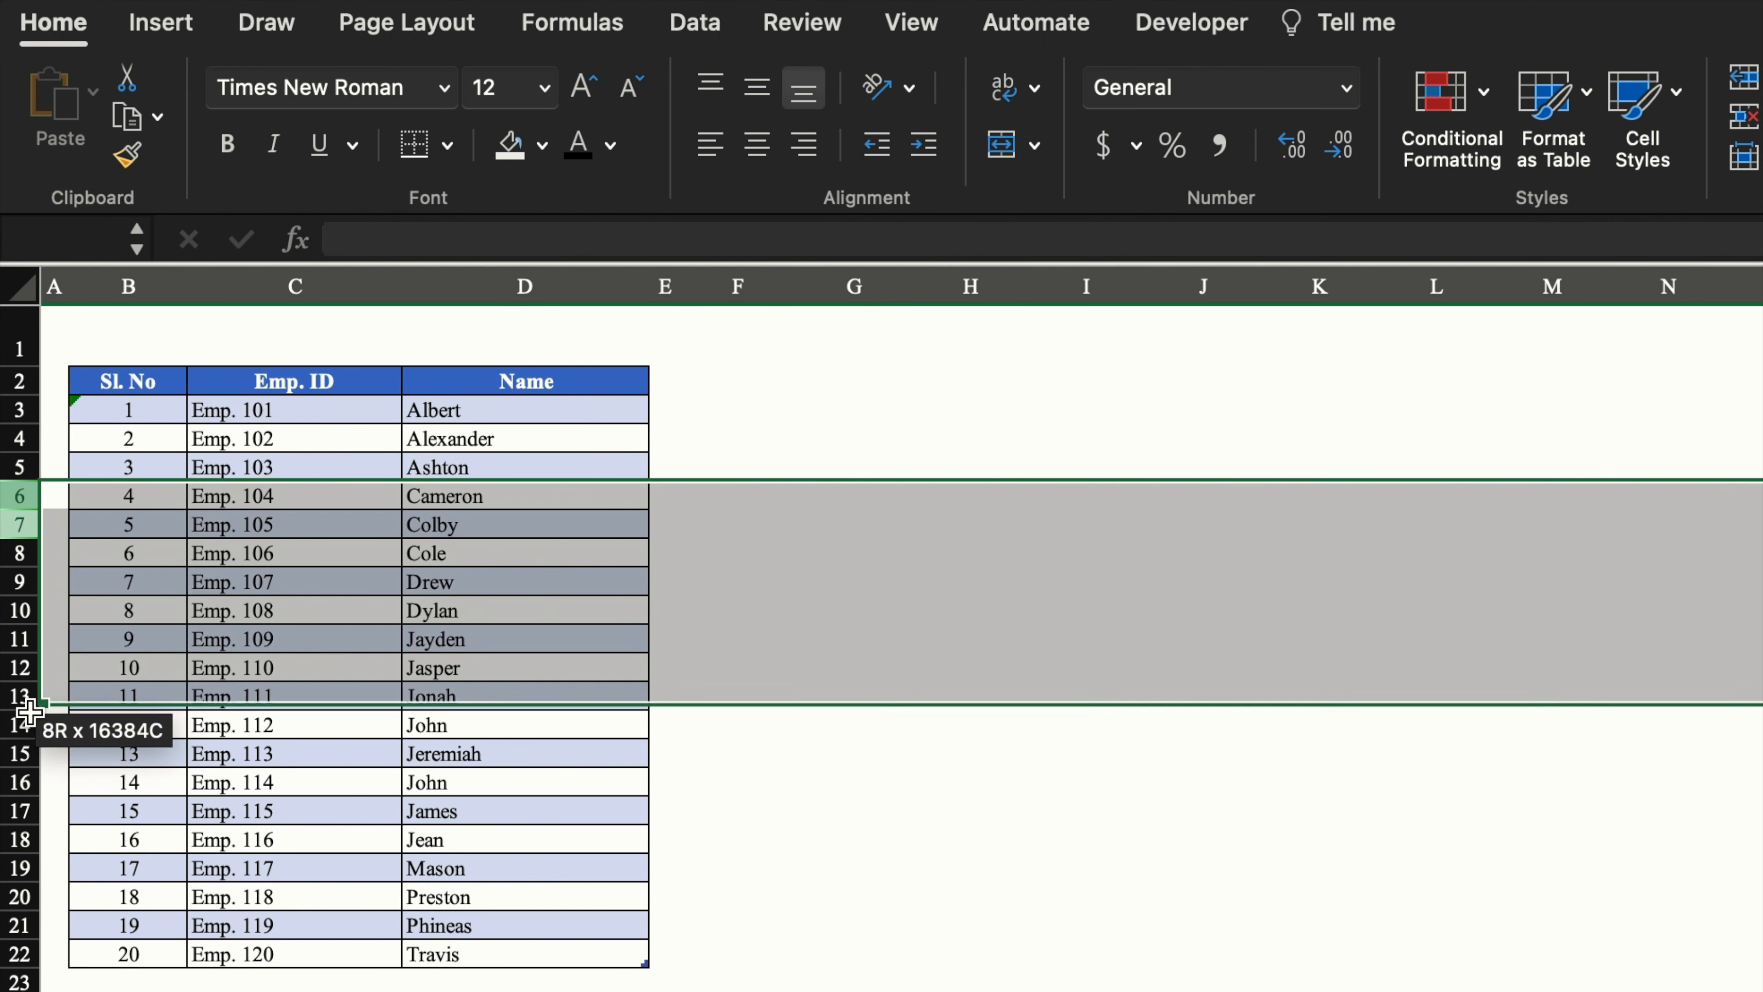
{"action": "right_click", "coordinate": [15, 604]}
{"action": "left_click", "coordinate": [217, 843]}
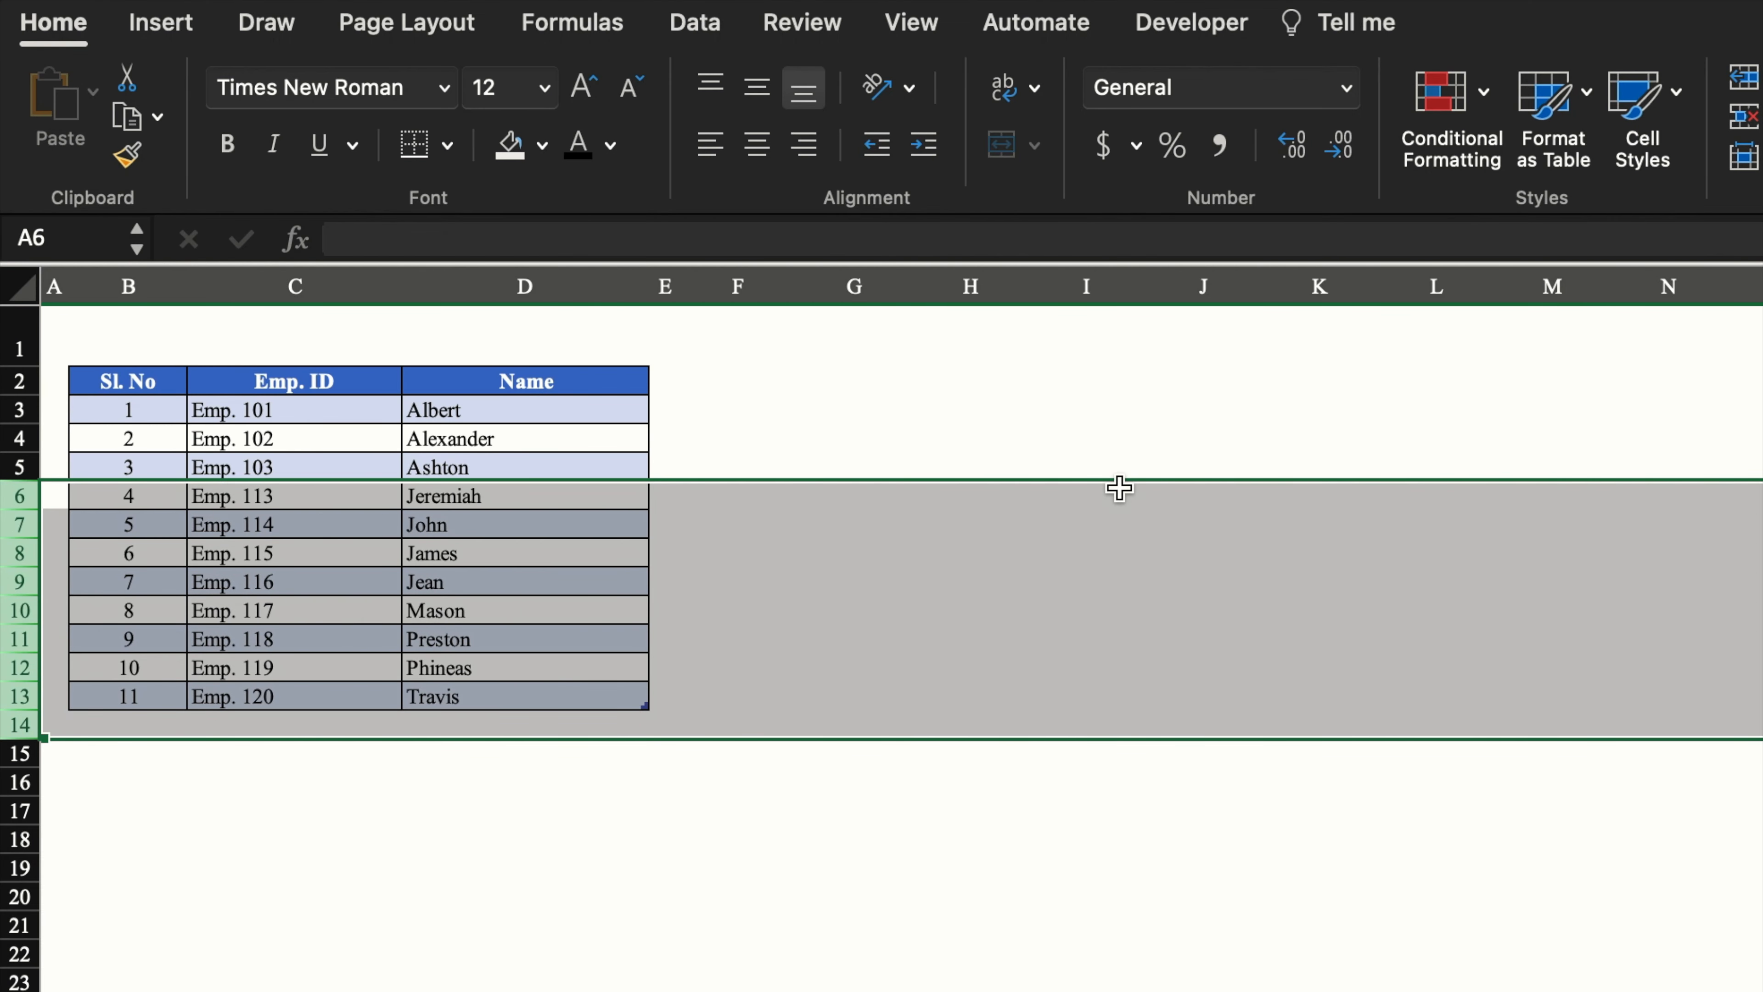
{"action": "left_click", "coordinate": [1117, 472]}
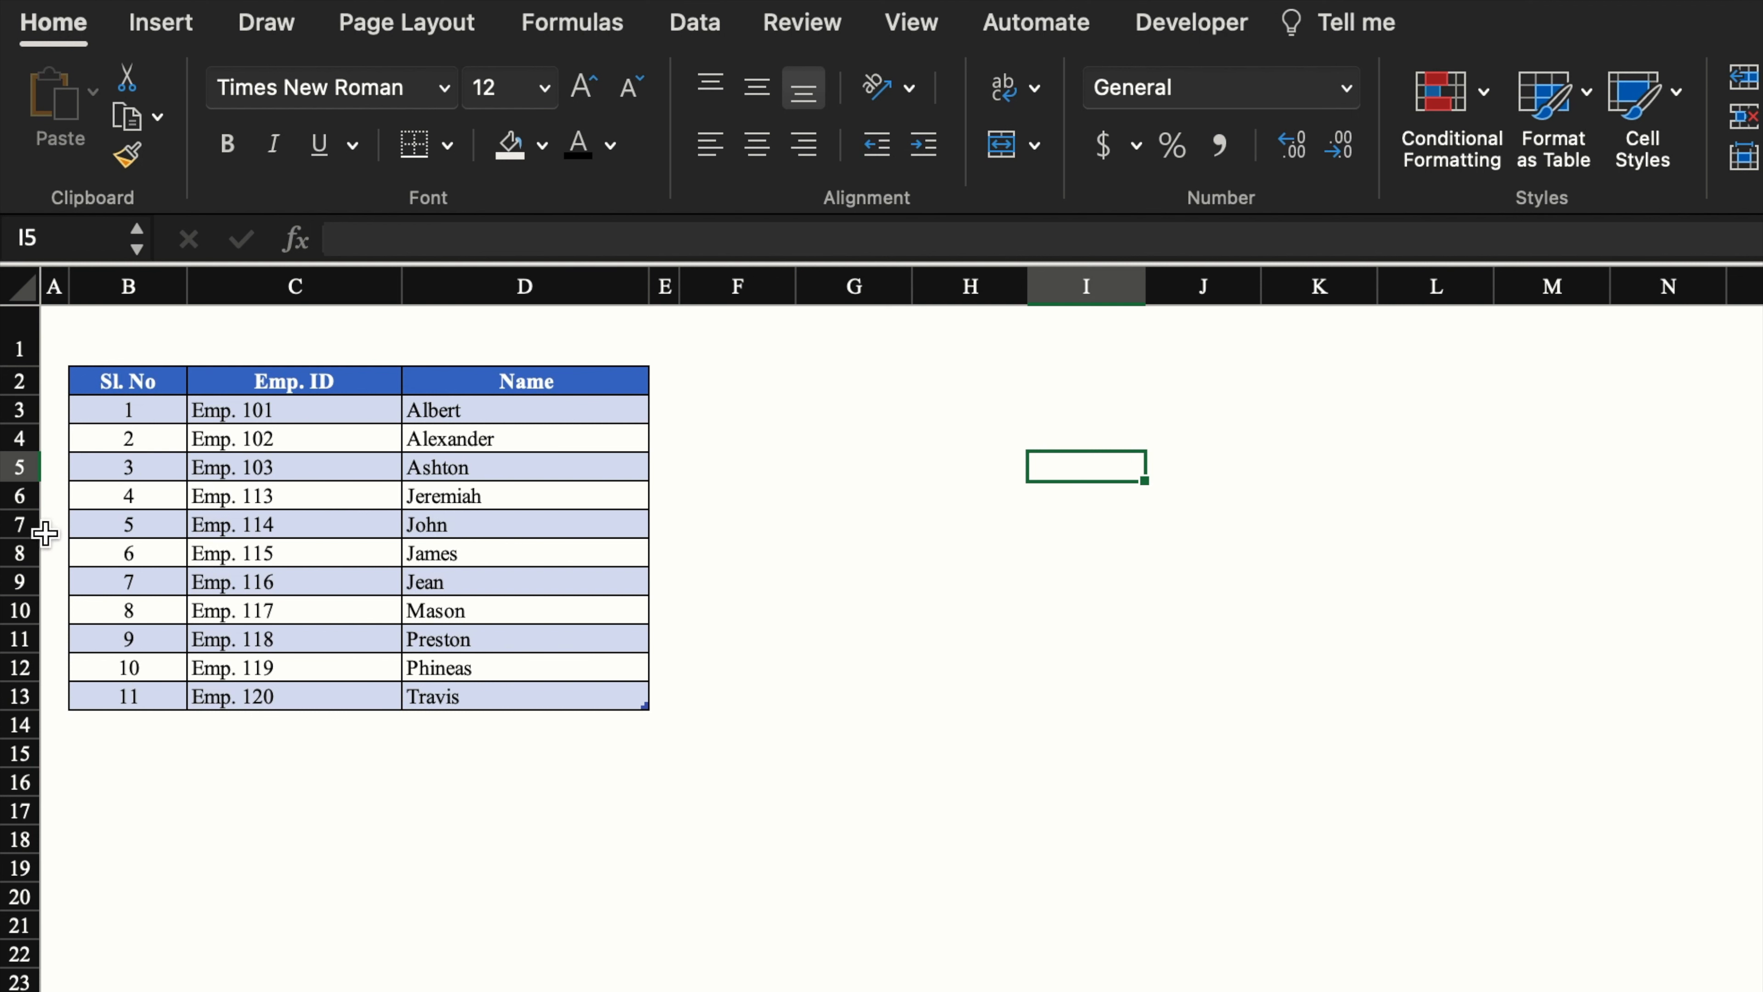
Insert seven blank rows above Ashton's record, at rows 5 to 11
{"action": "key", "text": "ctrl+Up"}
{"action": "left_click_drag", "start_coordinate": [19, 467], "coordinate": [18, 639]}
{"action": "right_click", "coordinate": [15, 563]}
{"action": "left_click", "coordinate": [137, 767]}
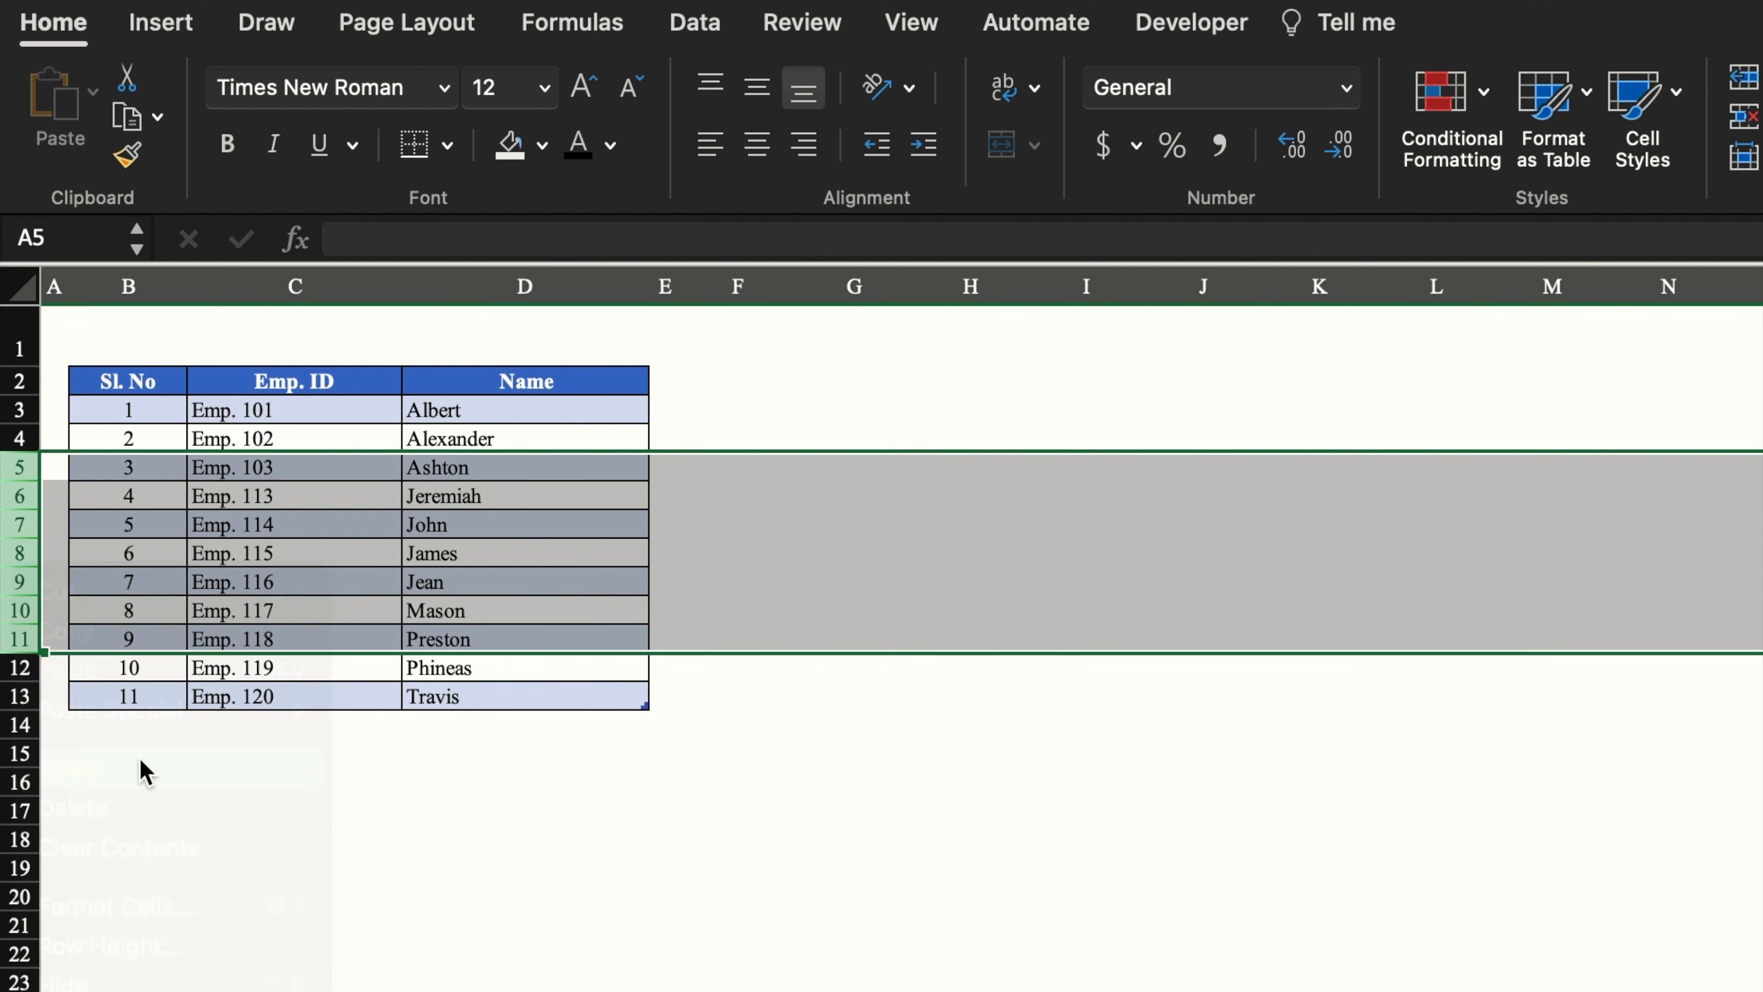
{"action": "left_click", "coordinate": [1018, 780]}
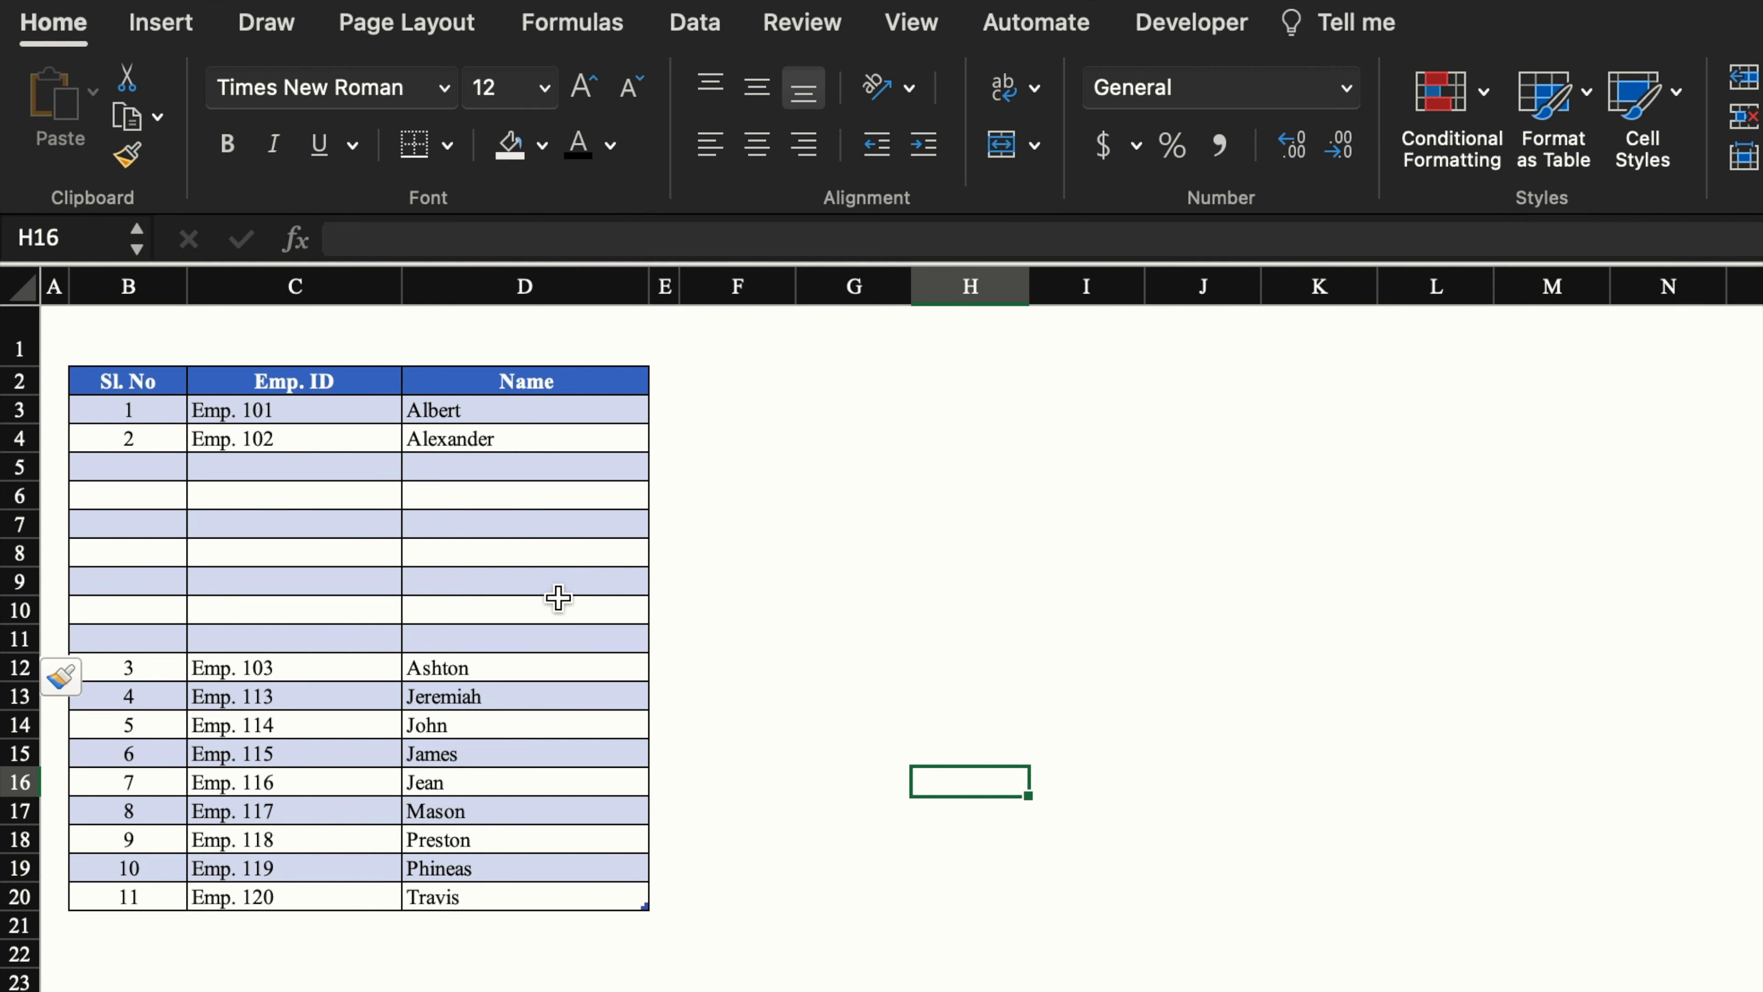
Fill the Emp. ID series from C4 down to C20, ending at Emp. 118
{"action": "left_click", "coordinate": [301, 444]}
{"action": "left_click_drag", "start_coordinate": [405, 464], "coordinate": [393, 907]}
{"action": "left_click", "coordinate": [445, 957]}
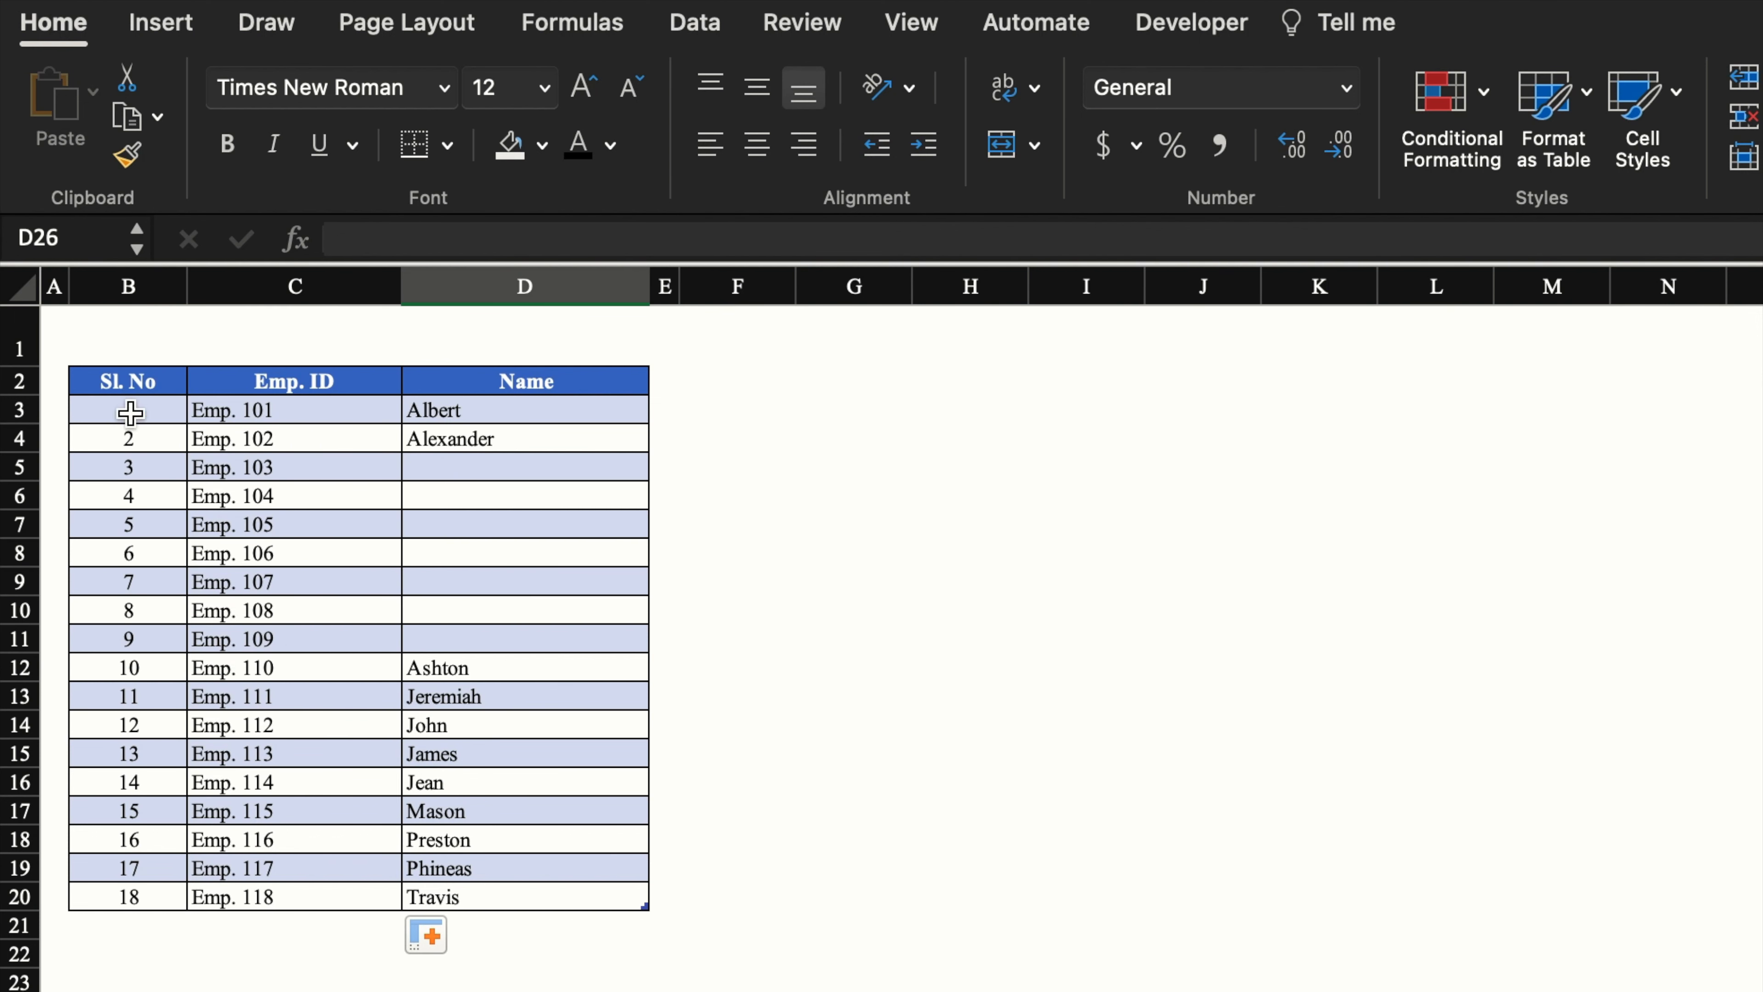
{"action": "key", "text": "Right"}
{"action": "key", "text": "Right"}
{"action": "key", "text": "Down"}
{"action": "key", "text": "Down"}
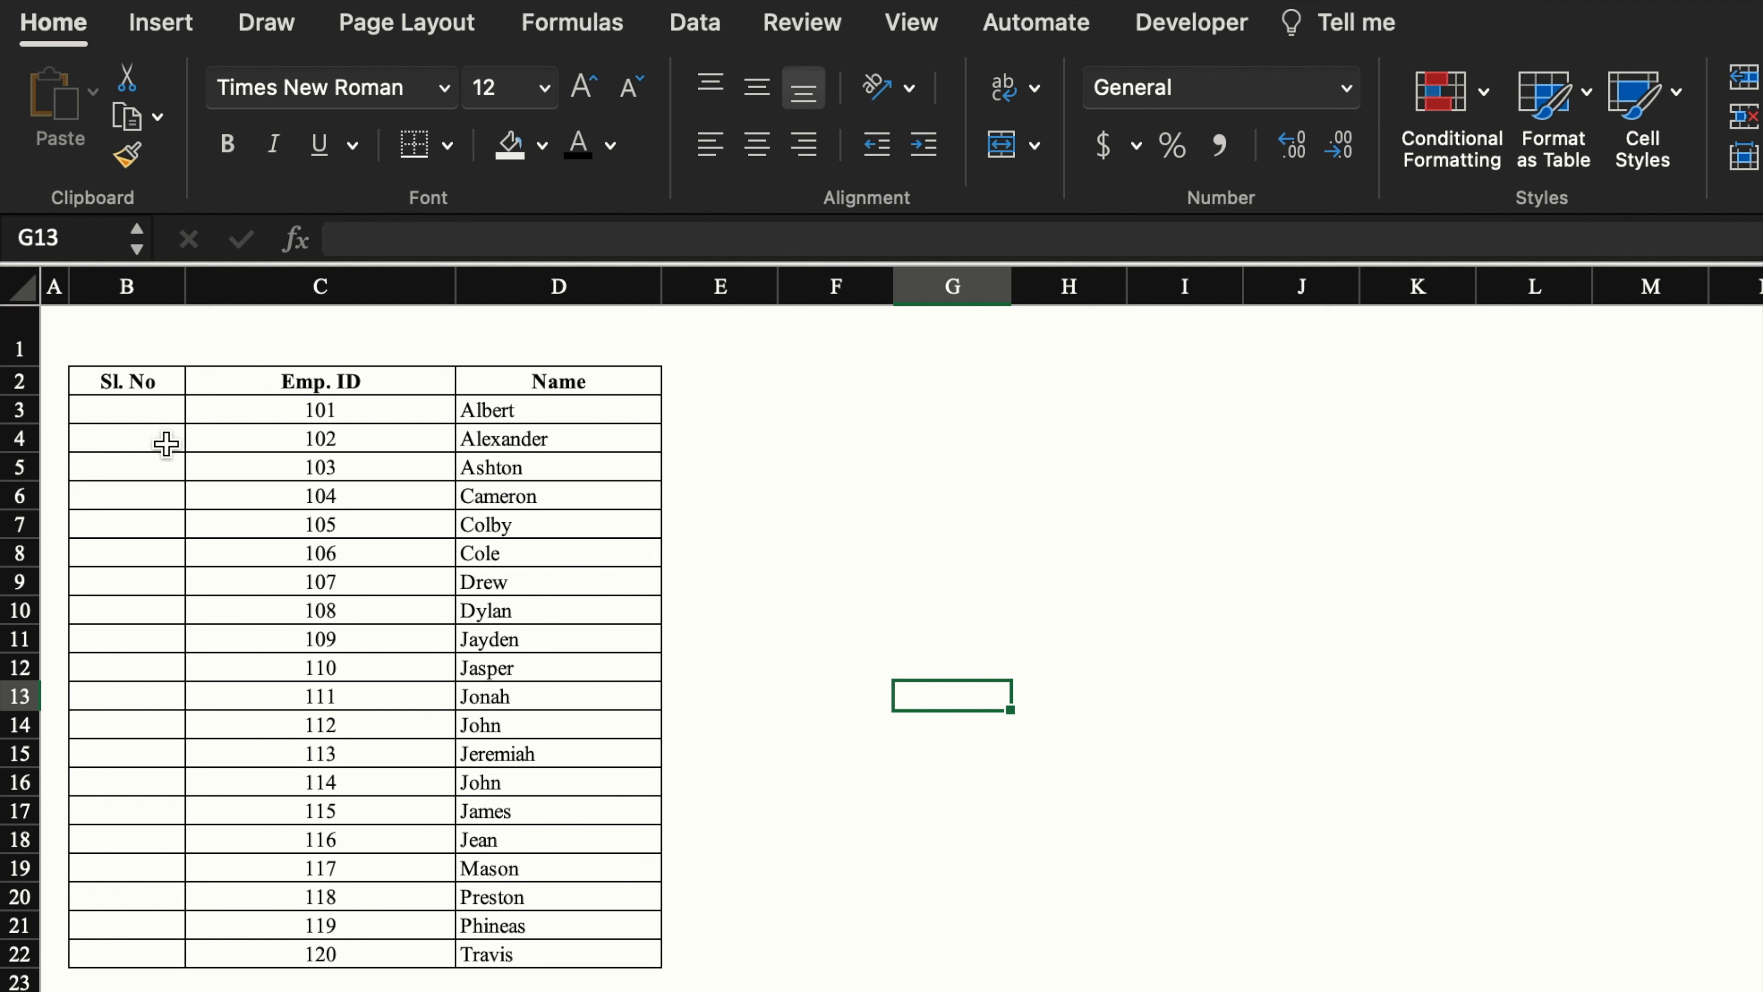
On the sheet with purely numeric Emp. IDs, convert the range B2:D22 into a table with headers
{"action": "left_click_drag", "start_coordinate": [146, 388], "coordinate": [454, 707]}
{"action": "left_click_drag", "start_coordinate": [529, 925], "coordinate": [535, 954]}
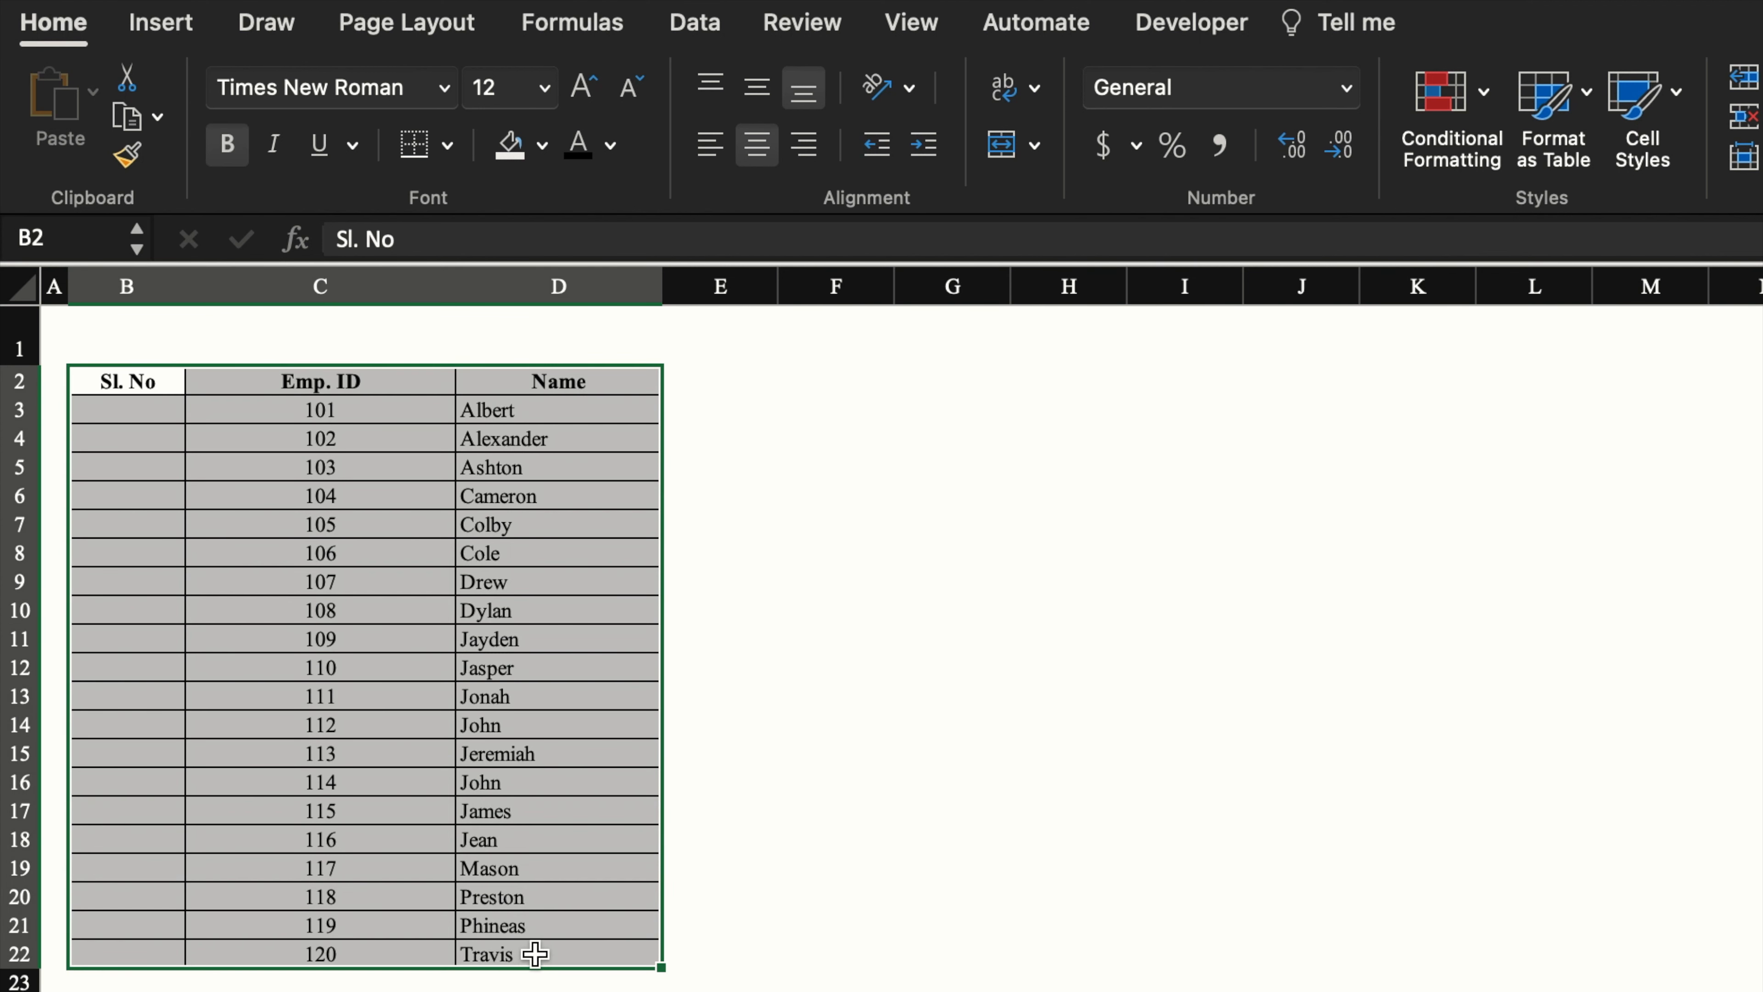
{"action": "key", "text": "ctrl+t"}
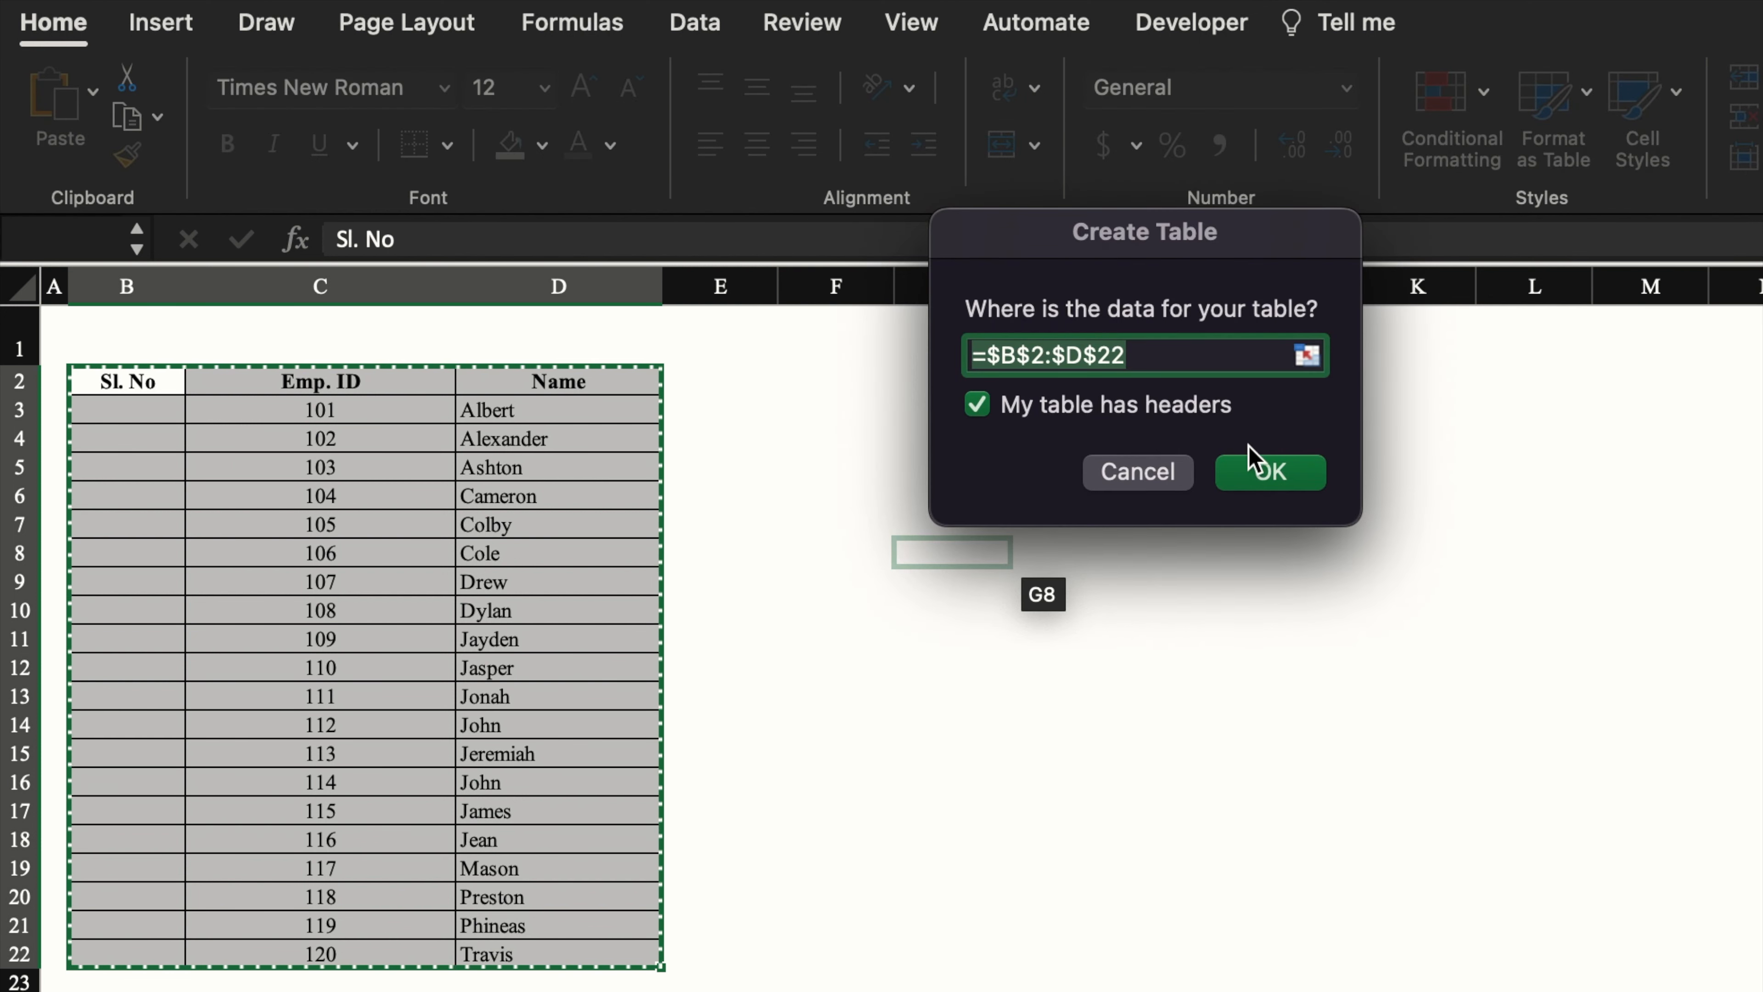
{"action": "left_click", "coordinate": [1270, 475]}
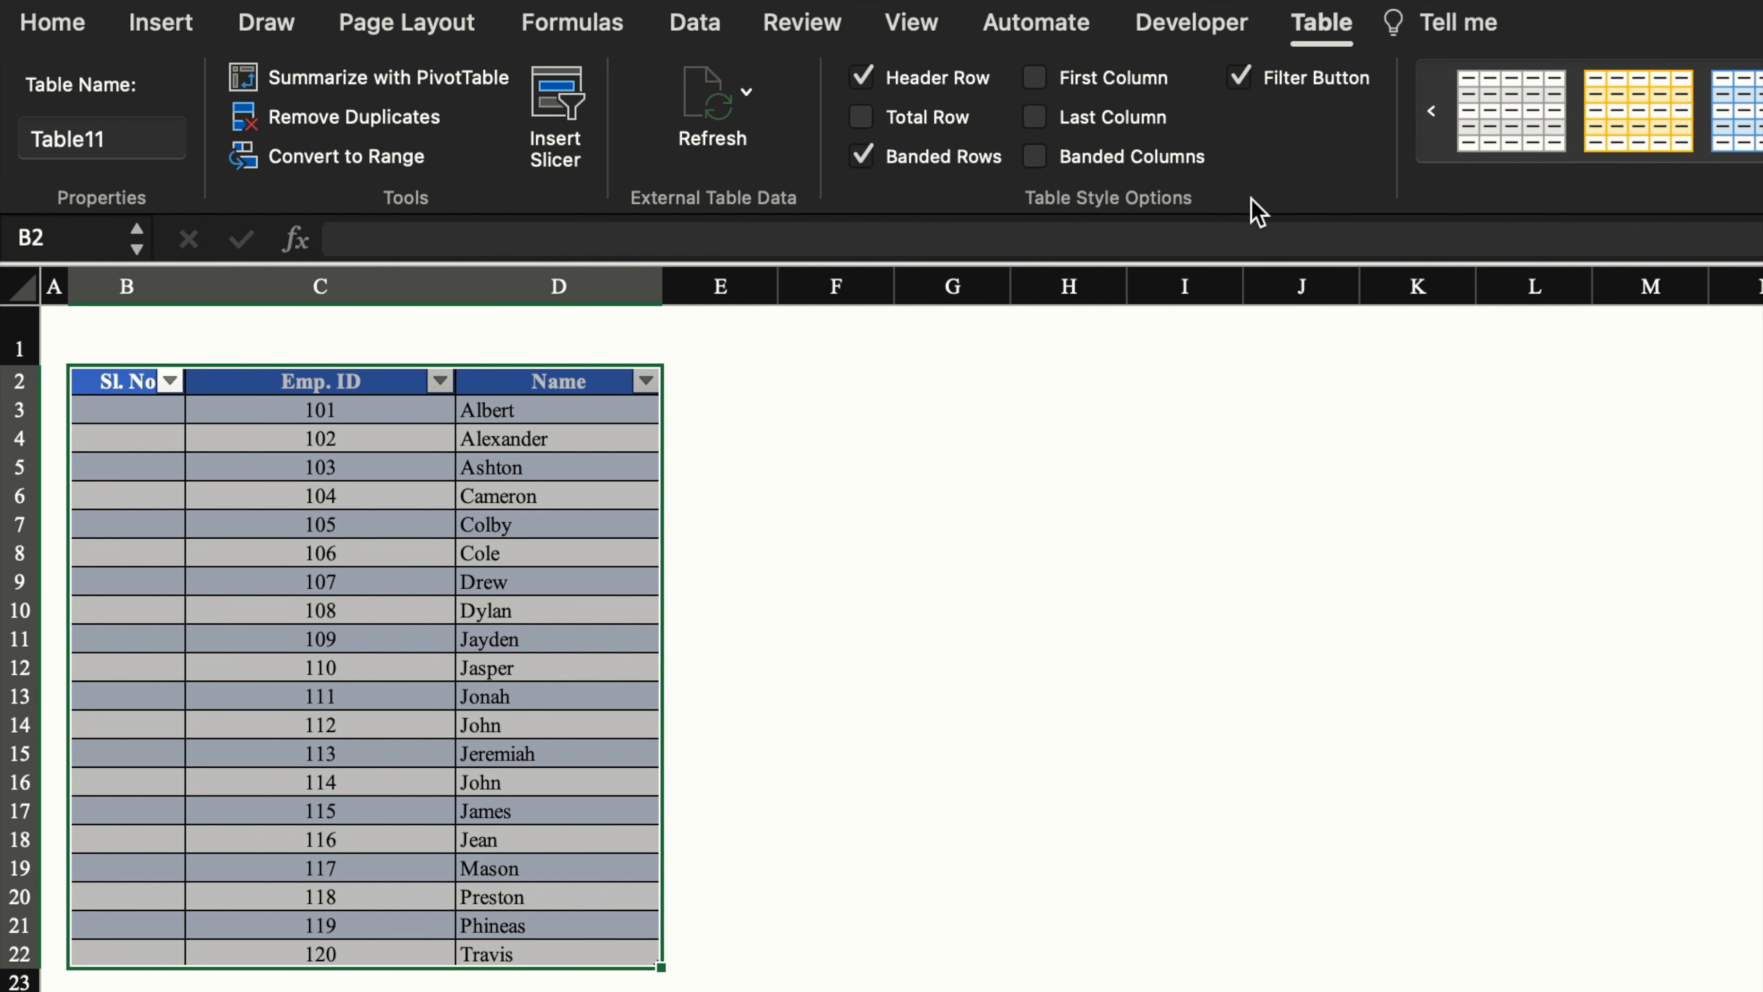
Turn off the new table's filter buttons and widen its Sl. No column
{"action": "left_click", "coordinate": [1241, 78]}
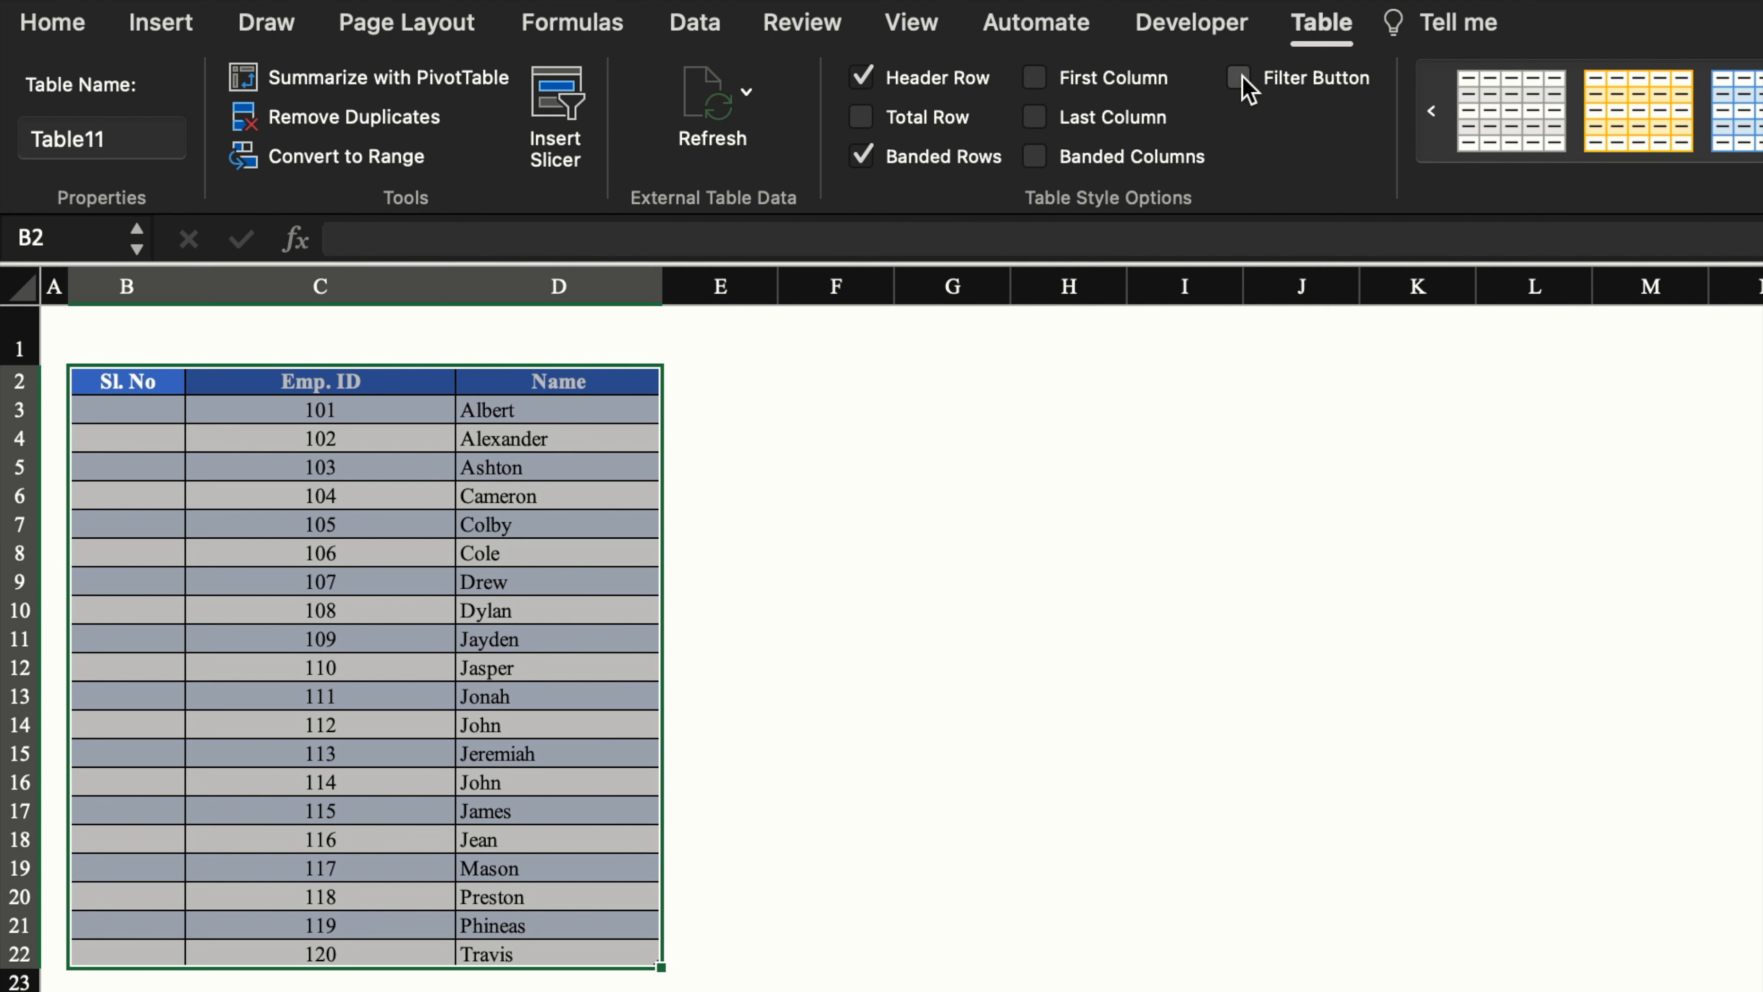
{"action": "left_click", "coordinate": [950, 753]}
{"action": "left_click_drag", "start_coordinate": [185, 285], "coordinate": [535, 334]}
{"action": "left_click", "coordinate": [1211, 499]}
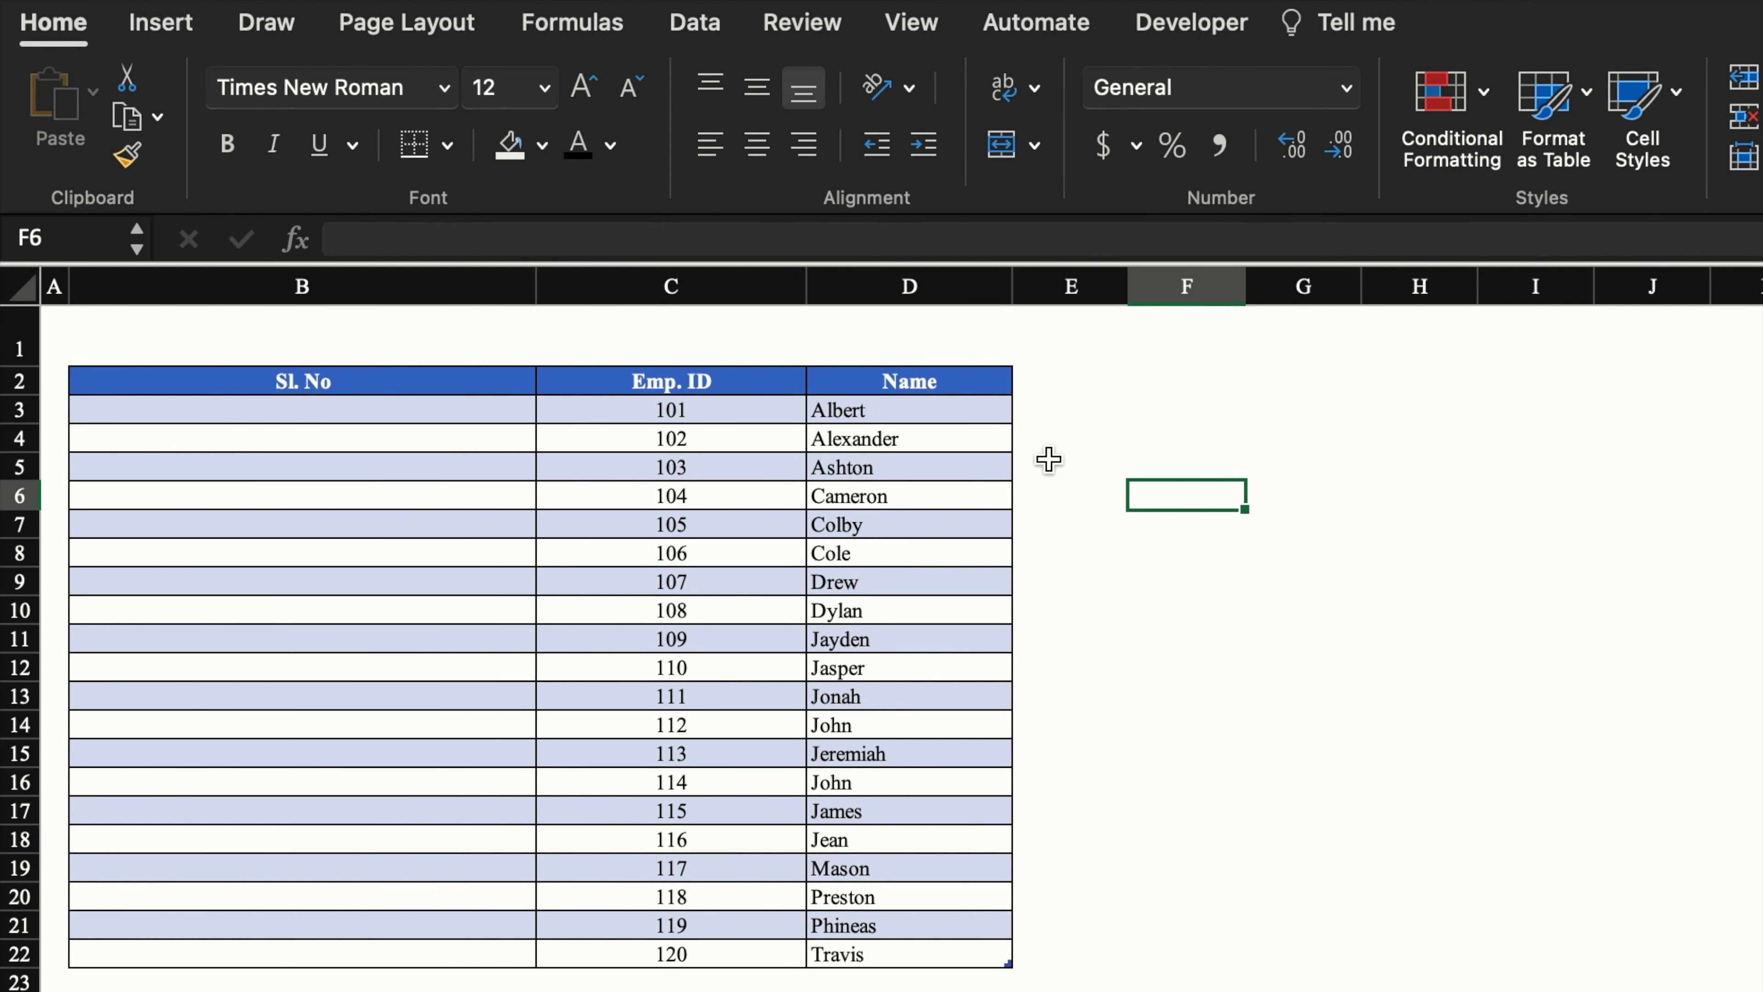
Compare the purely numeric Emp. IDs in this table with the prefixed Emp. IDs in the previous sheet's table
{"action": "left_click", "coordinate": [782, 411]}
{"action": "left_click", "coordinate": [763, 439]}
{"action": "left_click", "coordinate": [752, 584]}
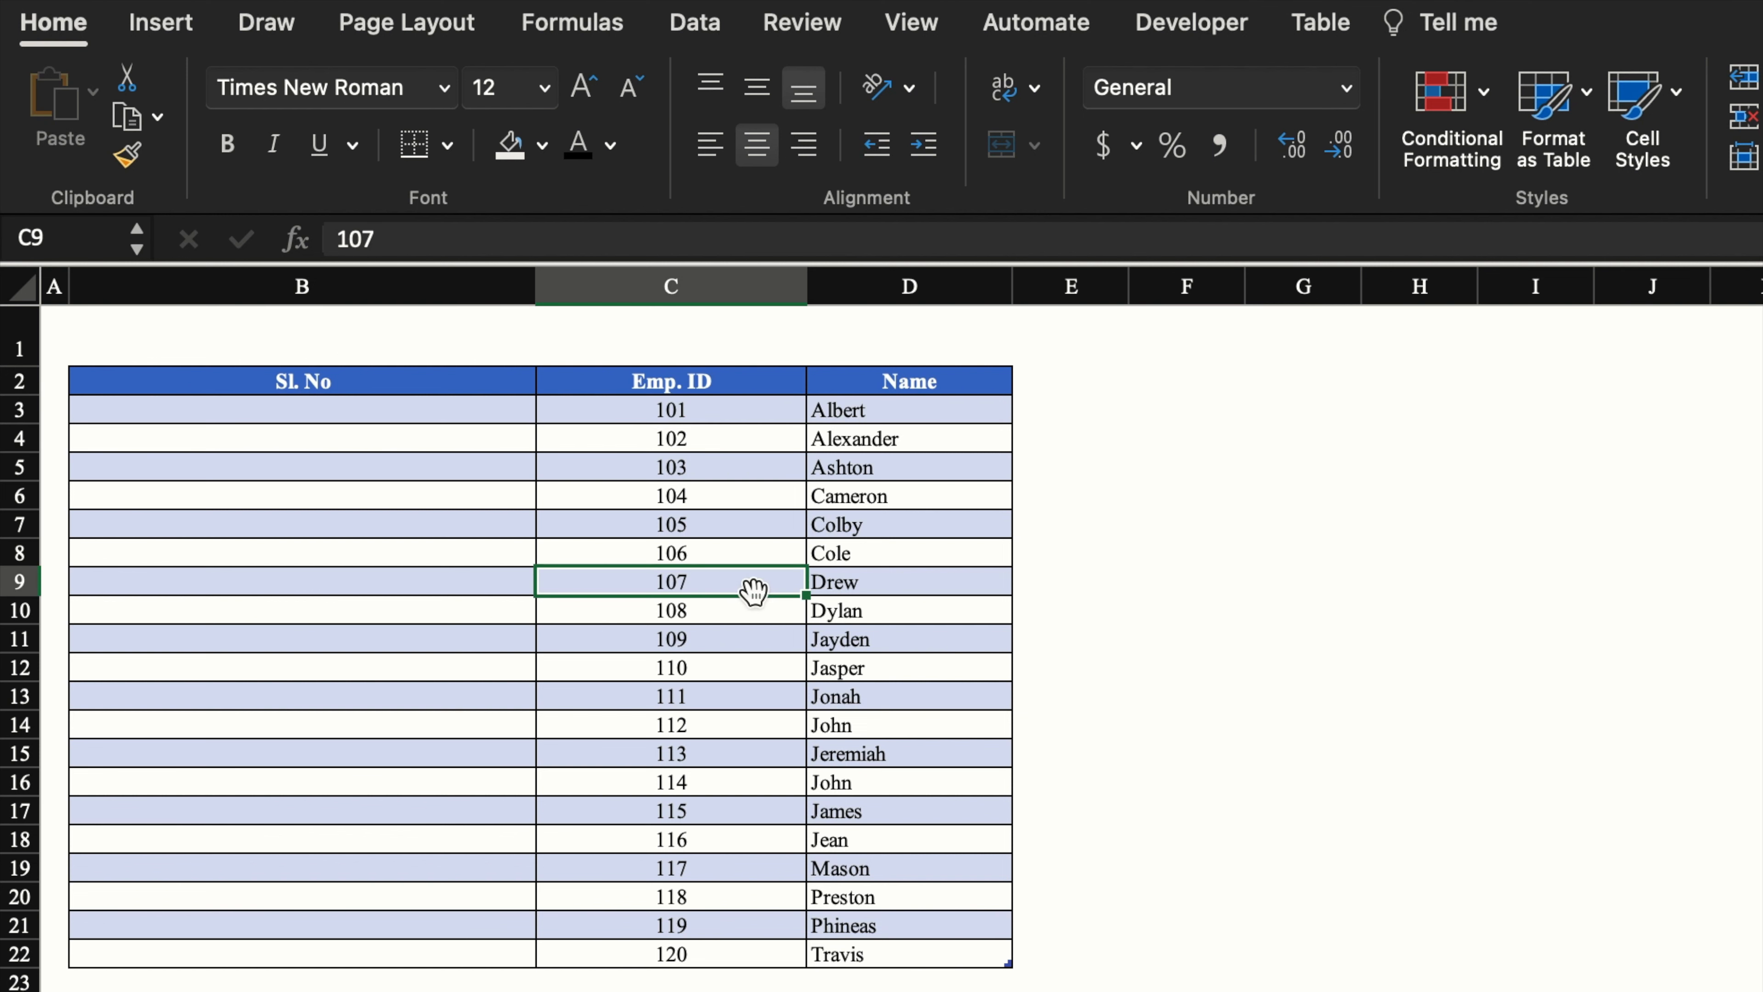
{"action": "left_click", "coordinate": [729, 696]}
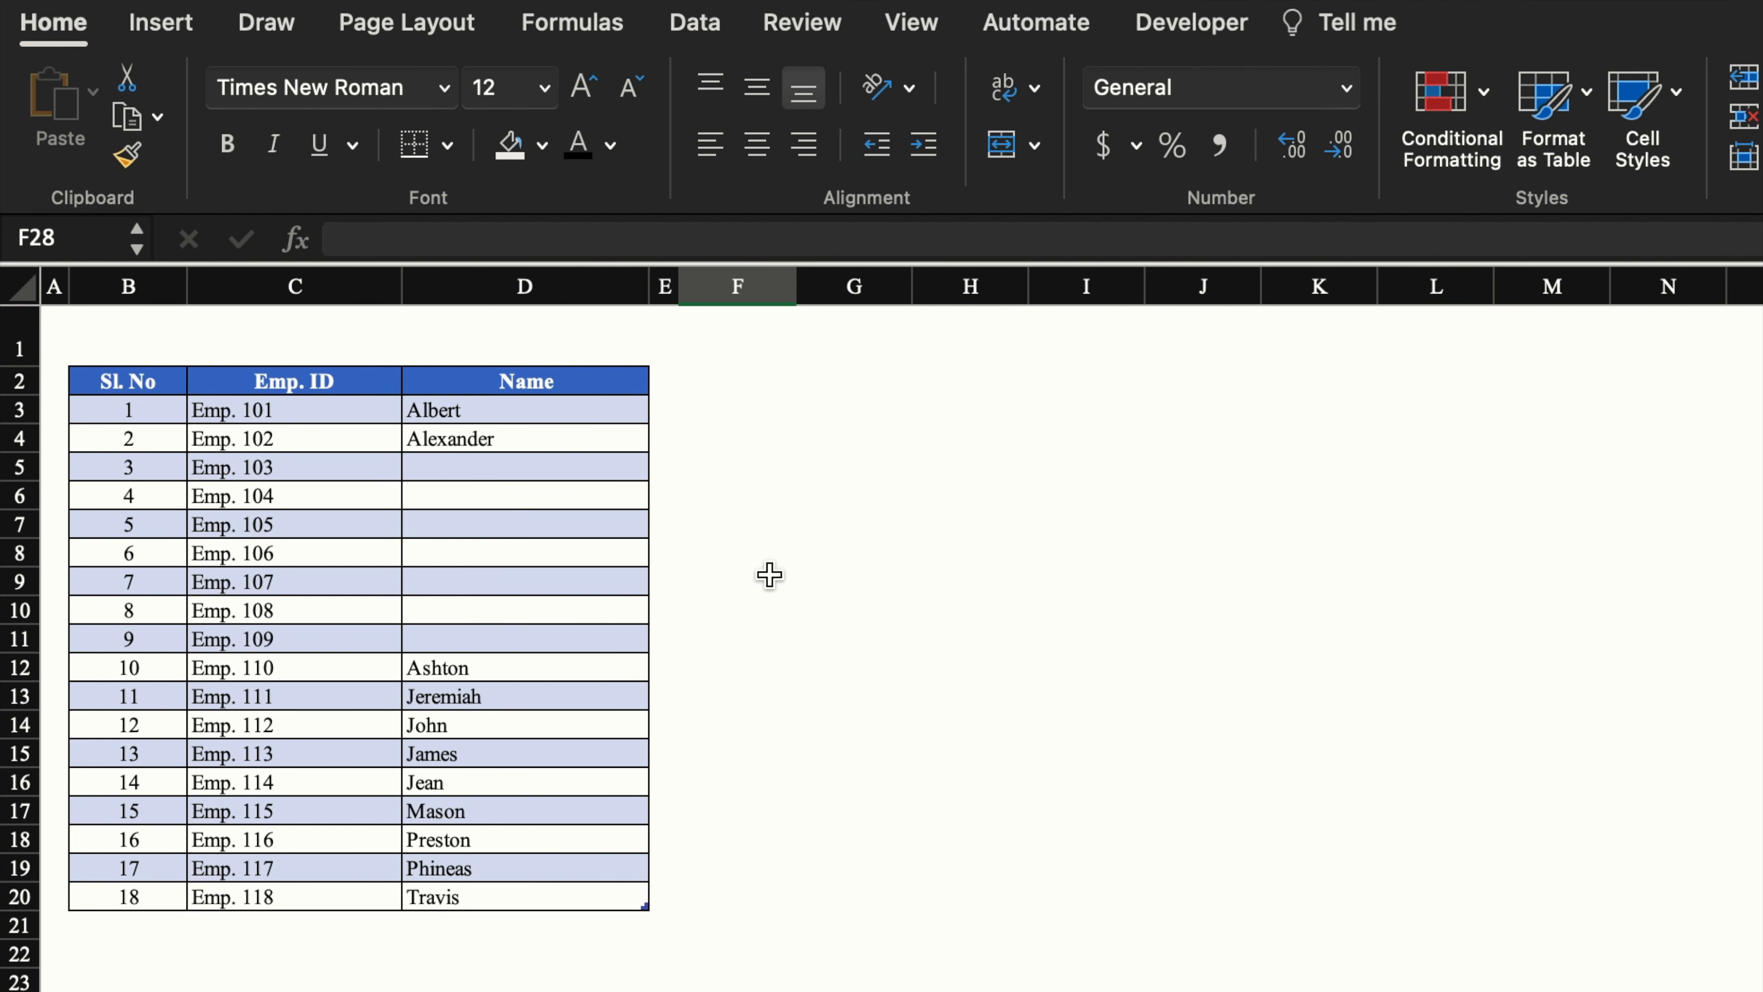
{"action": "left_click", "coordinate": [331, 409]}
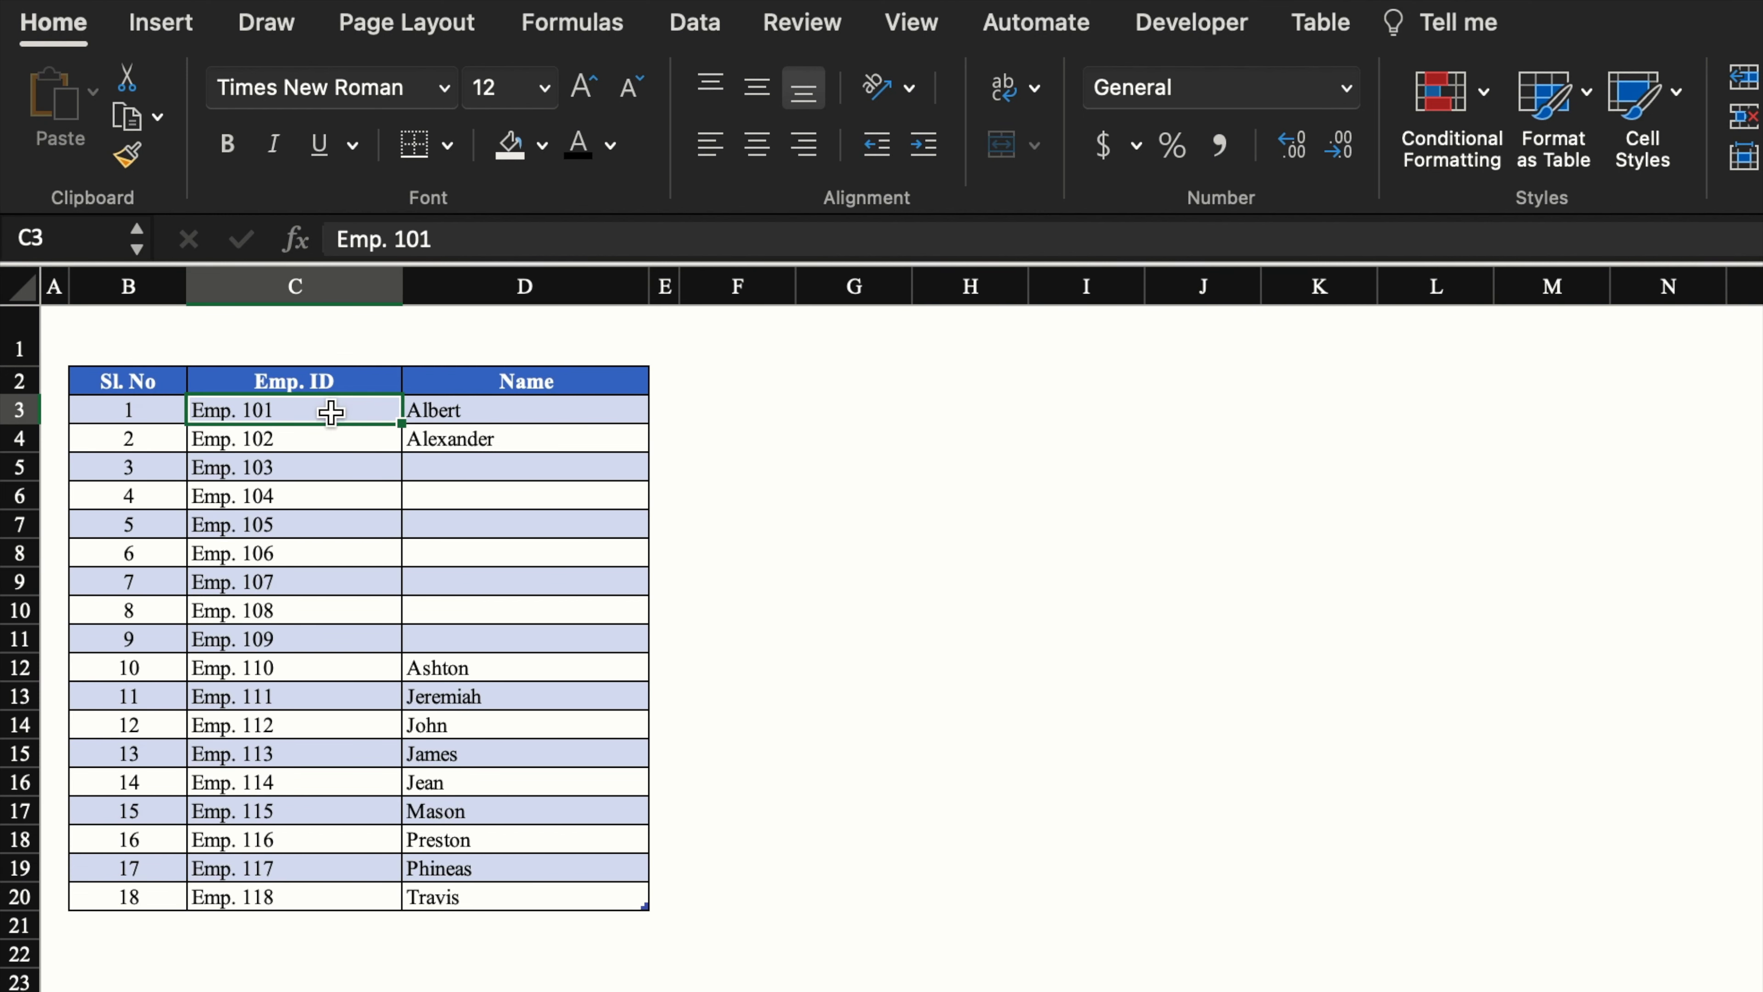
{"action": "left_click", "coordinate": [339, 437]}
{"action": "left_click", "coordinate": [329, 525]}
{"action": "left_click", "coordinate": [329, 638]}
{"action": "left_click", "coordinate": [331, 409]}
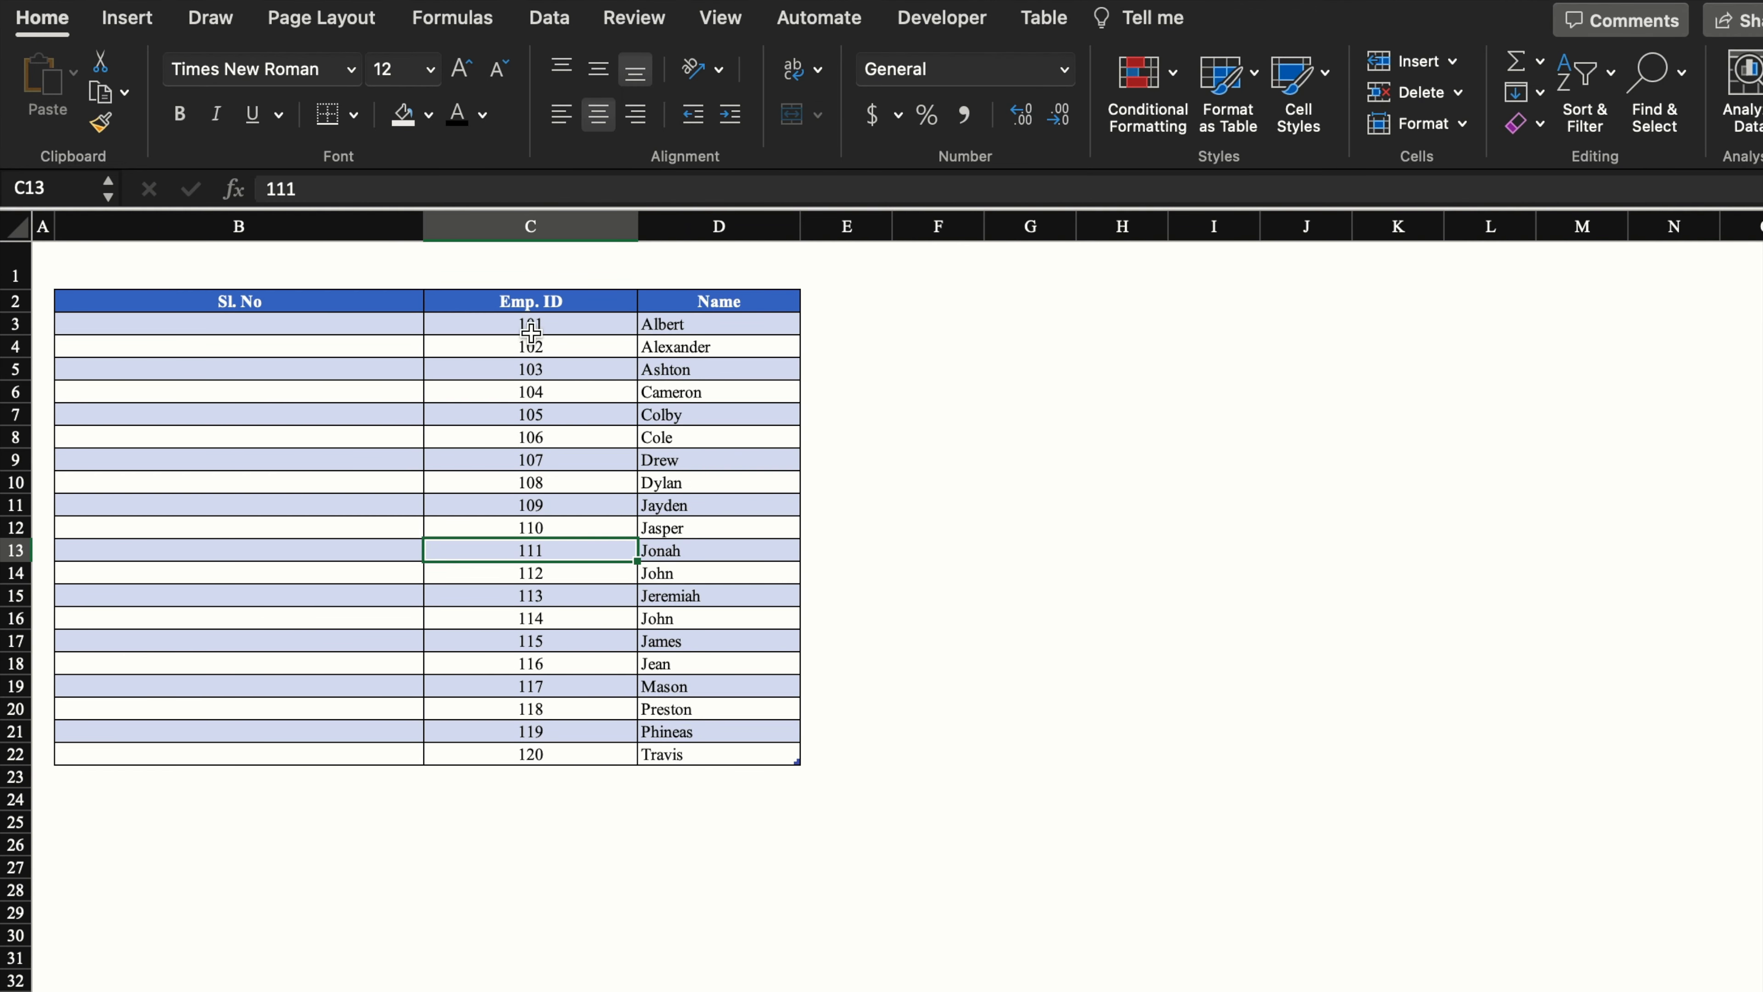
Apply the custom number format "Emp." # to the Emp. IDs in C3:C22
{"action": "left_click_drag", "start_coordinate": [542, 321], "coordinate": [544, 756]}
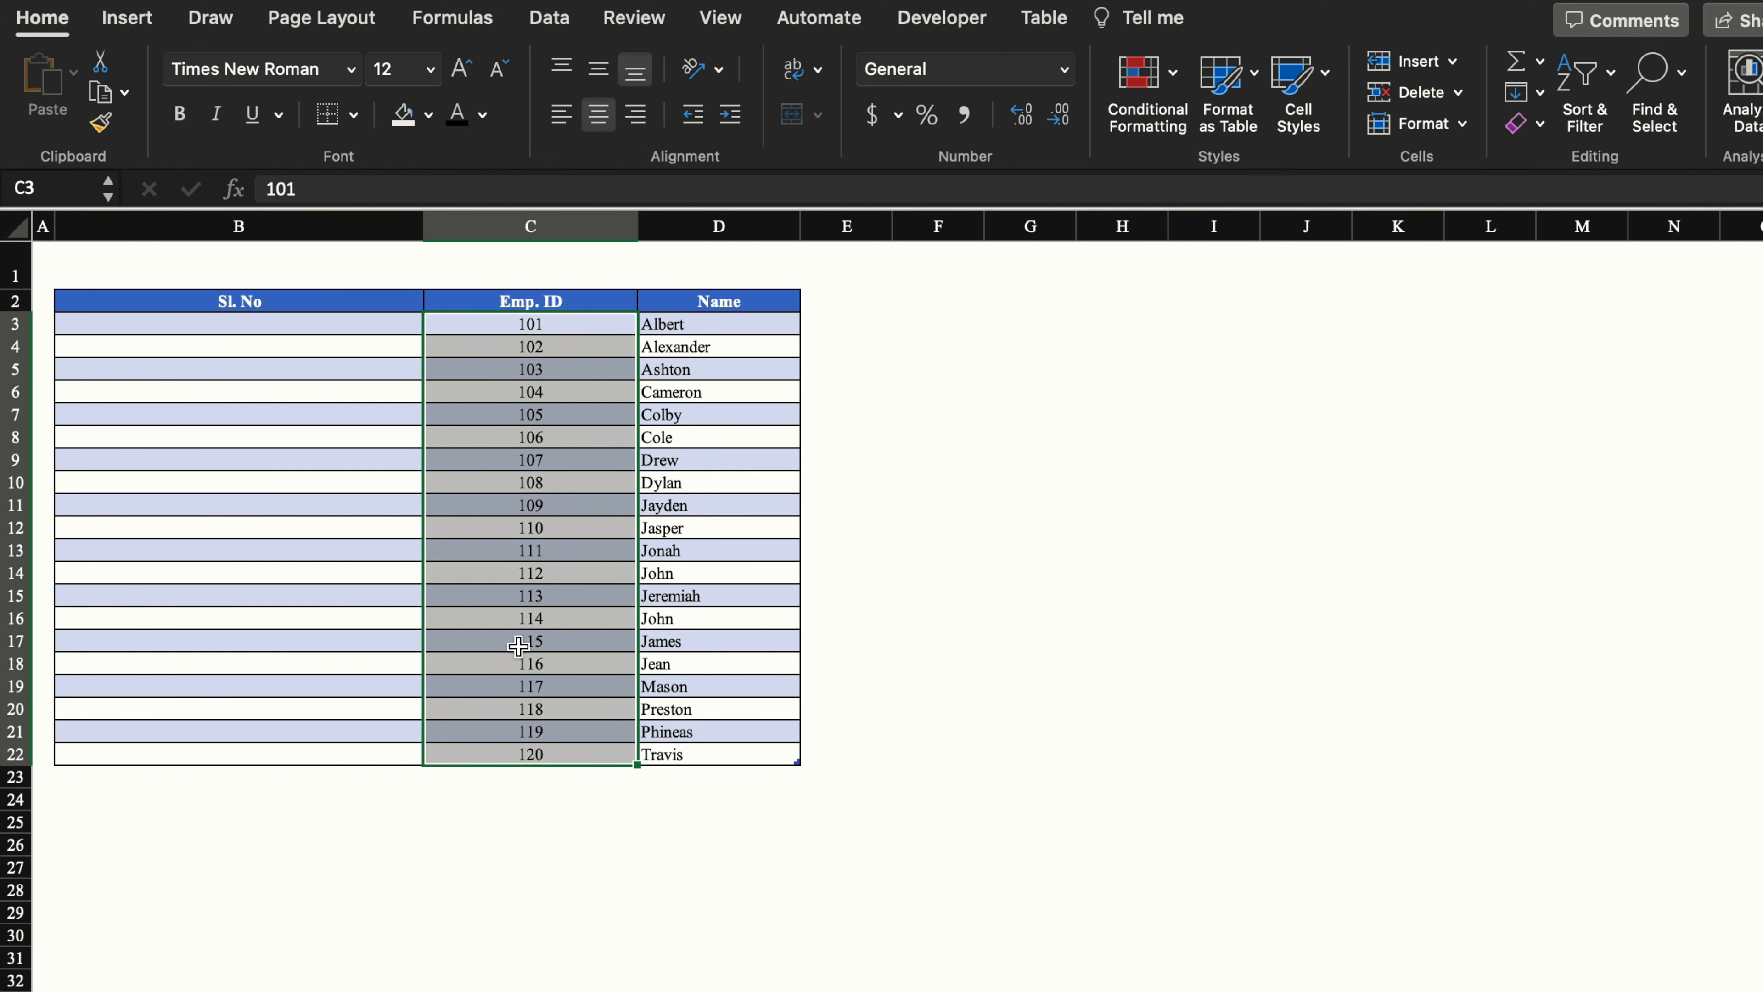
{"action": "right_click", "coordinate": [517, 561]}
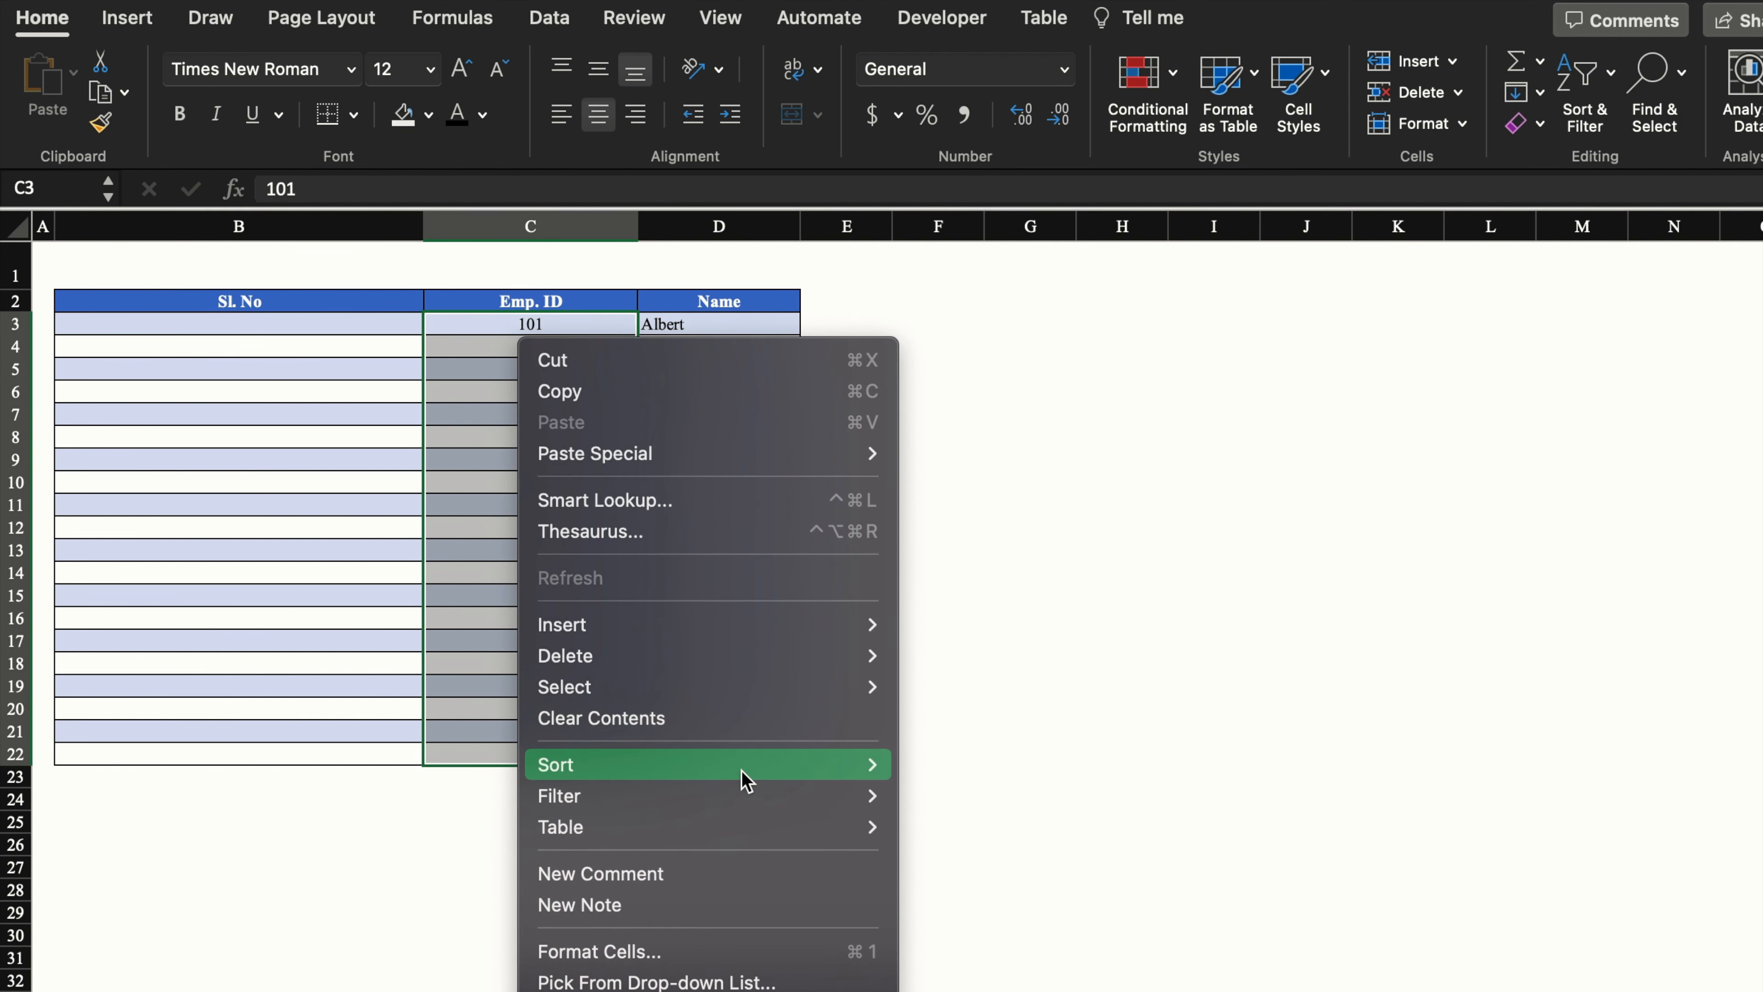
{"action": "left_click", "coordinate": [746, 953]}
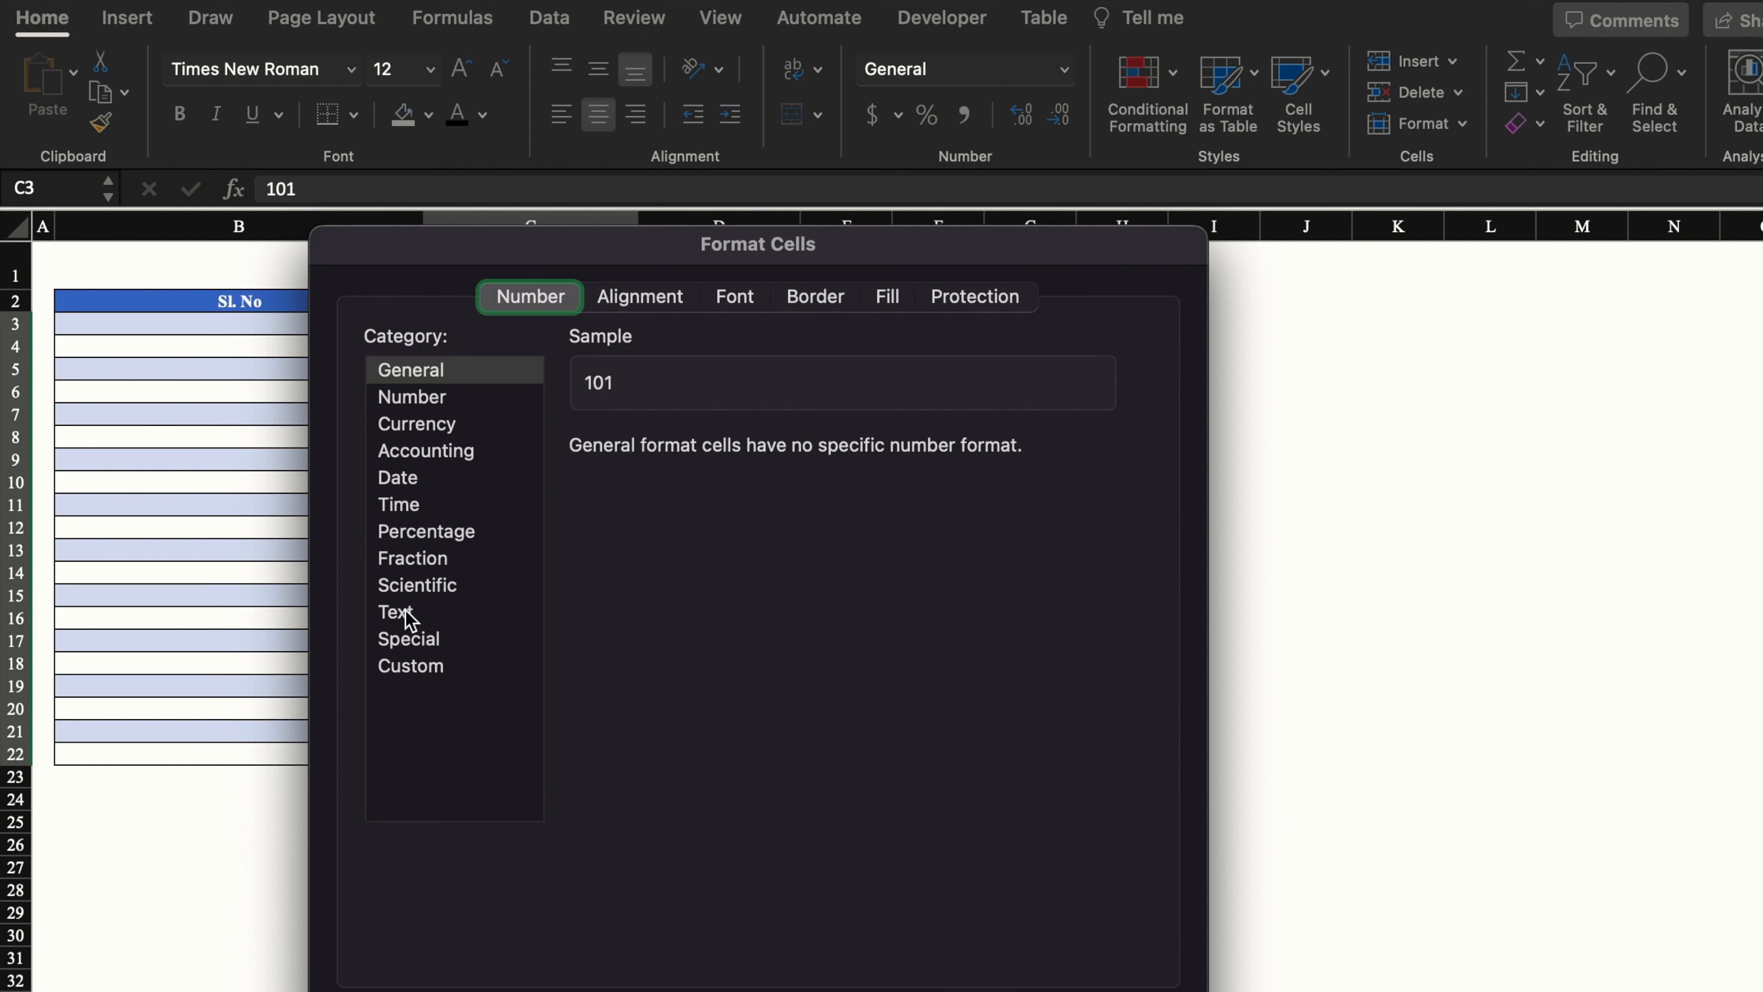
{"action": "left_click", "coordinate": [419, 666]}
{"action": "left_click_drag", "start_coordinate": [659, 488], "coordinate": [494, 493]}
{"action": "key", "text": "BackSpace"}
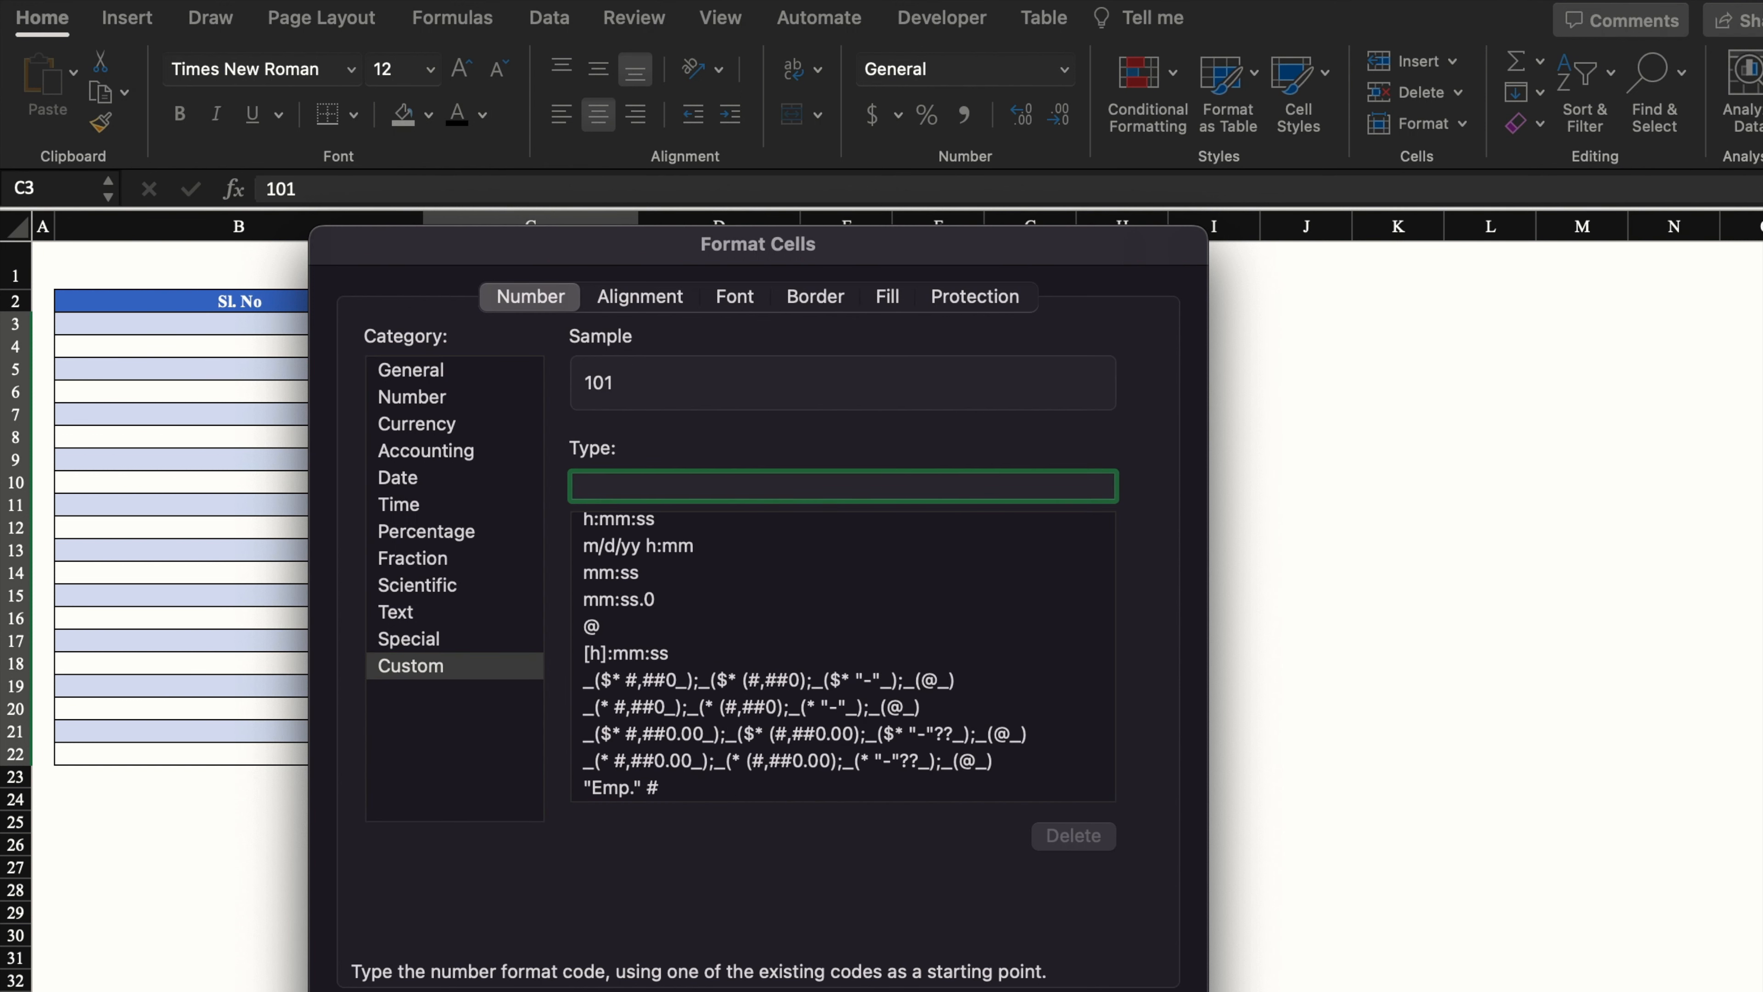
{"action": "type", "text": "\"Em"}
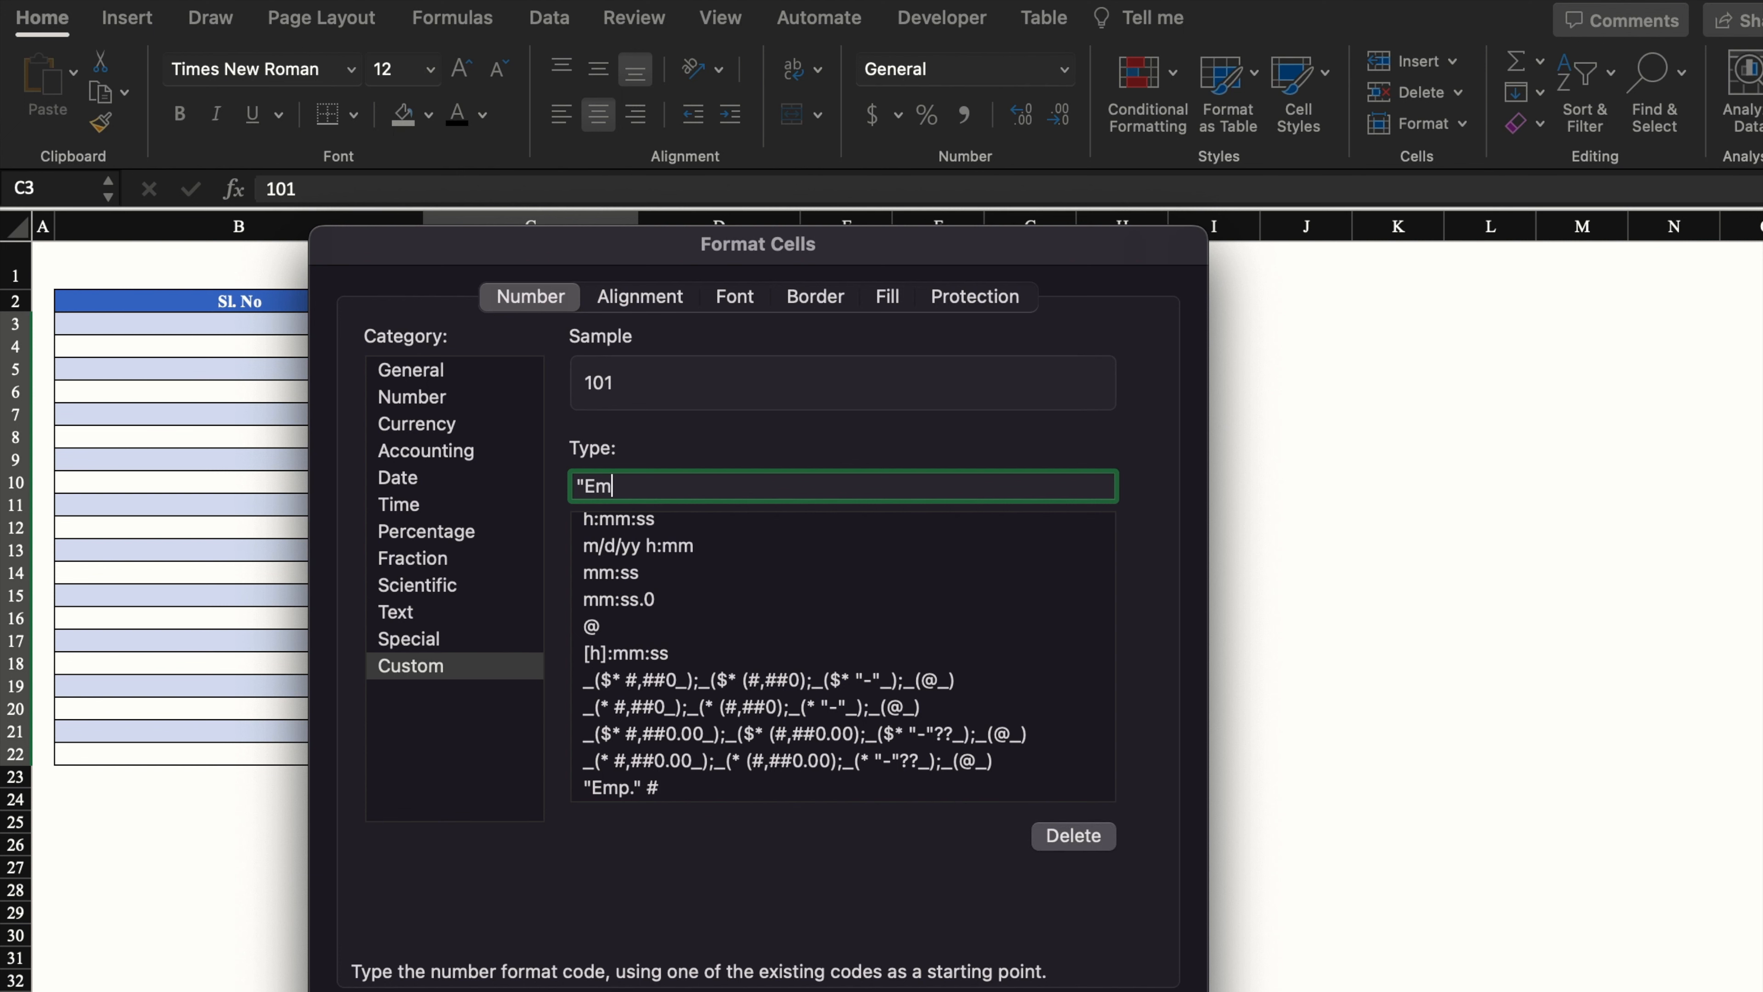
{"action": "type", "text": "p.\""}
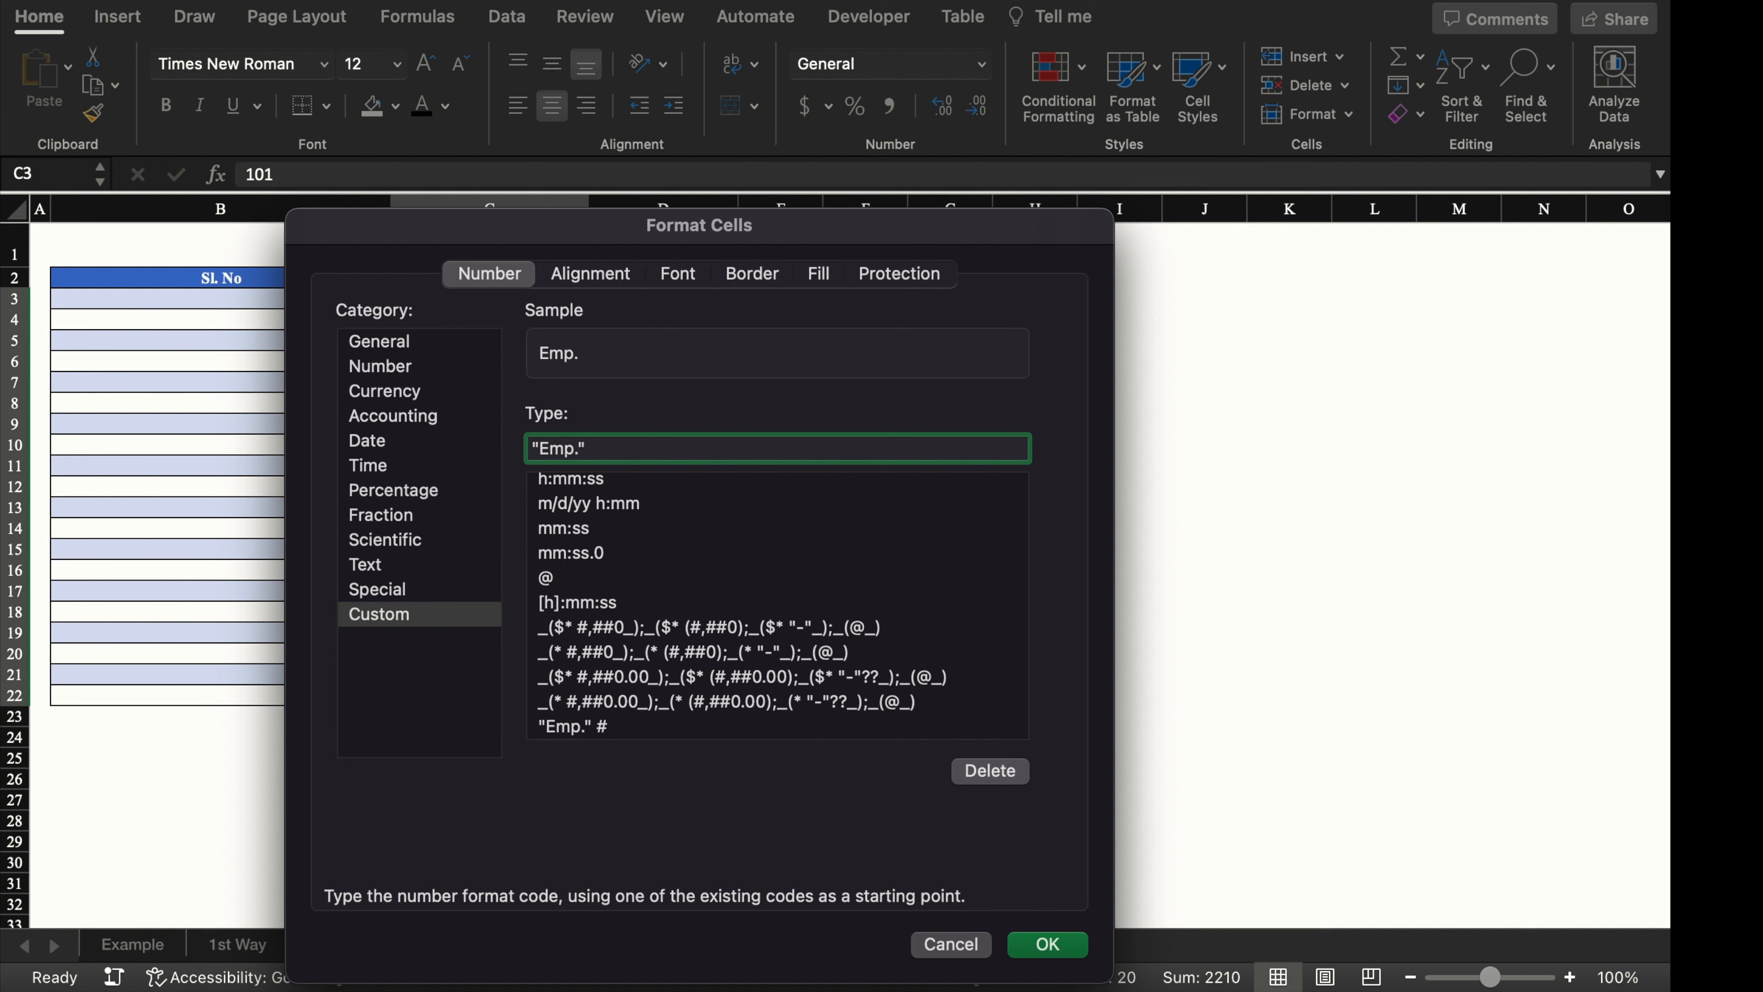
{"action": "type", "text": " #"}
{"action": "left_click", "coordinate": [1047, 944]}
{"action": "left_click", "coordinate": [915, 434]}
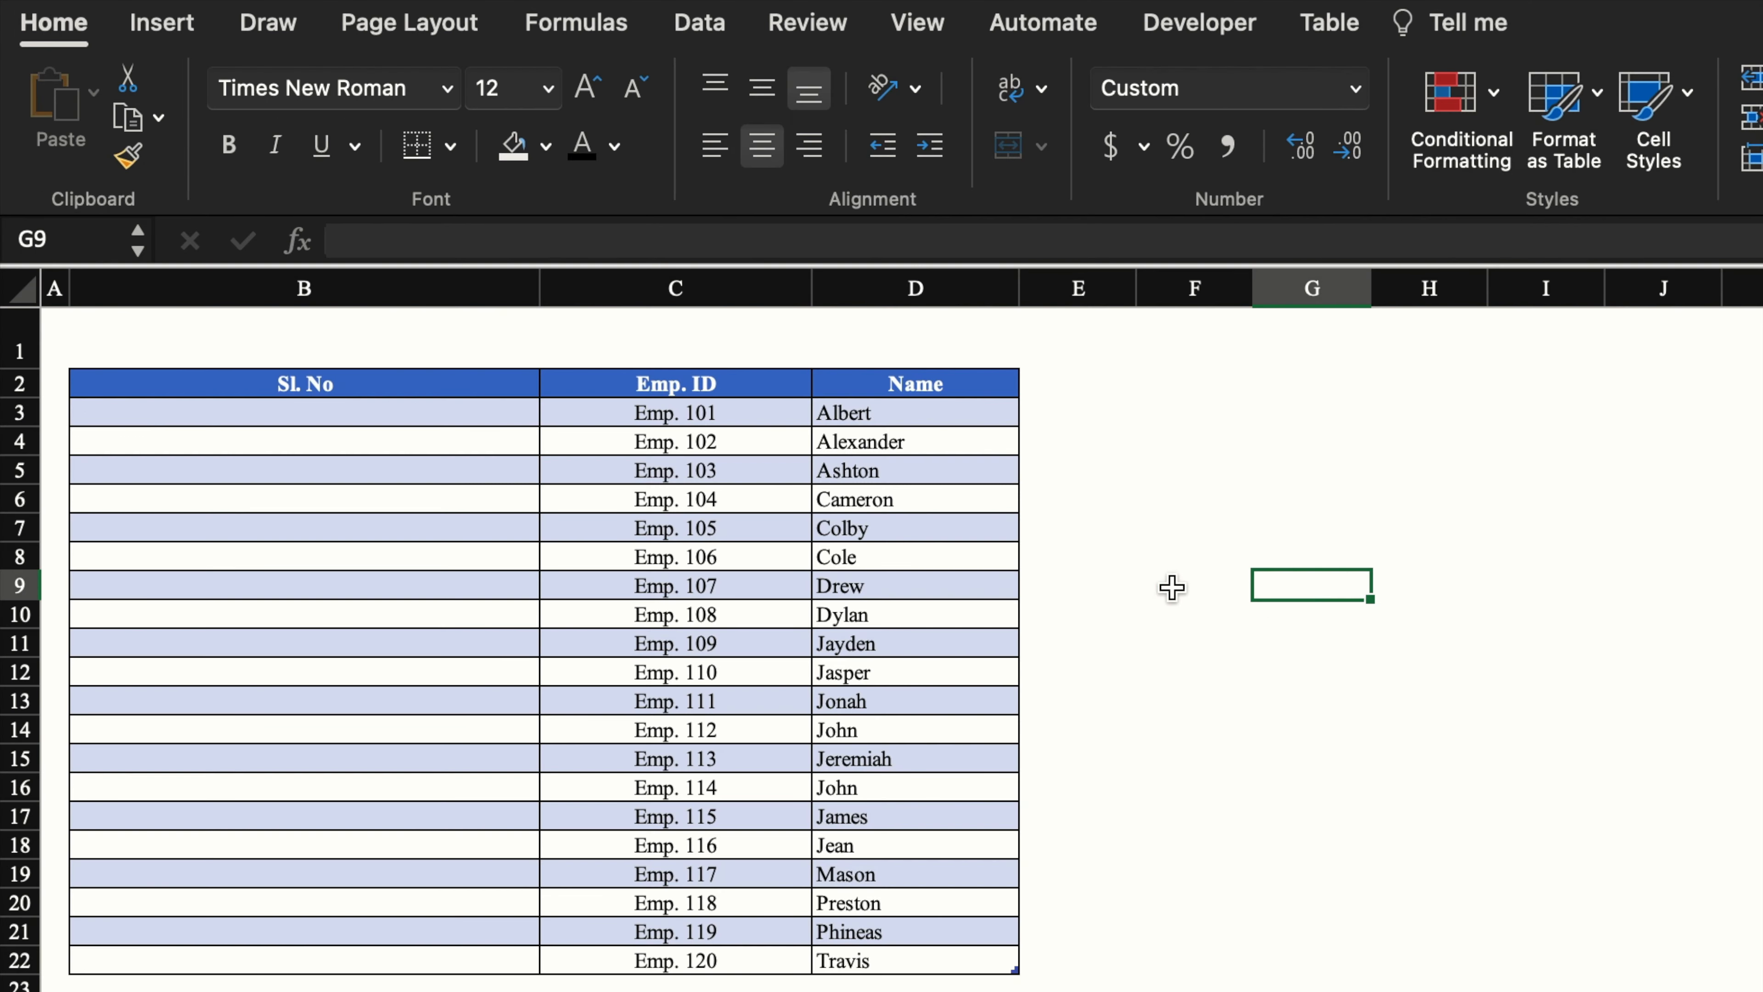
Check the underlying values of several formatted Emp. ID cells between C3 and C13
{"action": "left_click", "coordinate": [688, 411]}
{"action": "left_click", "coordinate": [712, 443]}
{"action": "left_click", "coordinate": [719, 473]}
{"action": "left_click", "coordinate": [722, 528]}
{"action": "left_click", "coordinate": [721, 621]}
{"action": "left_click", "coordinate": [722, 708]}
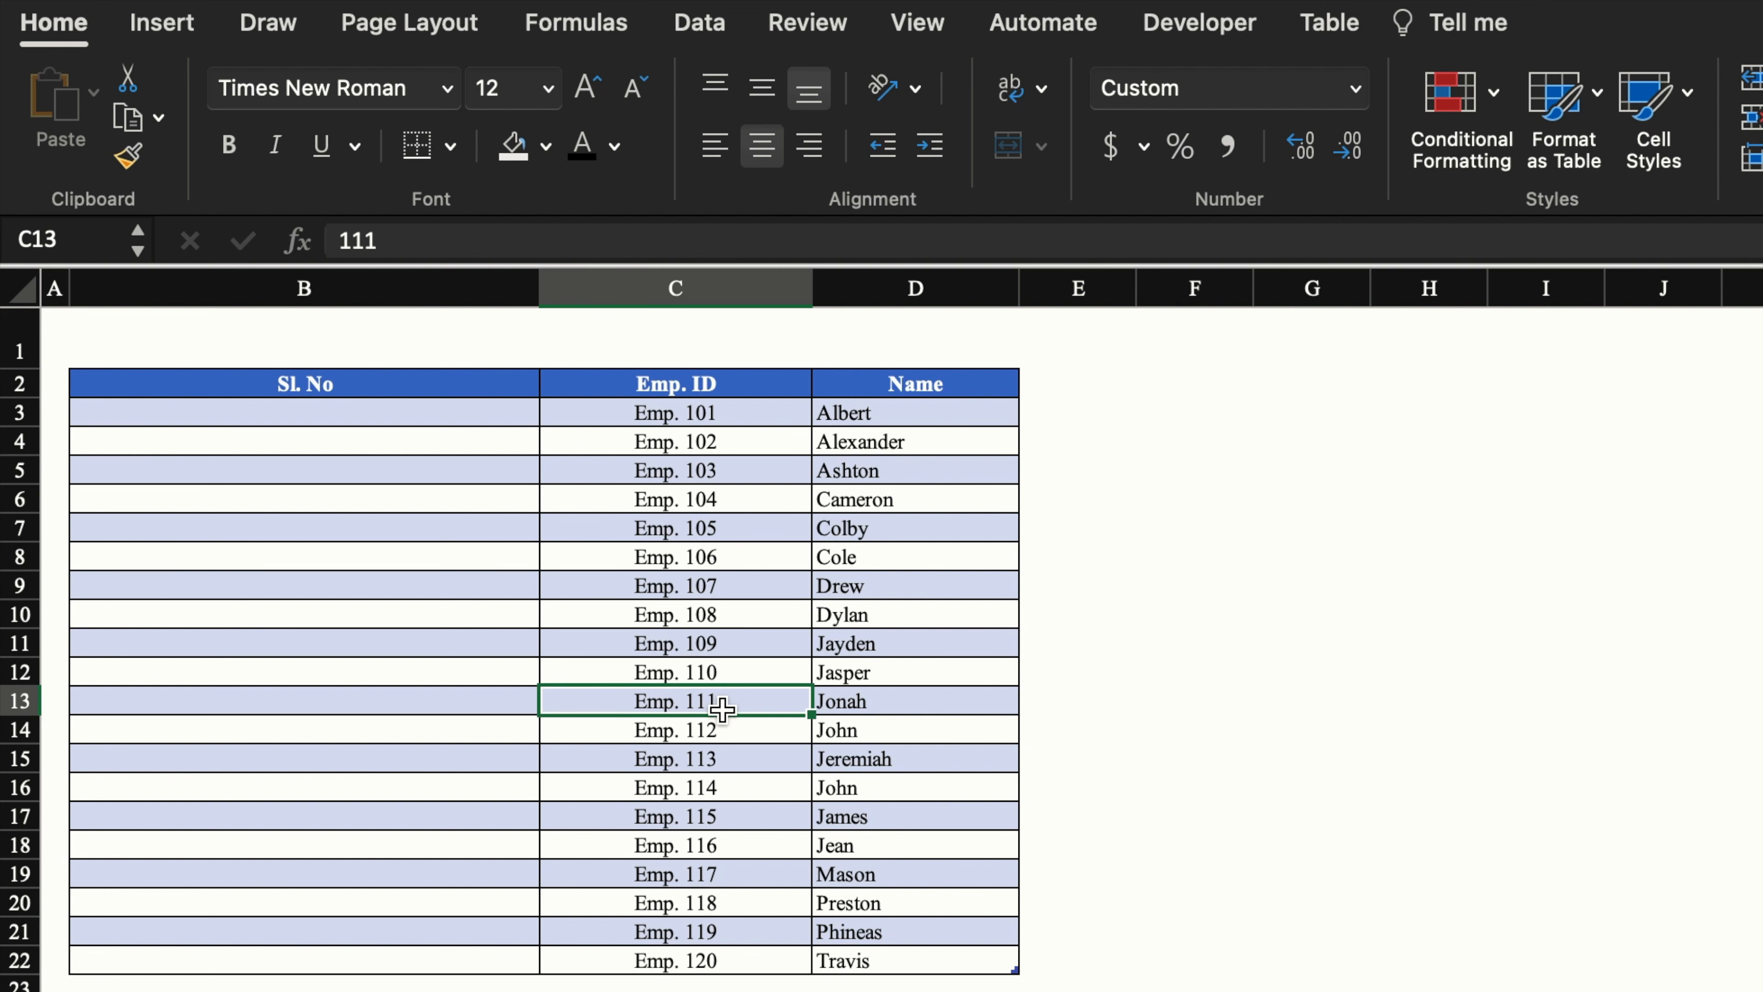
{"action": "left_click", "coordinate": [715, 415]}
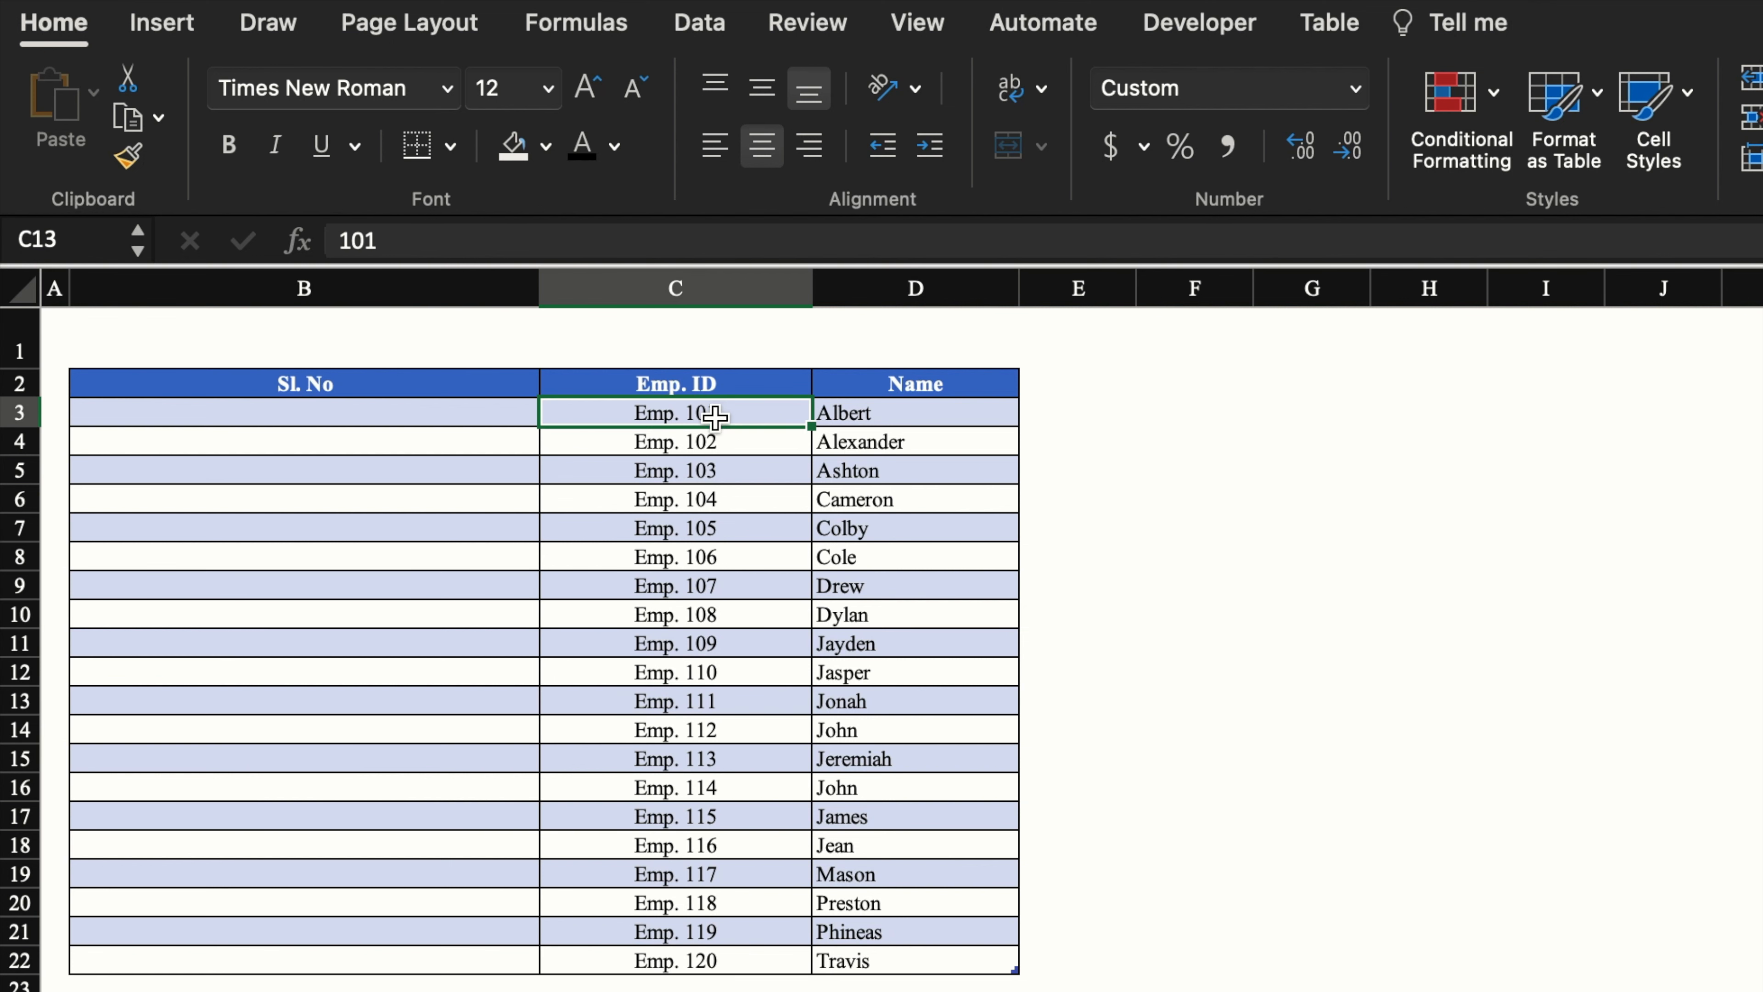
{"action": "left_click", "coordinate": [438, 240]}
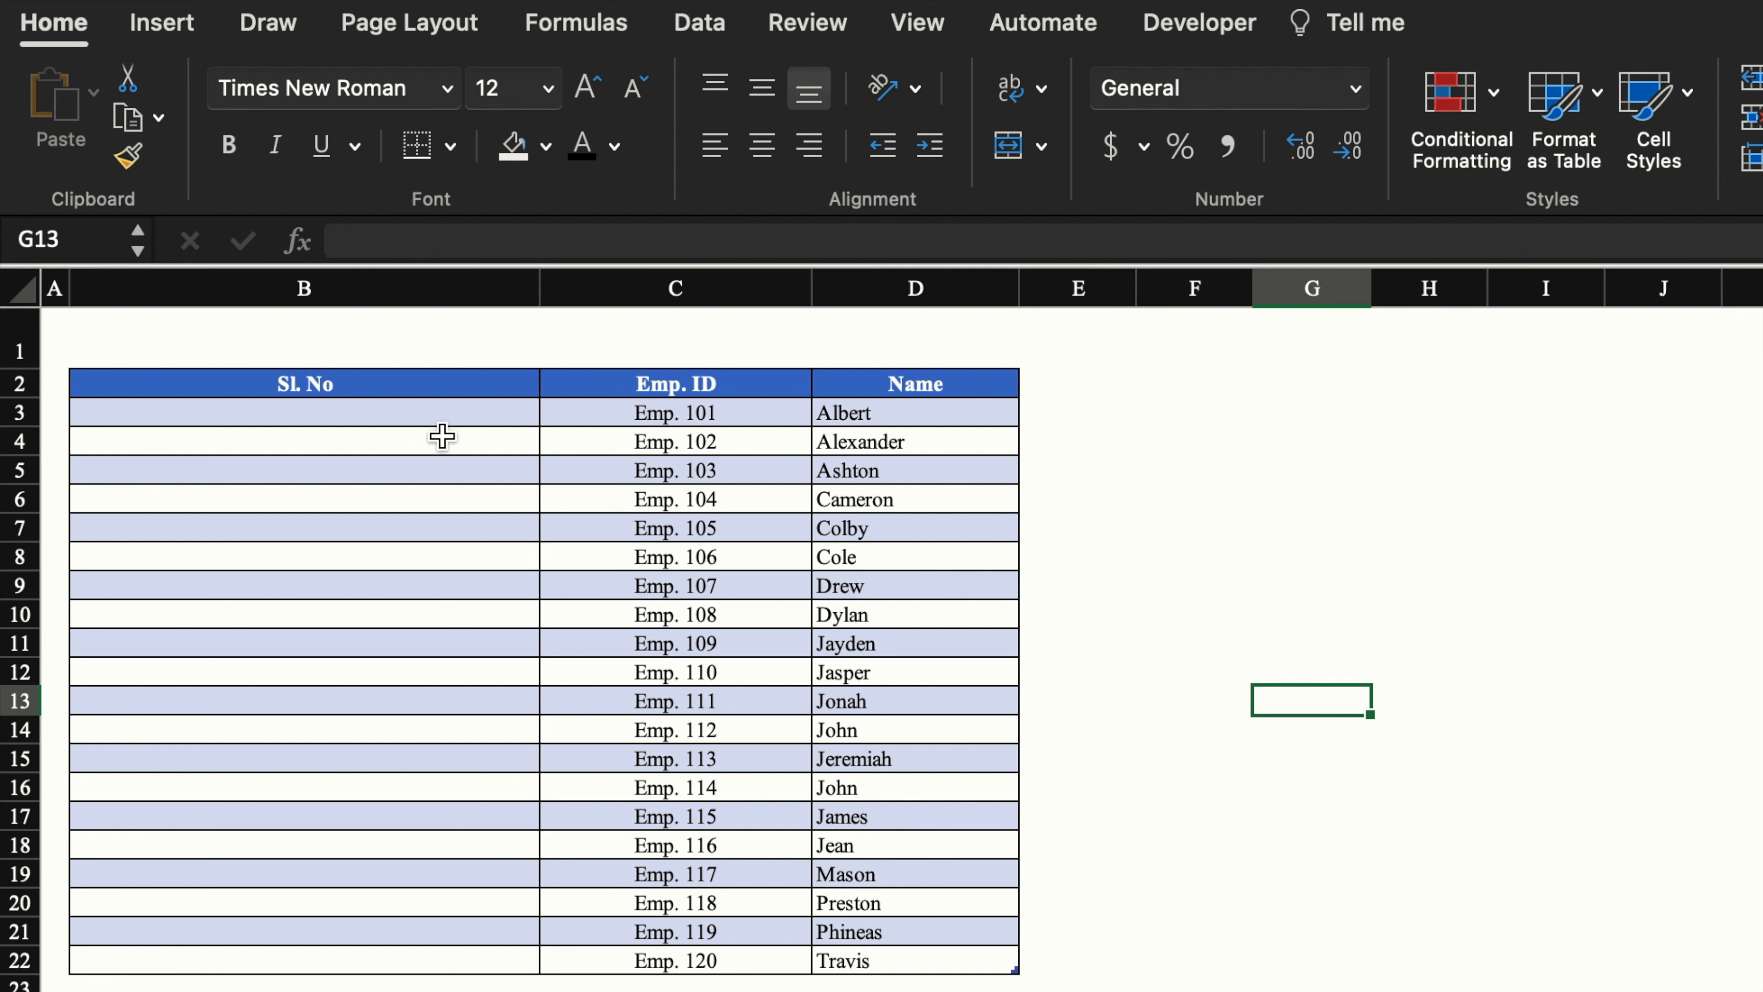
Enter the formula =SUBTOTAL(2,$C$3:C3) in B3, the first Sl. No cell
{"action": "left_click", "coordinate": [425, 410]}
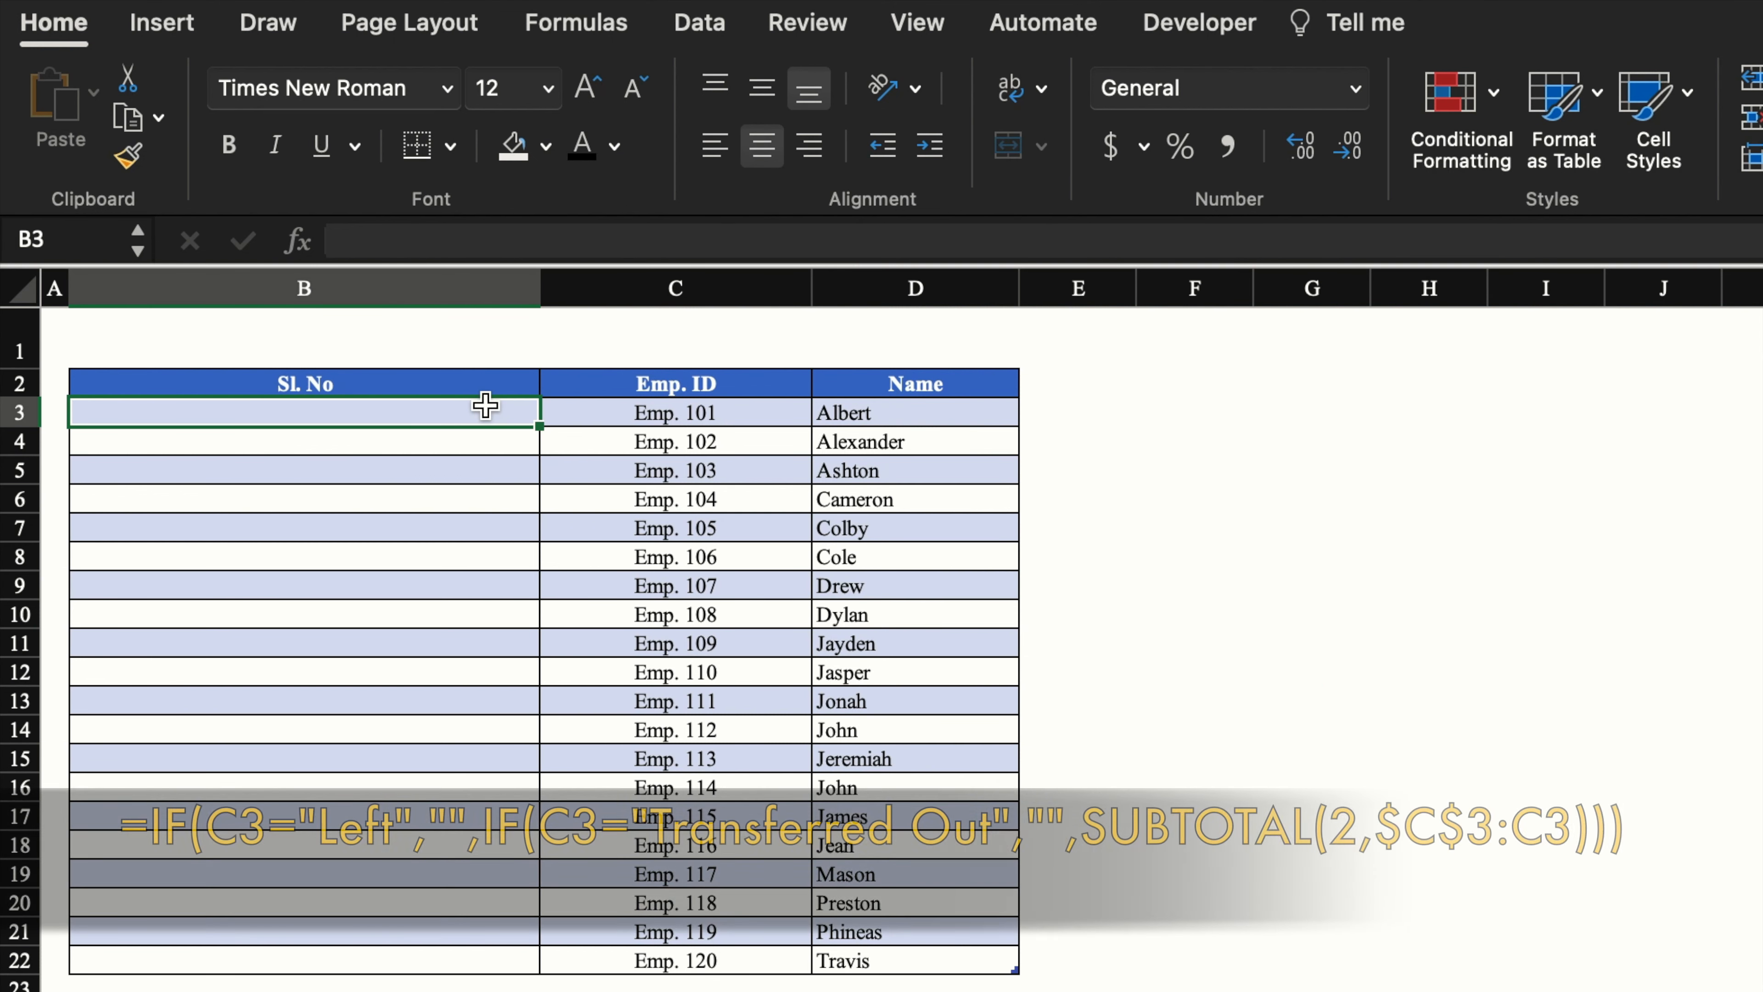
{"action": "type", "text": "="}
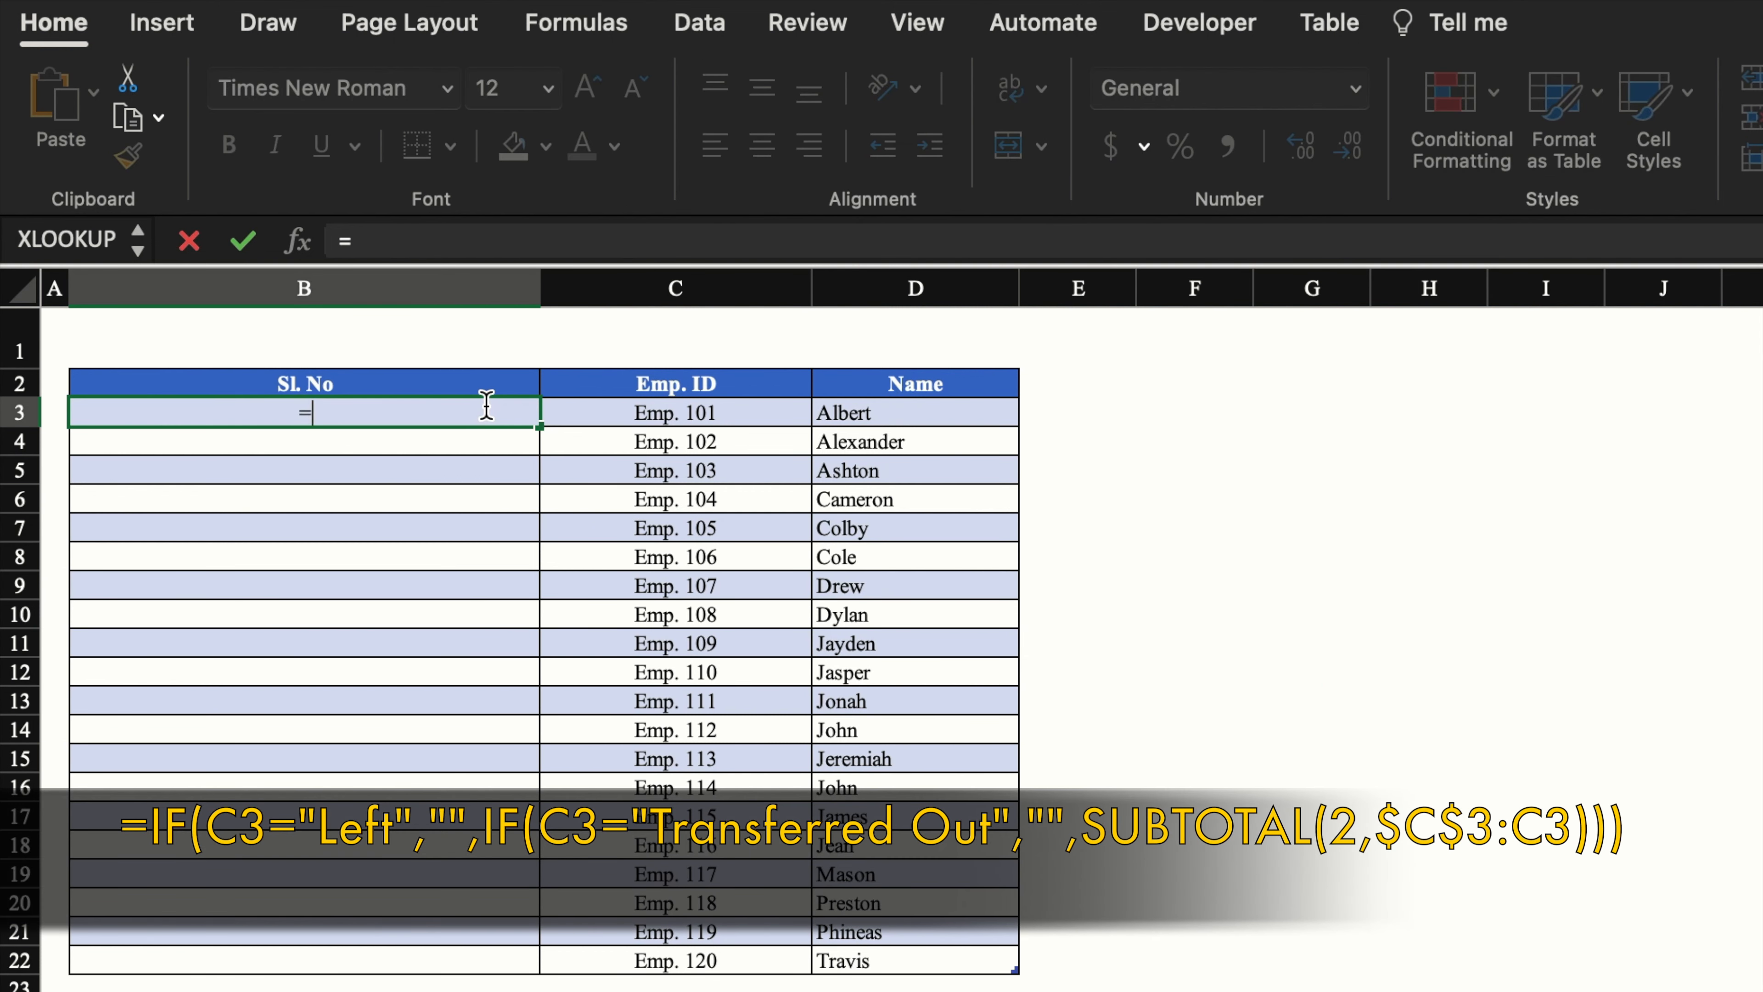
{"action": "type", "text": "Sub"}
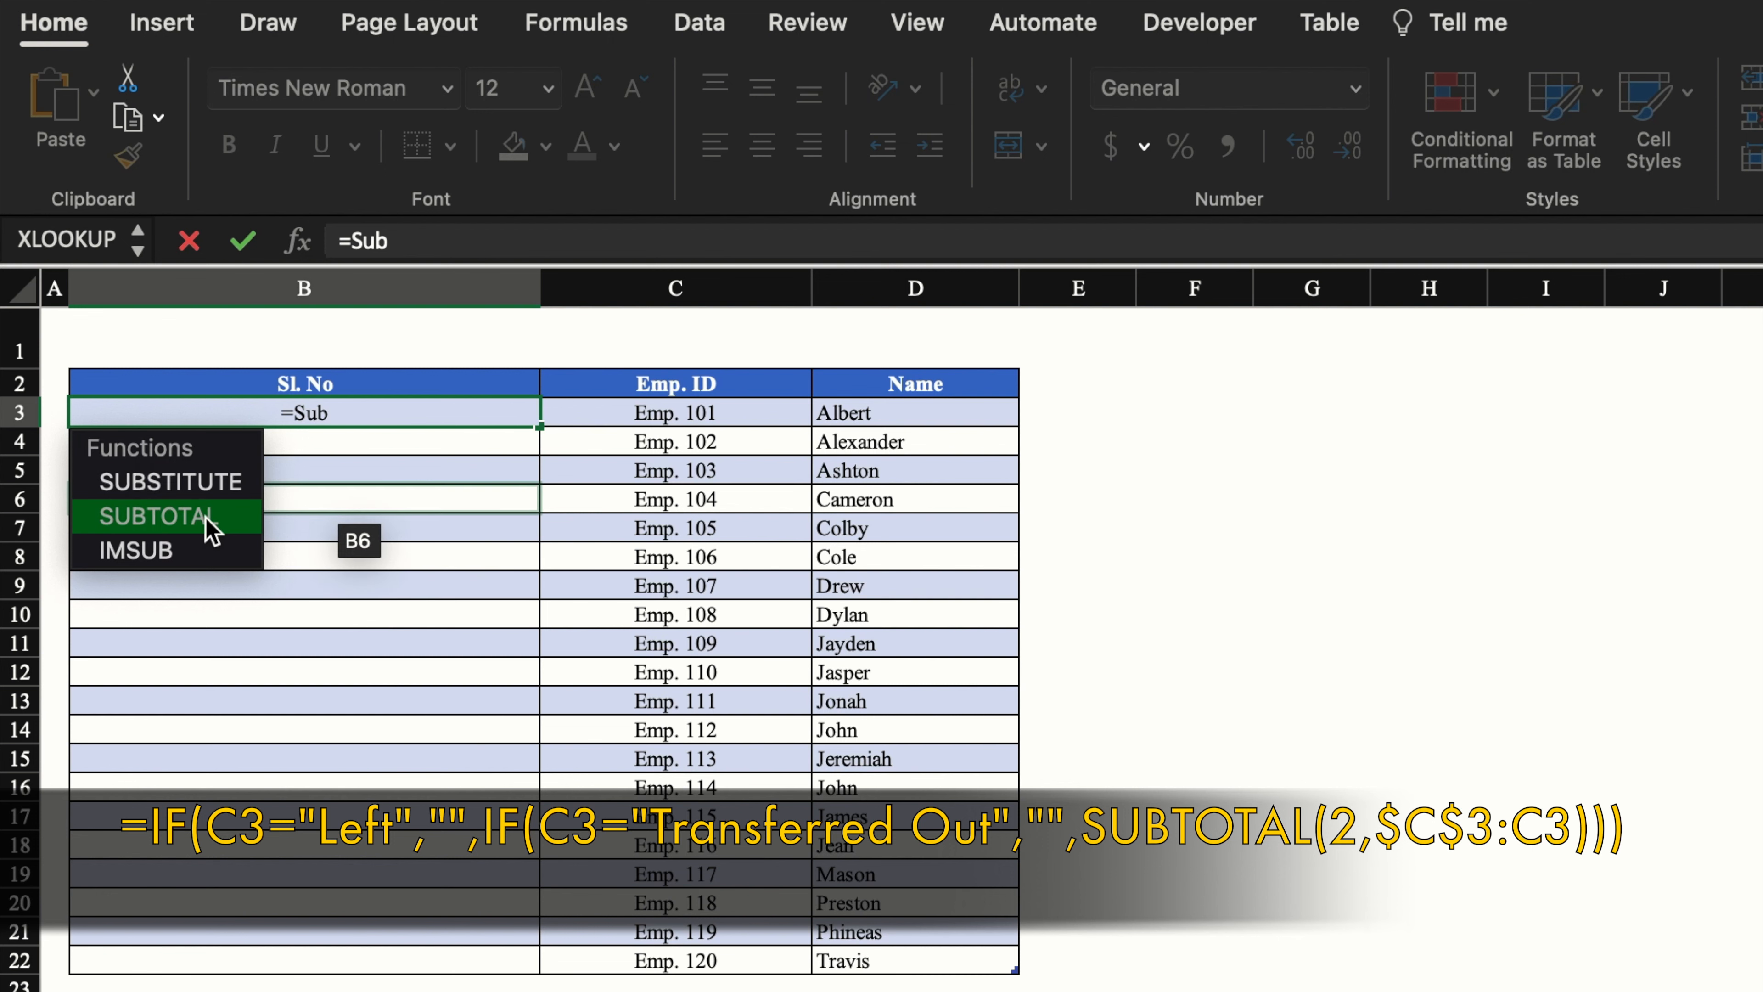
{"action": "double_click", "coordinate": [206, 518]}
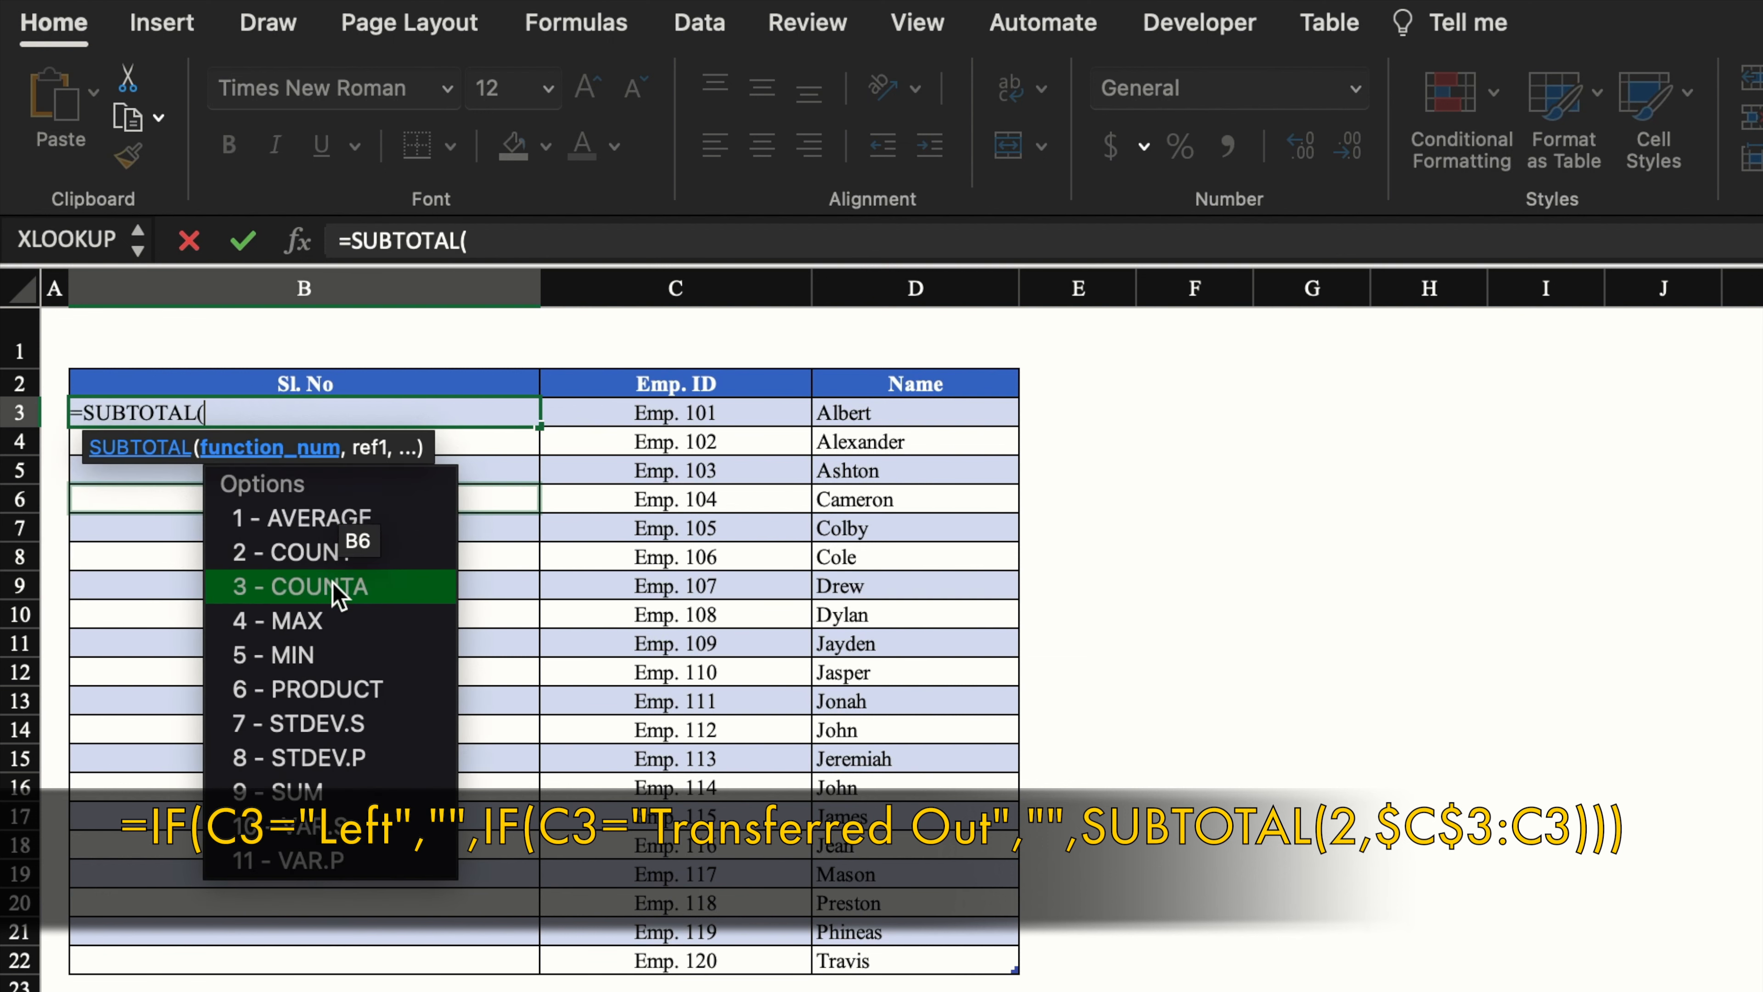
{"action": "double_click", "coordinate": [304, 553]}
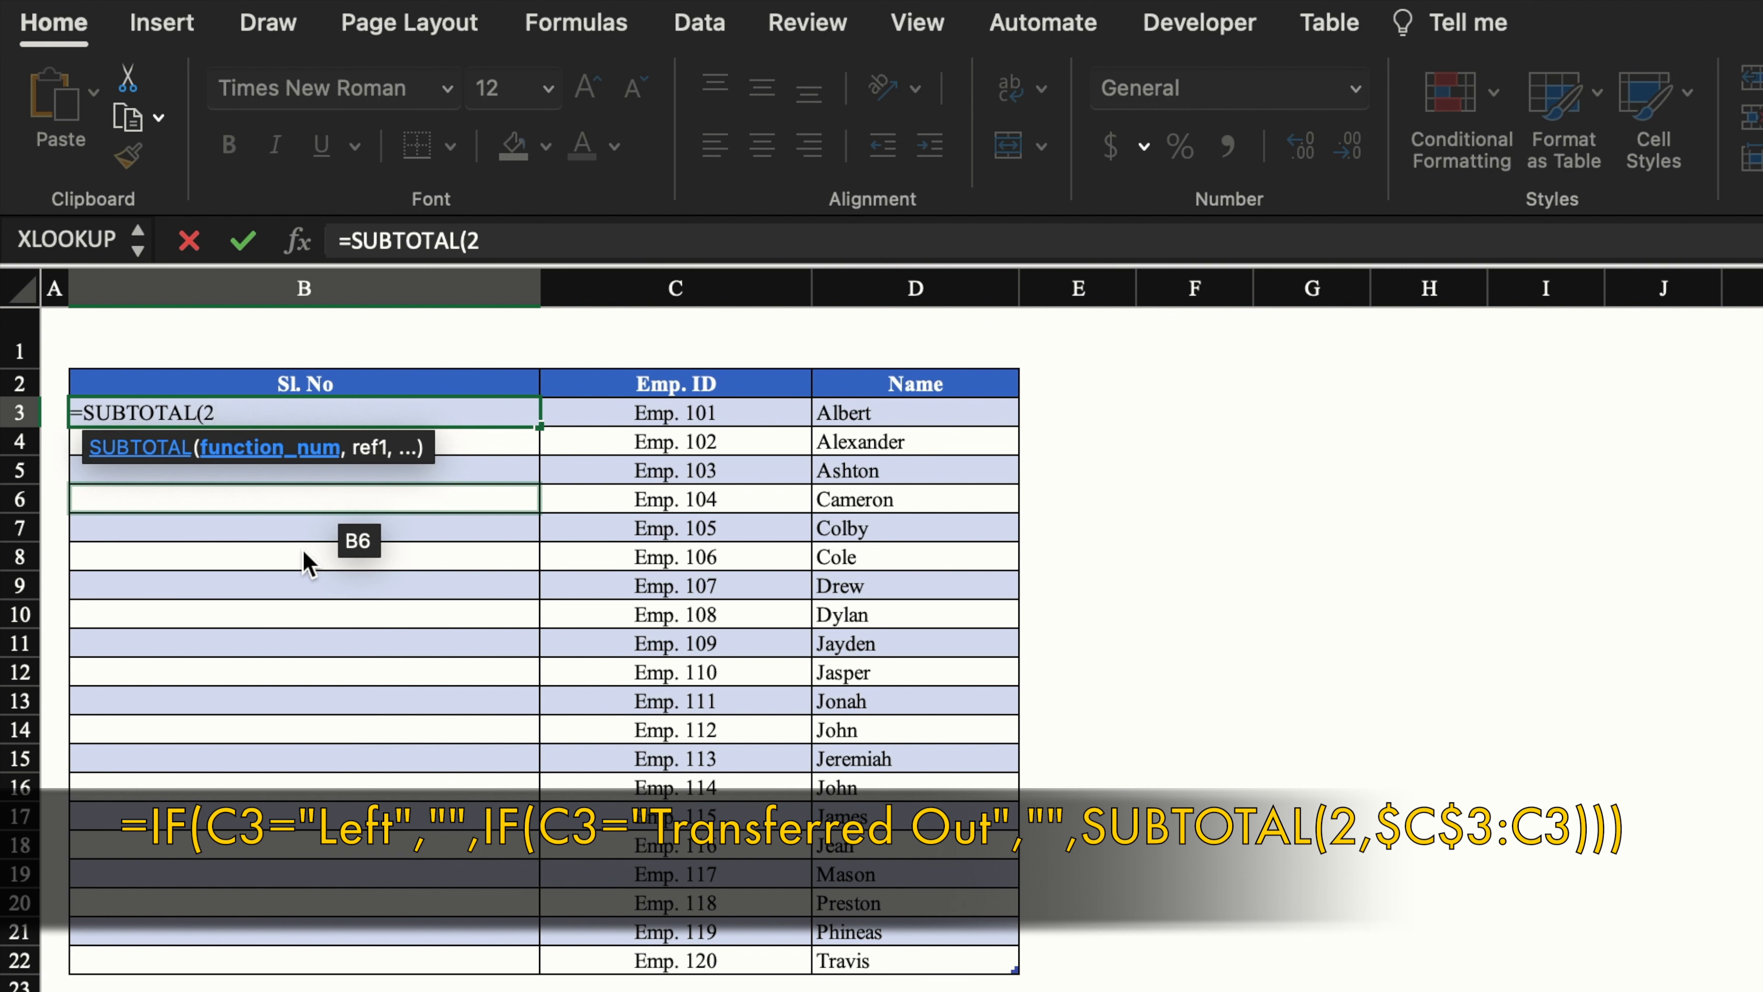
{"action": "type", "text": ","}
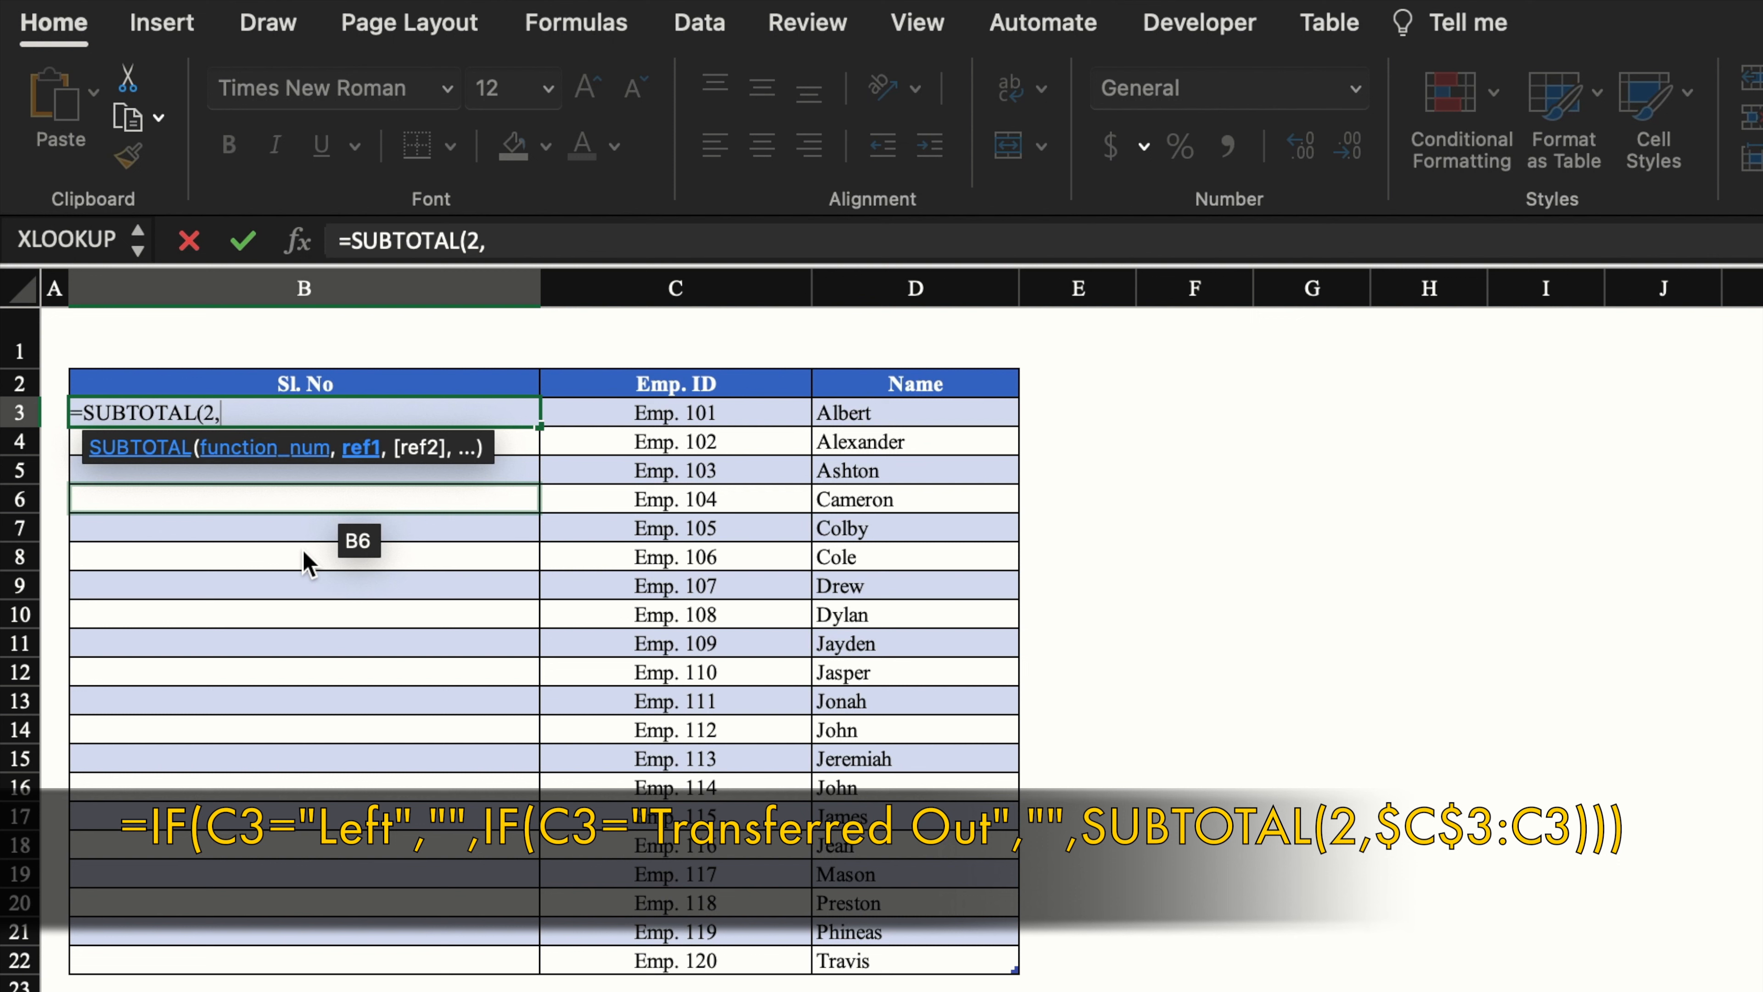
{"action": "left_click", "coordinate": [667, 417]}
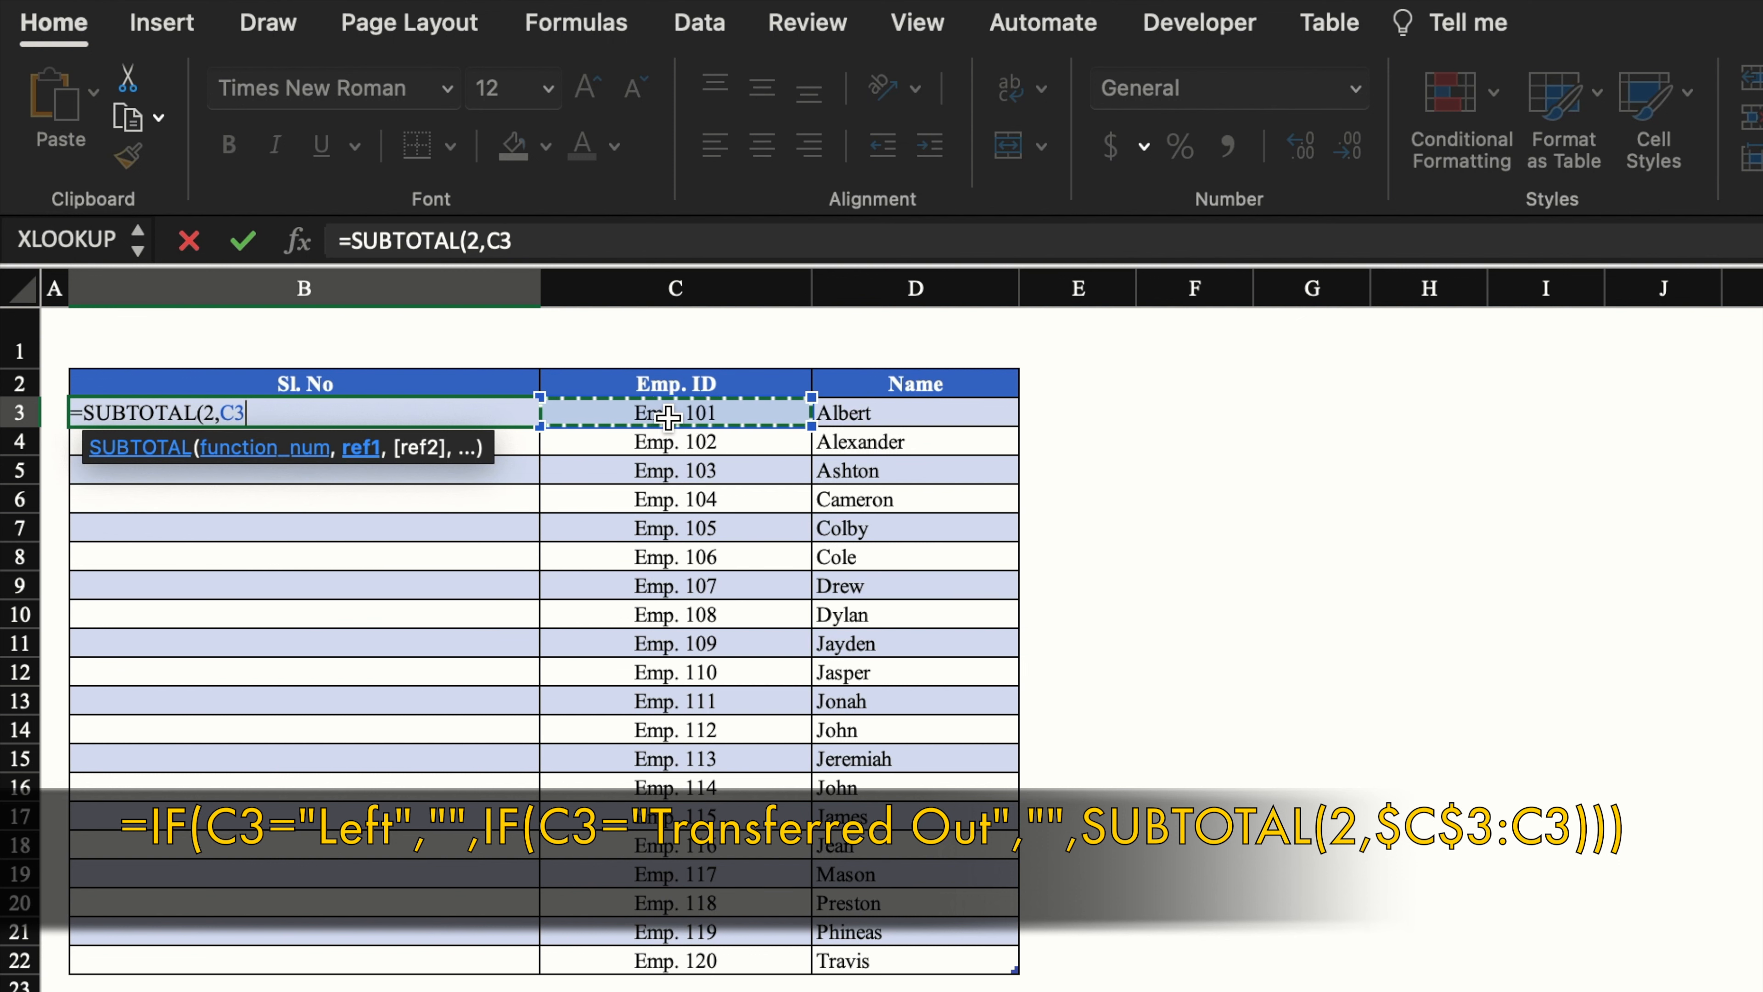
{"action": "key", "text": "F4"}
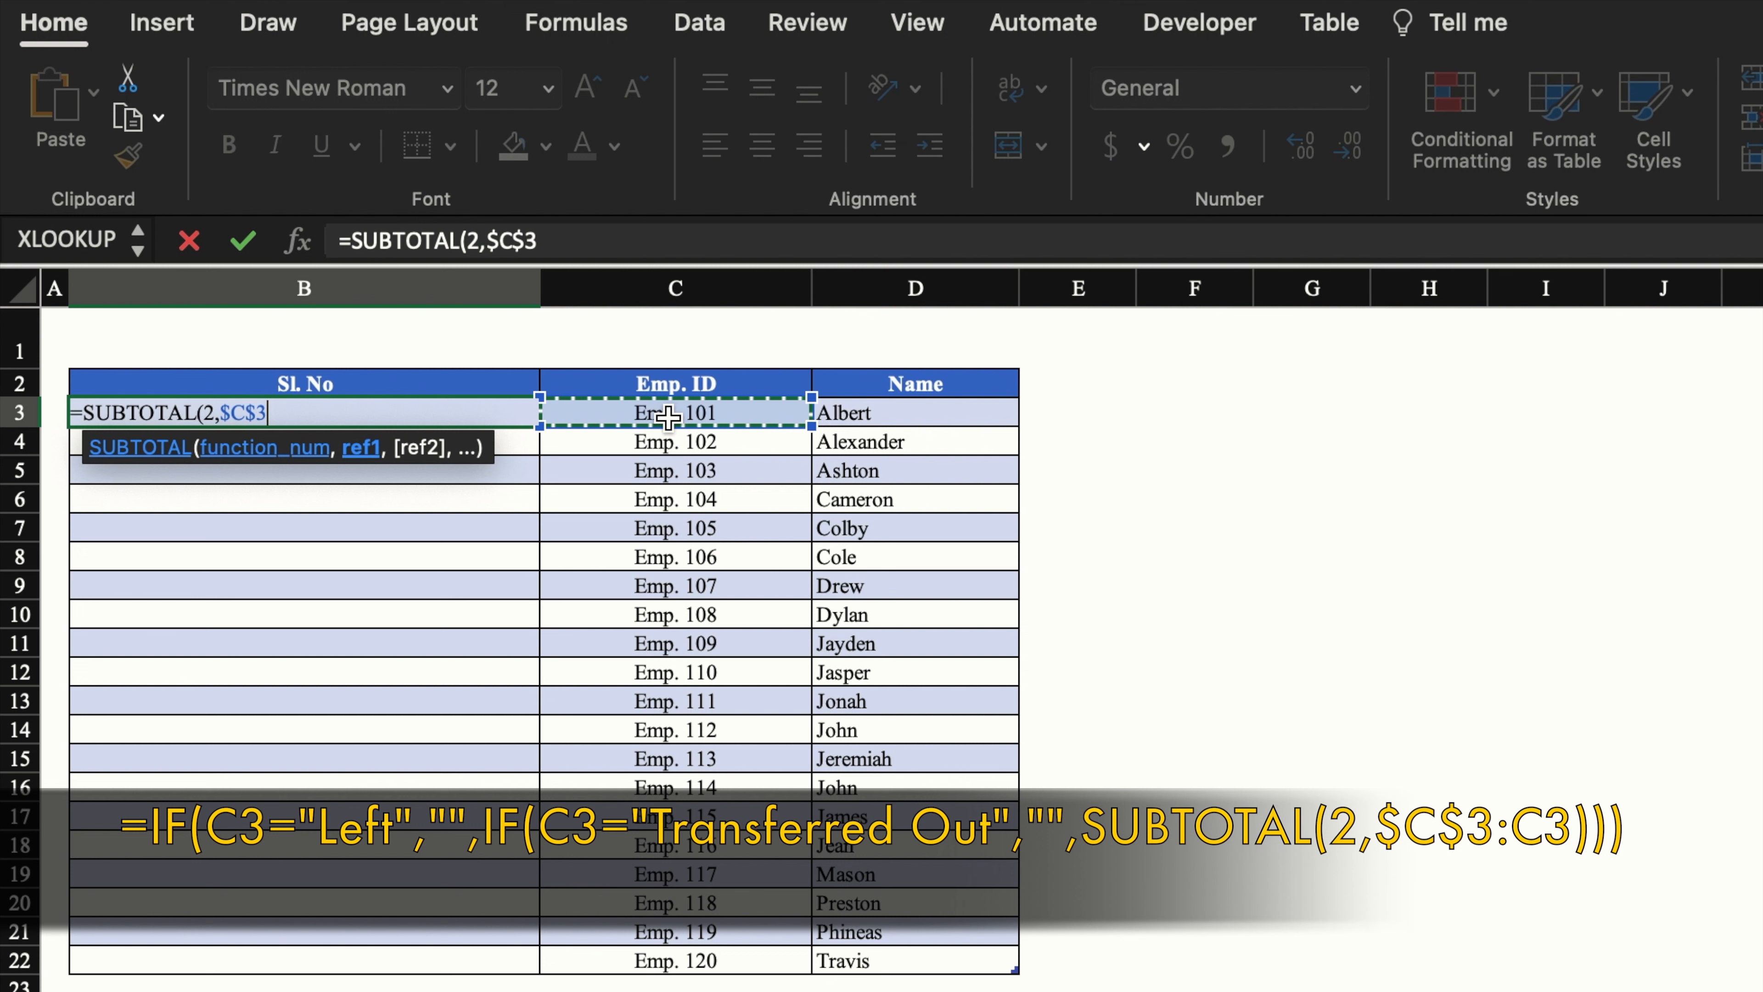
{"action": "type", "text": ":"}
{"action": "left_click", "coordinate": [668, 416]}
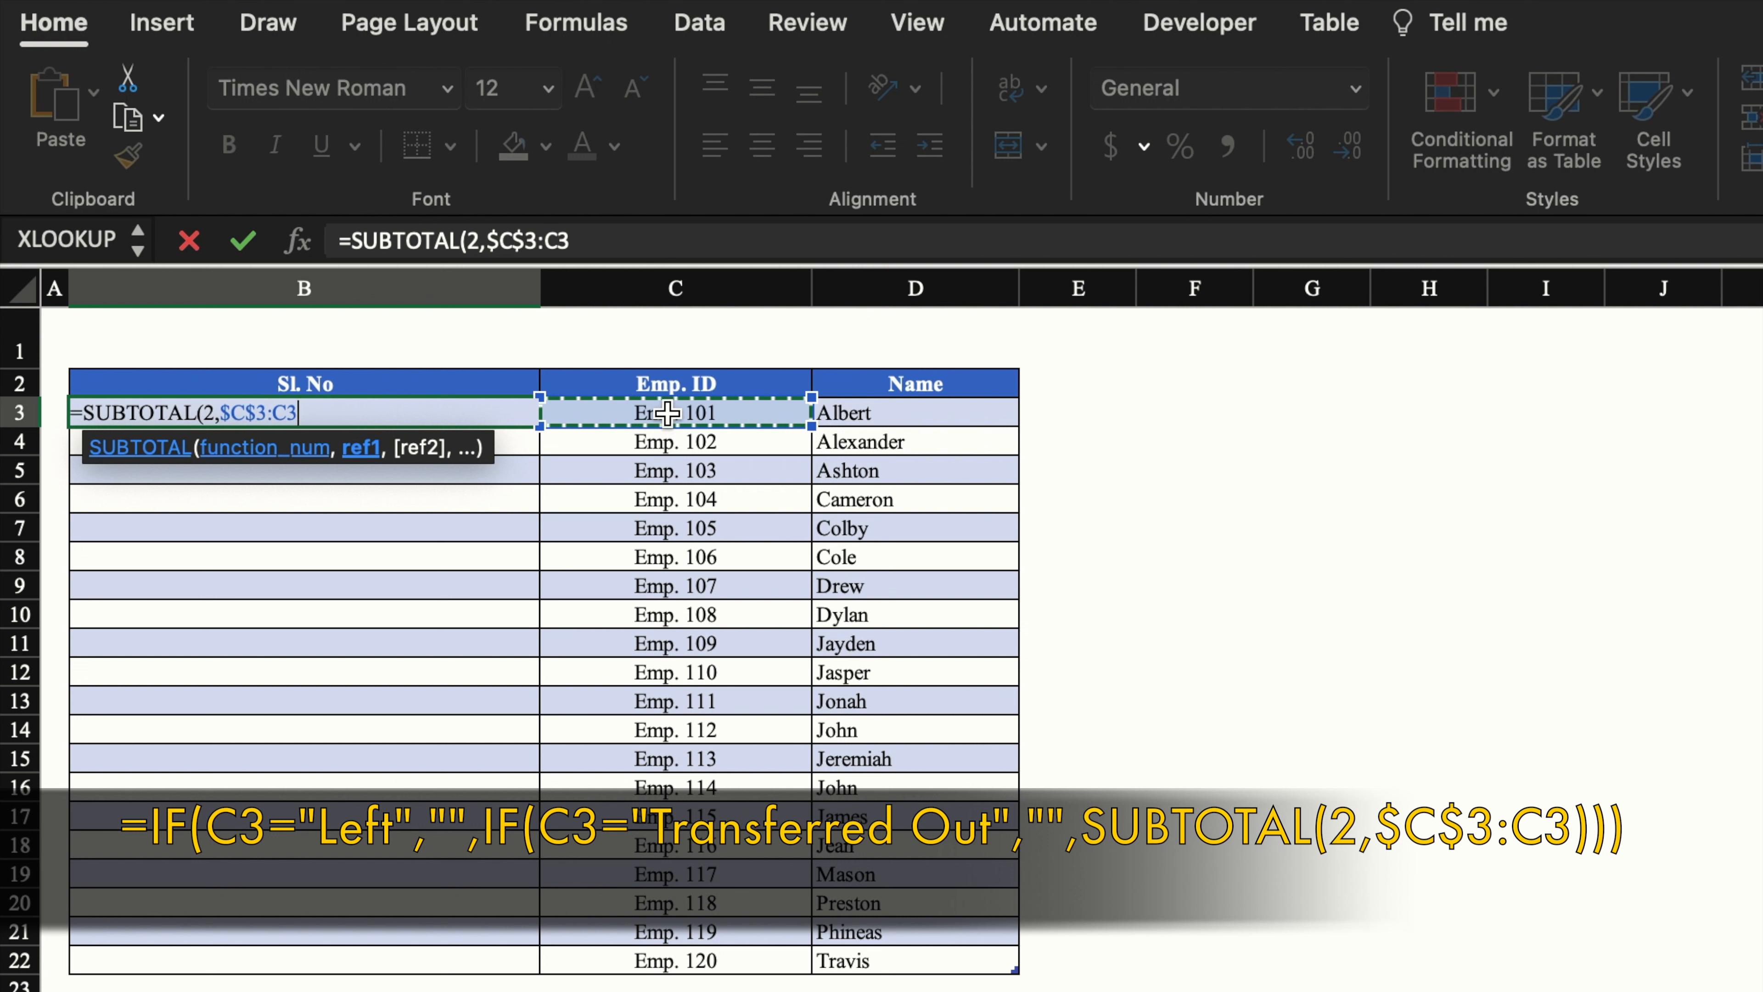
{"action": "type", "text": ")"}
{"action": "key", "text": "Return"}
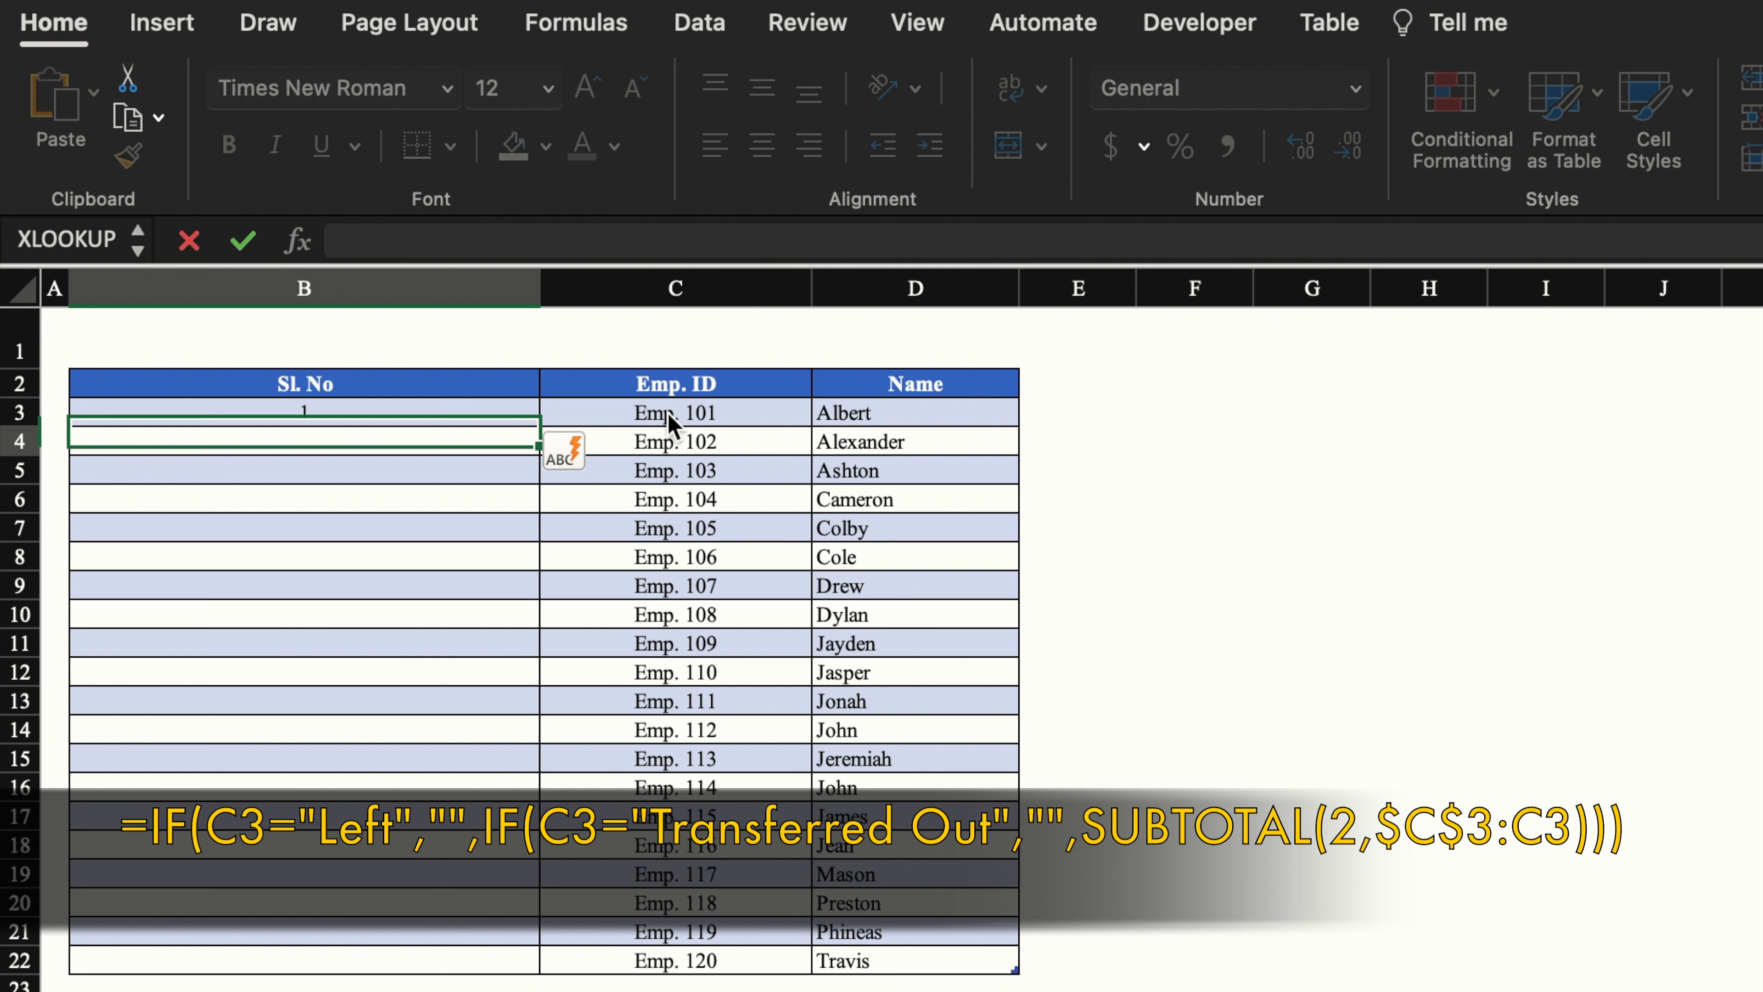
Fill the SUBTOTAL formula from B3 down the Sl. No column to B22
{"action": "left_click", "coordinate": [433, 409]}
{"action": "left_click_drag", "start_coordinate": [541, 428], "coordinate": [535, 971]}
{"action": "left_click", "coordinate": [663, 558]}
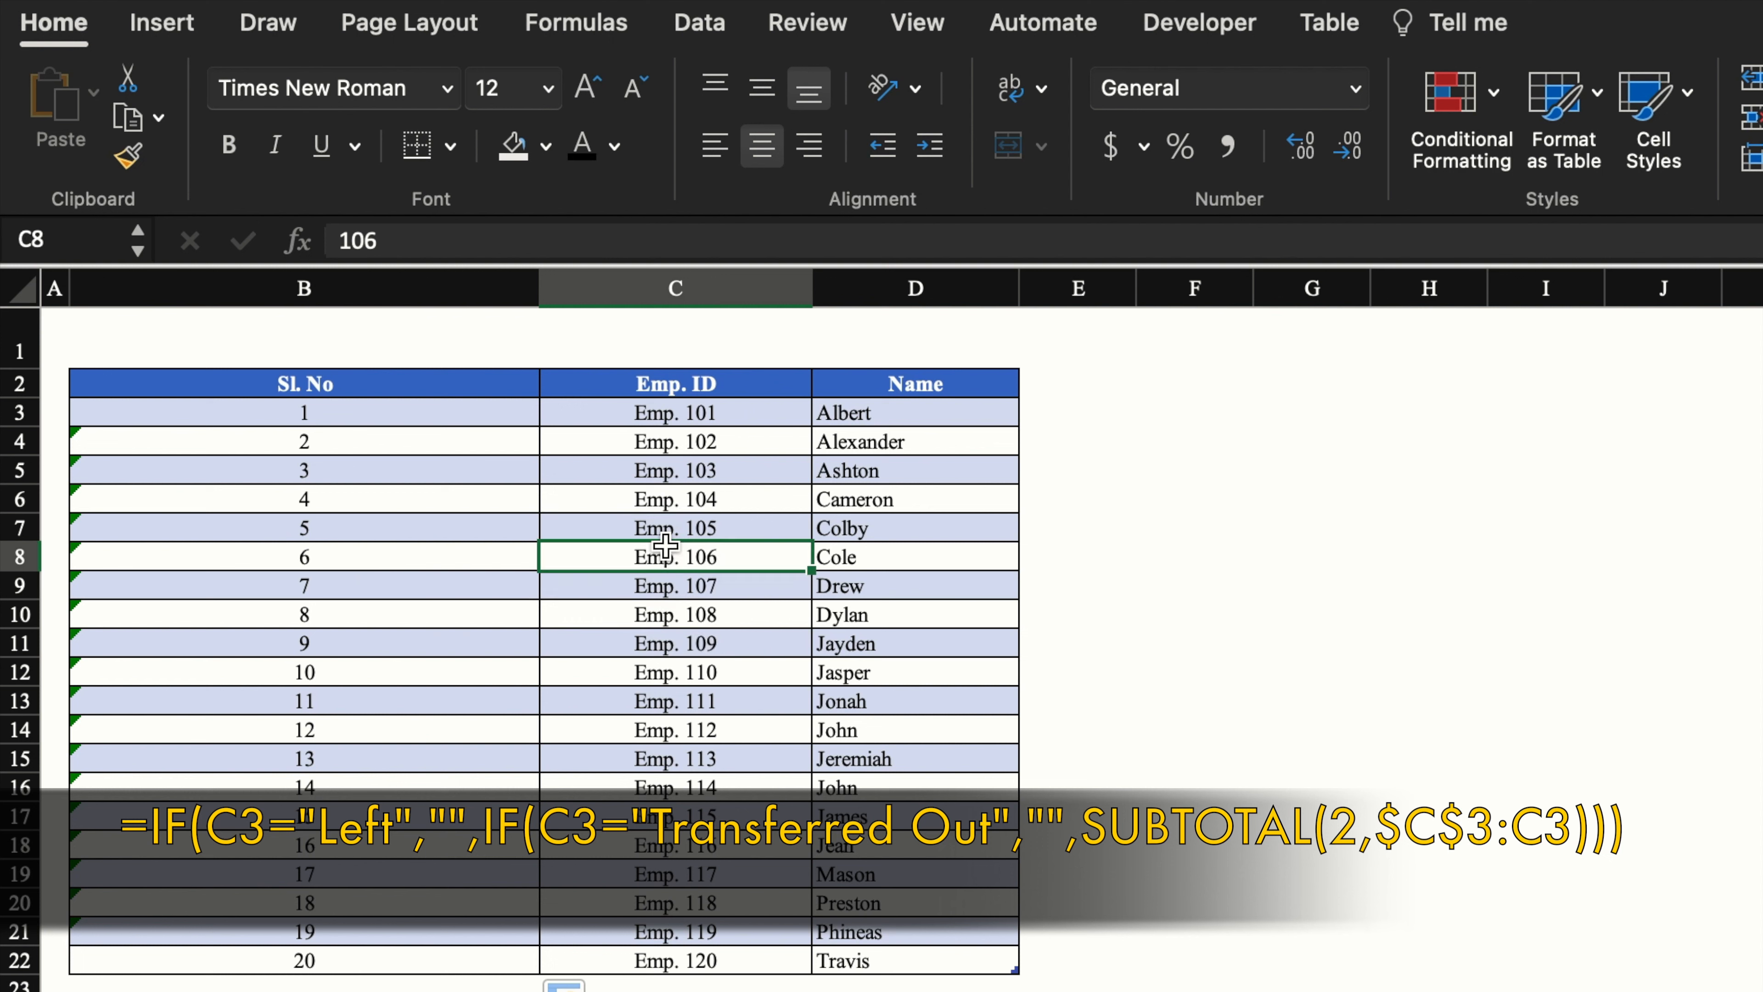
Test the serial numbering by clearing the Emp. IDs in C7:C12 and undoing the deletion
{"action": "left_click_drag", "start_coordinate": [664, 529], "coordinate": [671, 655]}
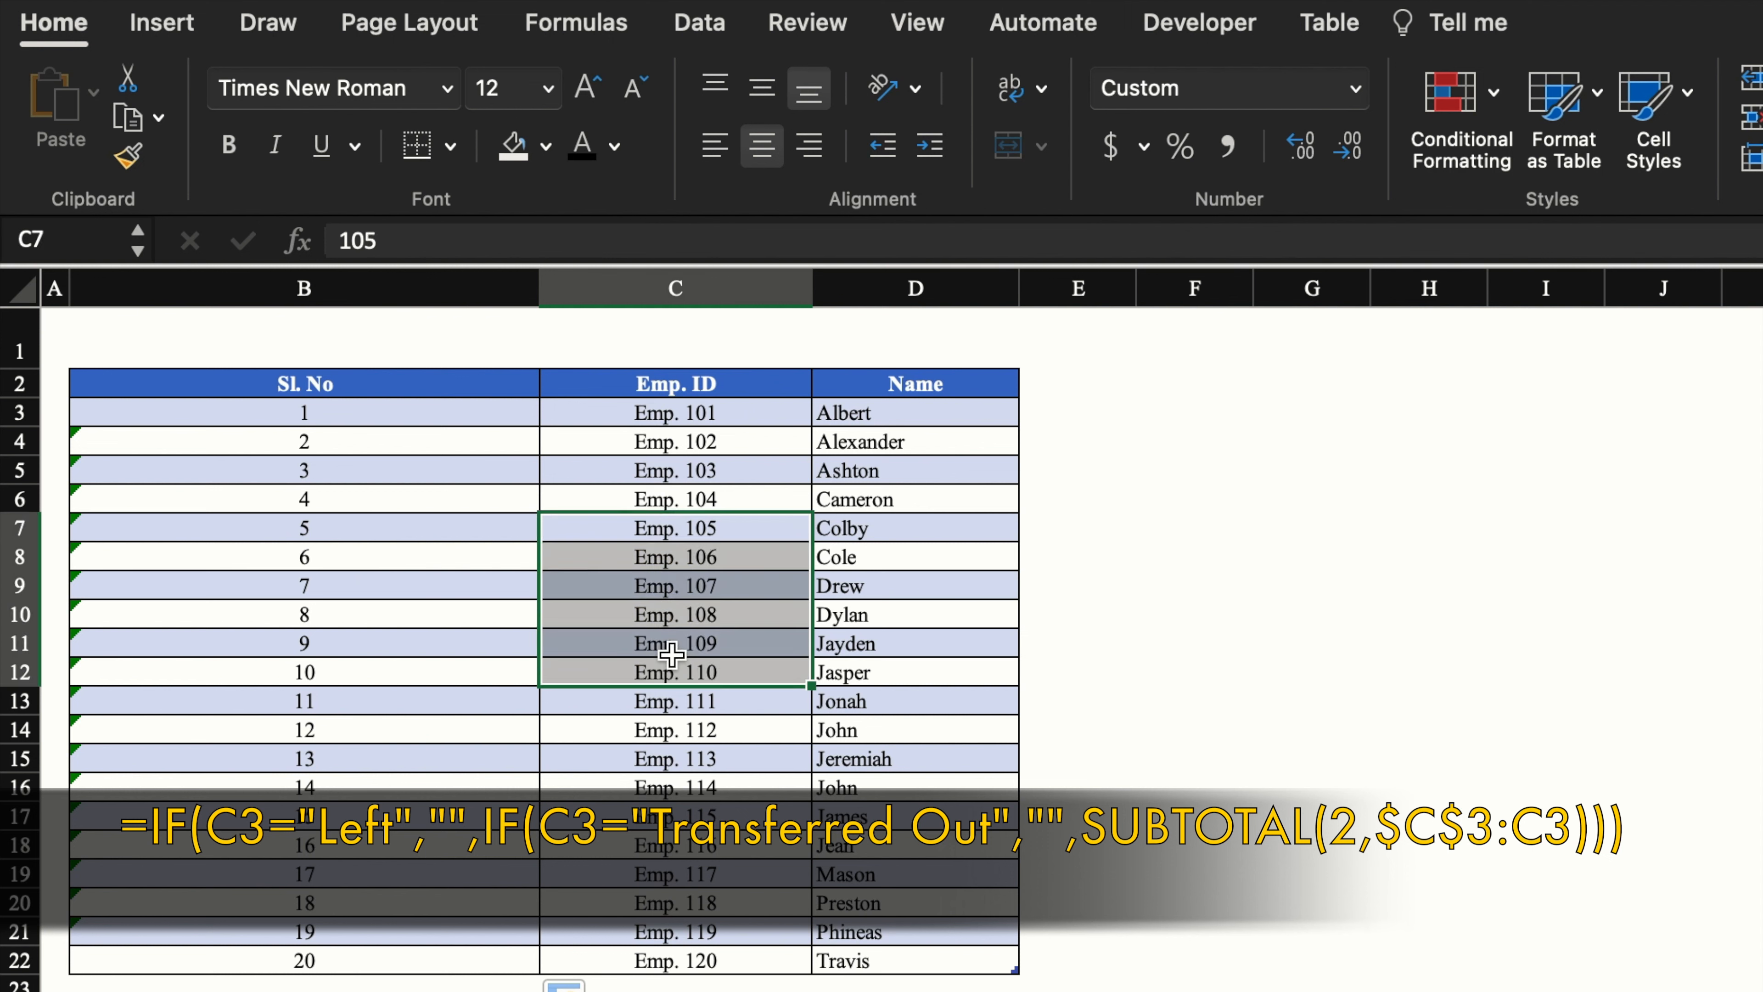
{"action": "key", "text": "Delete"}
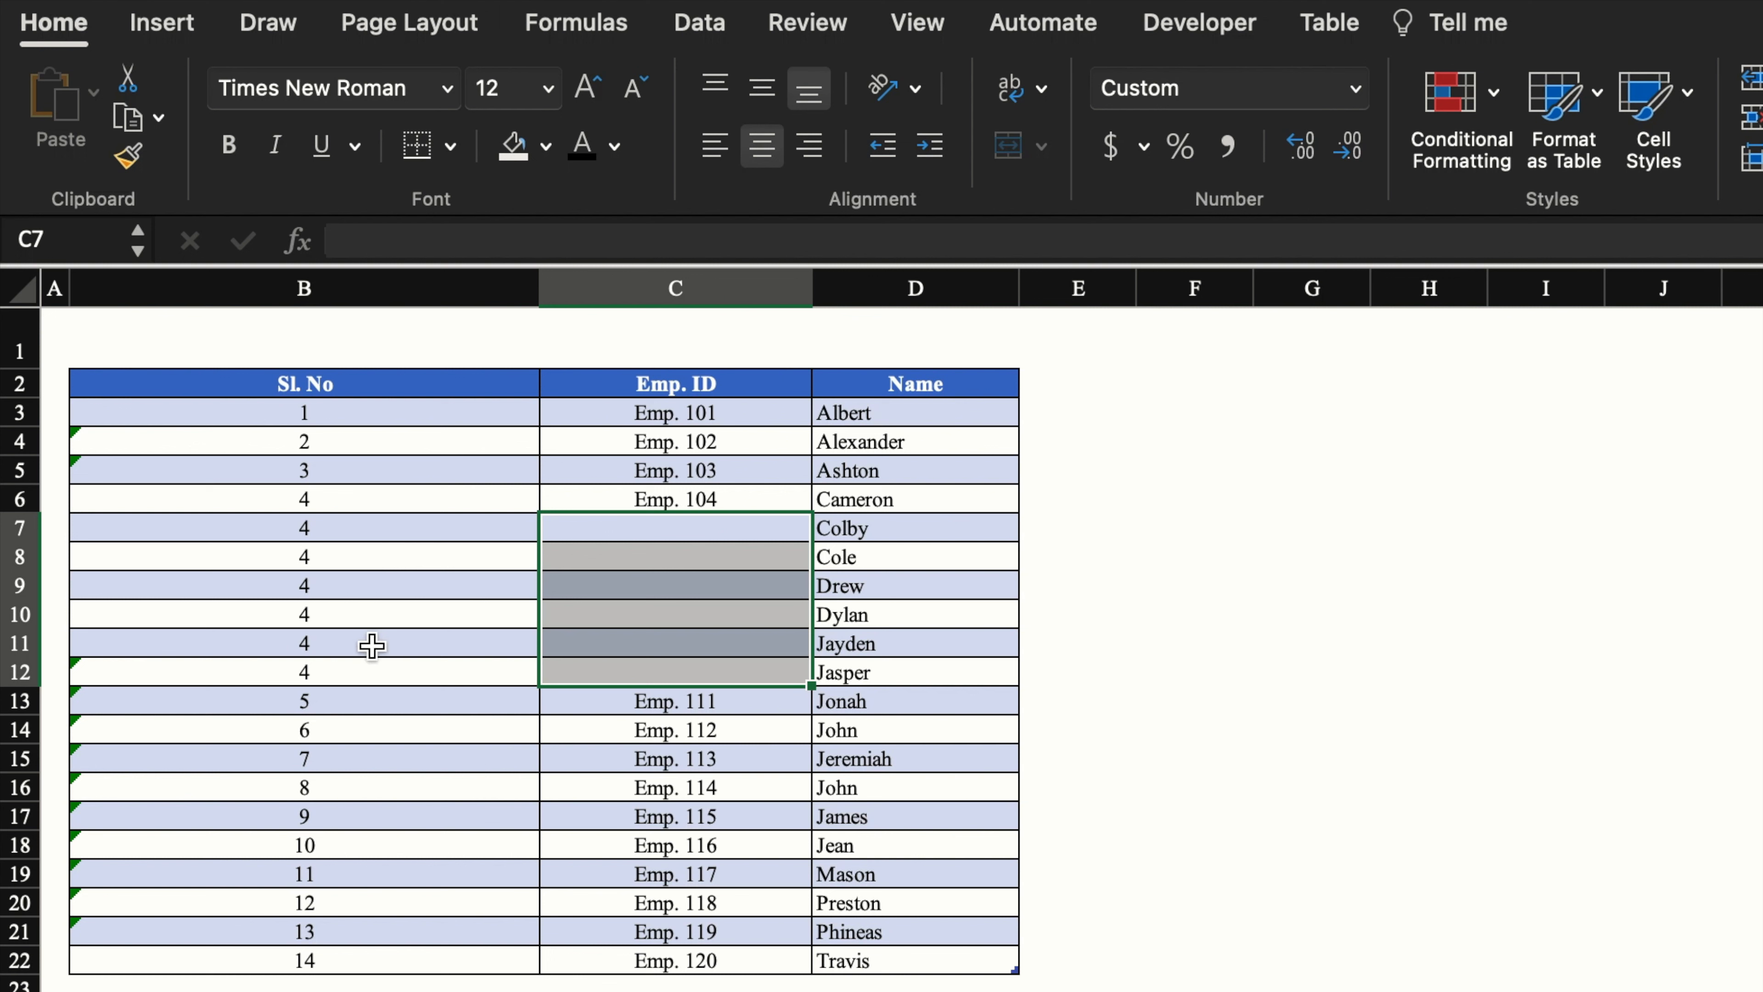
{"action": "key", "text": "super+z"}
Put an IF before the SUBTOTAL in B3's formula that returns "" when C3="Left"
{"action": "left_click", "coordinate": [367, 411]}
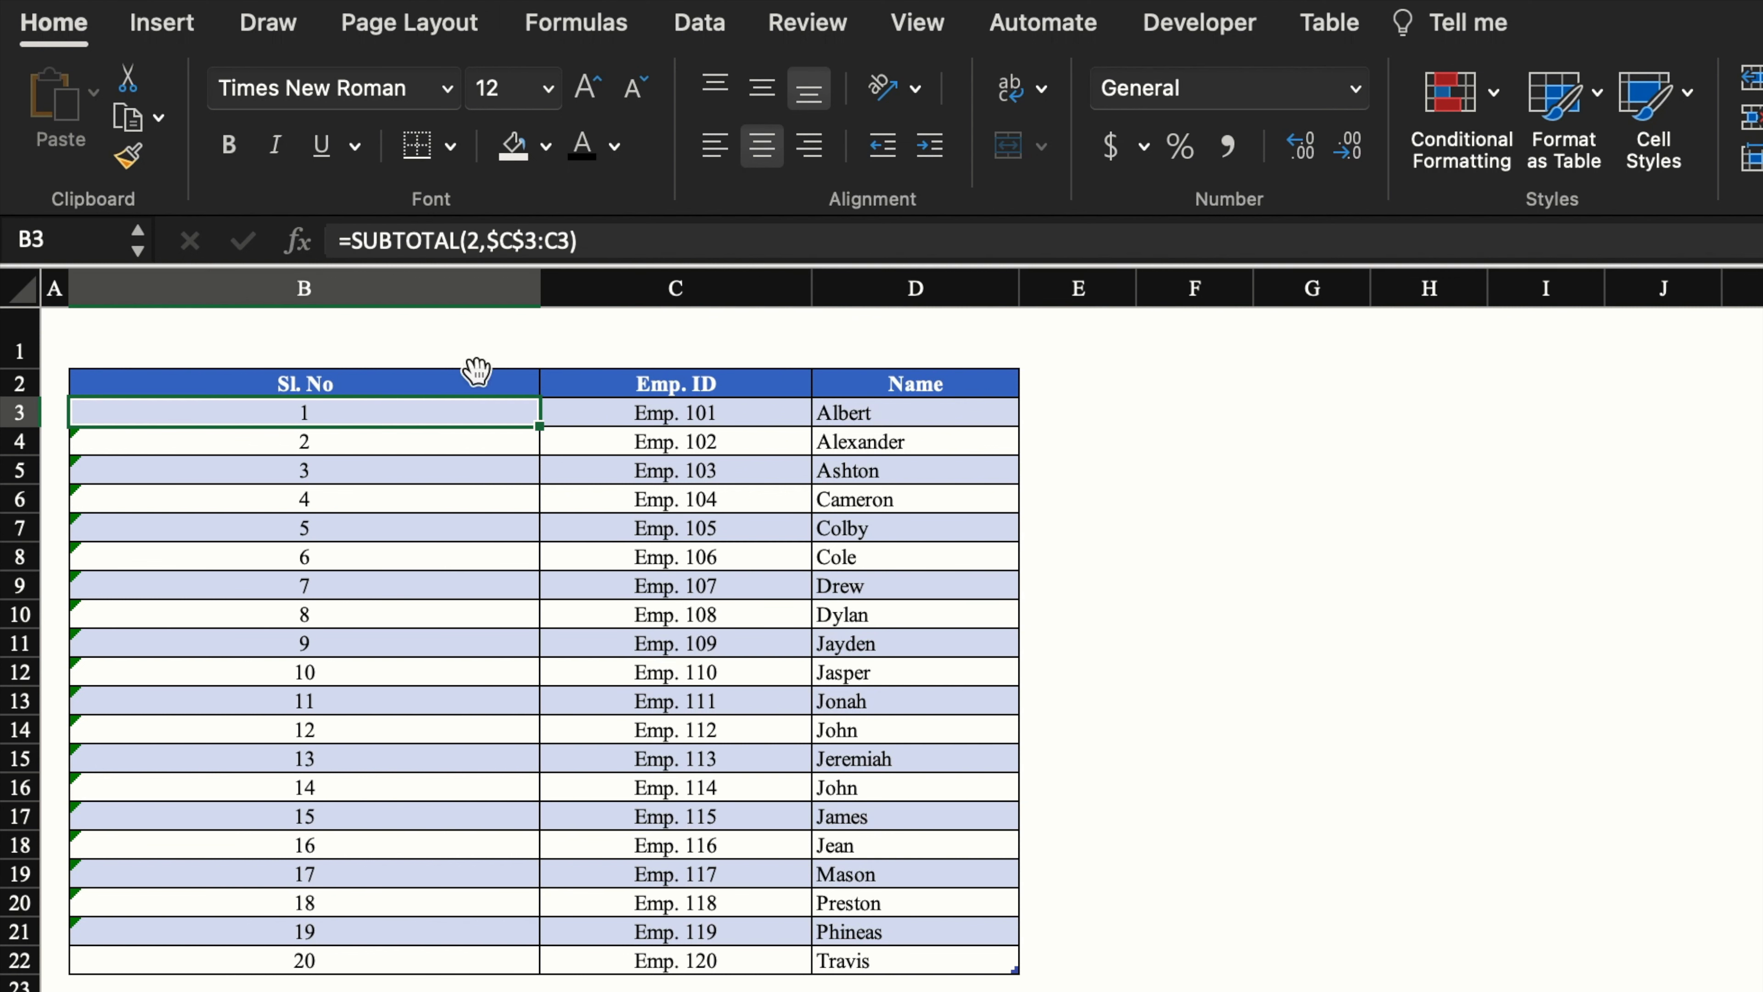
{"action": "left_click", "coordinate": [352, 242]}
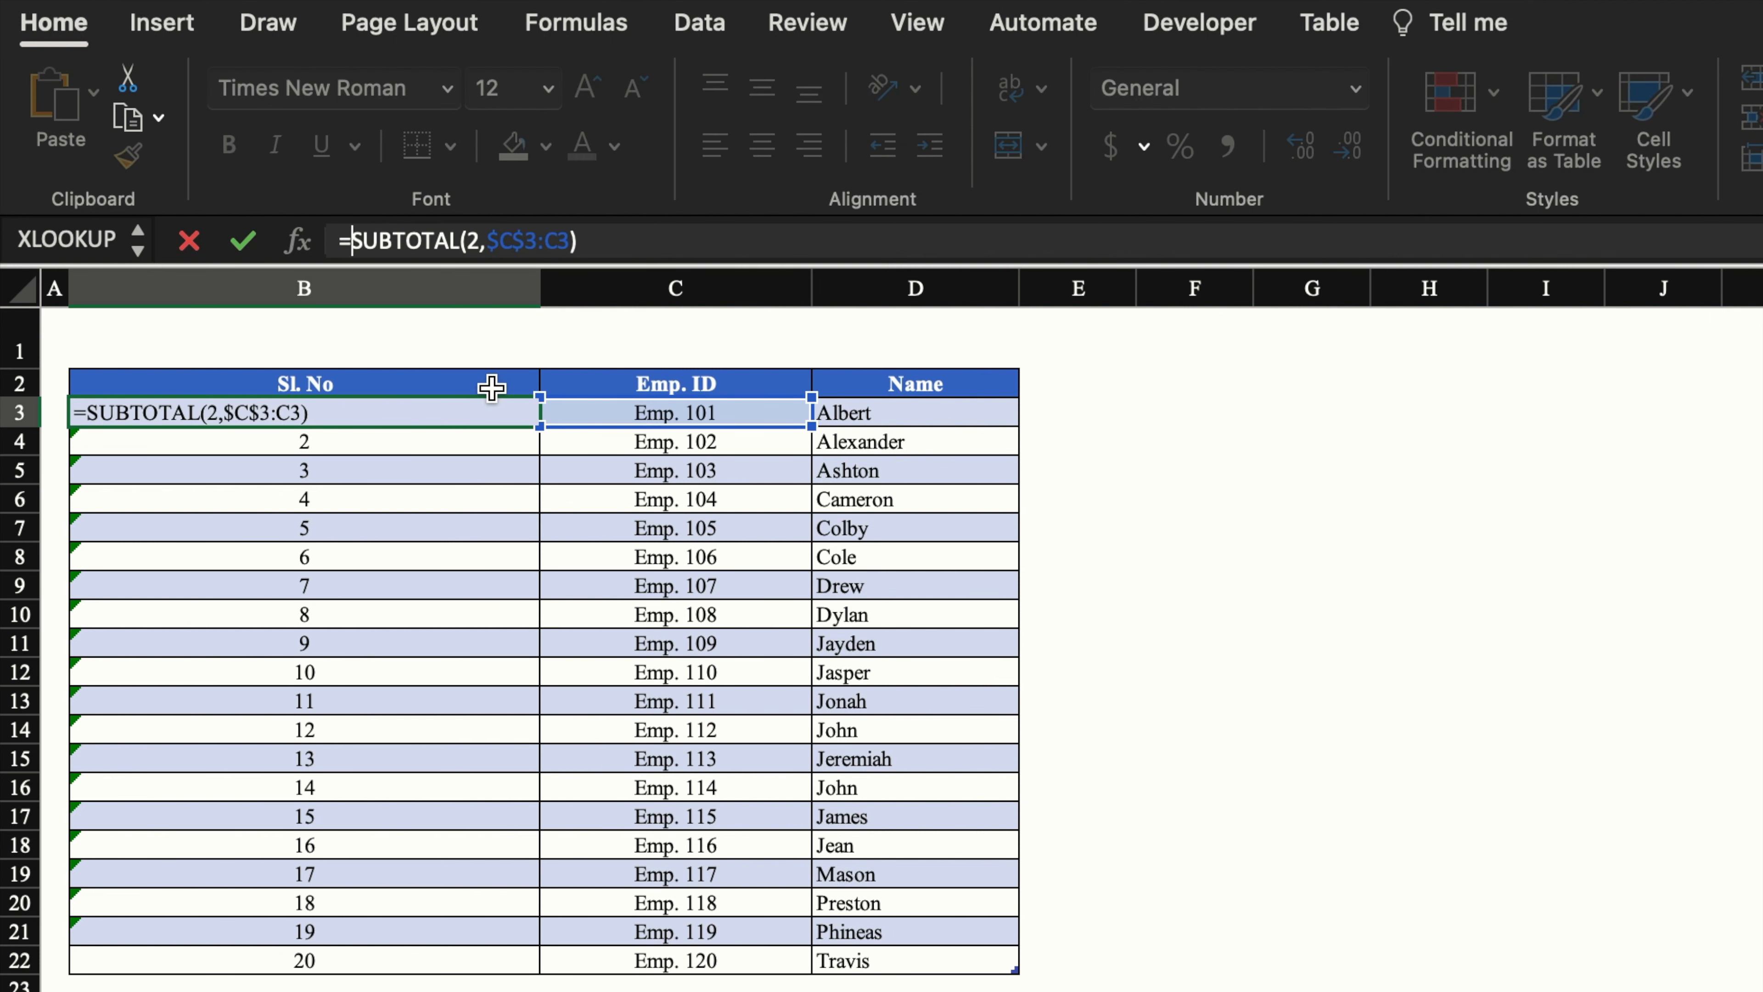
{"action": "type", "text": "if("}
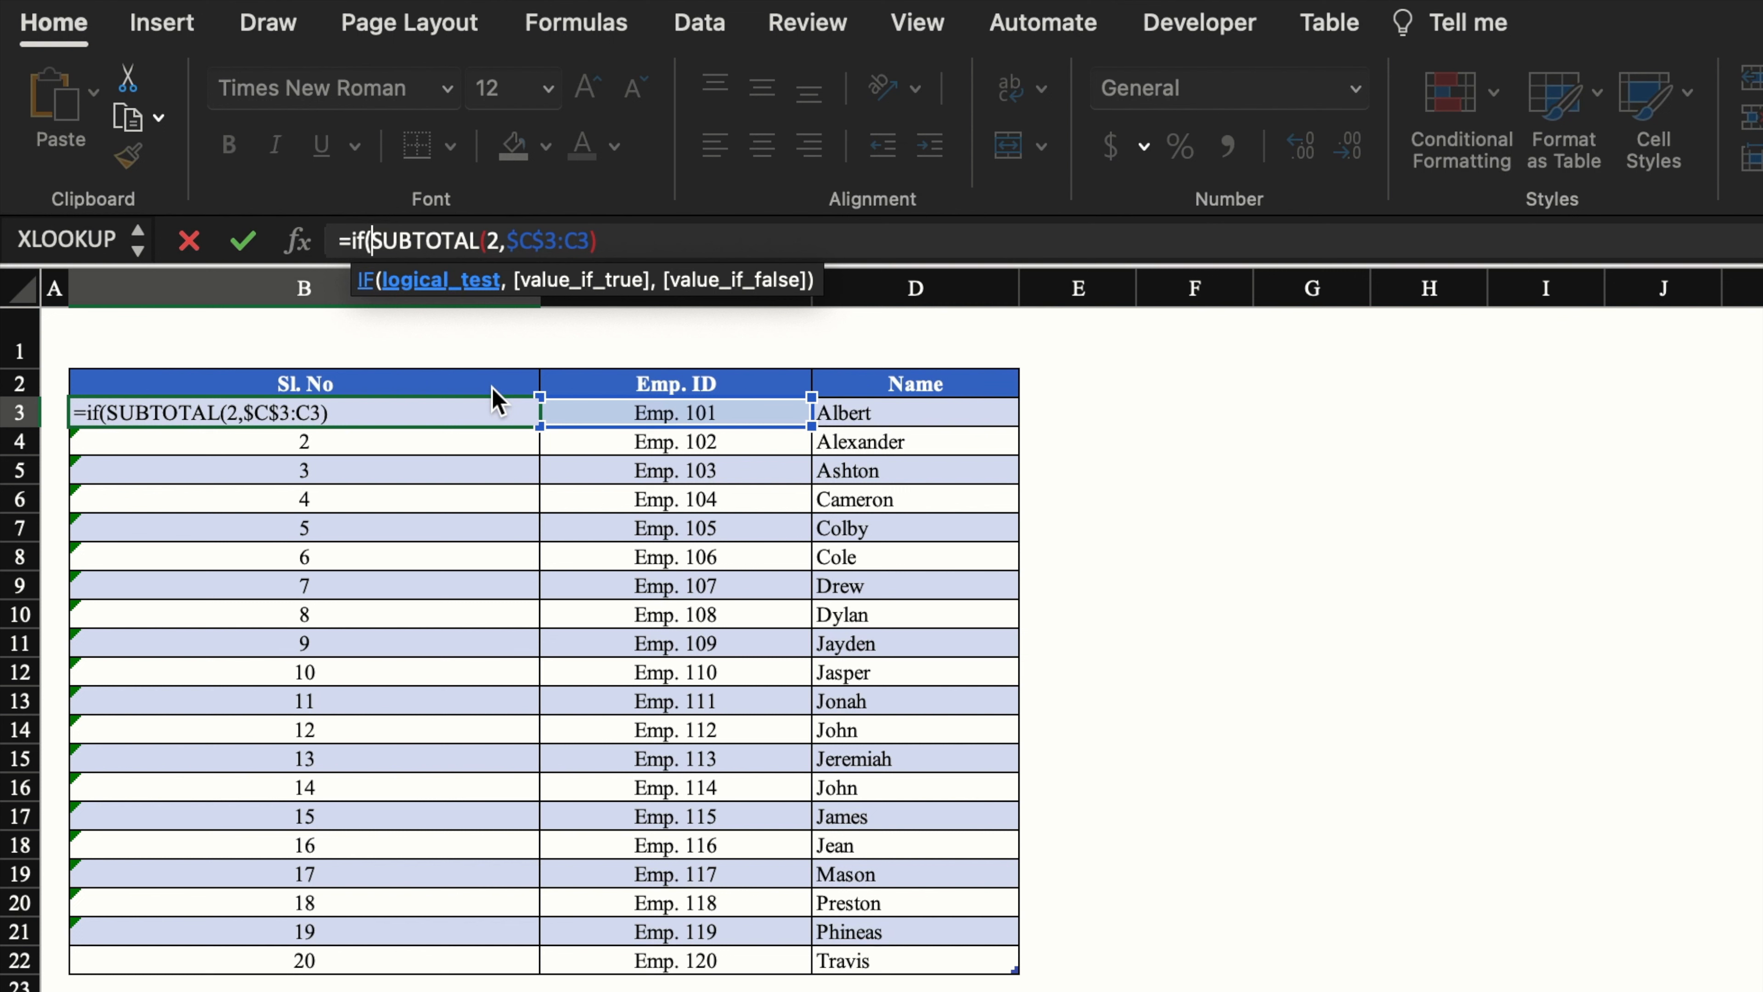
{"action": "left_click", "coordinate": [683, 415]}
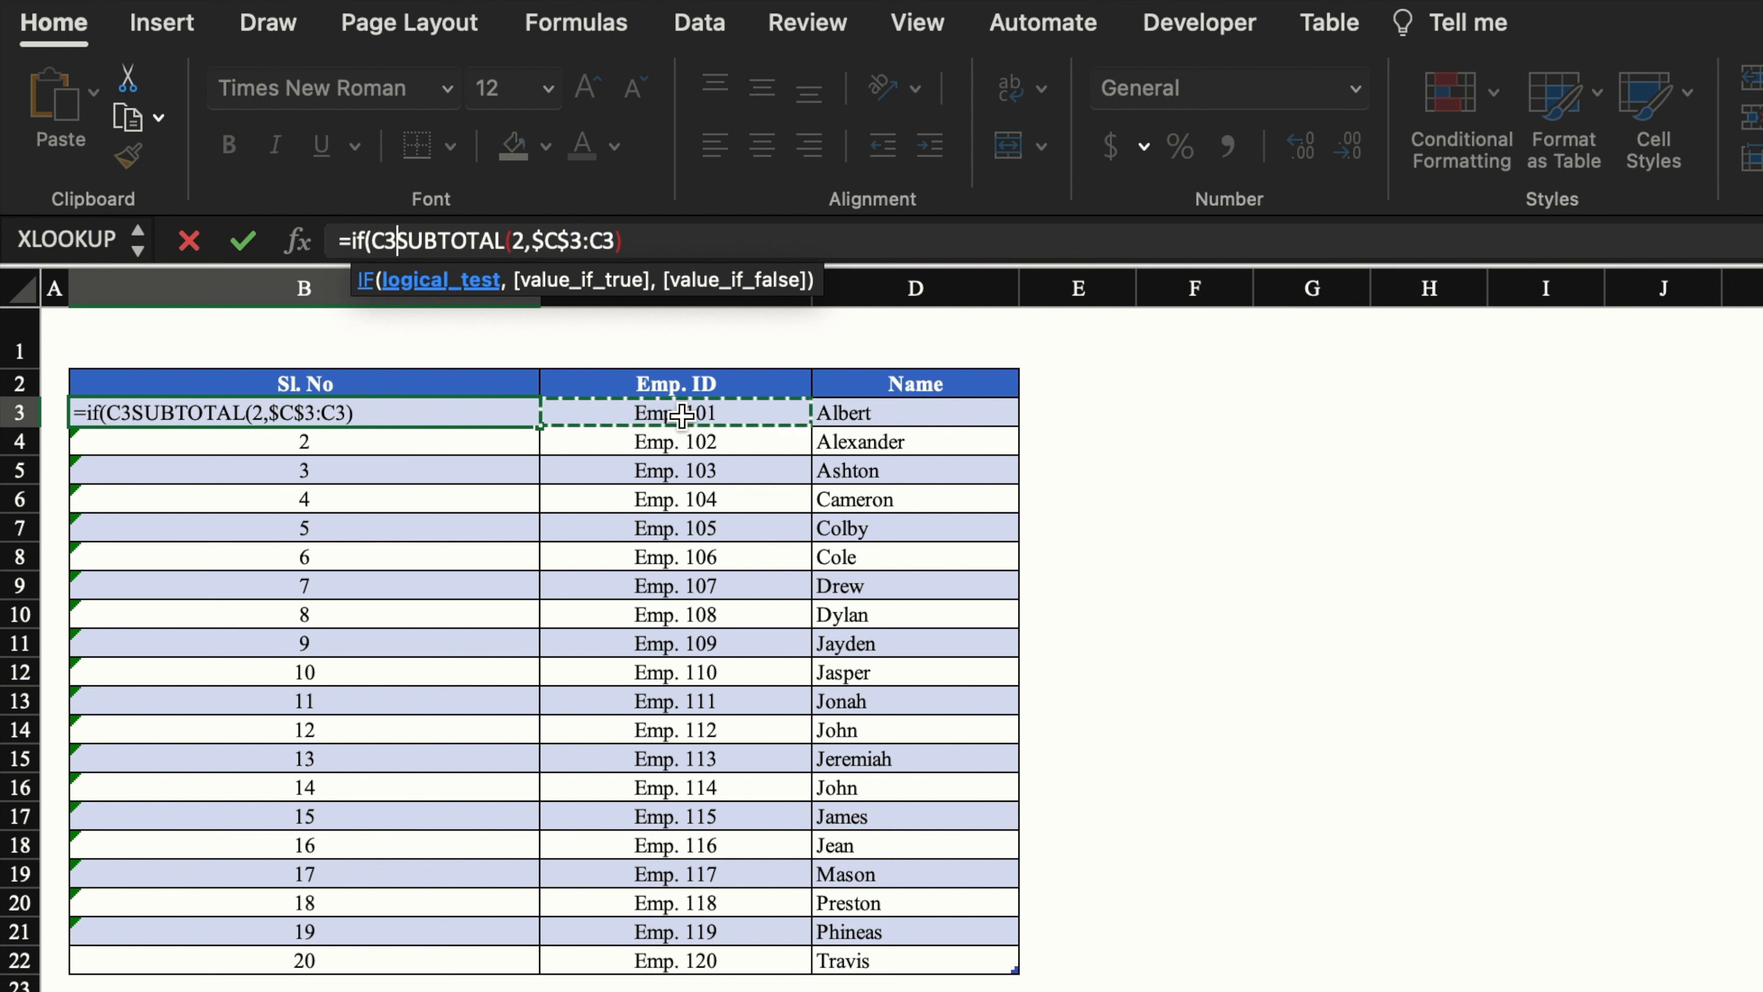
{"action": "type", "text": "="}
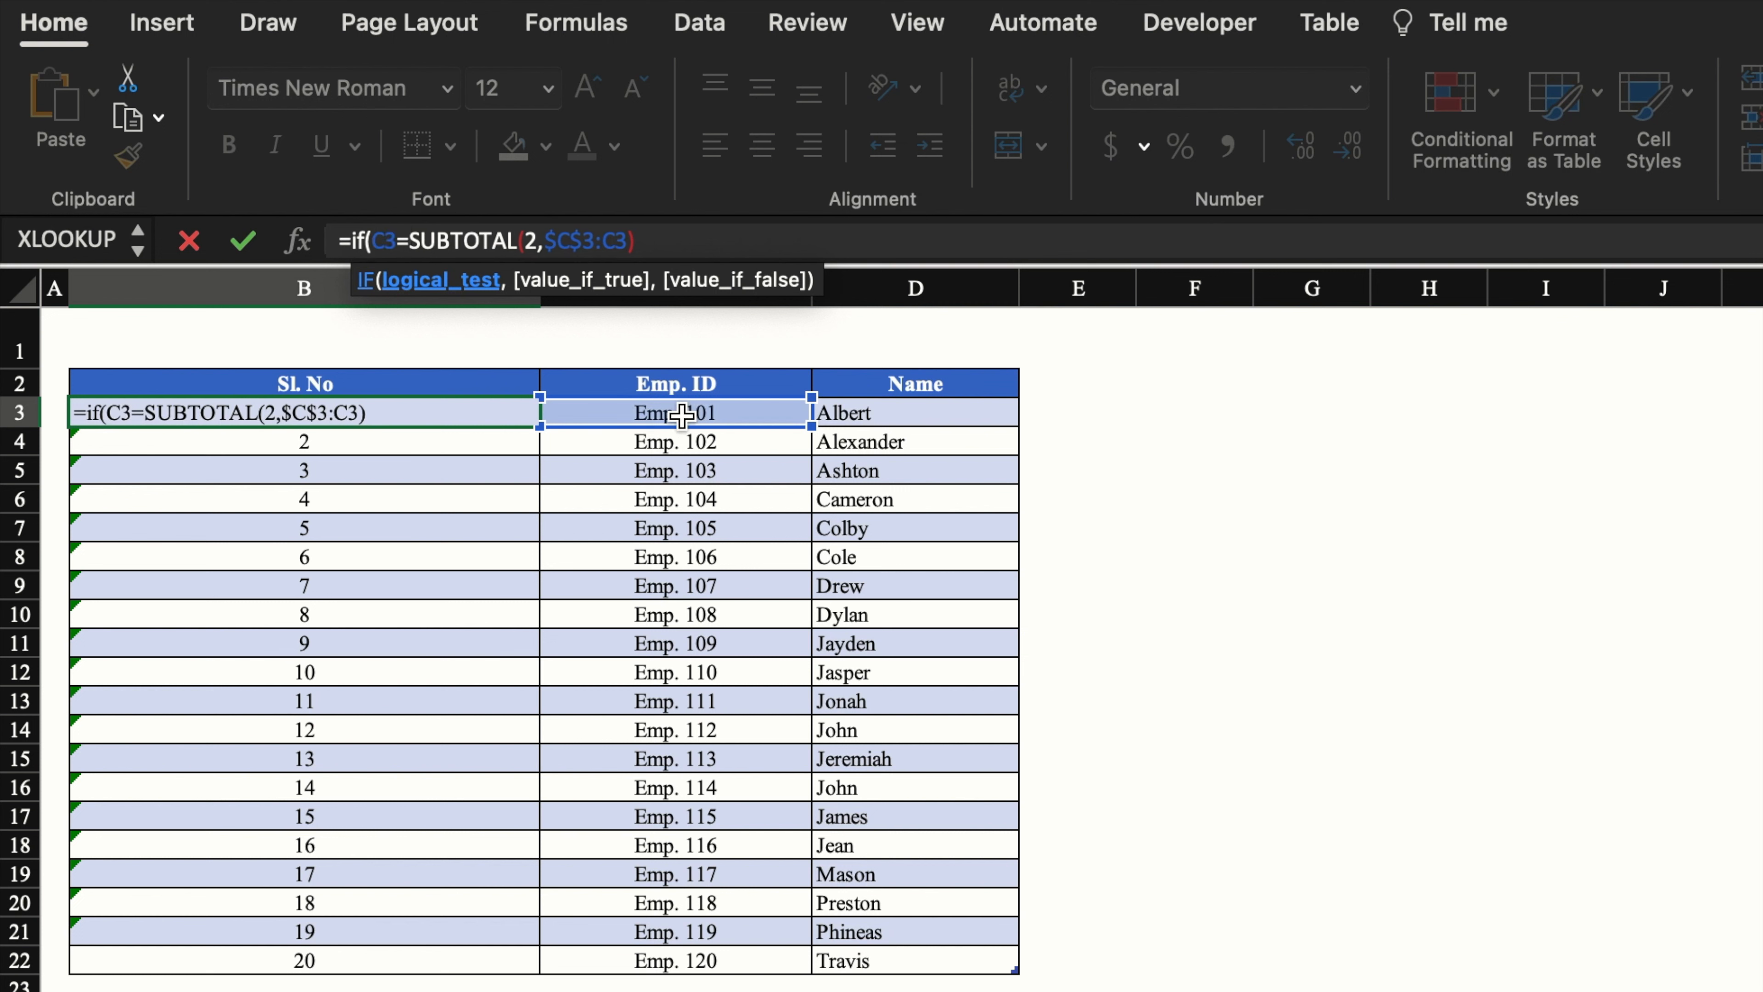
{"action": "type", "text": "\"Left"}
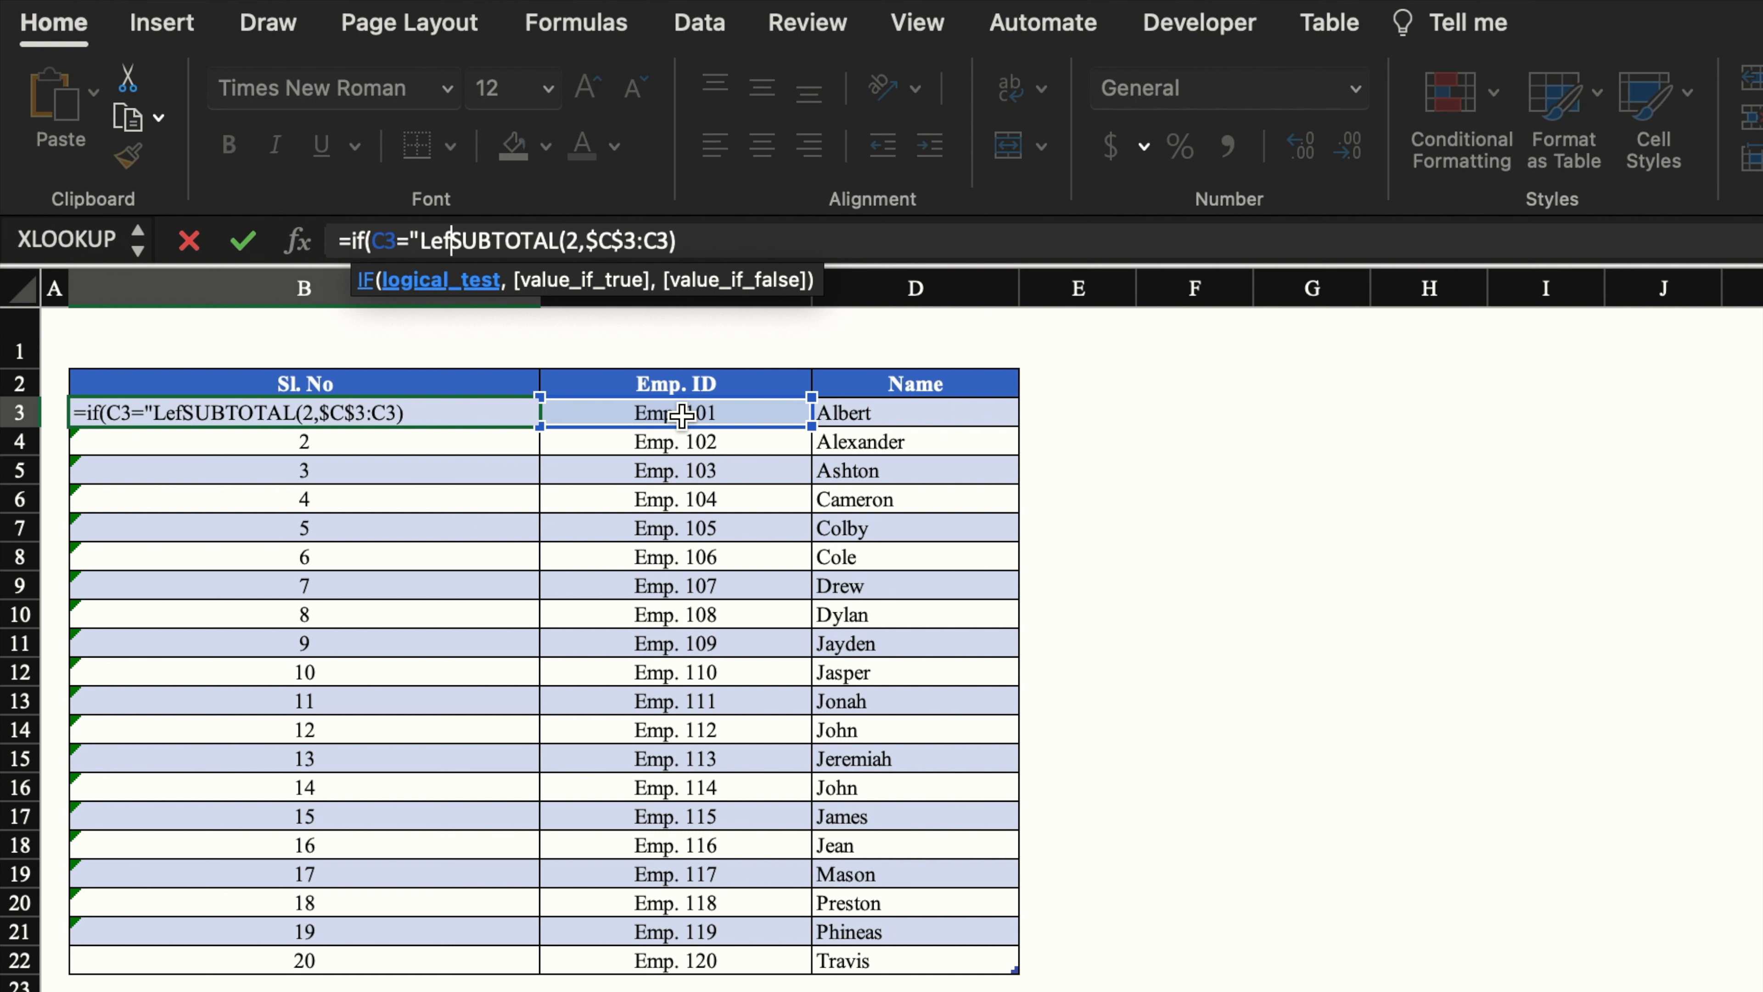
{"action": "type", "text": "\""}
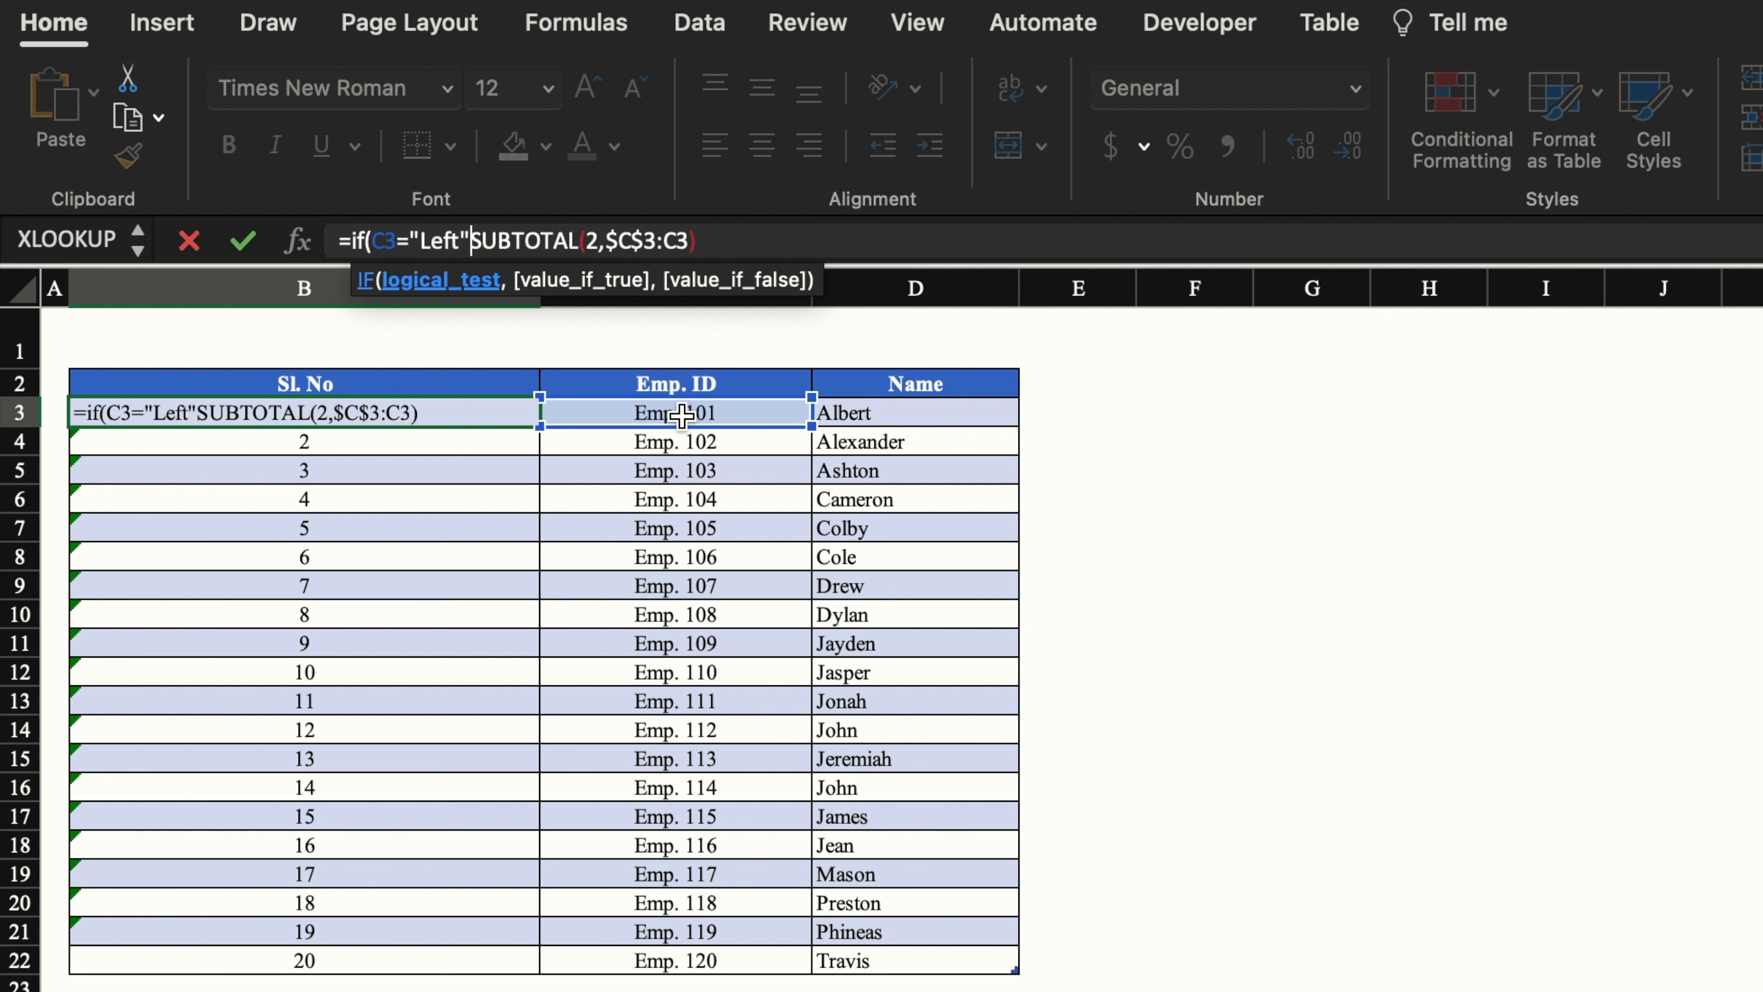
{"action": "type", "text": ","}
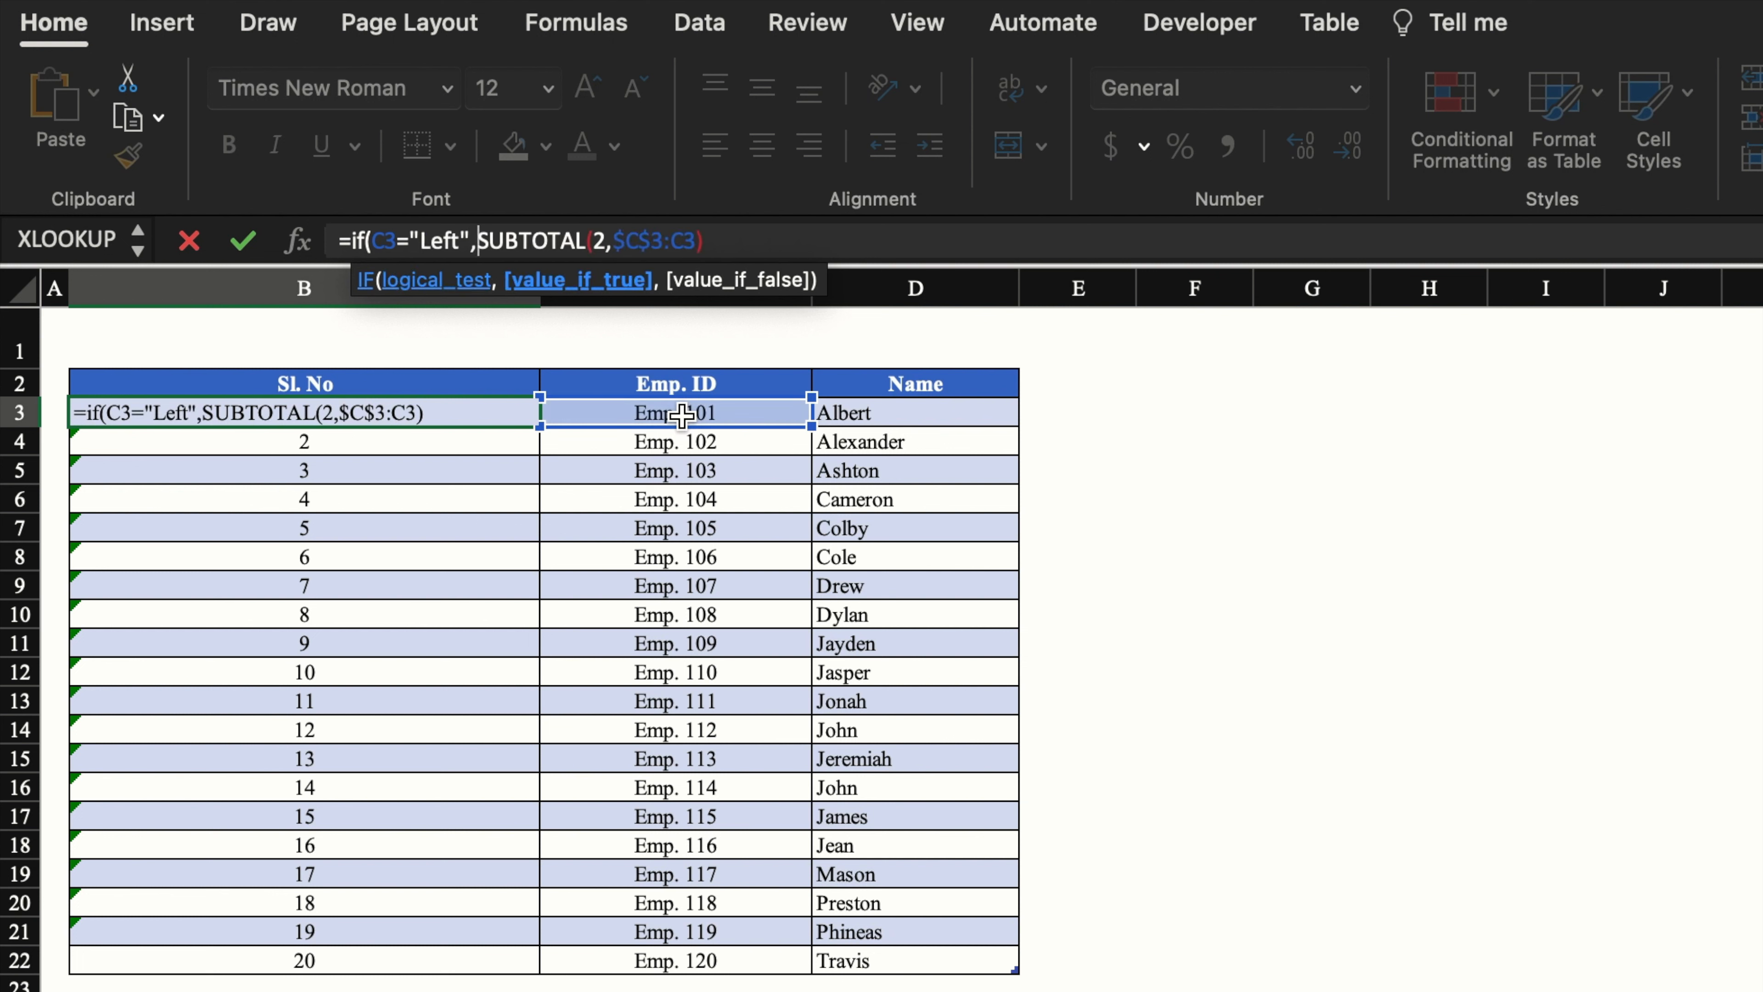
{"action": "type", "text": "\"\""}
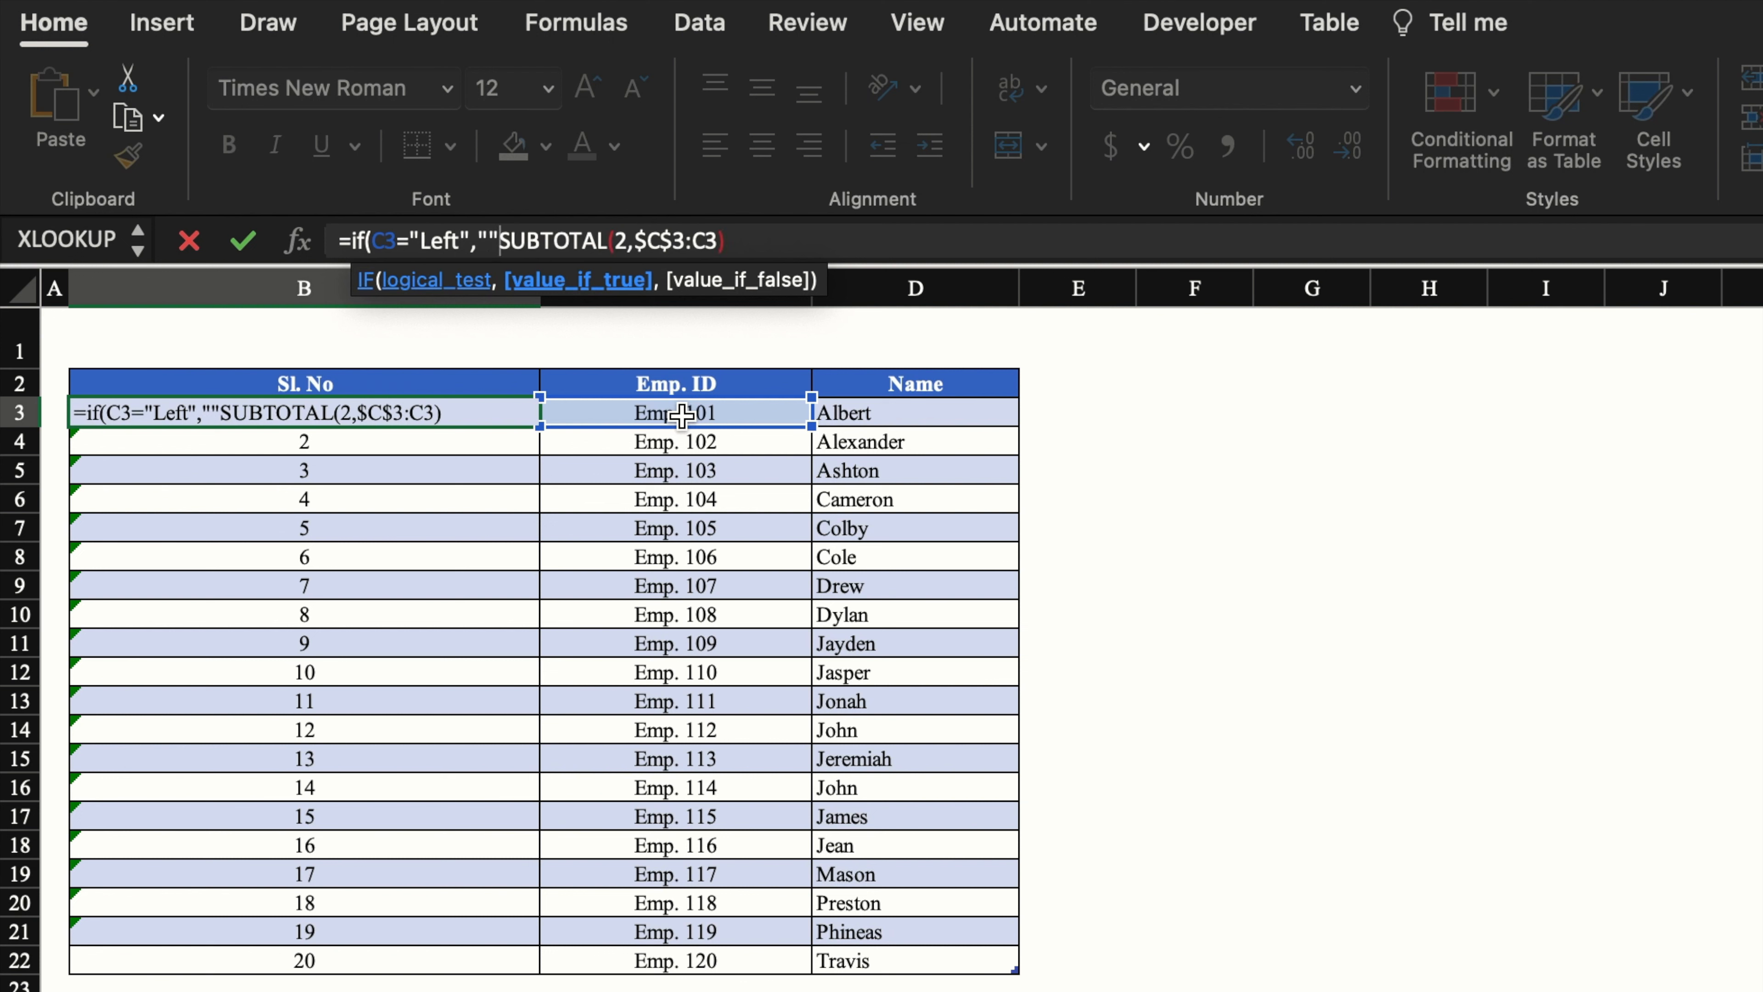
{"action": "type", "text": ","}
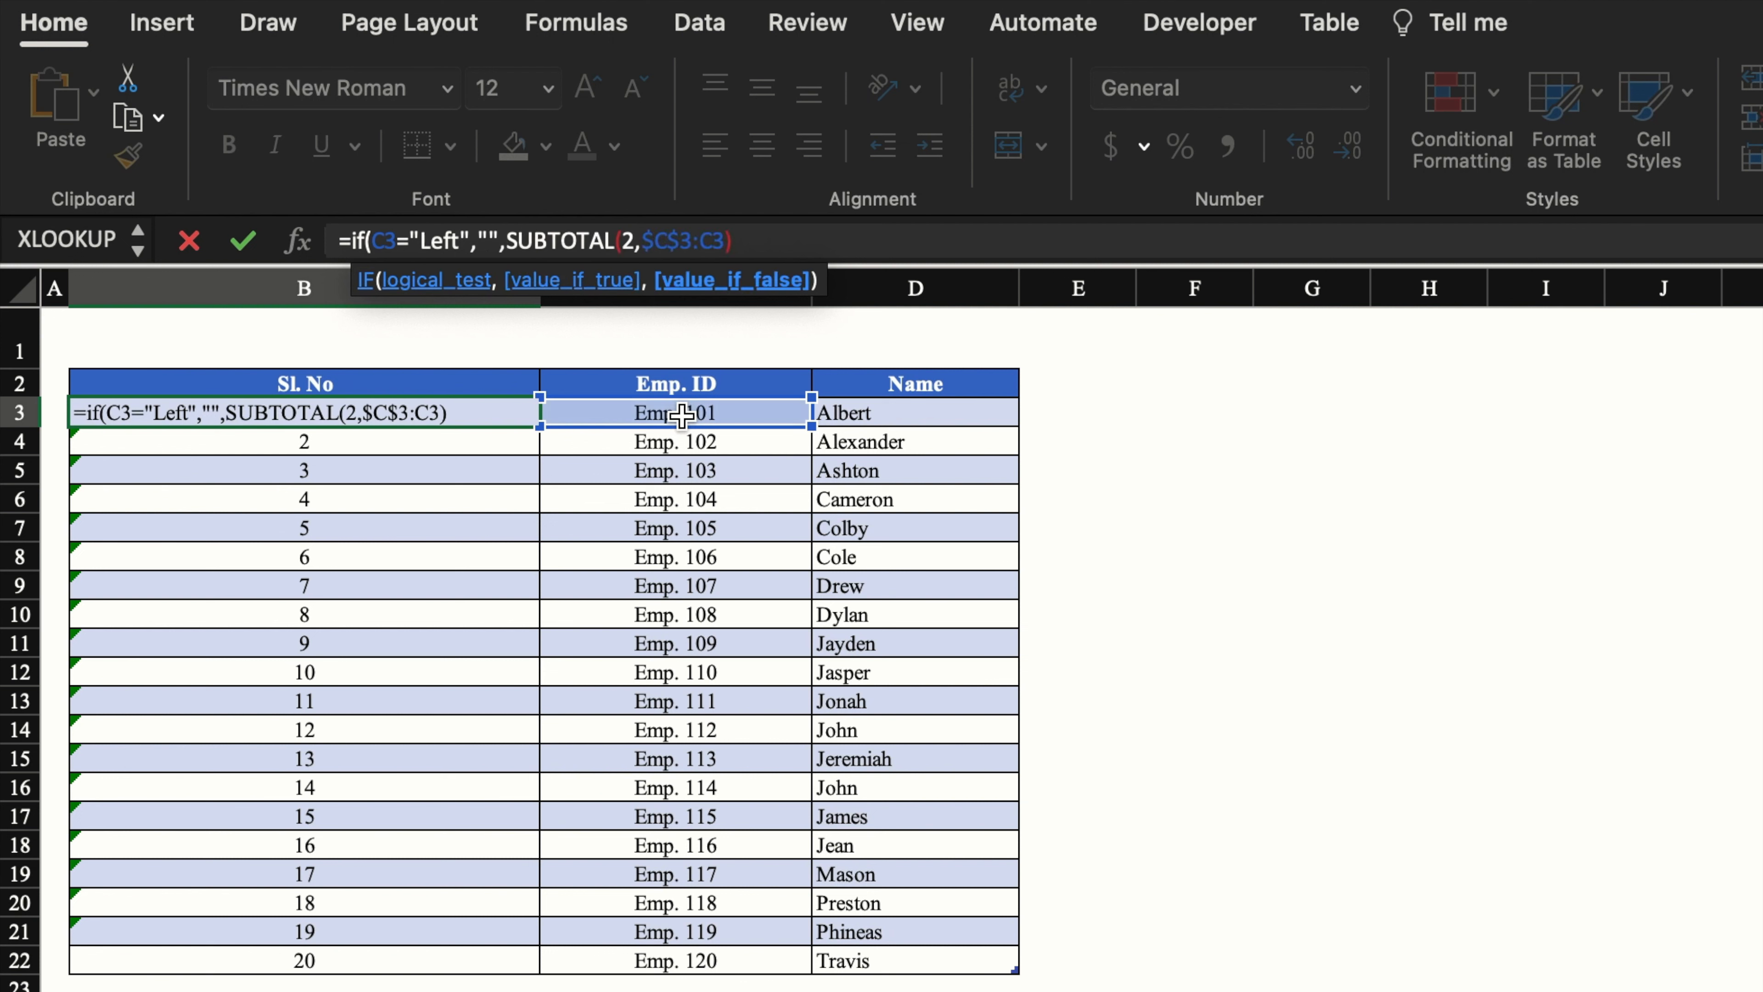
Nest a second IF in B3's formula that returns "" when C3="Transferred Out" and otherwise SUBTOTAL(2,$C$3:C3)
{"action": "type", "text": "if"}
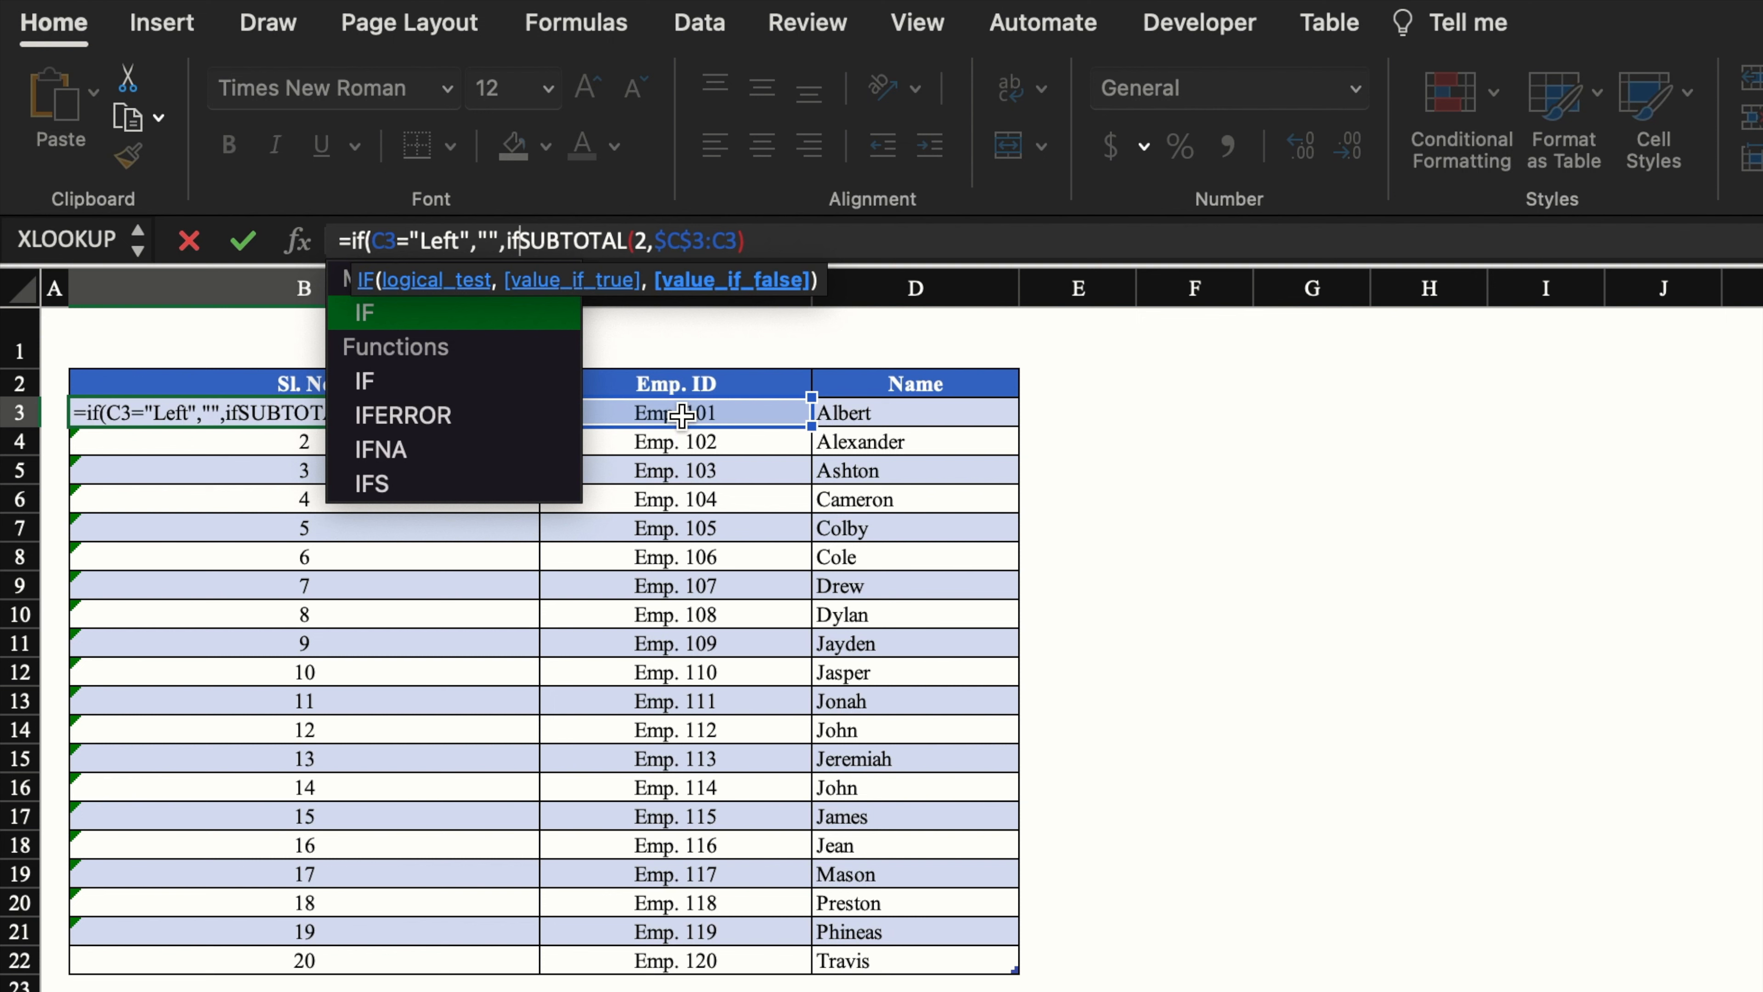
{"action": "type", "text": "("}
{"action": "left_click", "coordinate": [703, 411]}
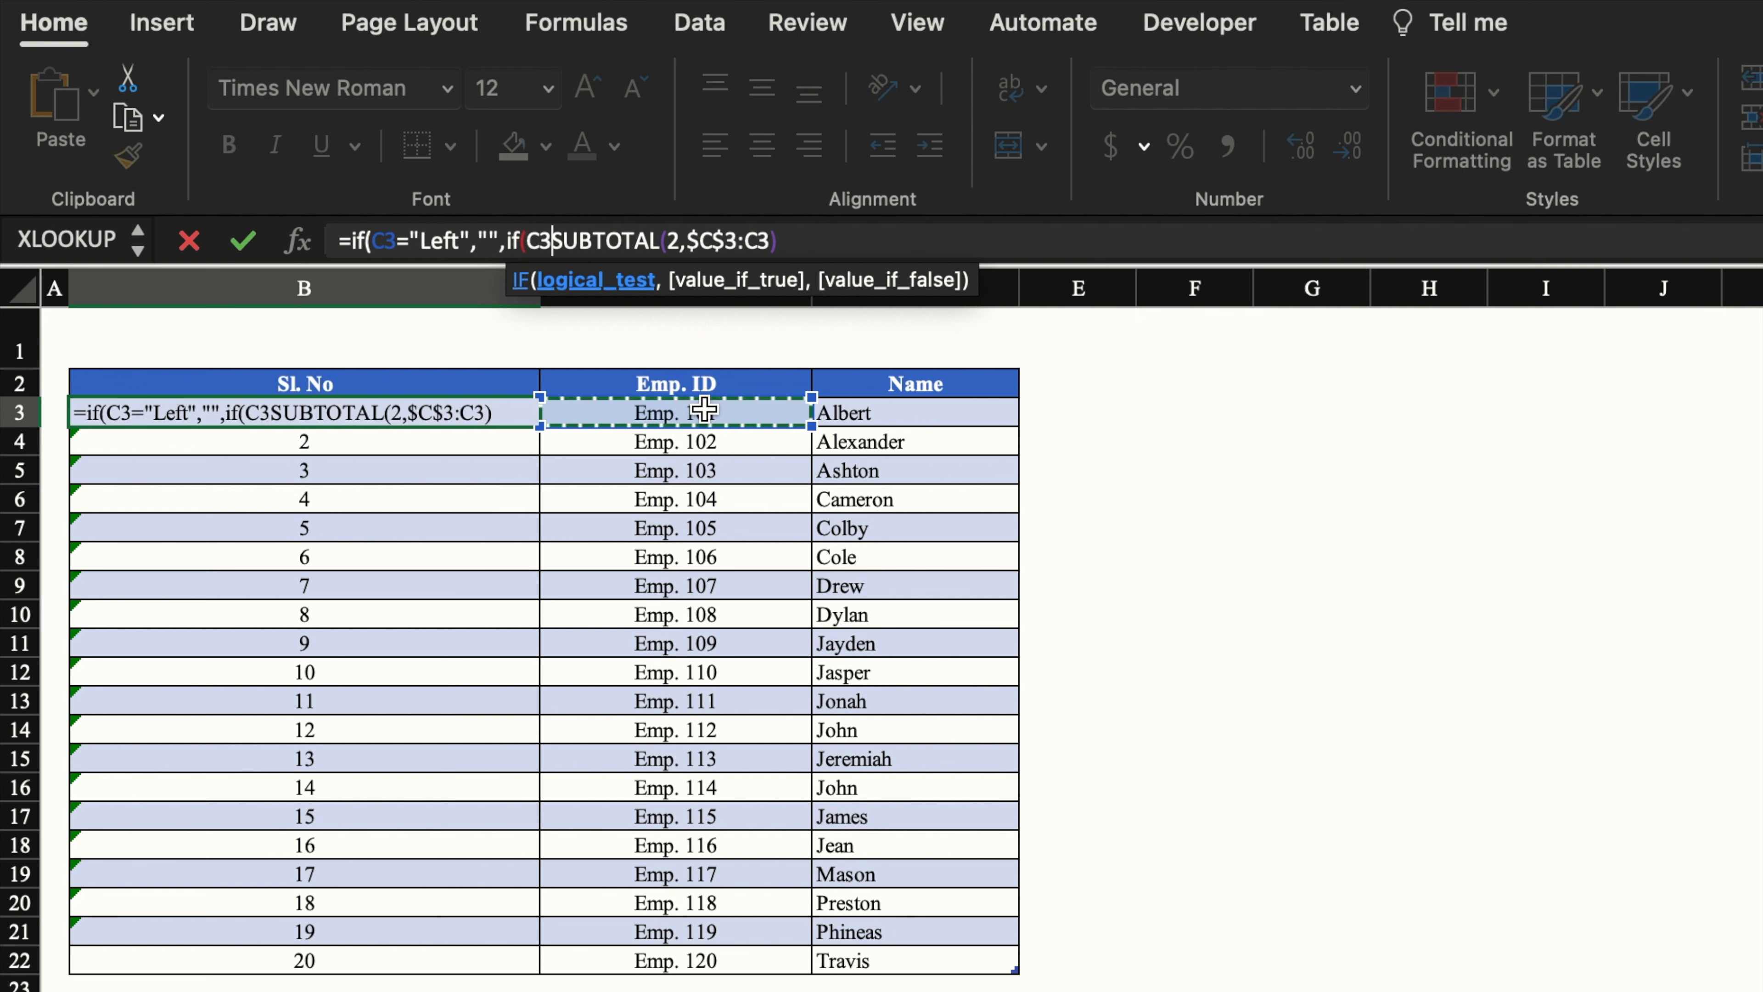
{"action": "type", "text": "="}
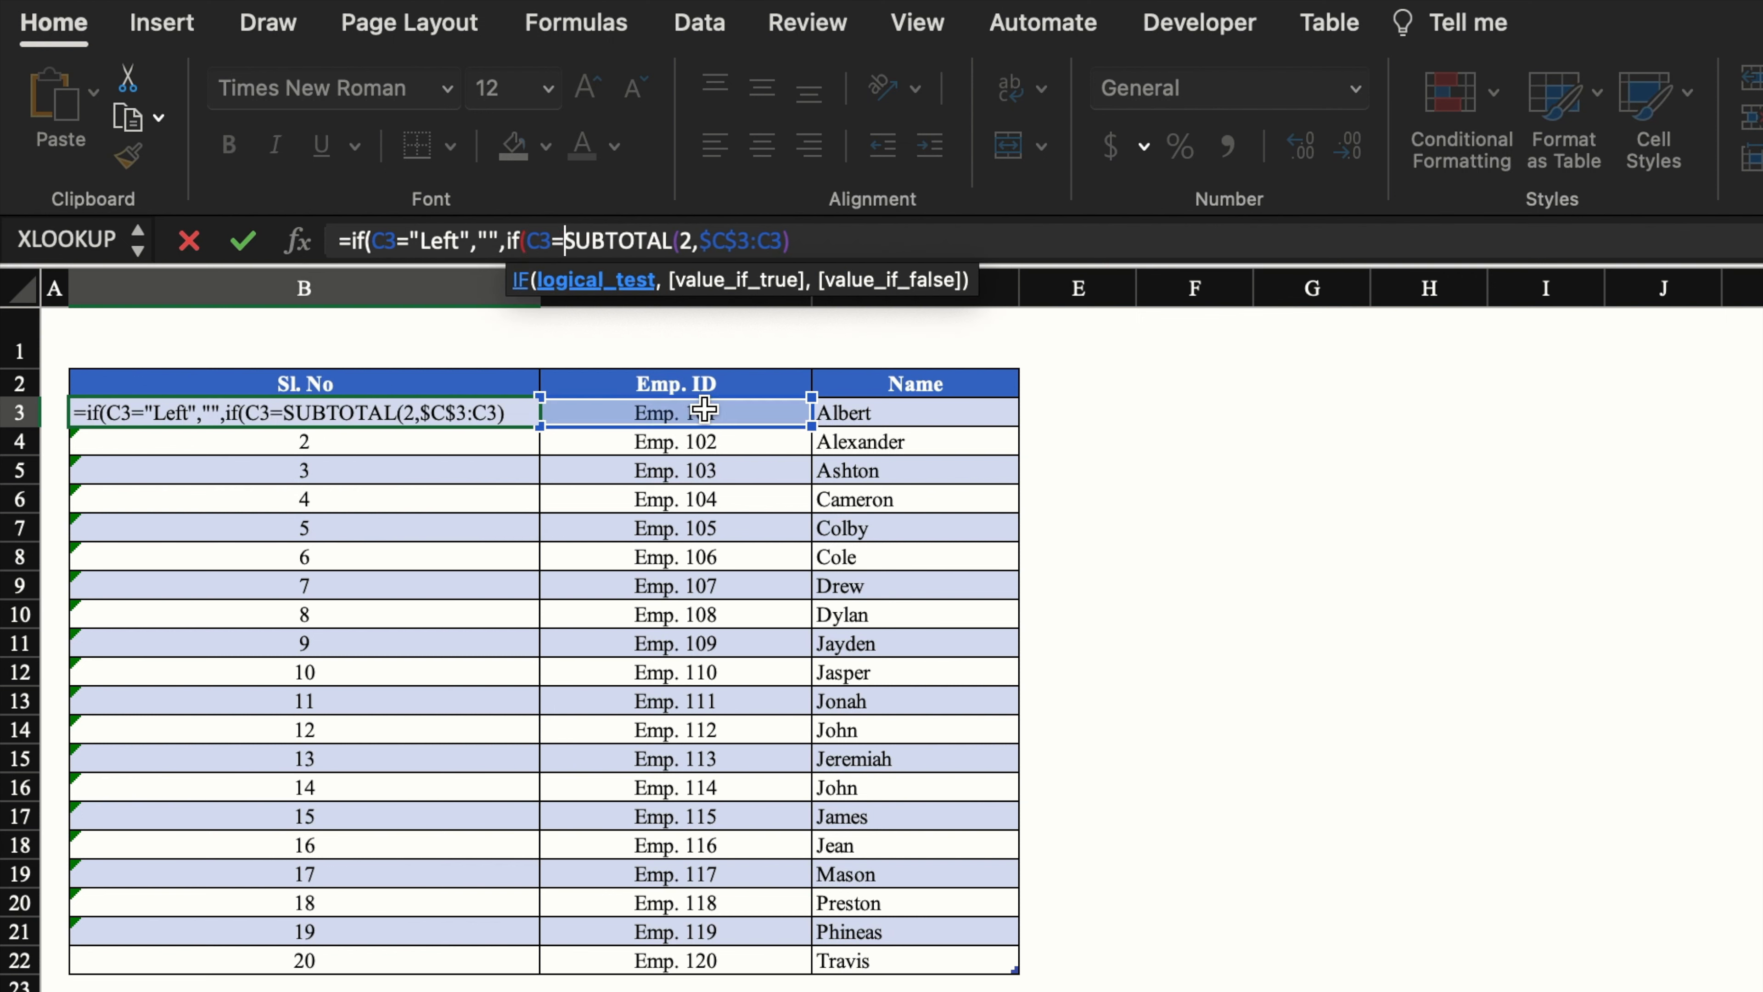
{"action": "type", "text": "\""}
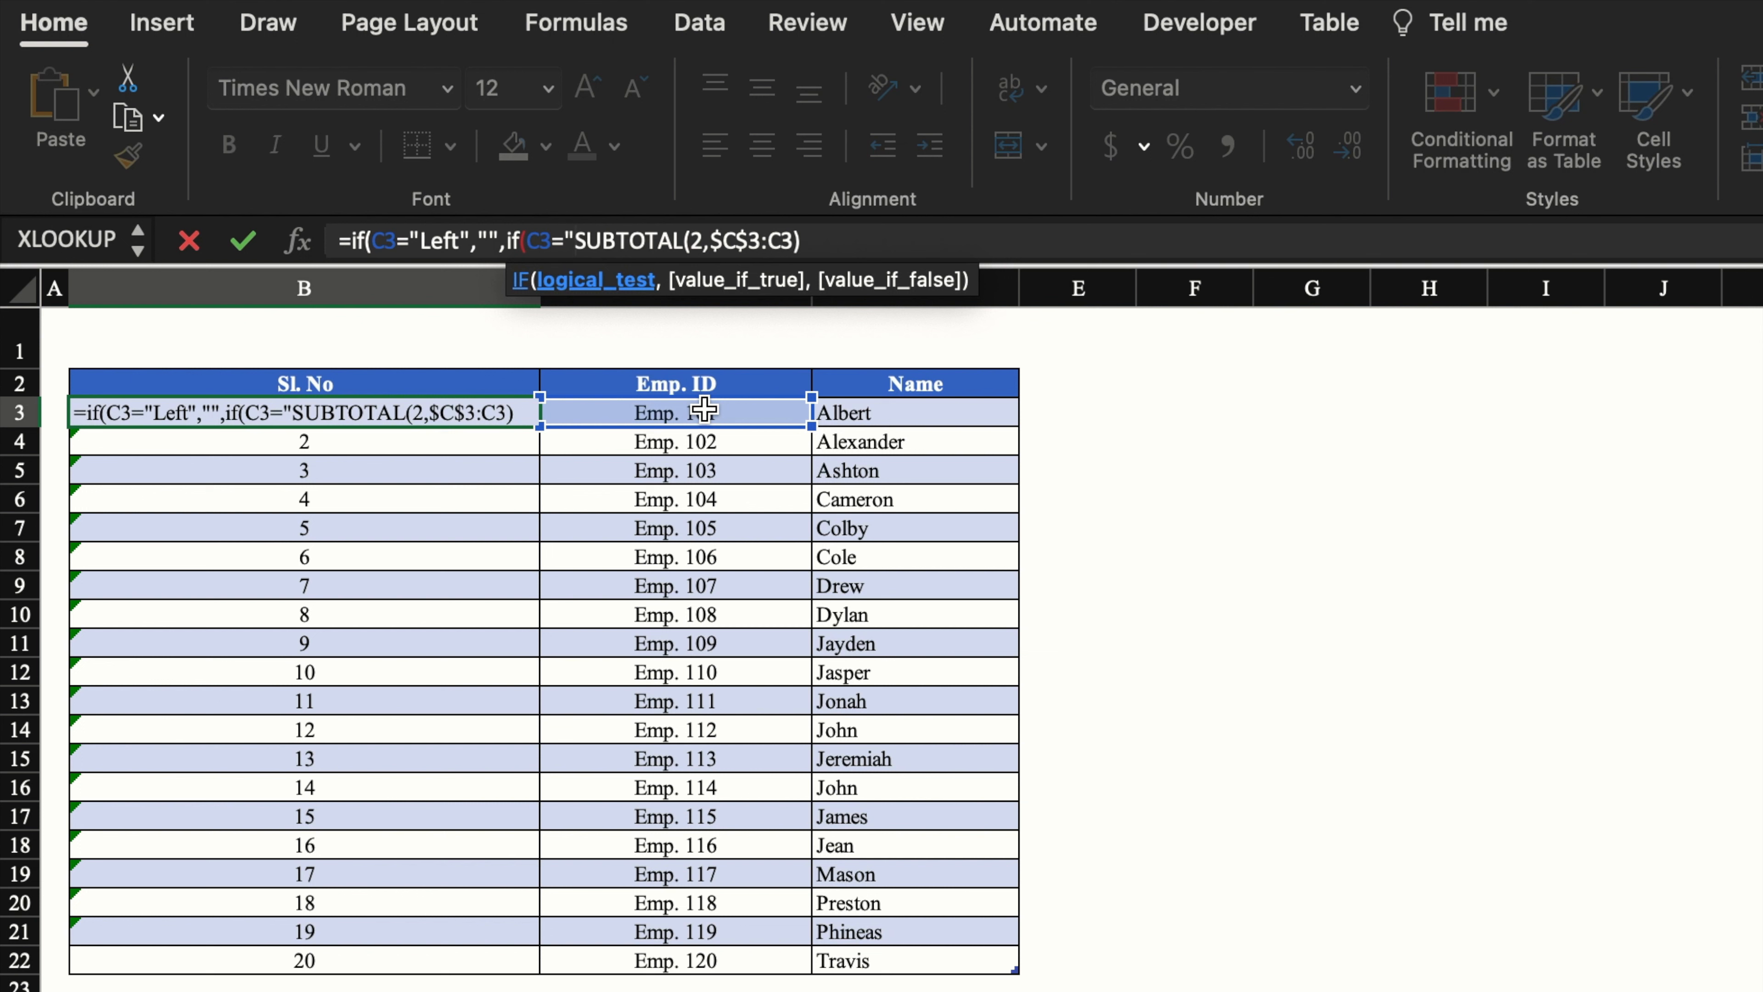
{"action": "type", "text": "Transferred Out"}
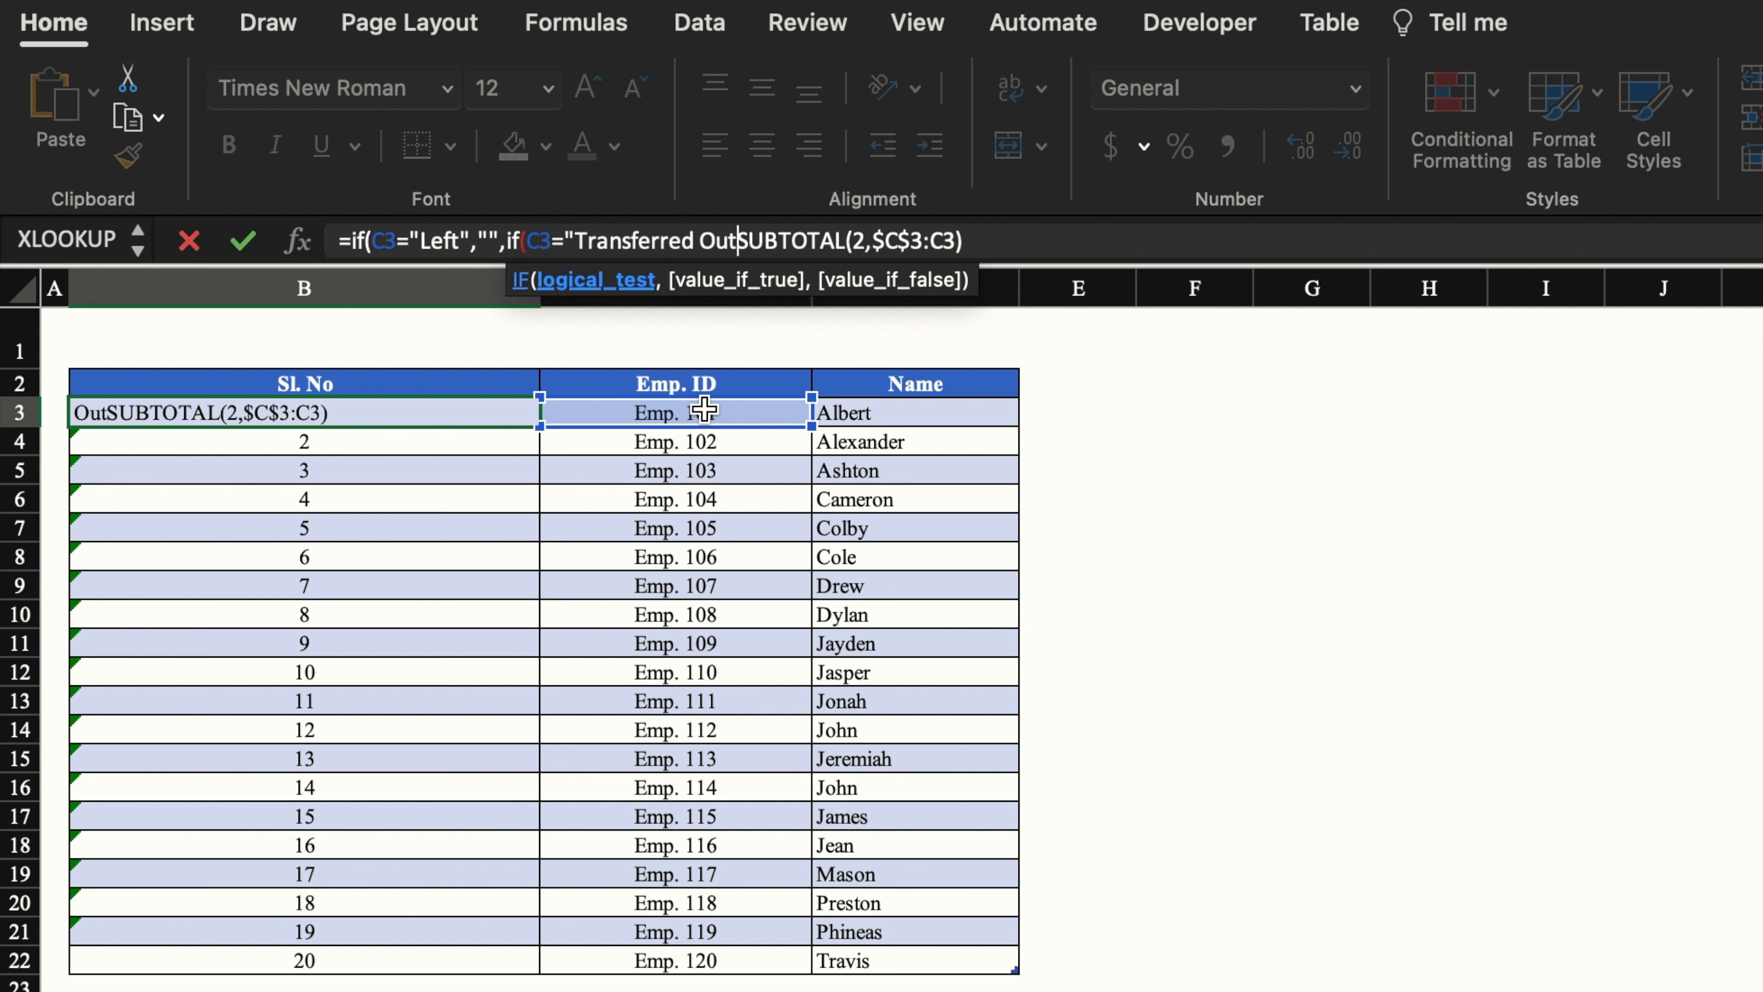
{"action": "type", "text": "\""}
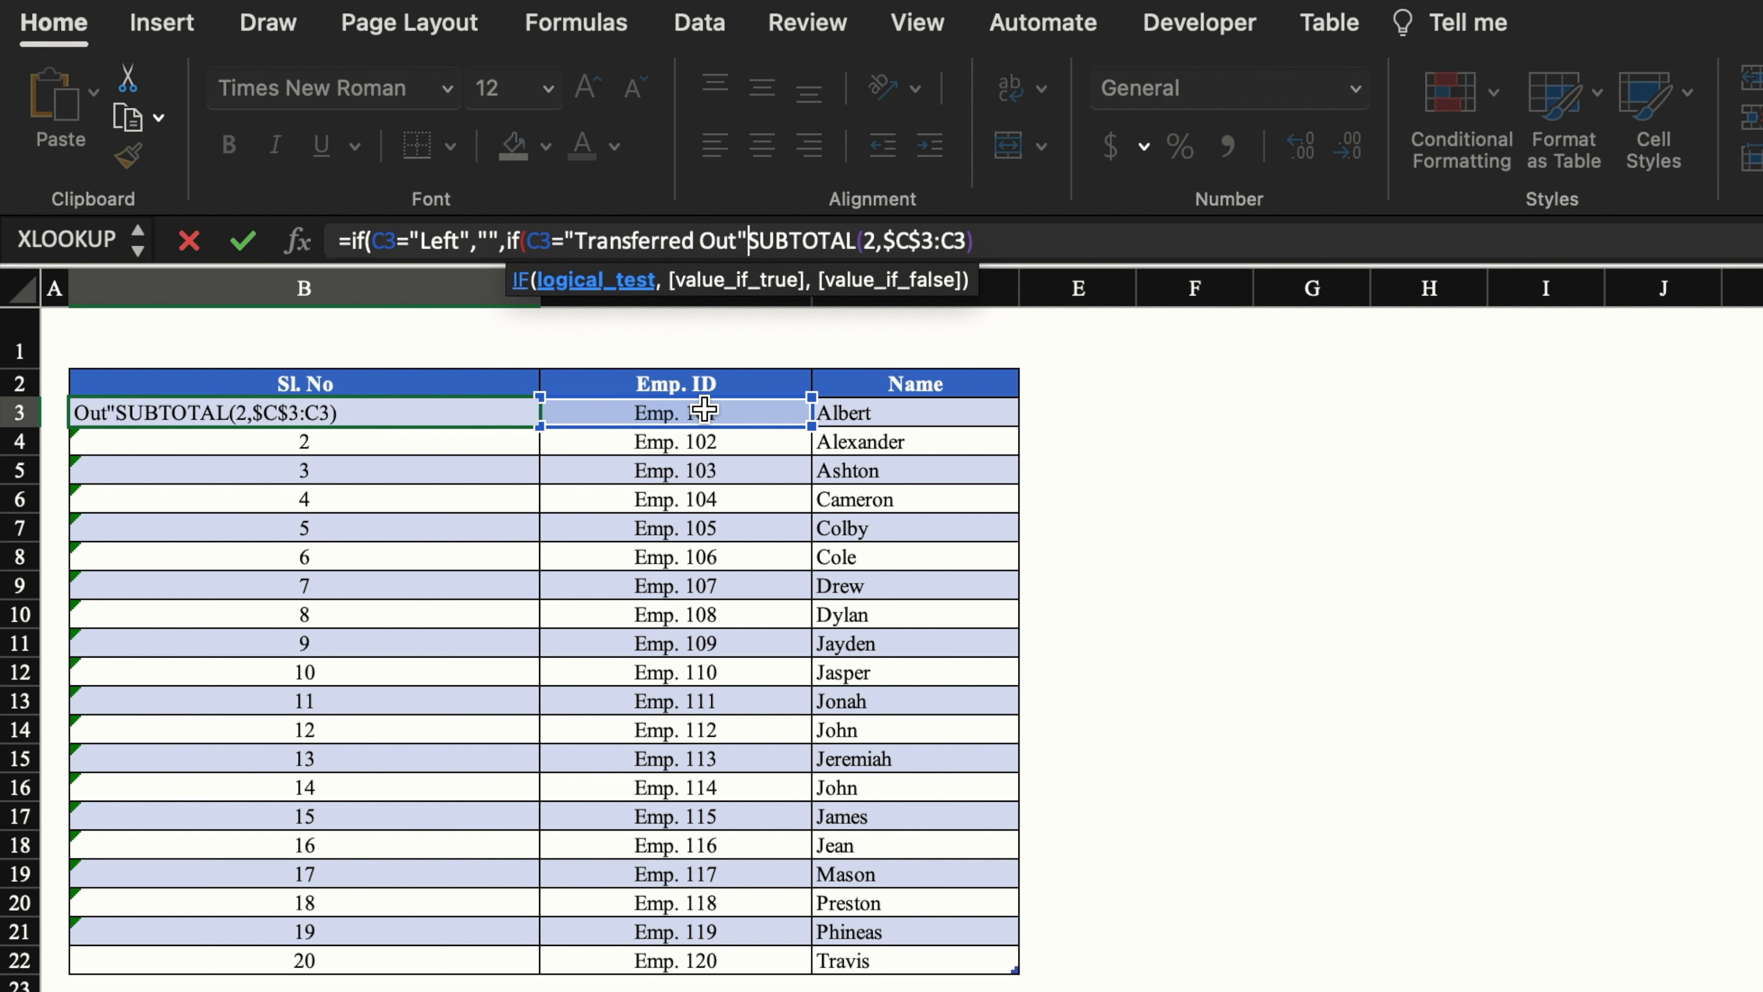
{"action": "type", "text": ",\"\""}
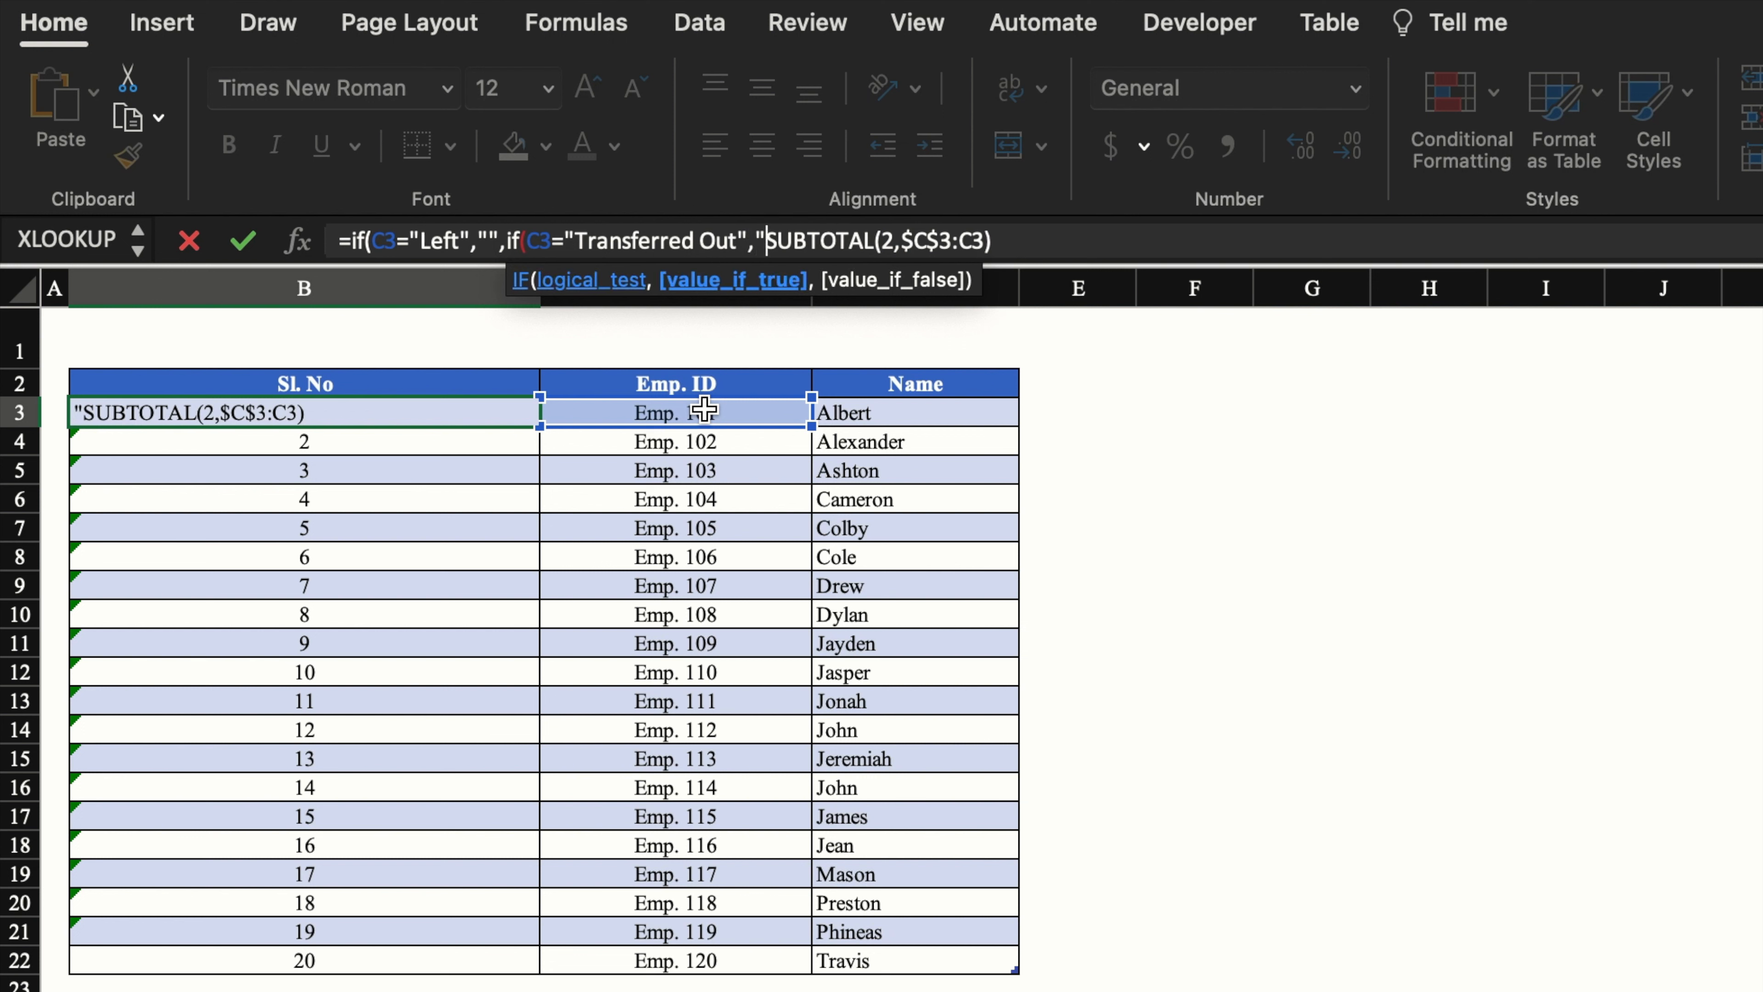
{"action": "type", "text": ","}
{"action": "left_click", "coordinate": [1062, 243]}
{"action": "type", "text": "))"}
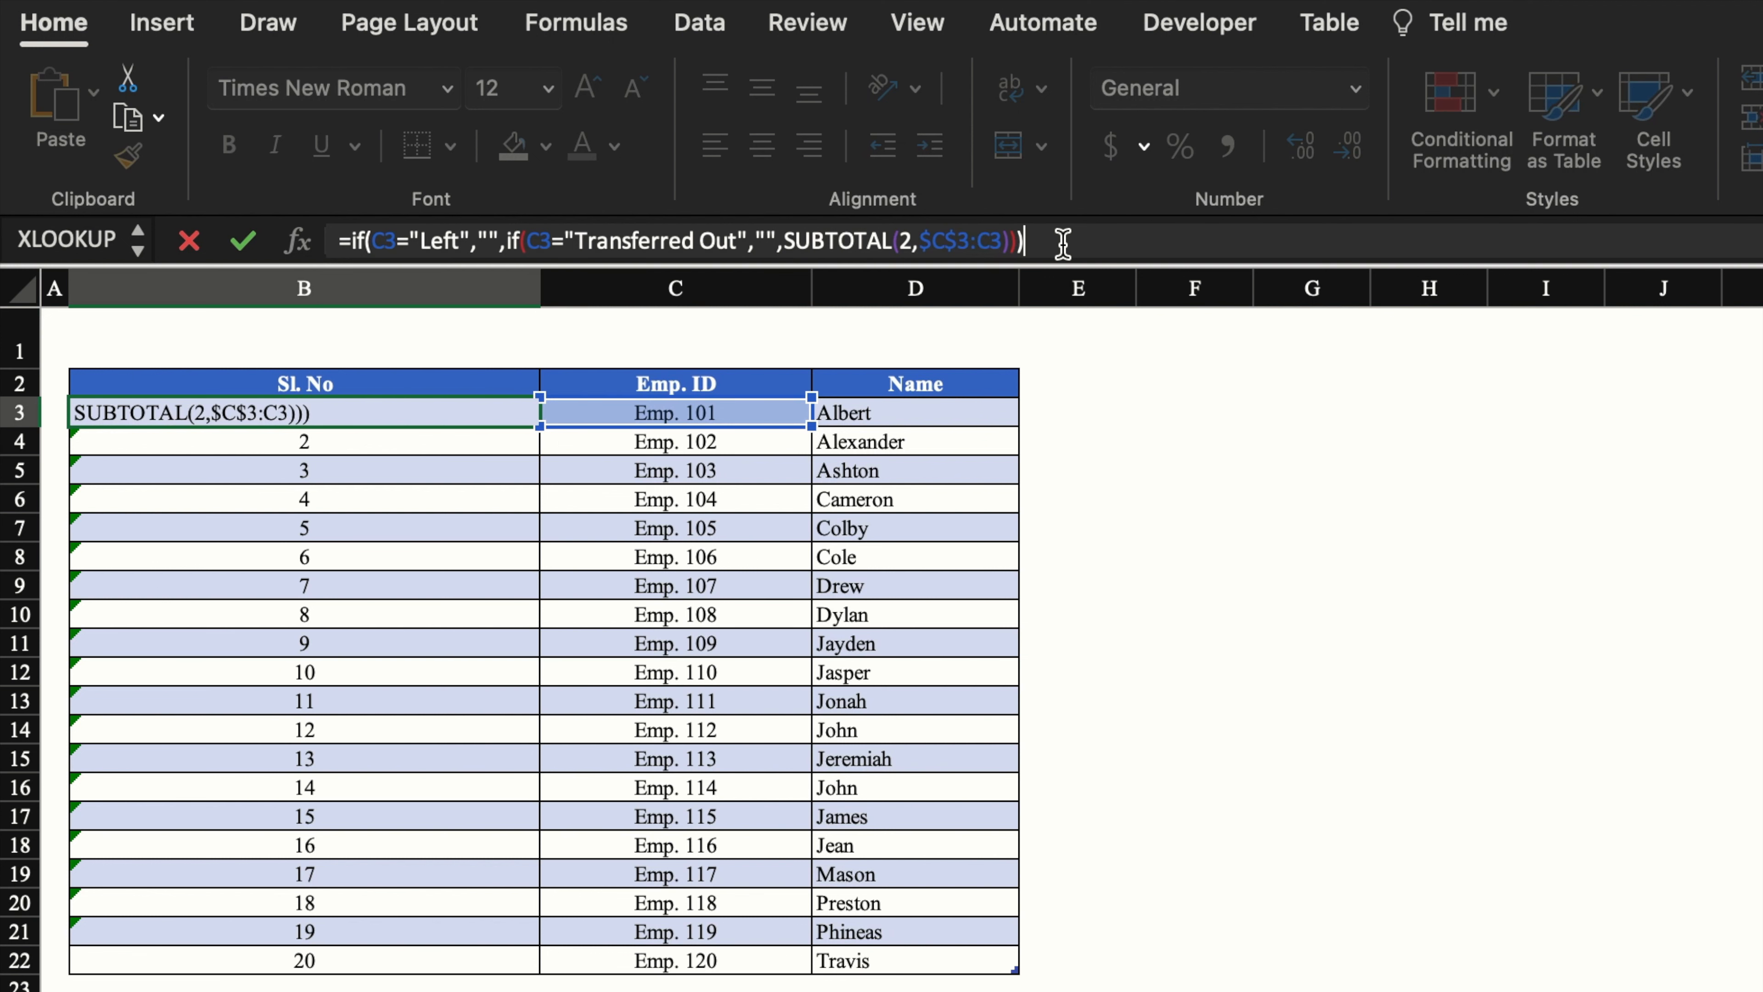
{"action": "key", "text": "Return"}
Fill the nested IF formula from B3 down the Sl. No column to B22
{"action": "left_click", "coordinate": [406, 411]}
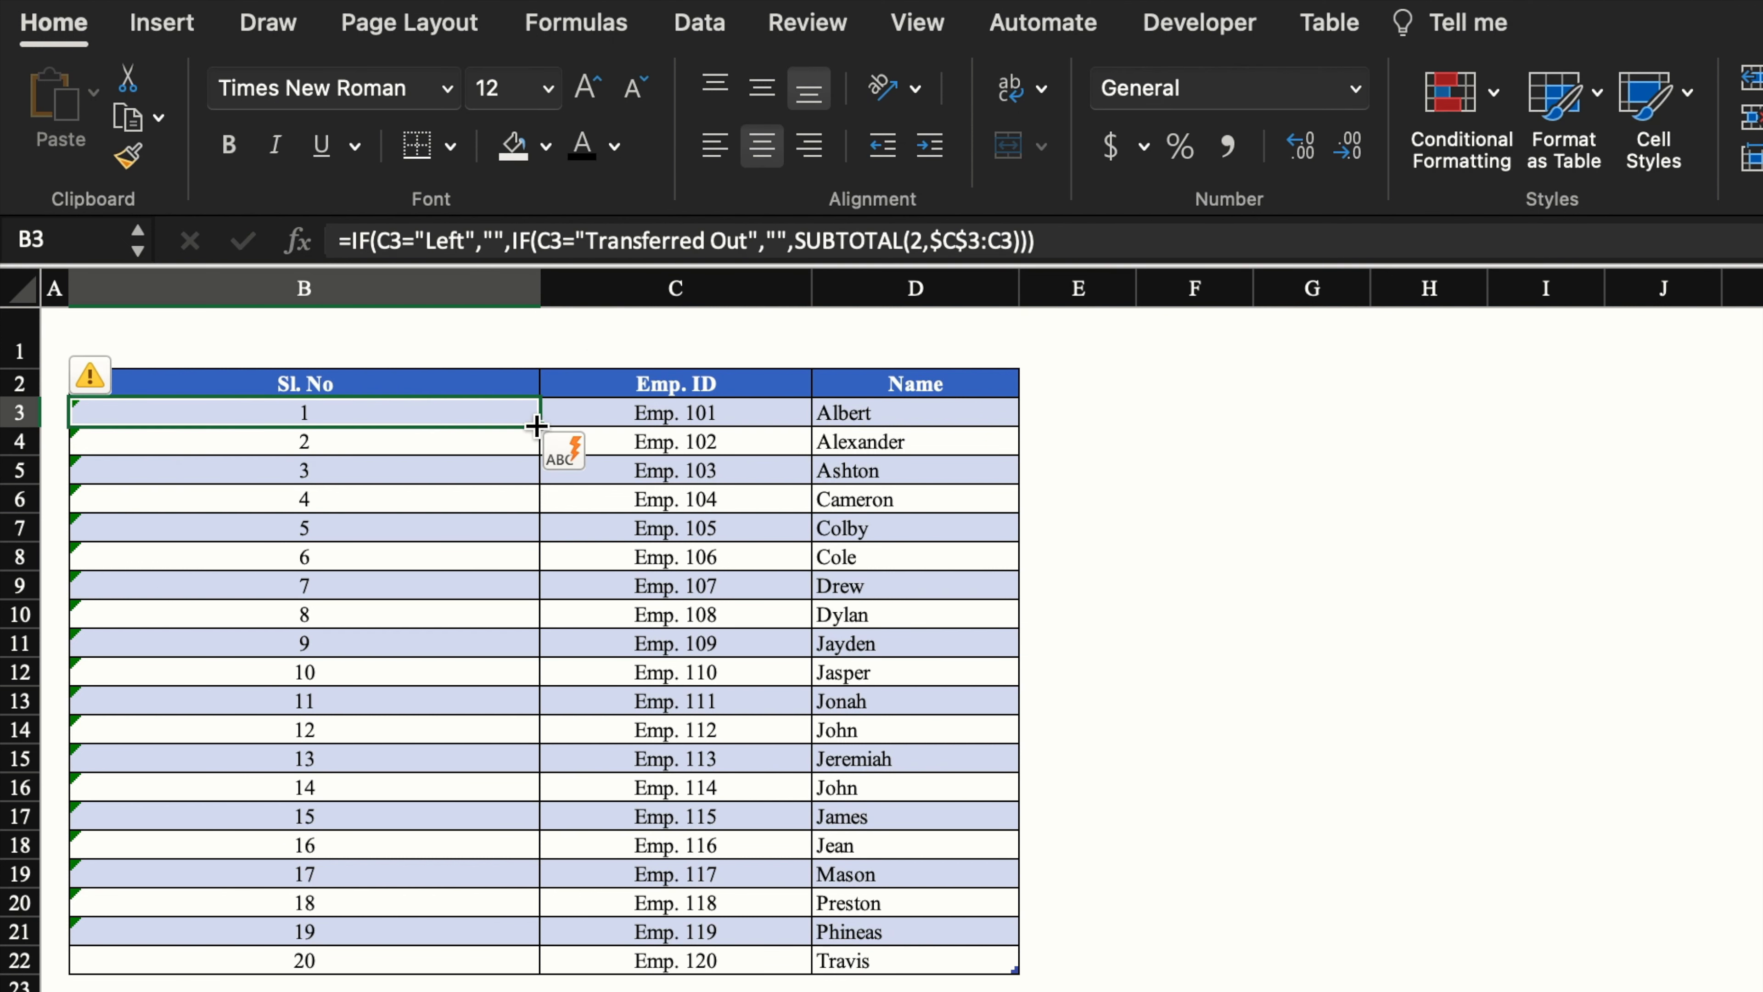
{"action": "left_click_drag", "start_coordinate": [536, 433], "coordinate": [515, 971]}
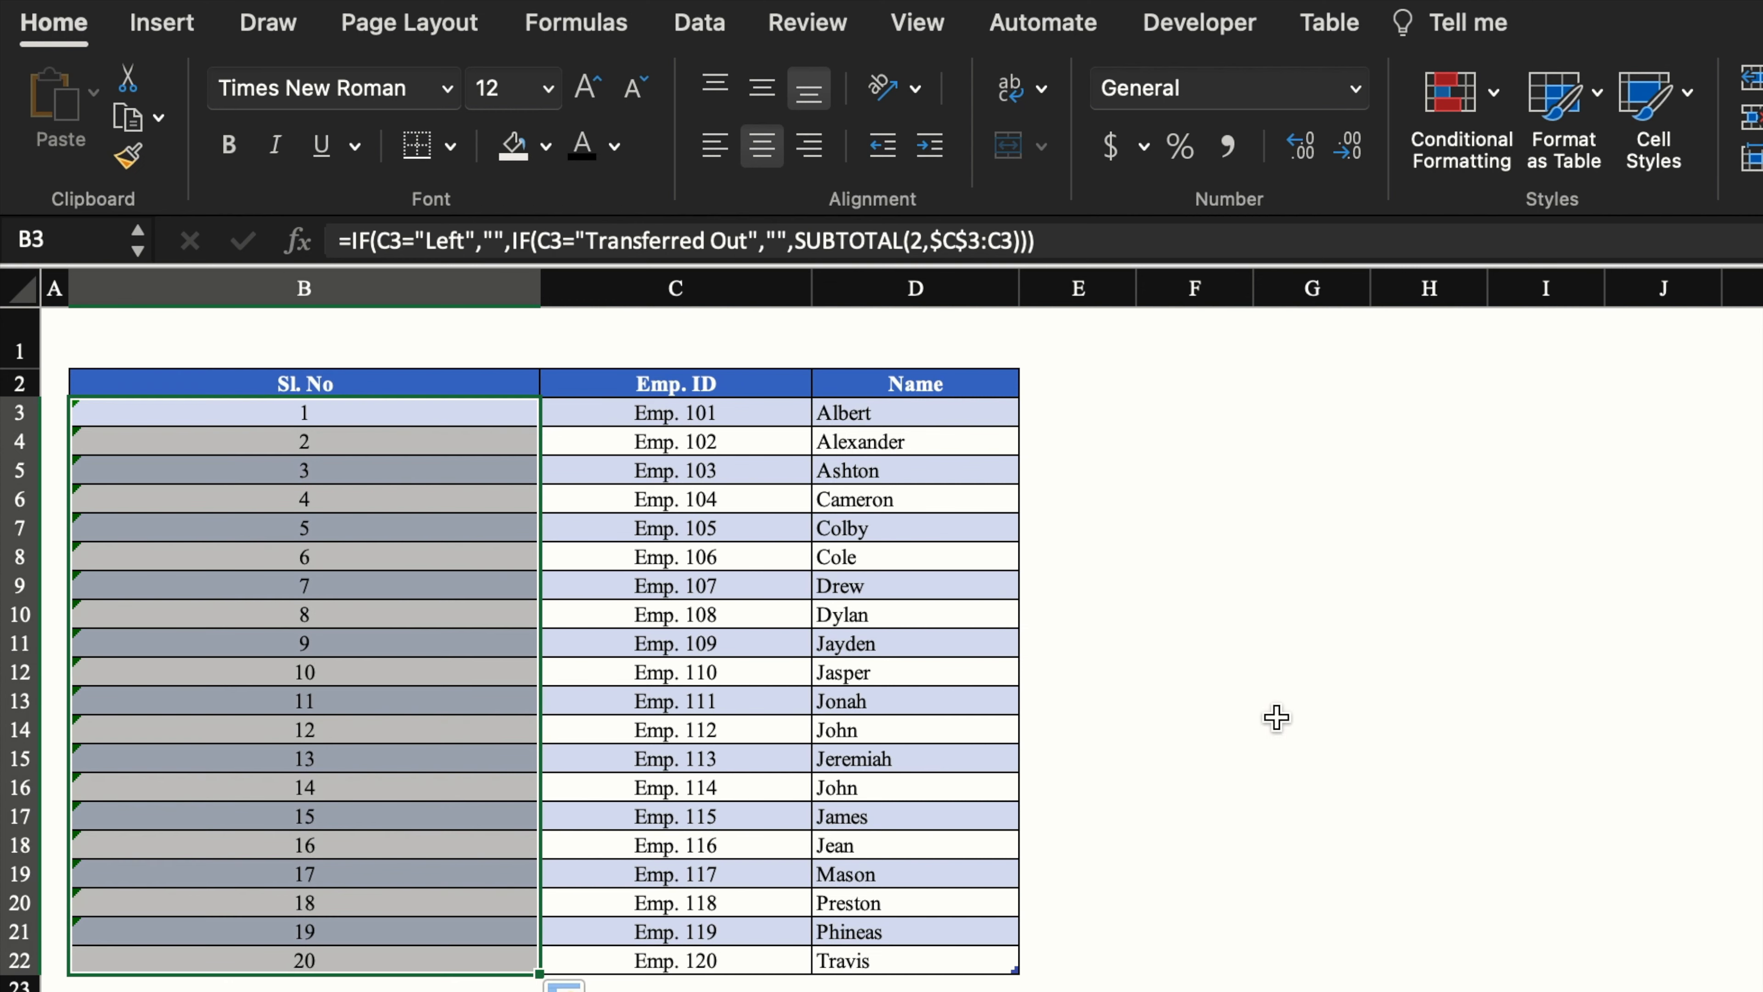
{"action": "left_click", "coordinate": [1296, 712]}
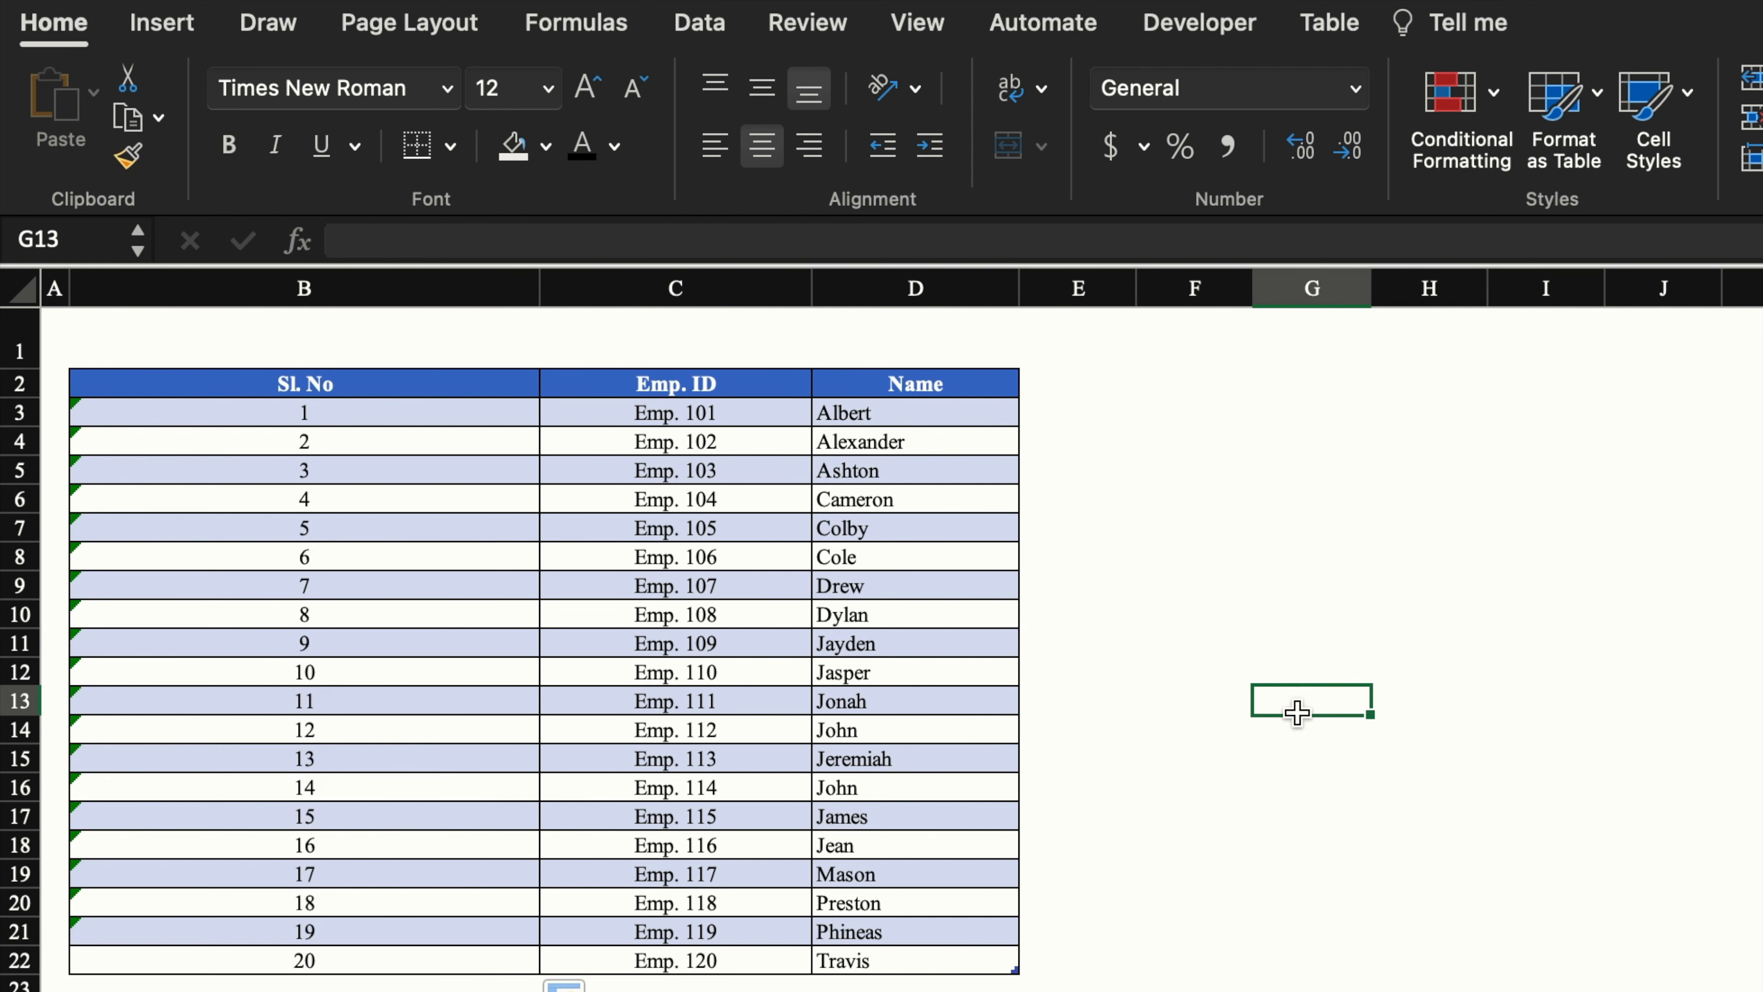
Test the serial numbering by entering Left in C4, filling it down to C14, and undoing both changes
{"action": "left_click", "coordinate": [695, 443]}
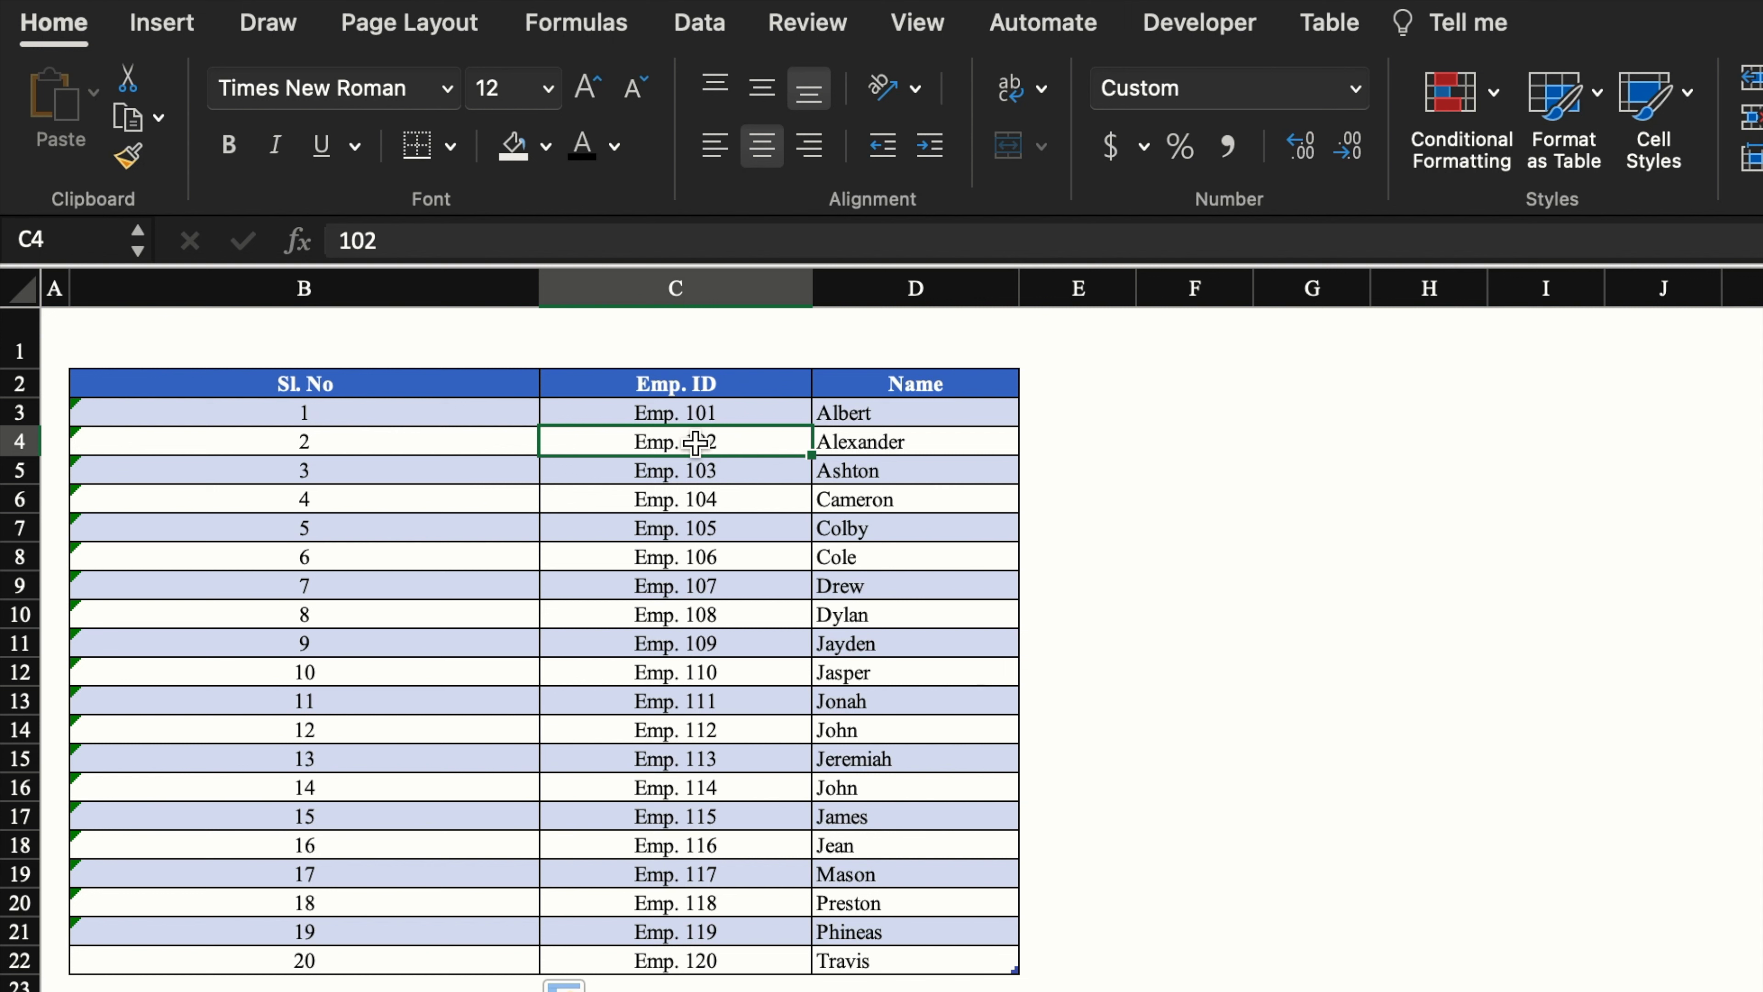
{"action": "type", "text": "Lef"}
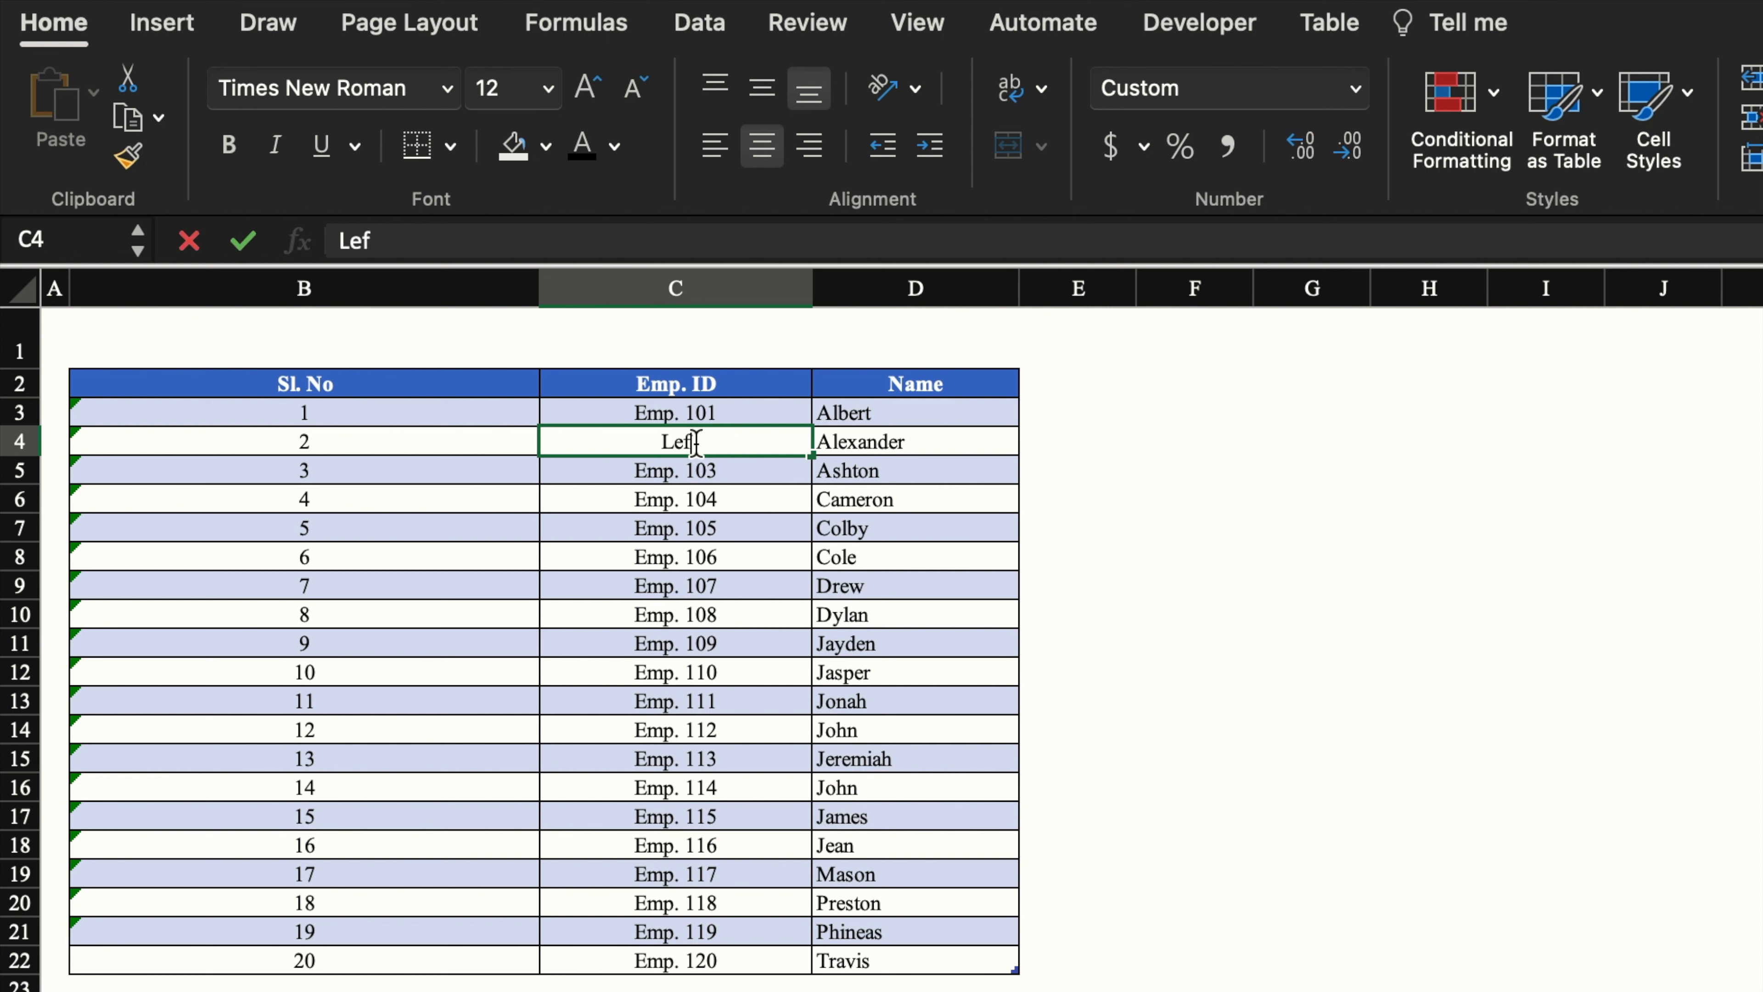
{"action": "key", "text": "Return"}
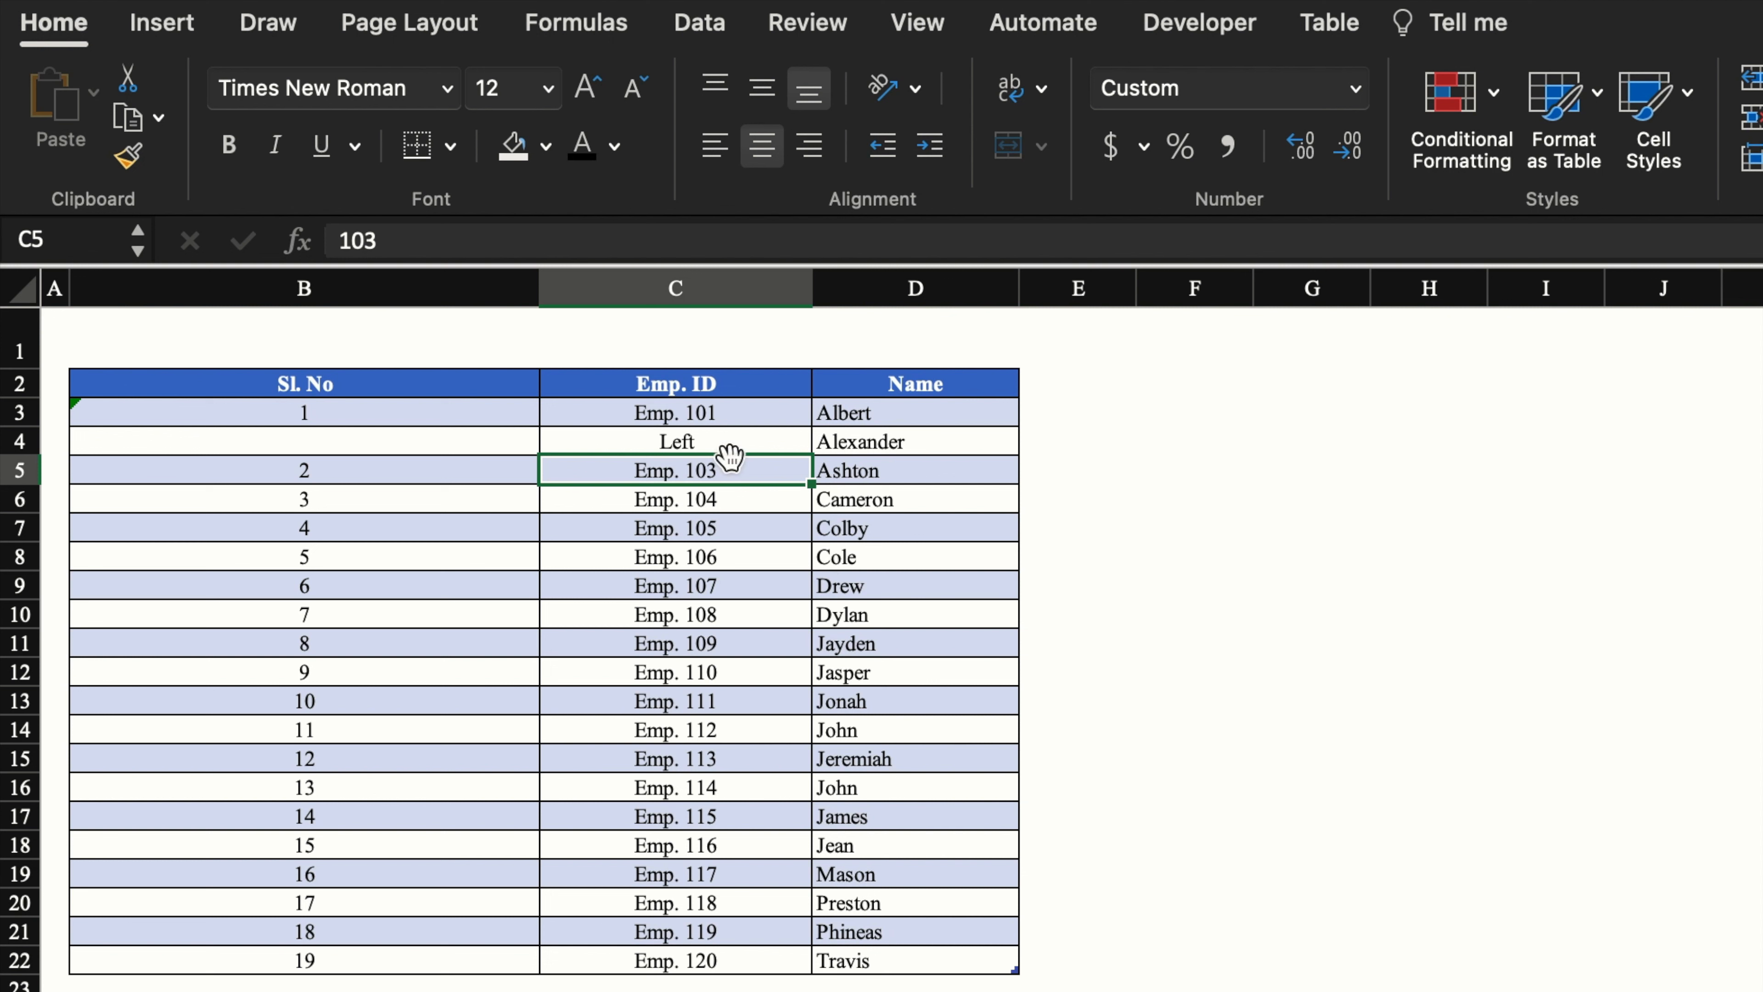
{"action": "left_click", "coordinate": [746, 441]}
{"action": "left_click_drag", "start_coordinate": [811, 456], "coordinate": [814, 743]}
{"action": "left_click", "coordinate": [401, 410]}
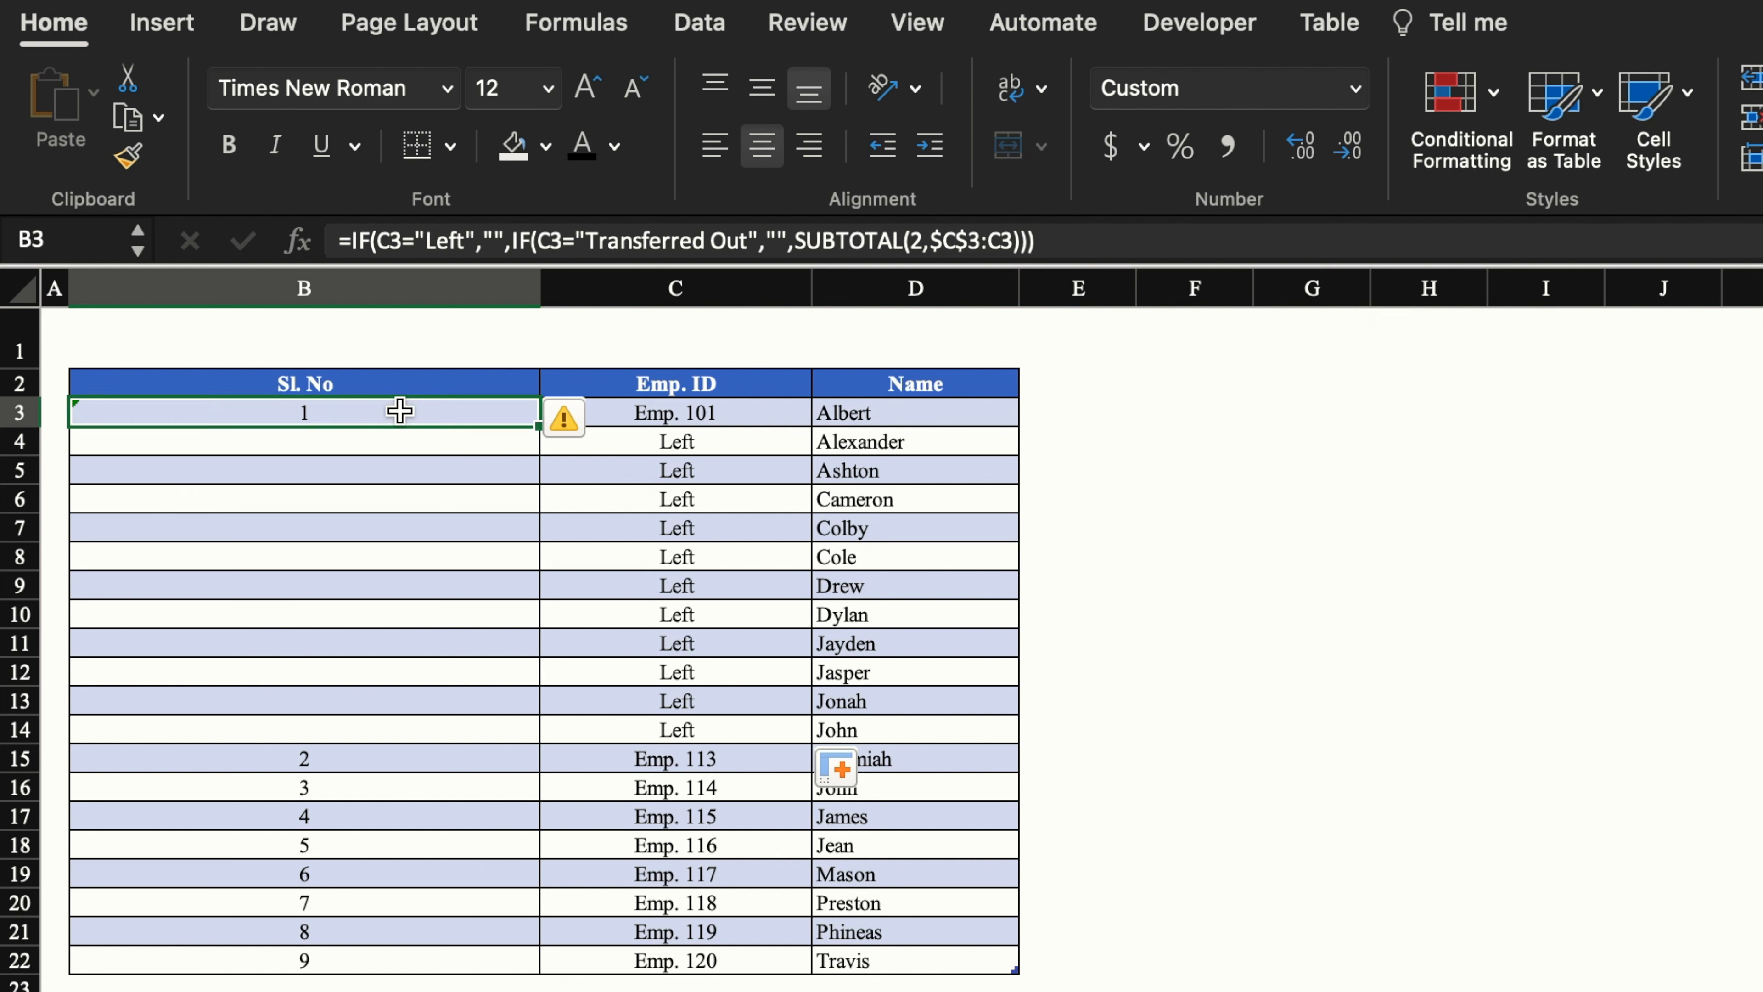
{"action": "left_click", "coordinate": [394, 758]}
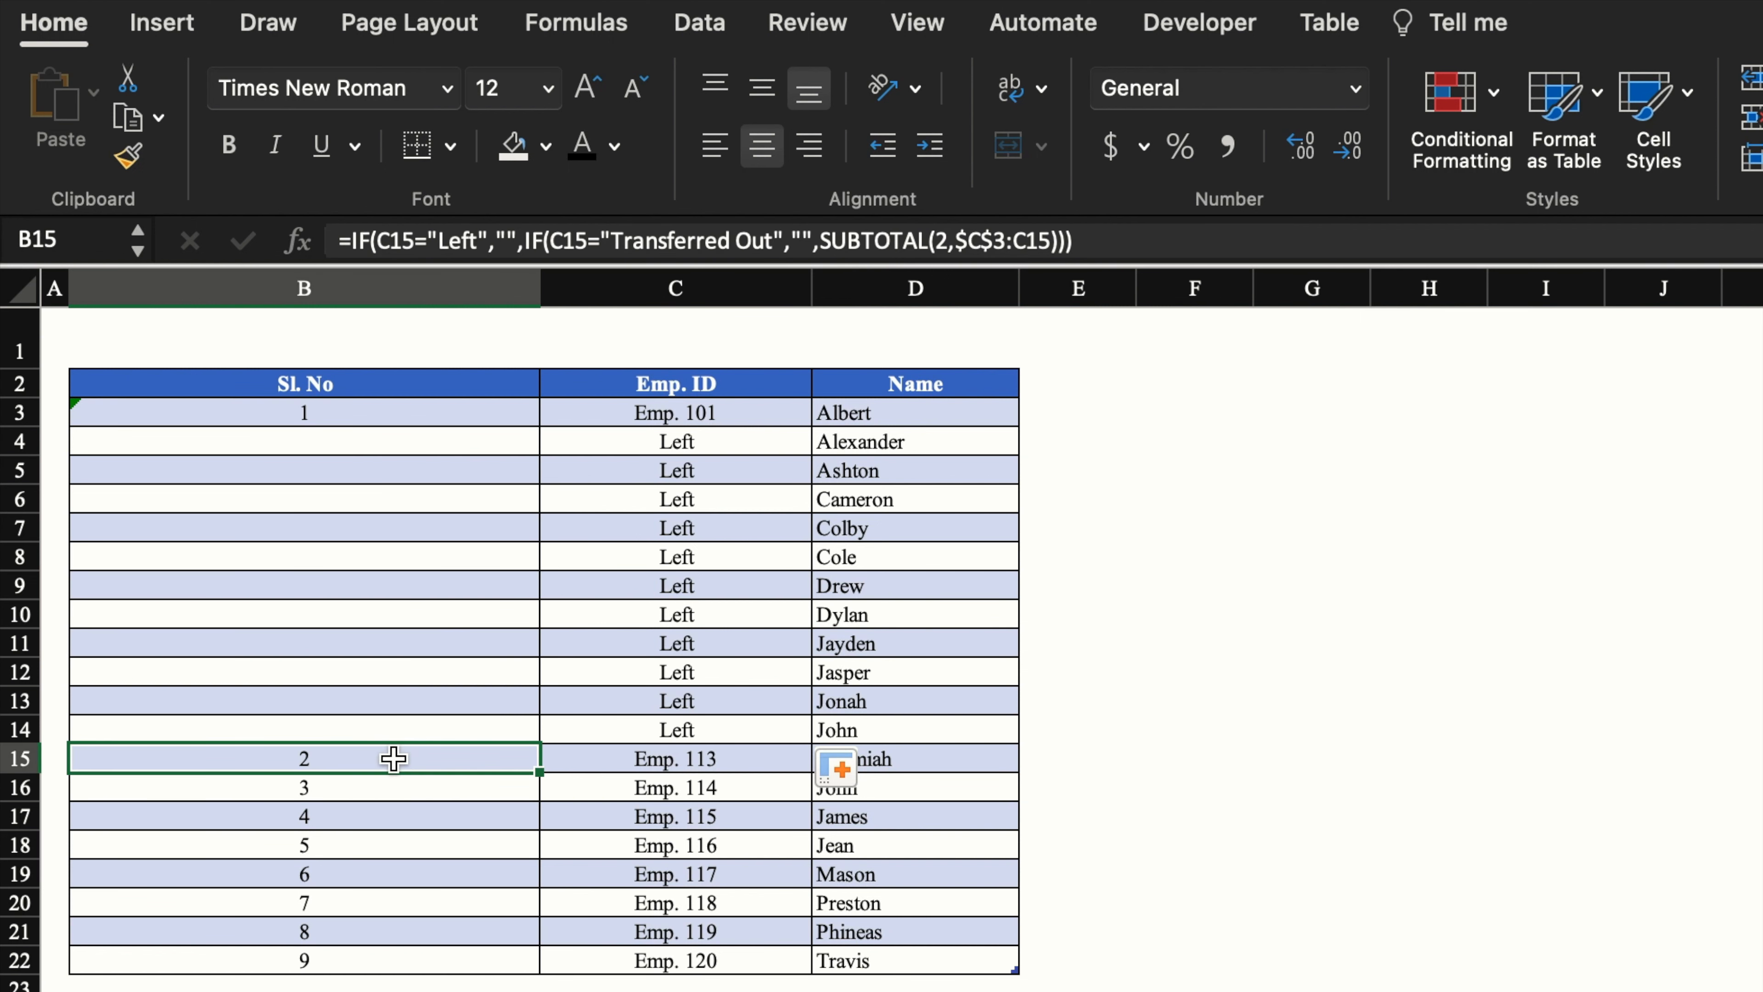
{"action": "key", "text": "super+z"}
{"action": "key", "text": "super+z"}
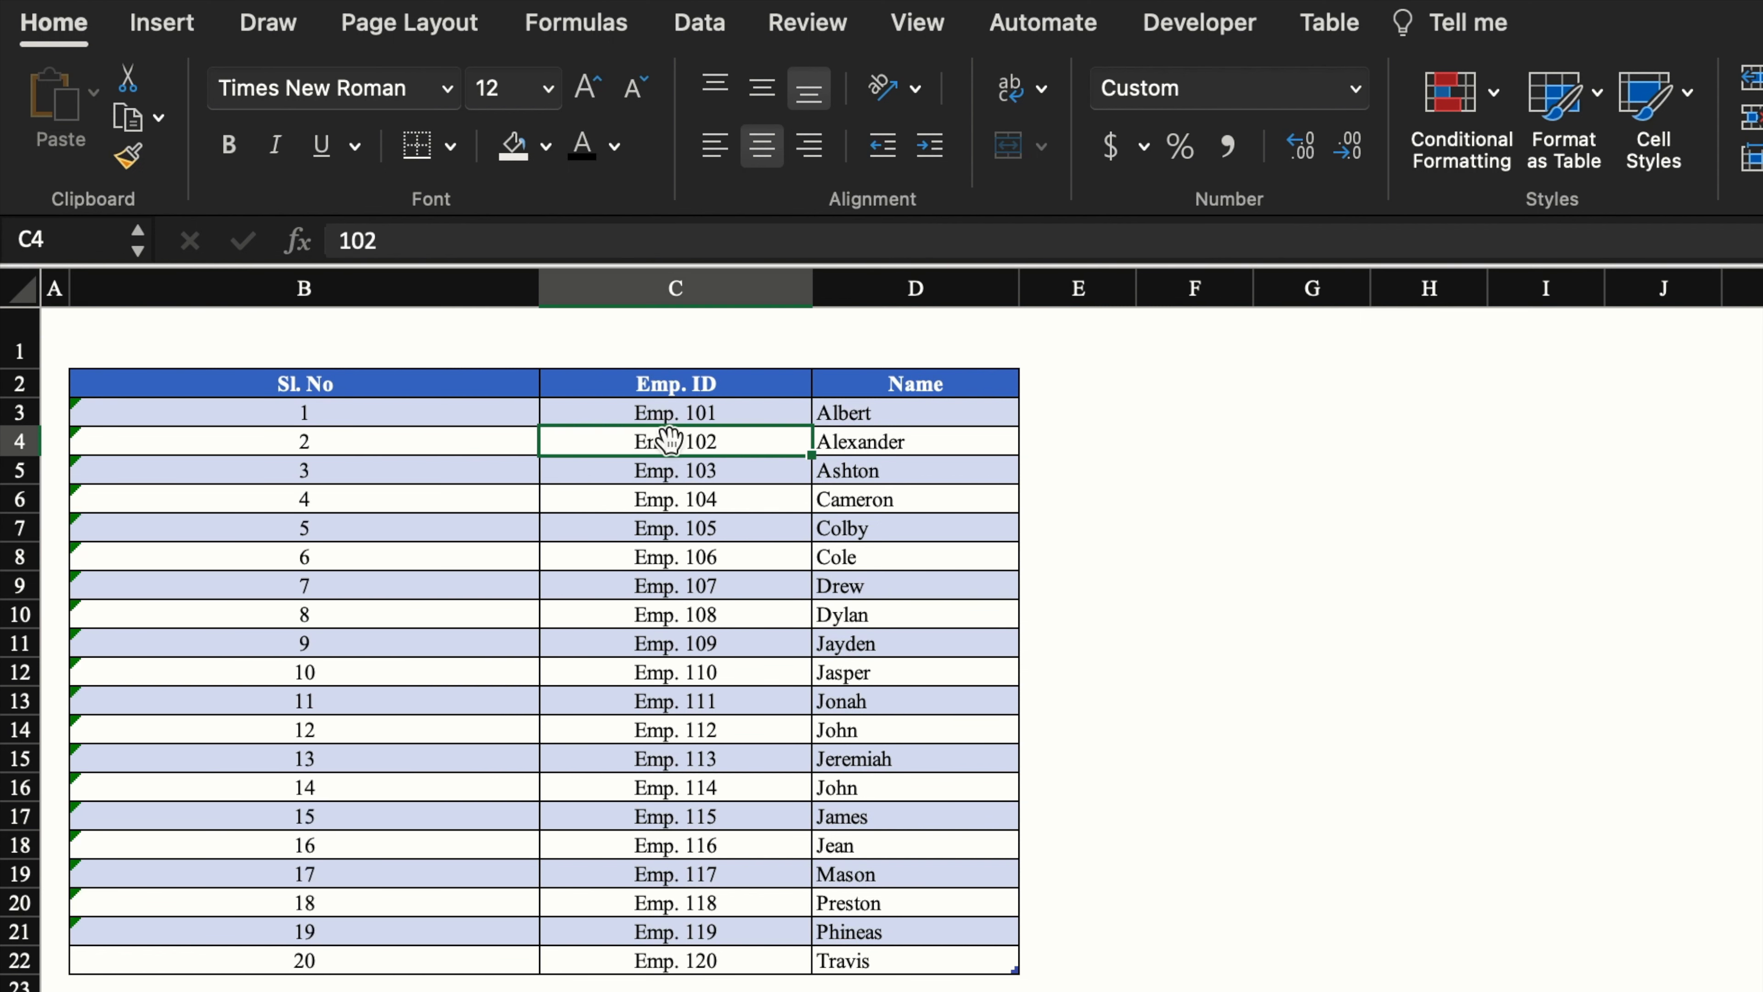
Test the serial numbering by entering Transferred Out in C4, filling it down to C17, and undoing both changes
{"action": "type", "text": "Tra"}
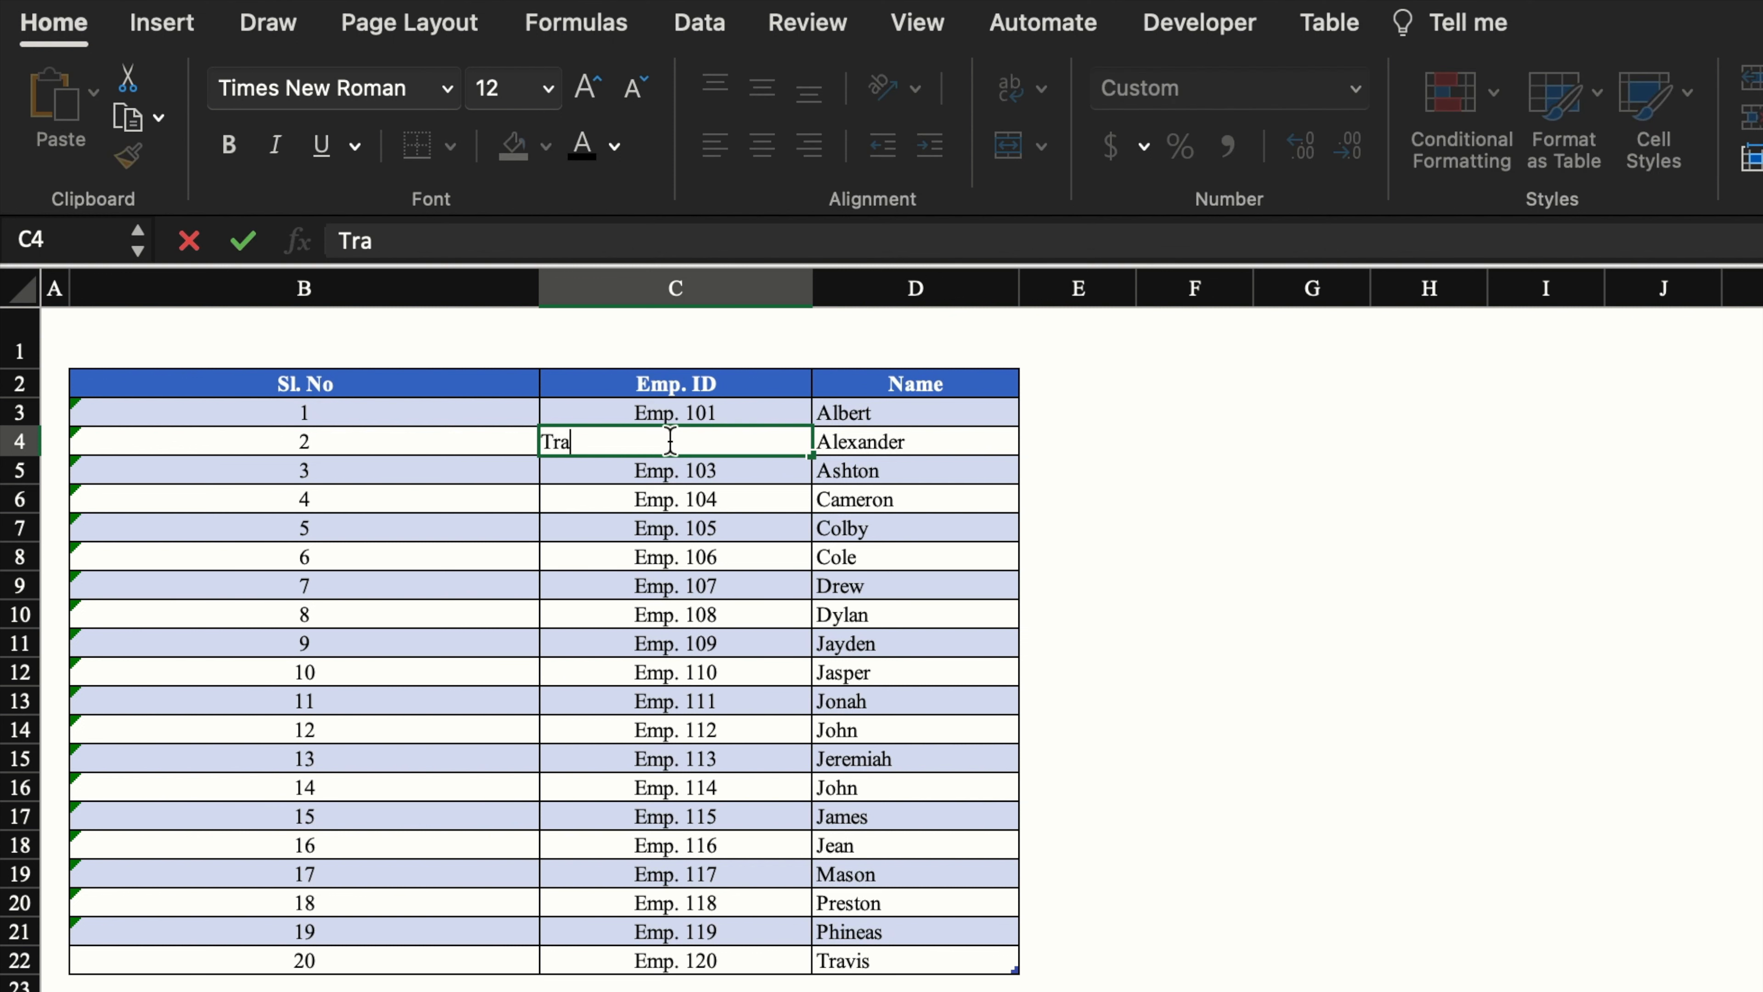
{"action": "type", "text": "nsferred Out"}
{"action": "key", "text": "Return"}
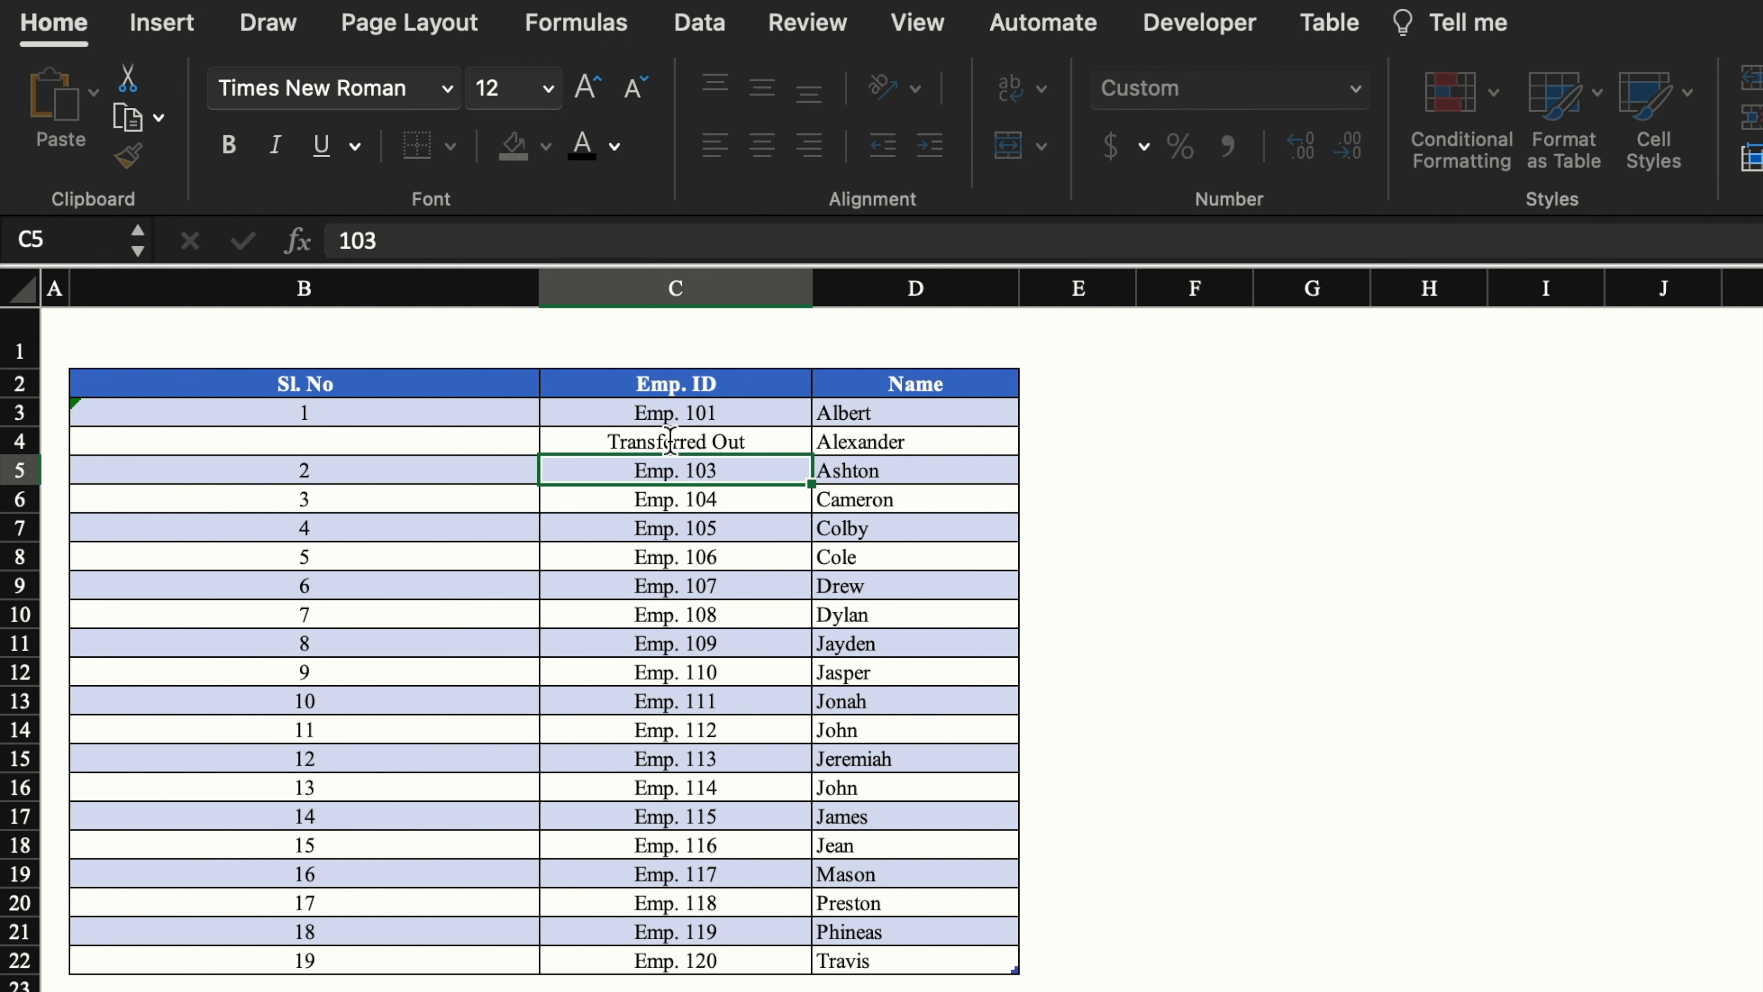
{"action": "left_click", "coordinate": [805, 442]}
{"action": "left_click_drag", "start_coordinate": [811, 455], "coordinate": [813, 832]}
{"action": "left_click", "coordinate": [1374, 700]}
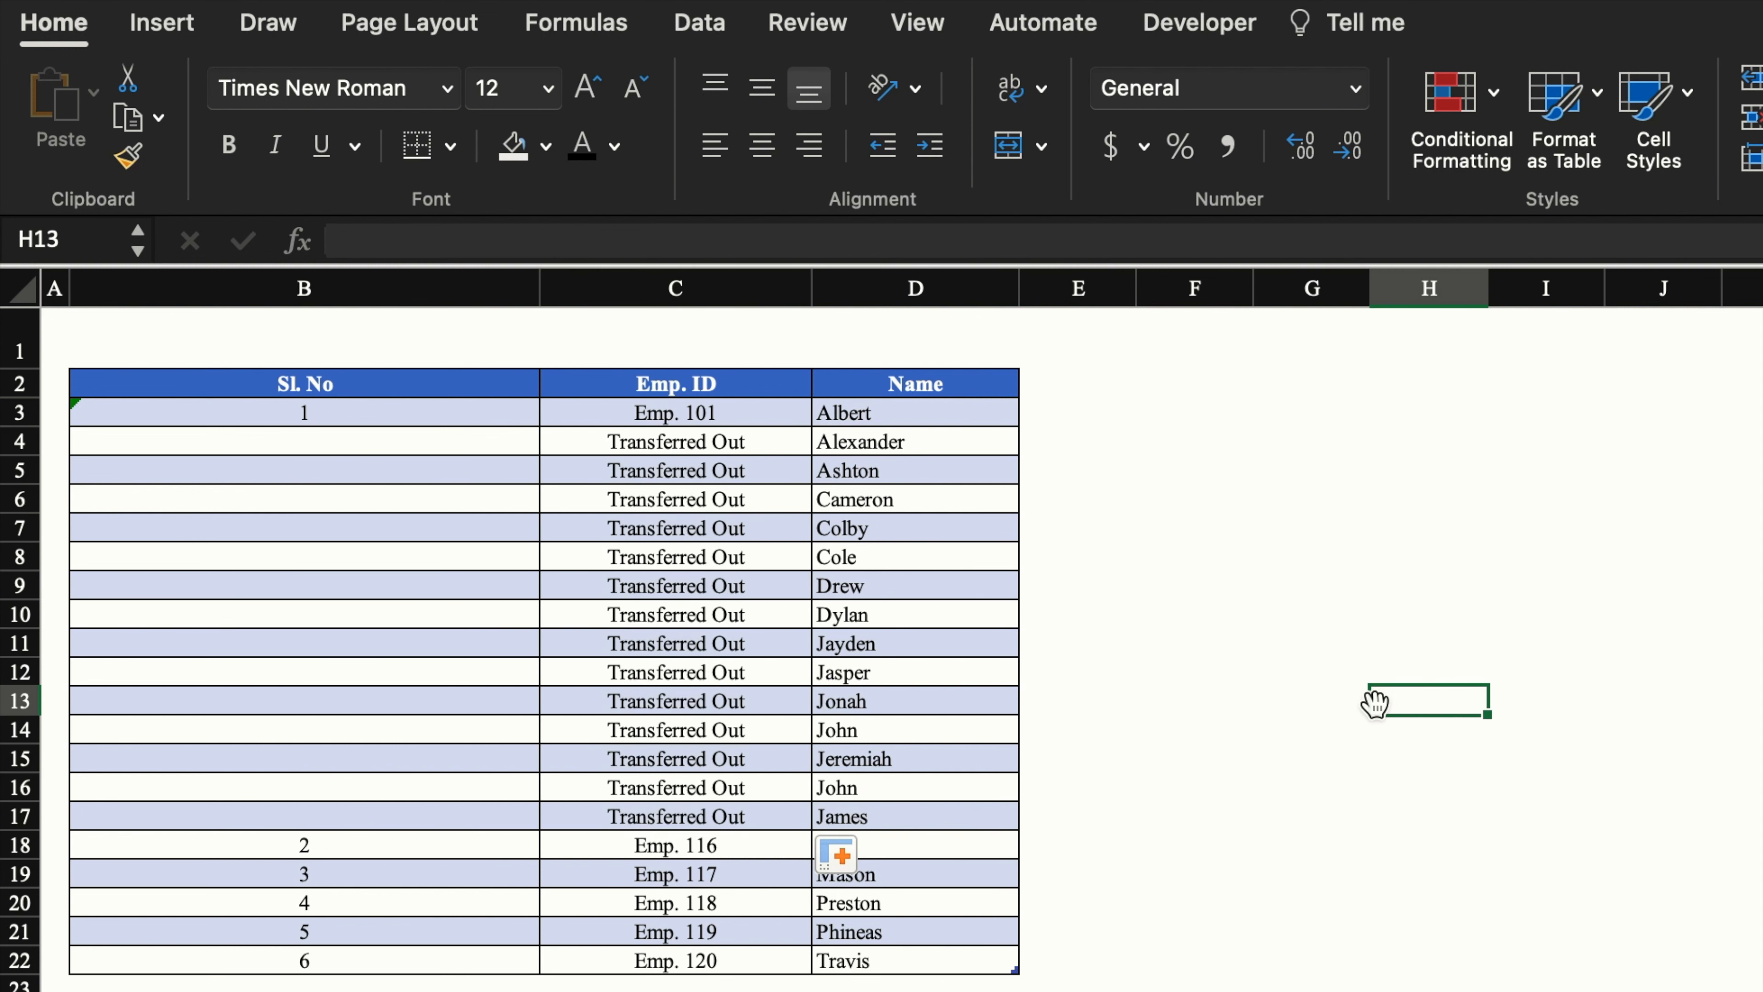
{"action": "key", "text": "super+z"}
{"action": "key", "text": "super+z"}
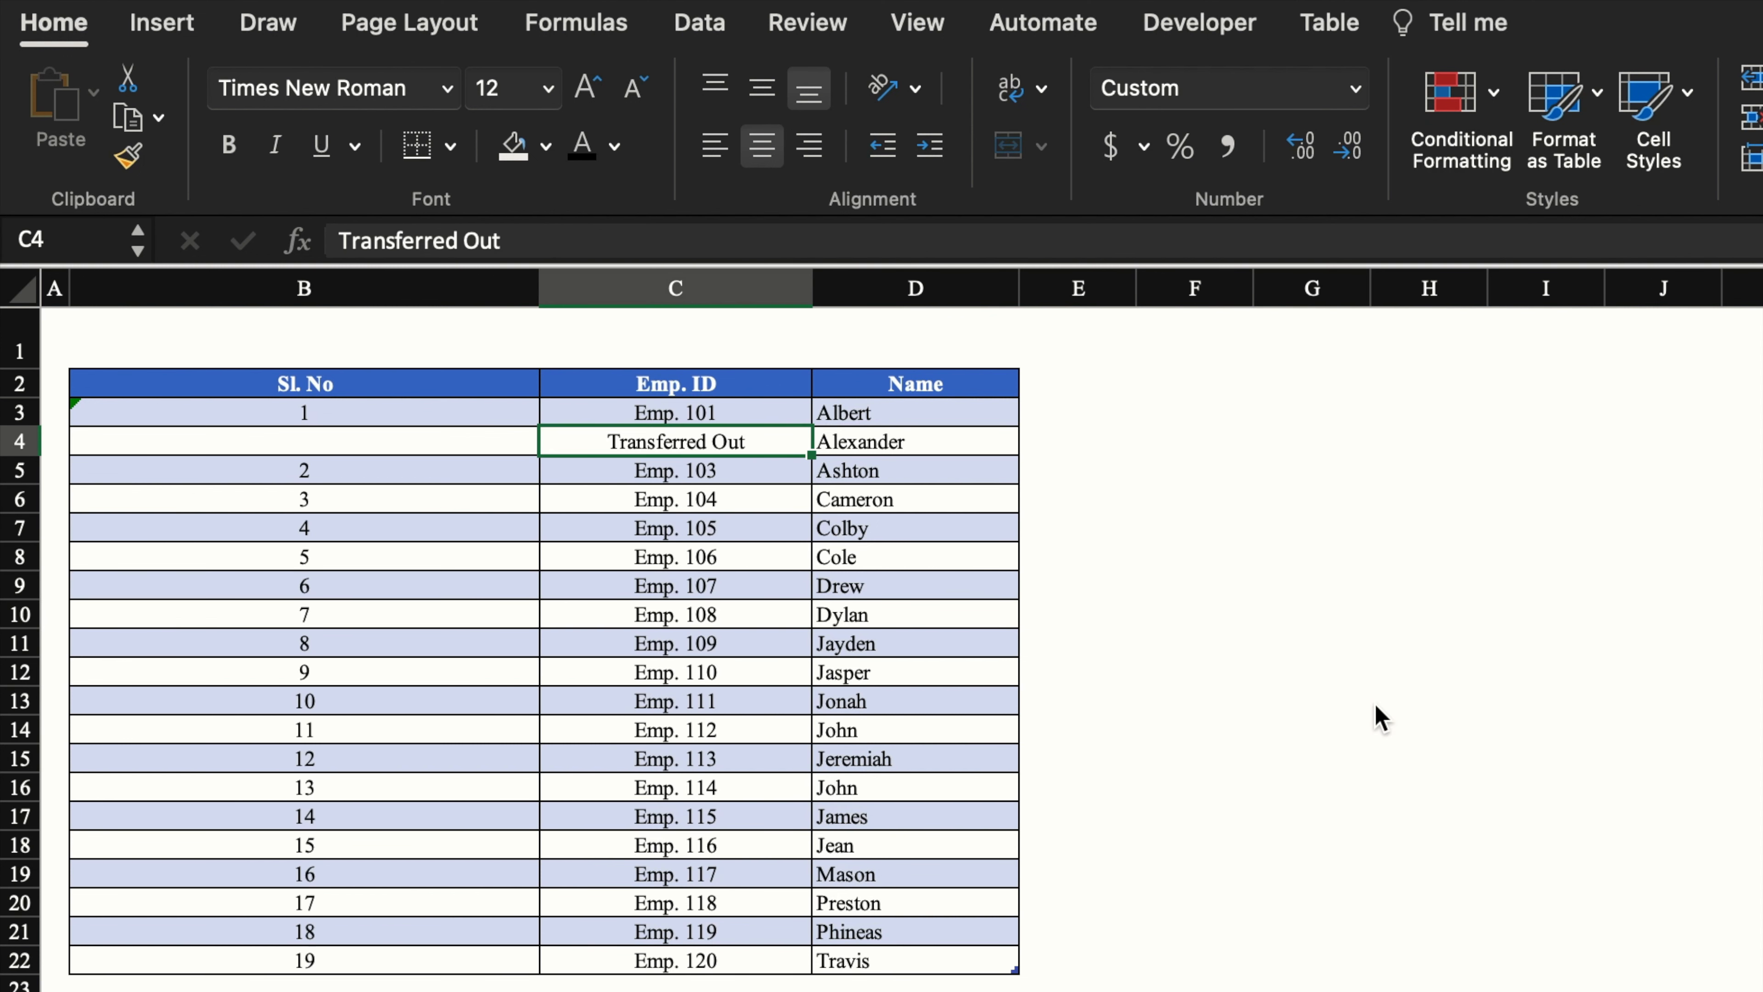
Narrow the Sl. No column and delete sheet rows 6 to 16 from the employee table
{"action": "left_click_drag", "start_coordinate": [535, 293], "coordinate": [195, 333]}
{"action": "left_click", "coordinate": [1202, 526]}
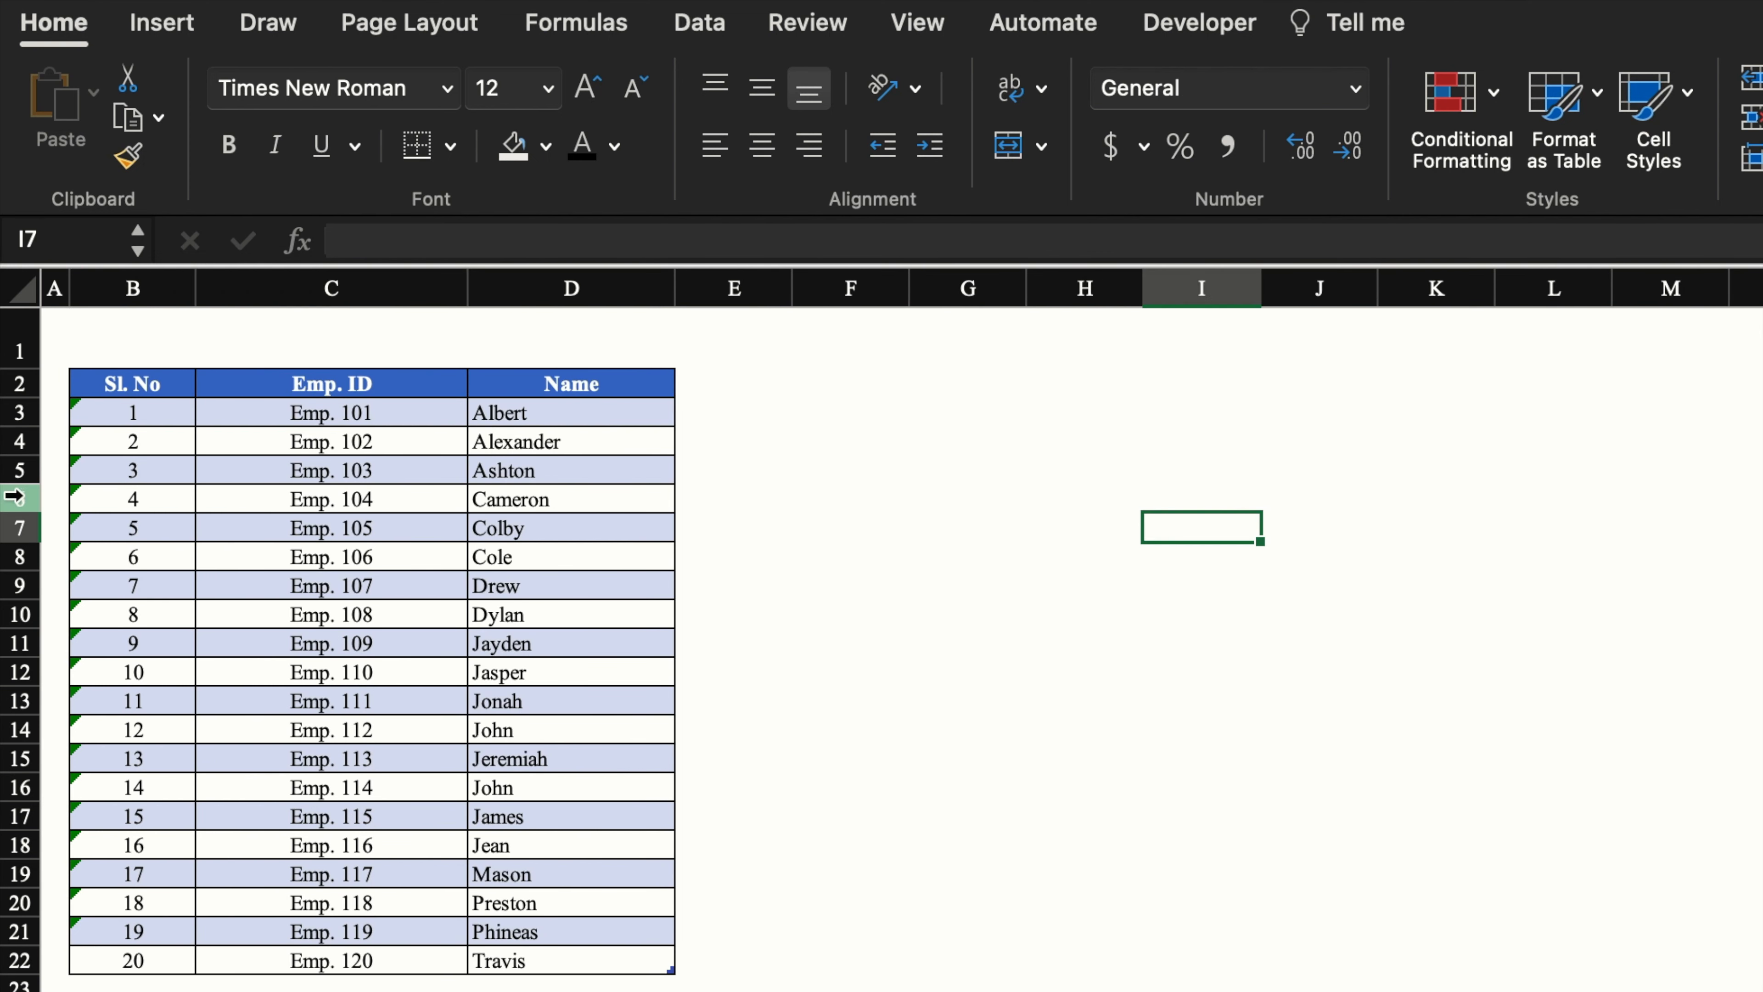
{"action": "left_click_drag", "start_coordinate": [13, 498], "coordinate": [19, 787]}
{"action": "right_click", "coordinate": [26, 668]}
{"action": "left_click", "coordinate": [205, 912]}
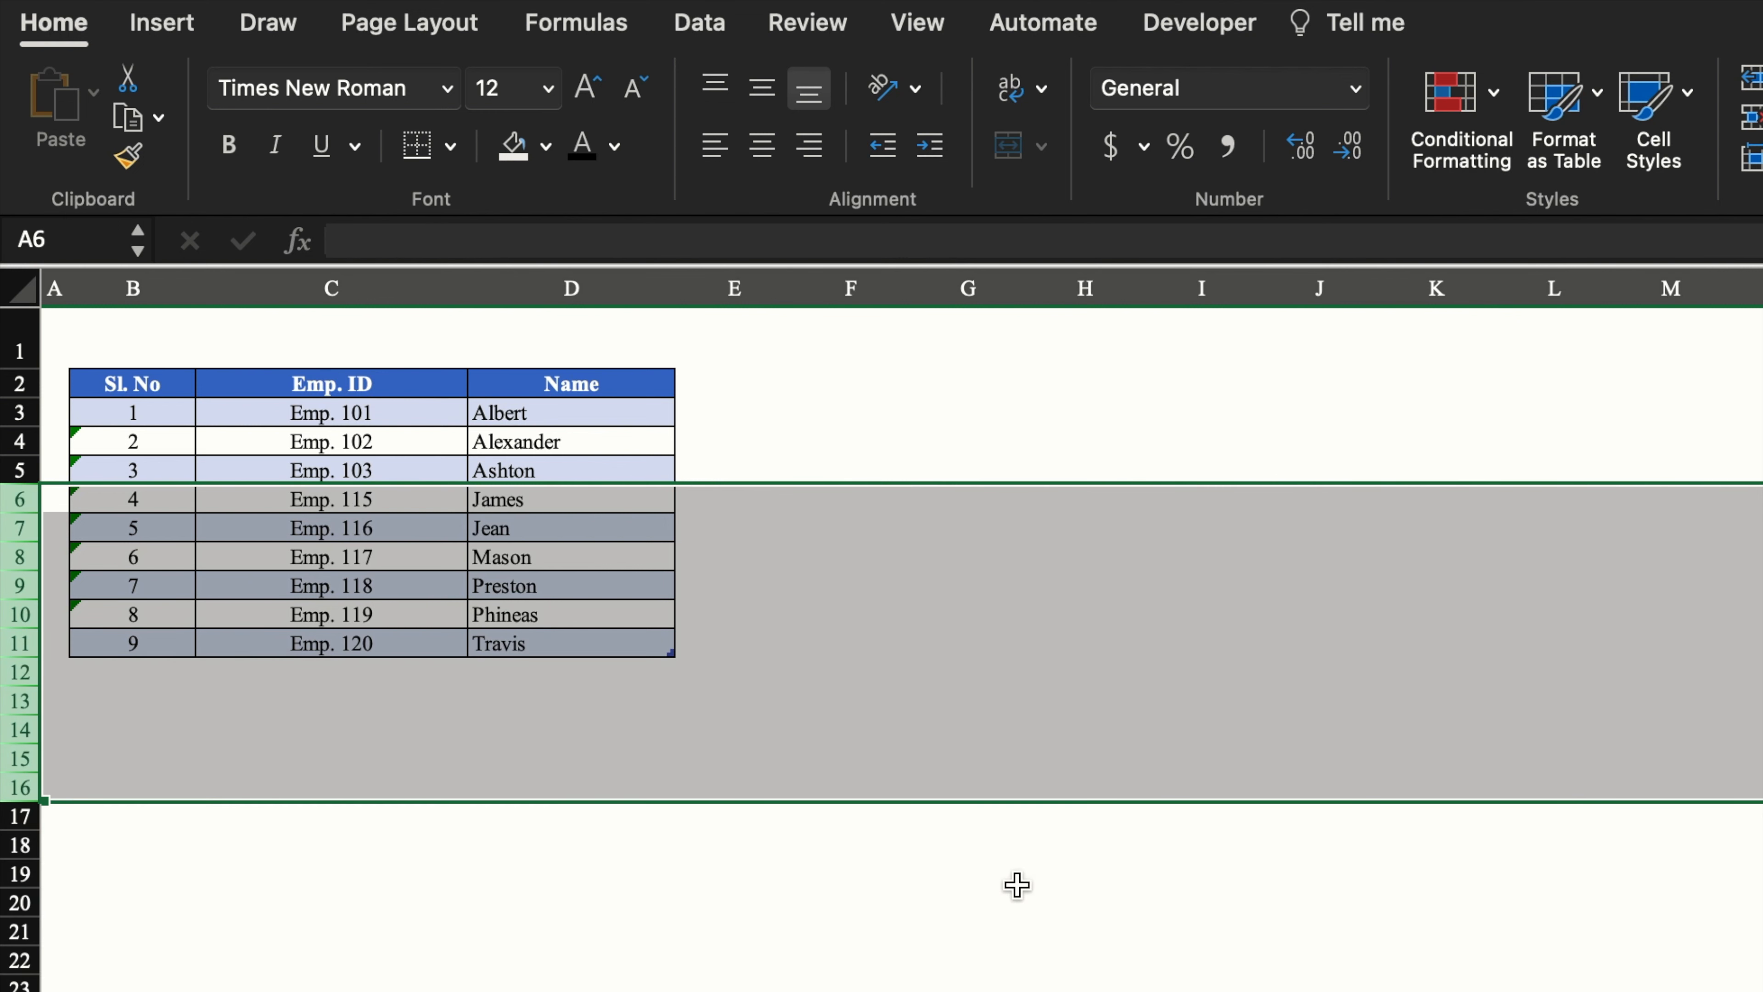
{"action": "left_click", "coordinate": [1013, 879]}
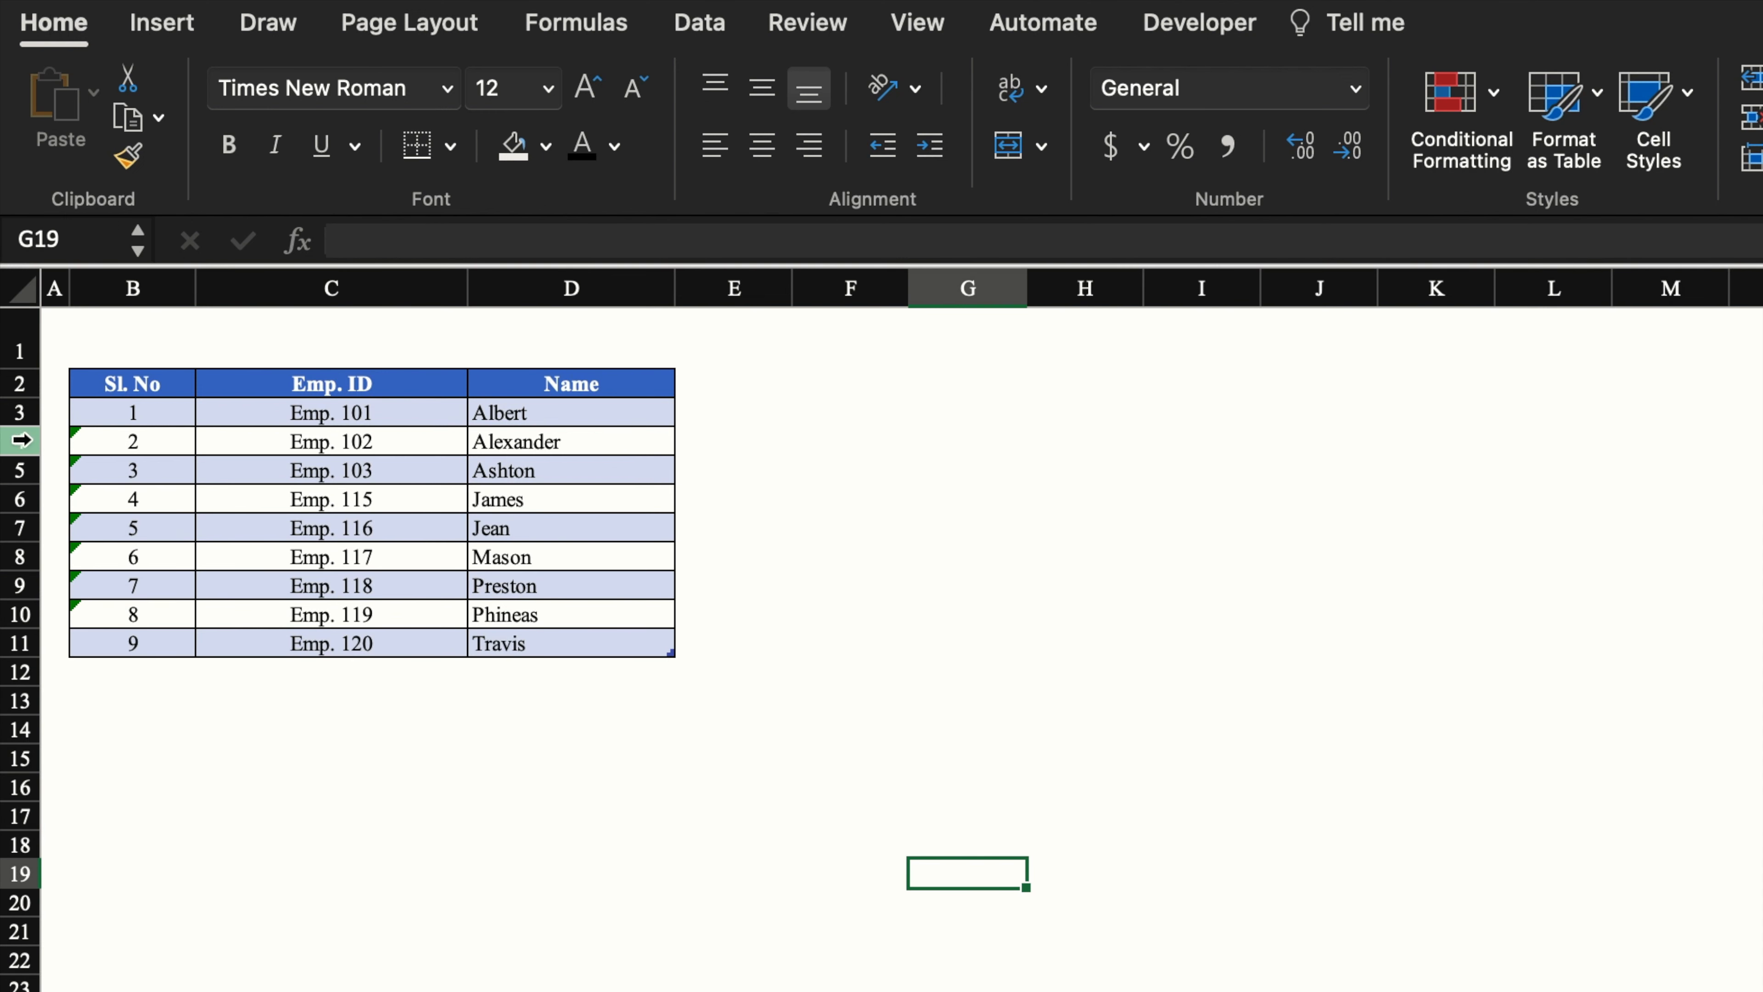
Insert seven blank rows above row 4, directly below the first employee
{"action": "left_click_drag", "start_coordinate": [17, 439], "coordinate": [19, 614]}
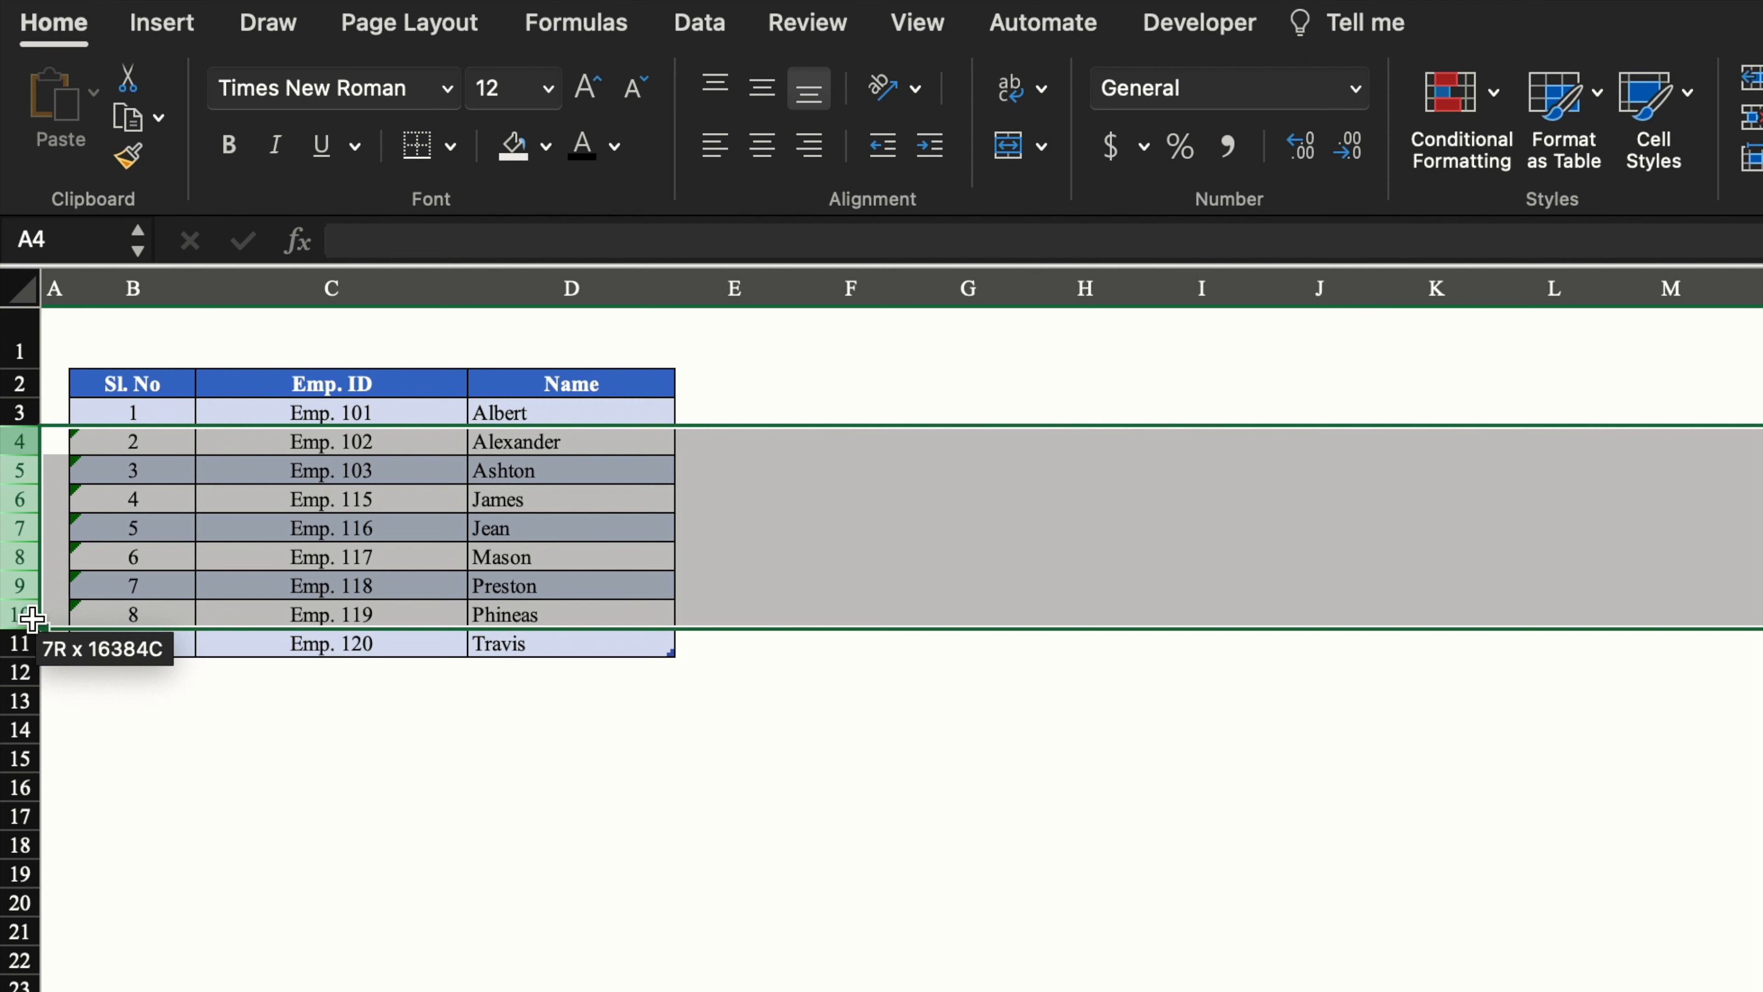
{"action": "right_click", "coordinate": [21, 592]}
{"action": "left_click", "coordinate": [187, 784]}
{"action": "left_click", "coordinate": [967, 845]}
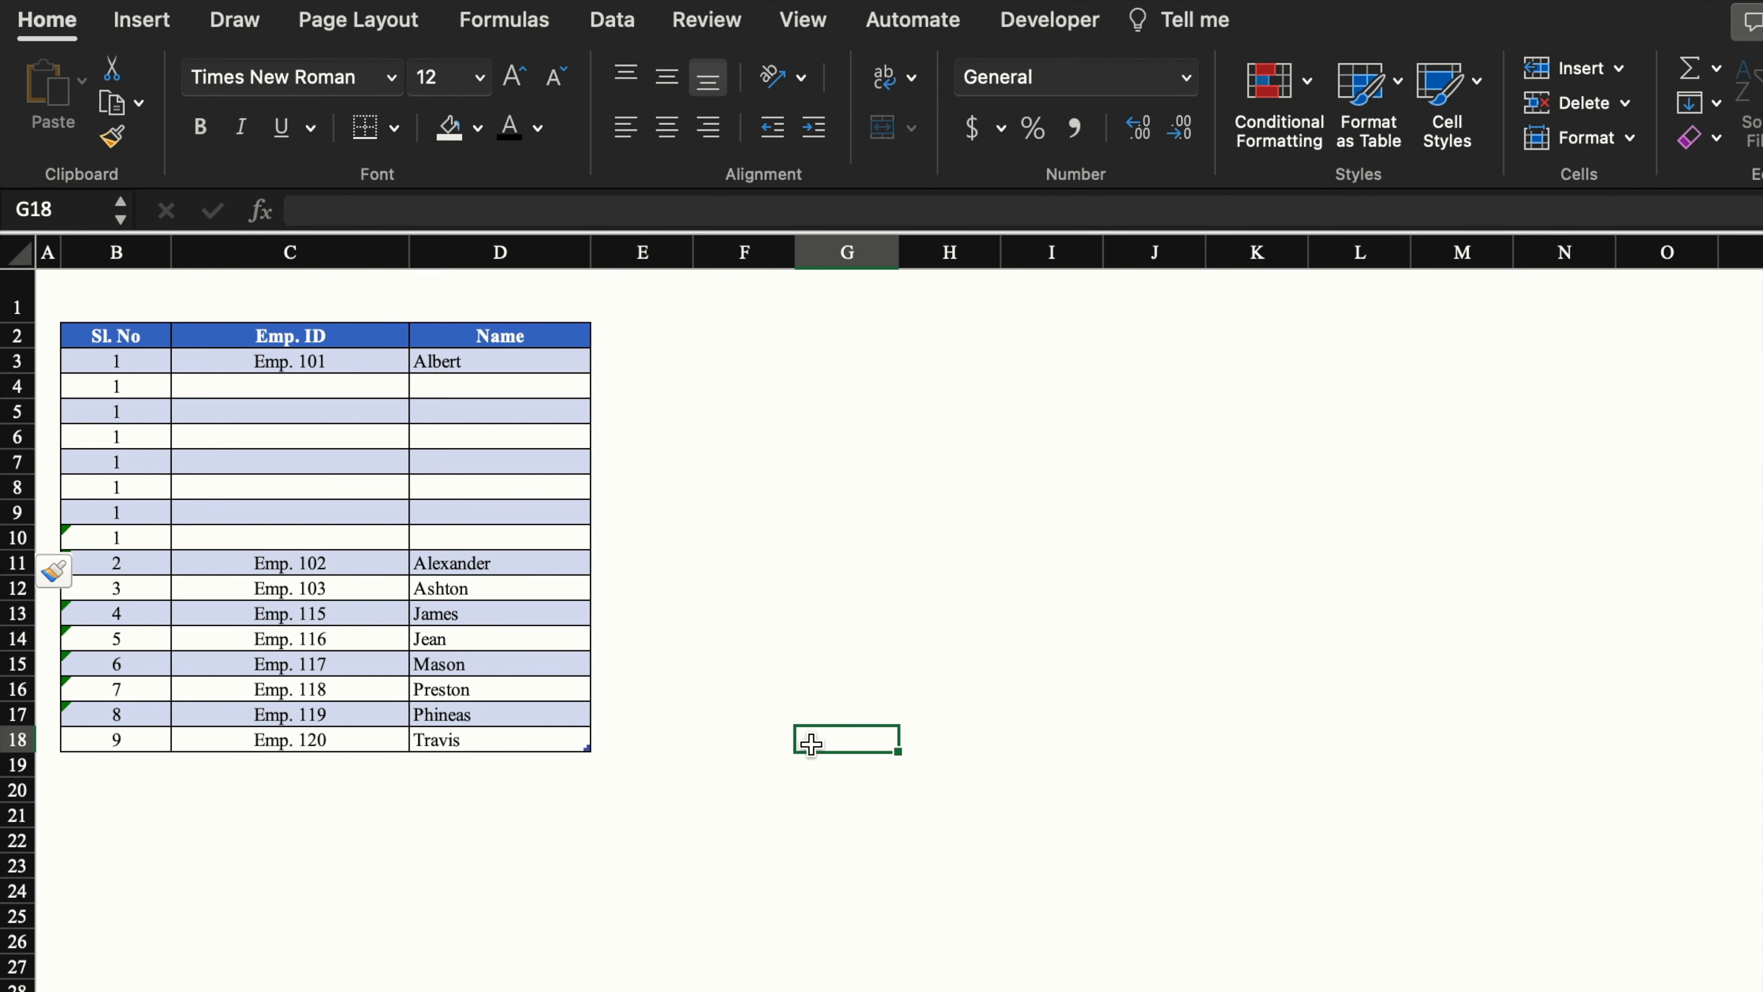
Fill the Emp. IDs as a series from Emp. 101 in C3 down to Emp. 116 in C18
{"action": "left_click", "coordinate": [366, 359]}
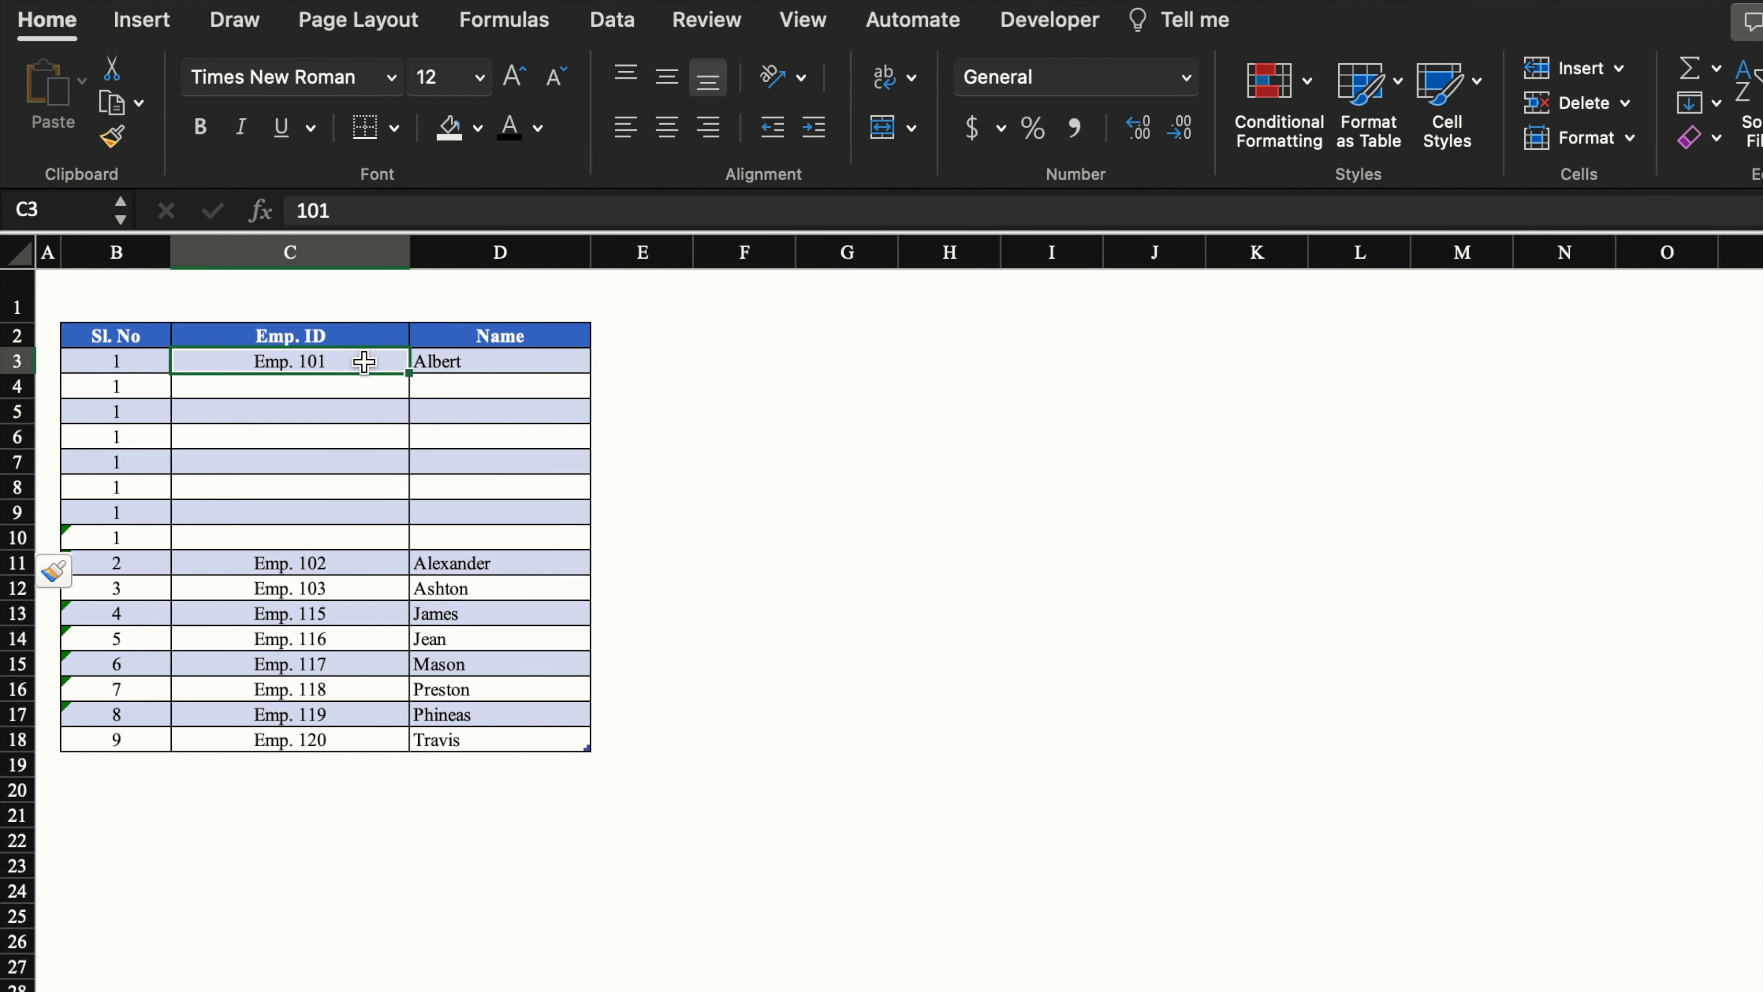
{"action": "left_click_drag", "start_coordinate": [414, 380], "coordinate": [393, 751]}
{"action": "left_click", "coordinate": [435, 778]}
{"action": "left_click", "coordinate": [495, 851]}
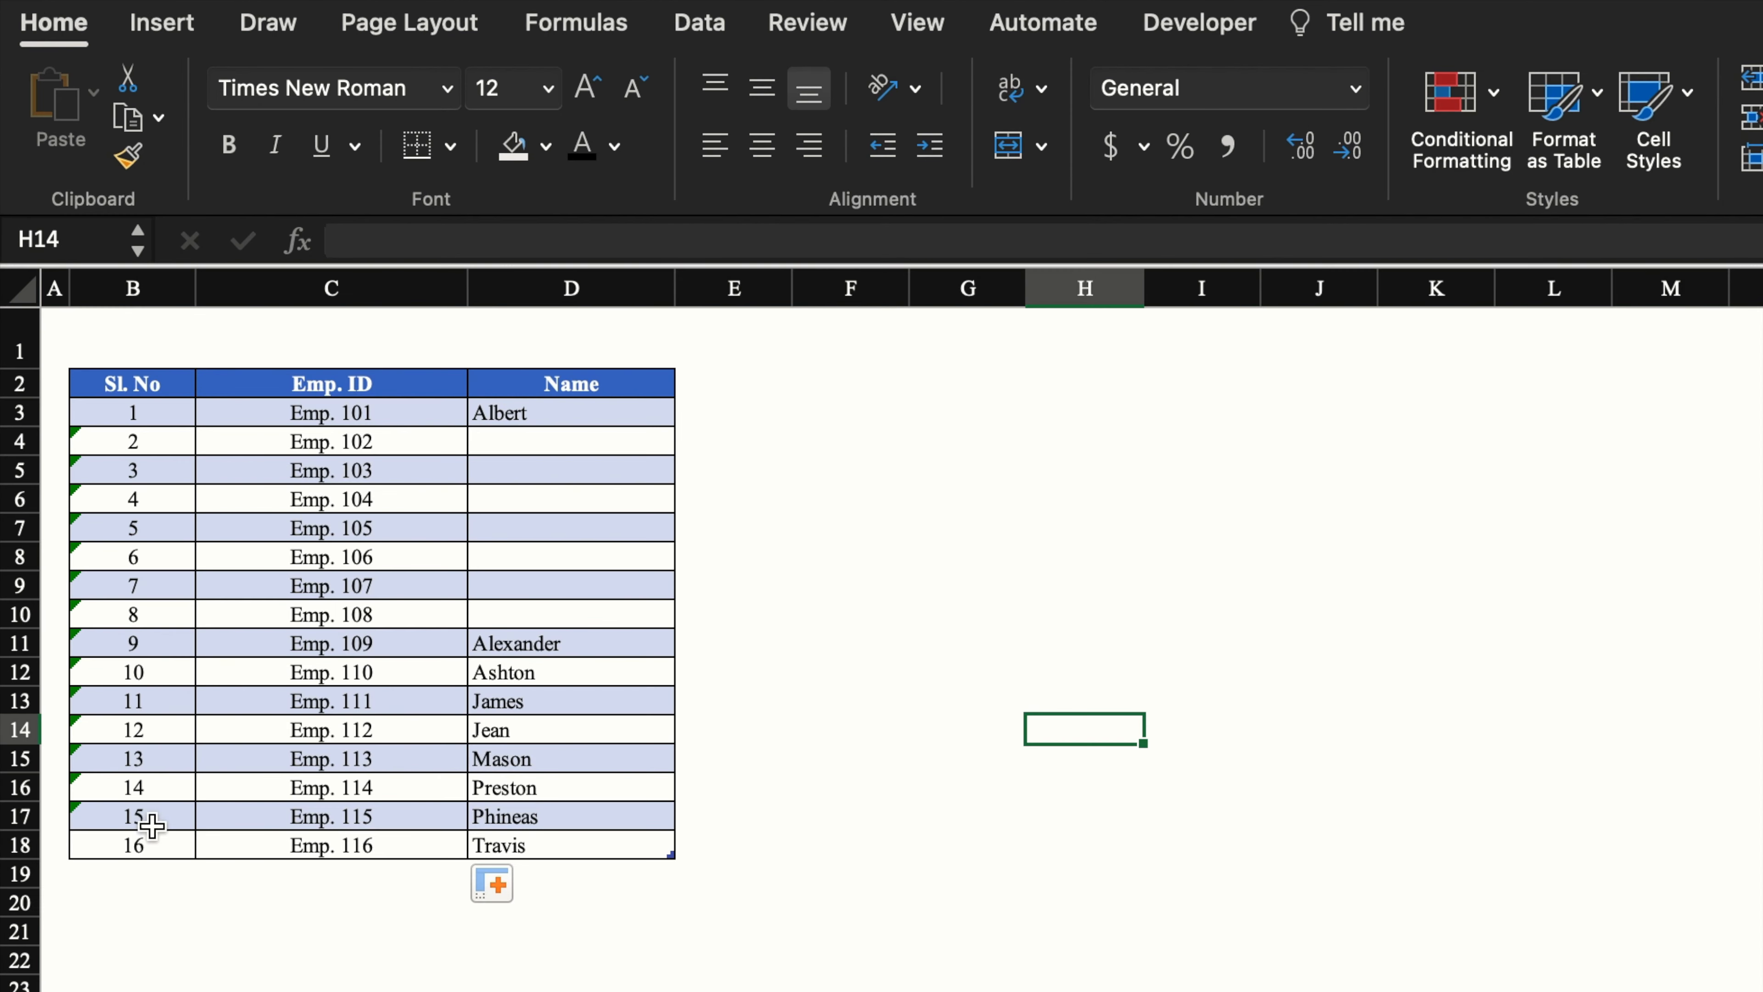